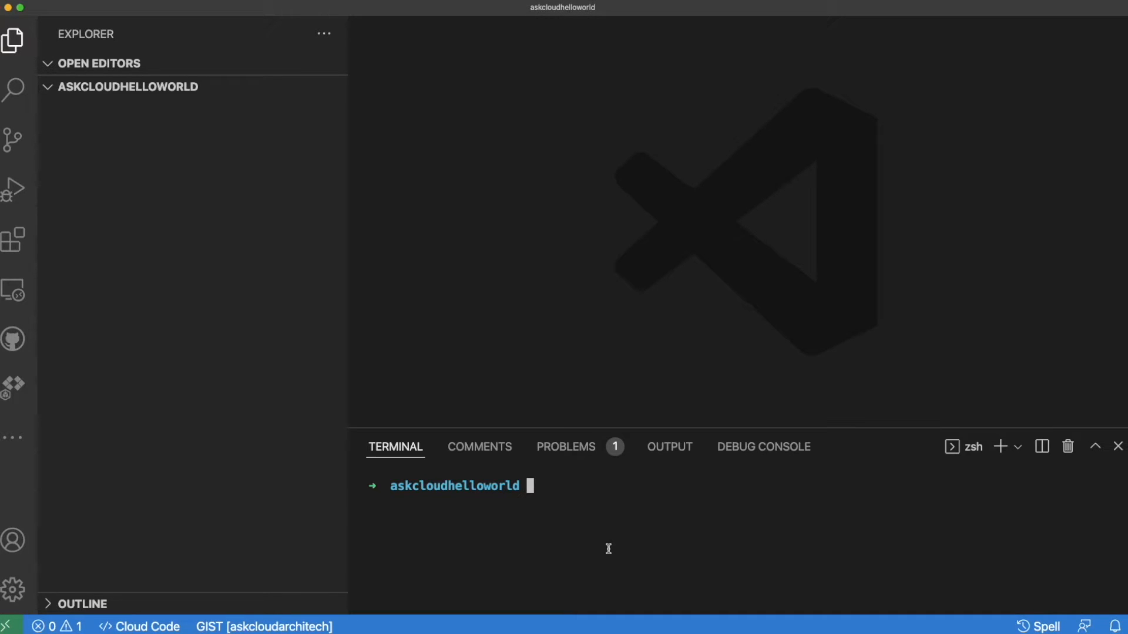
pyautogui.write('brew install ')
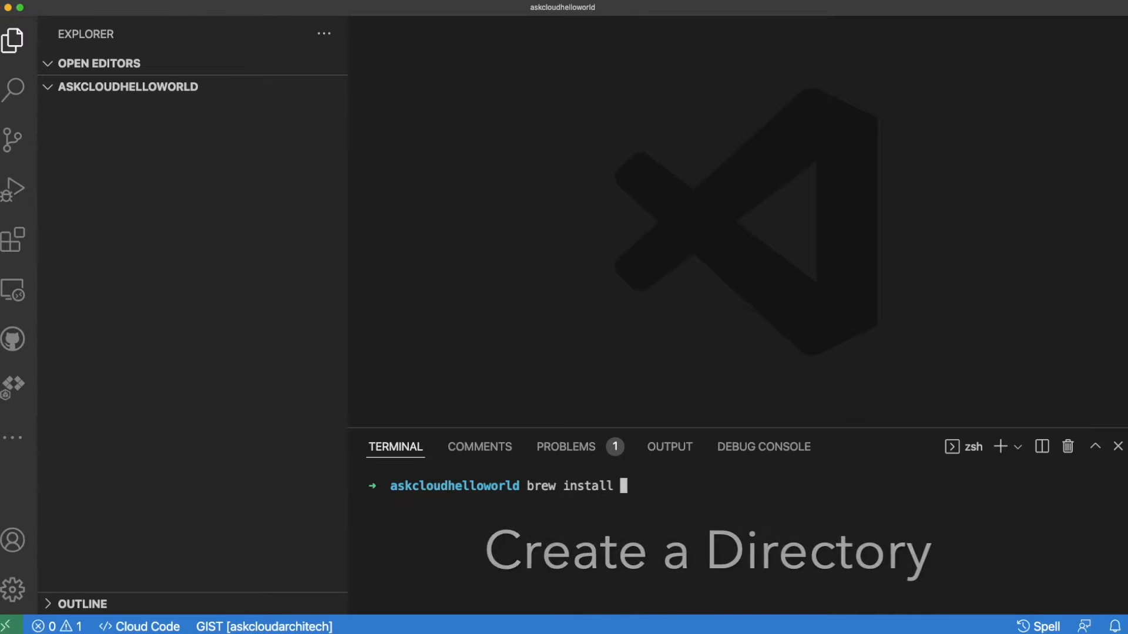
pyautogui.write('go')
# - Install Go with brew install go, then fetch Cobra with go get -u github.com/spf13/cobra
pyautogui.press('Return')
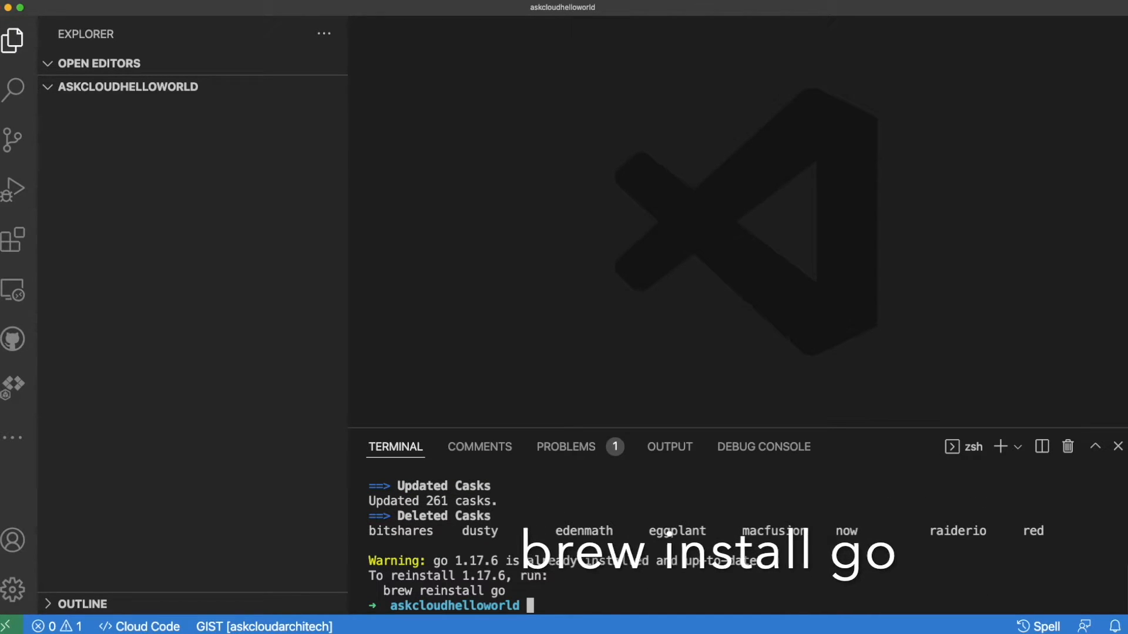
pyautogui.hotkey('ctrl', 'l')
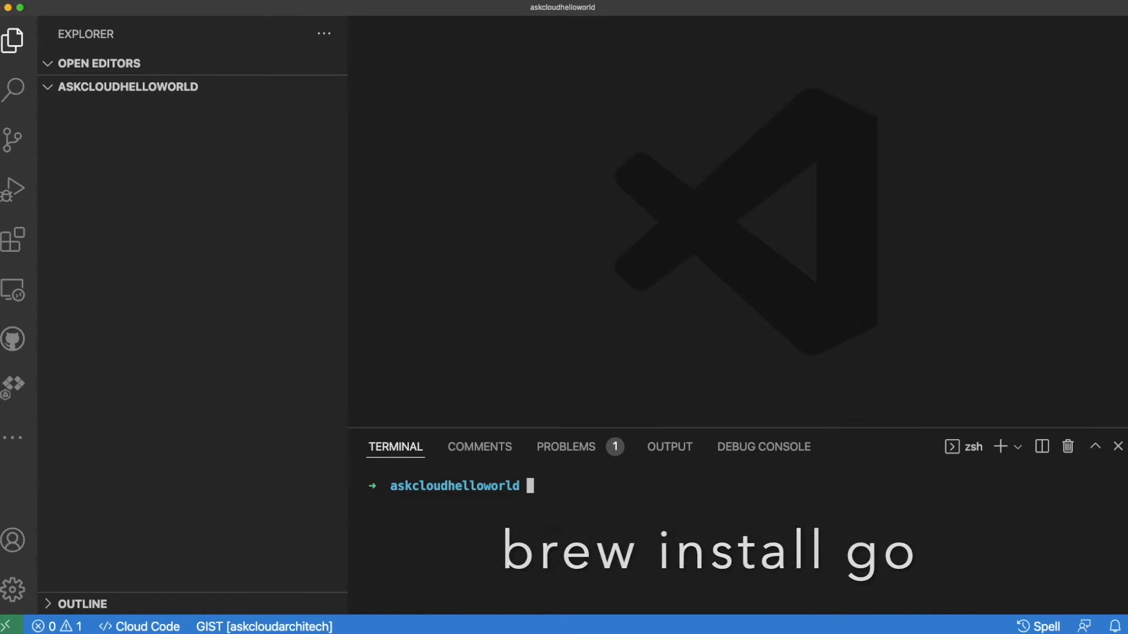
pyautogui.write('go ')
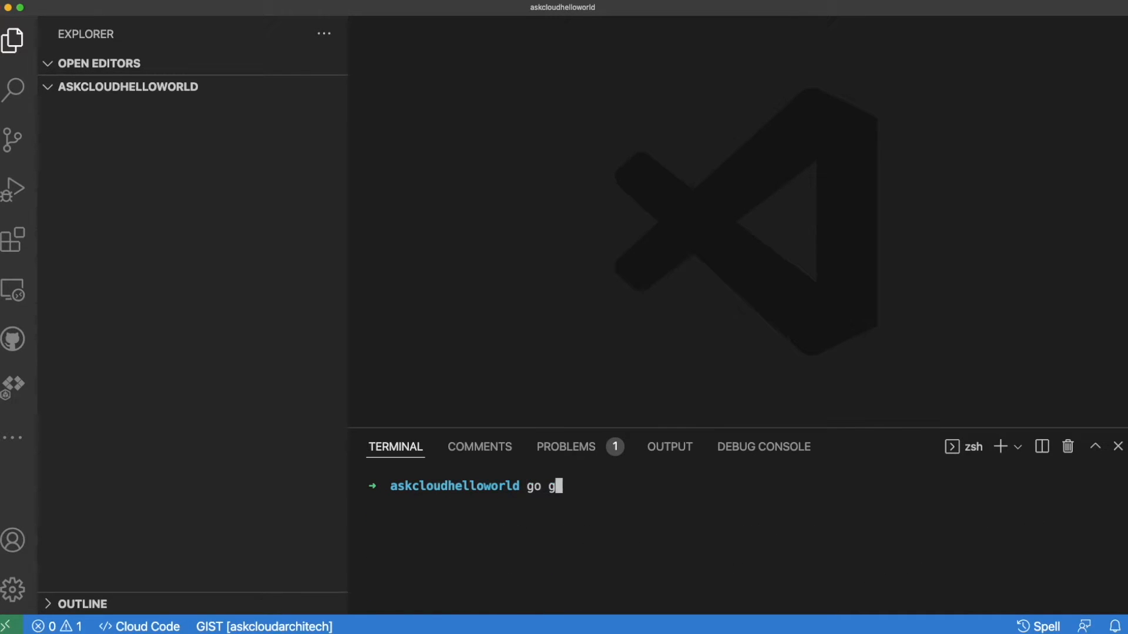
pyautogui.write('get -u ')
pyautogui.write('gi')
pyautogui.write('th')
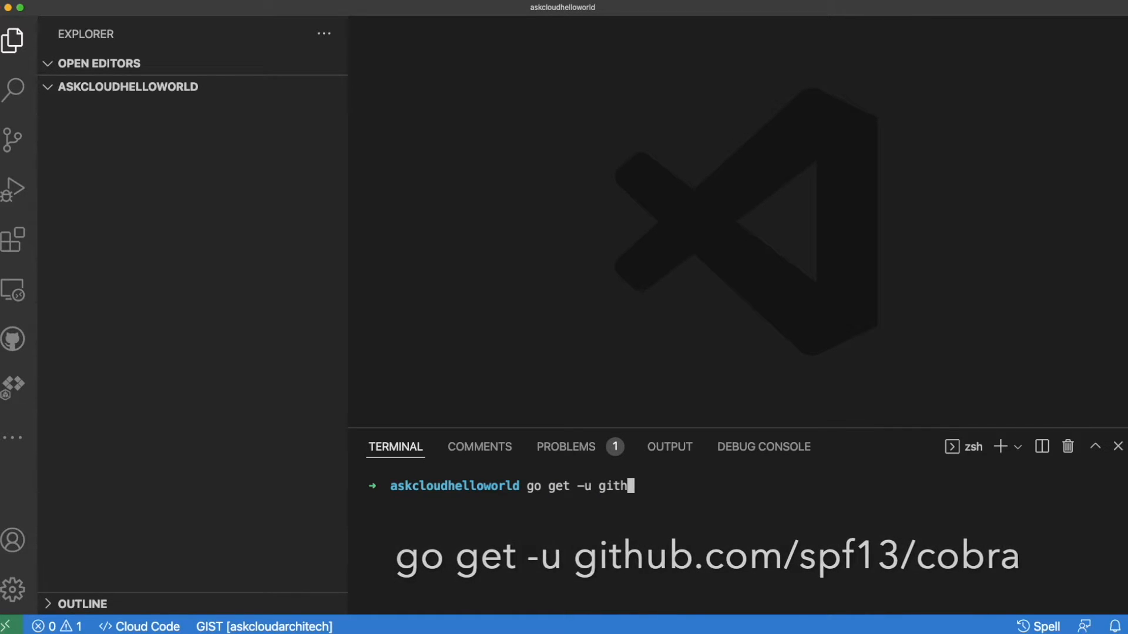
pyautogui.write('ub.com')
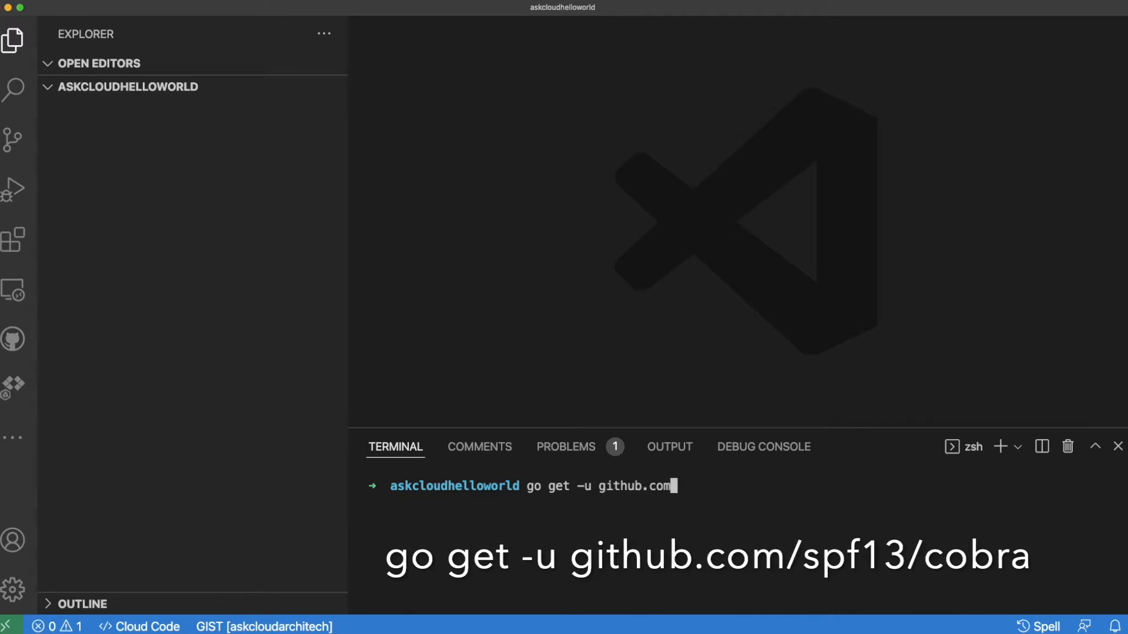
pyautogui.write('/spf')
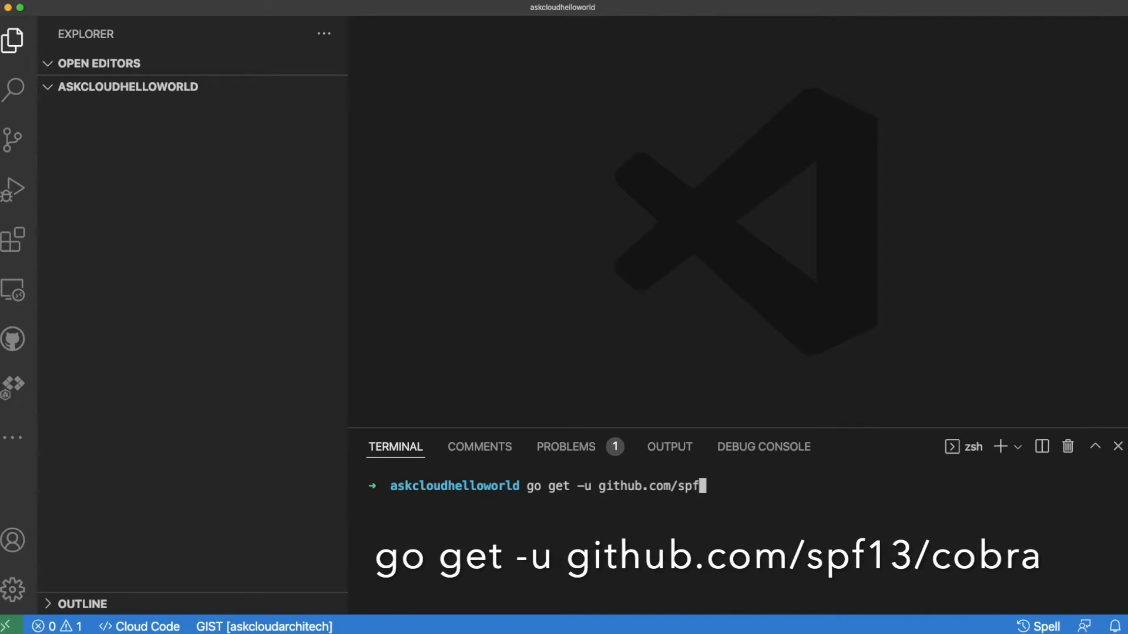
pyautogui.write('13')
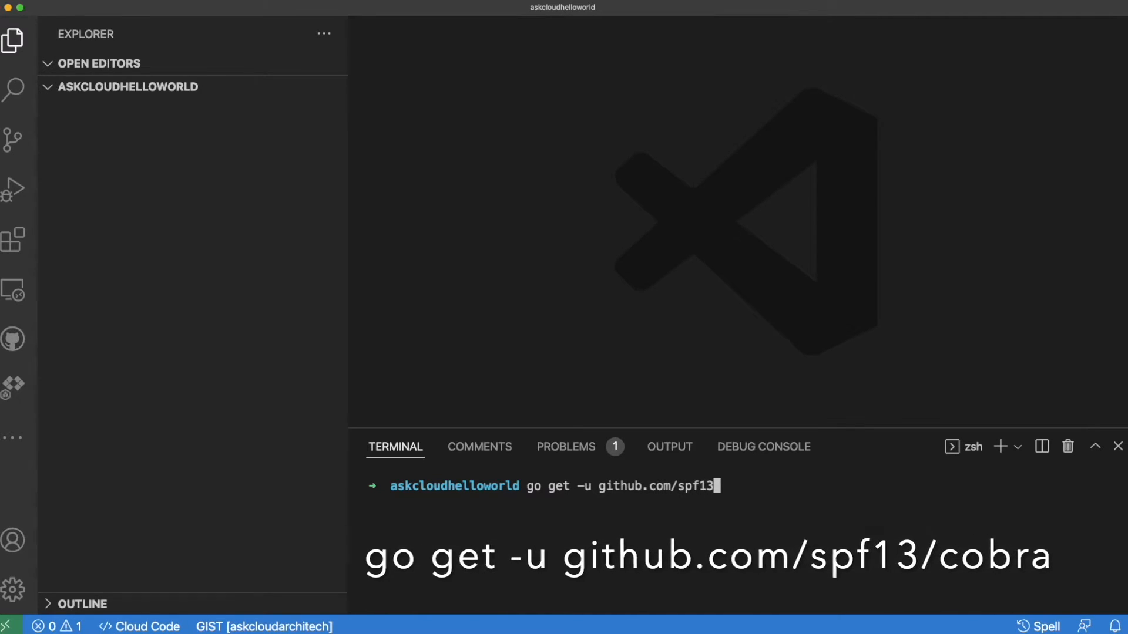
pyautogui.write('/cobra')
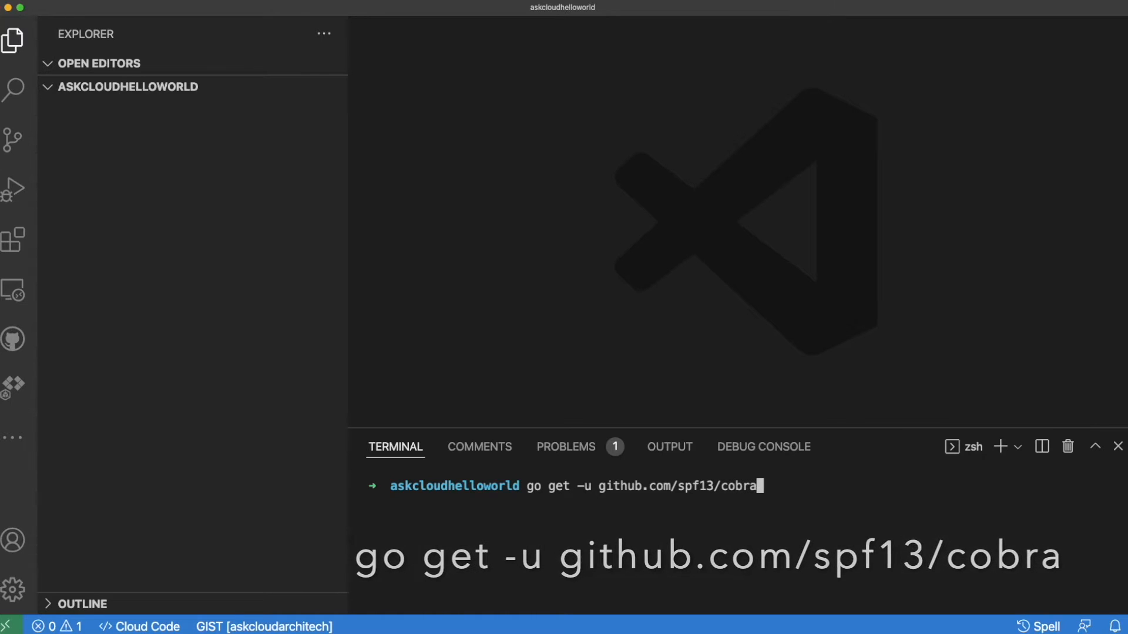
pyautogui.press('Return')
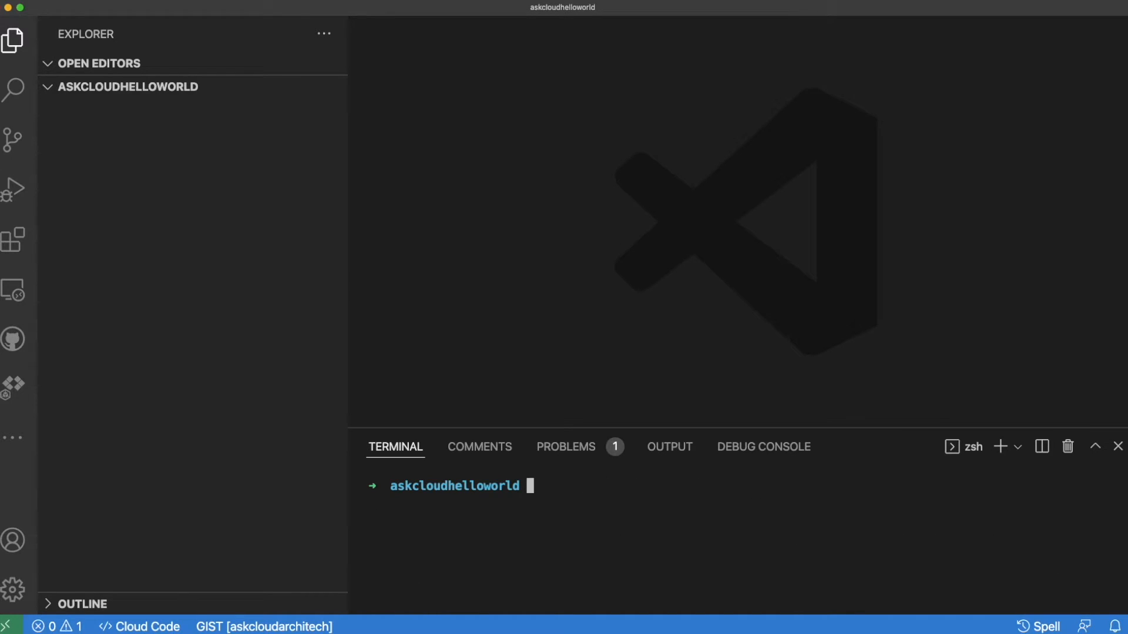
pyautogui.write('g')
pyautogui.write('it init')
# - Initialise git and create go.mod with the askcloudhelloworld GitHub module path
pyautogui.press('Return')
pyautogui.write('go mod ini')
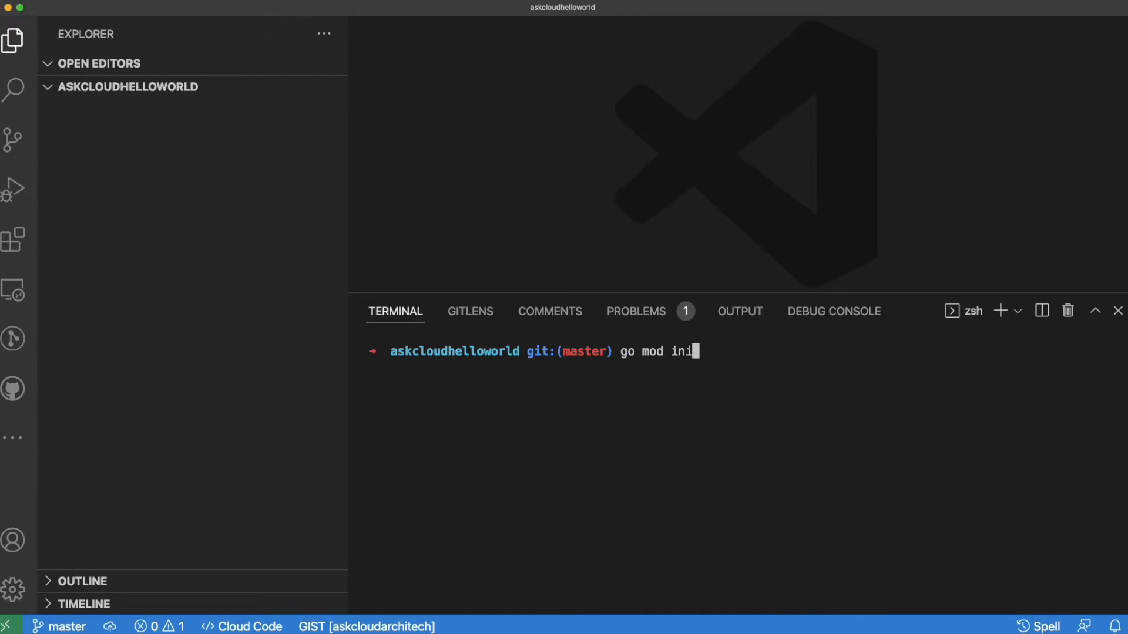
pyautogui.write('t github')
pyautogui.write('.com/askcloudarchitech/ask')
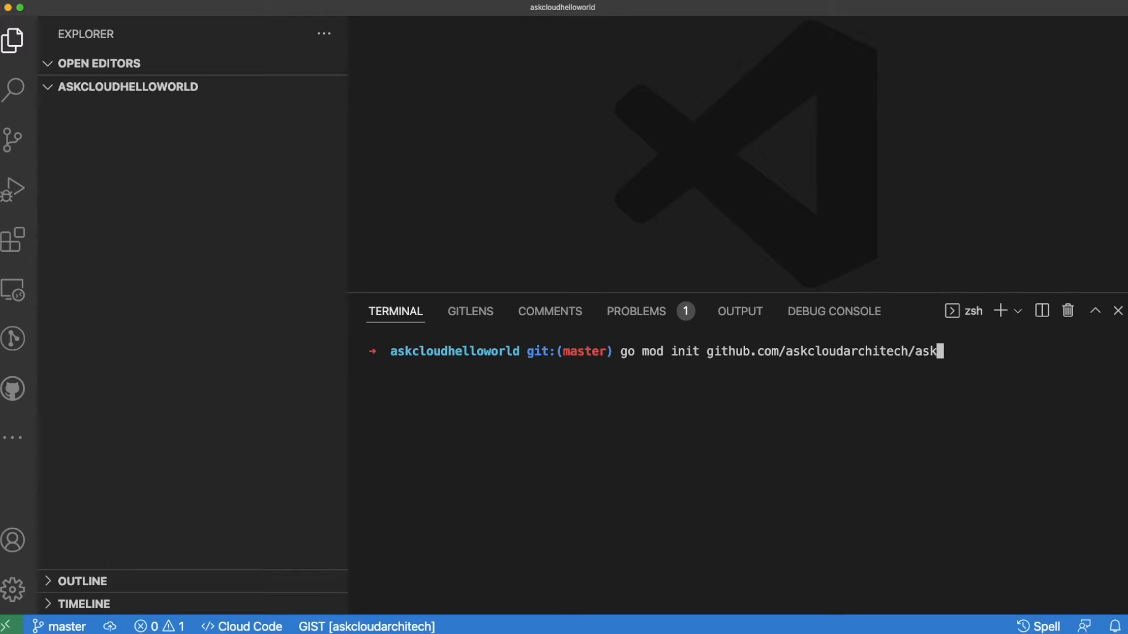
pyautogui.write('cloudhelloworld')
pyautogui.press('Return')
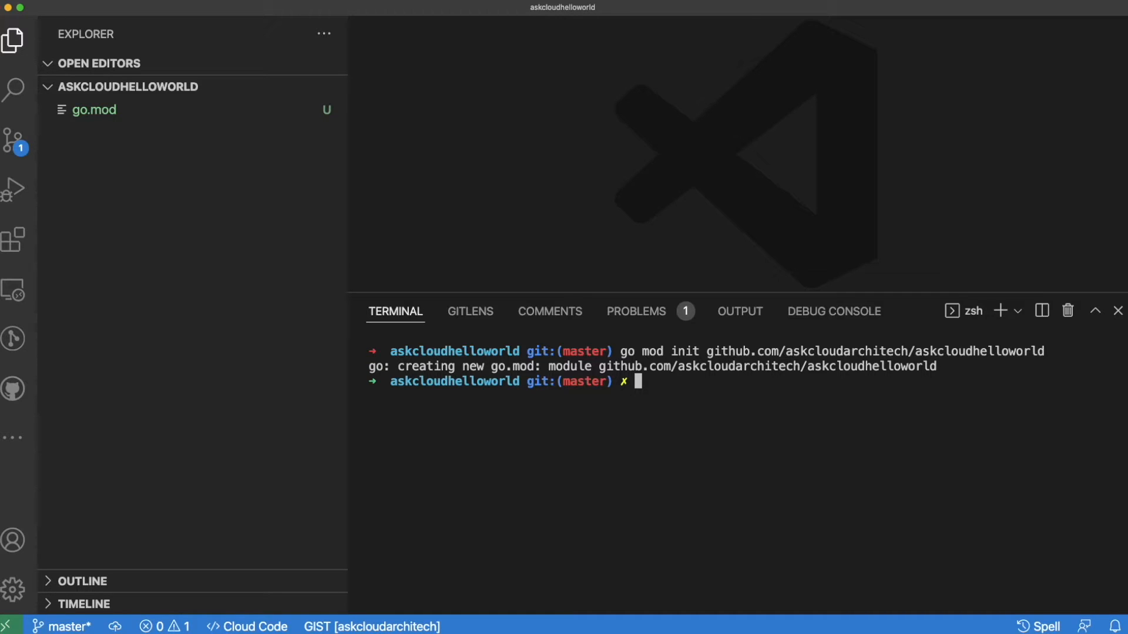
pyautogui.write('cobra ini')
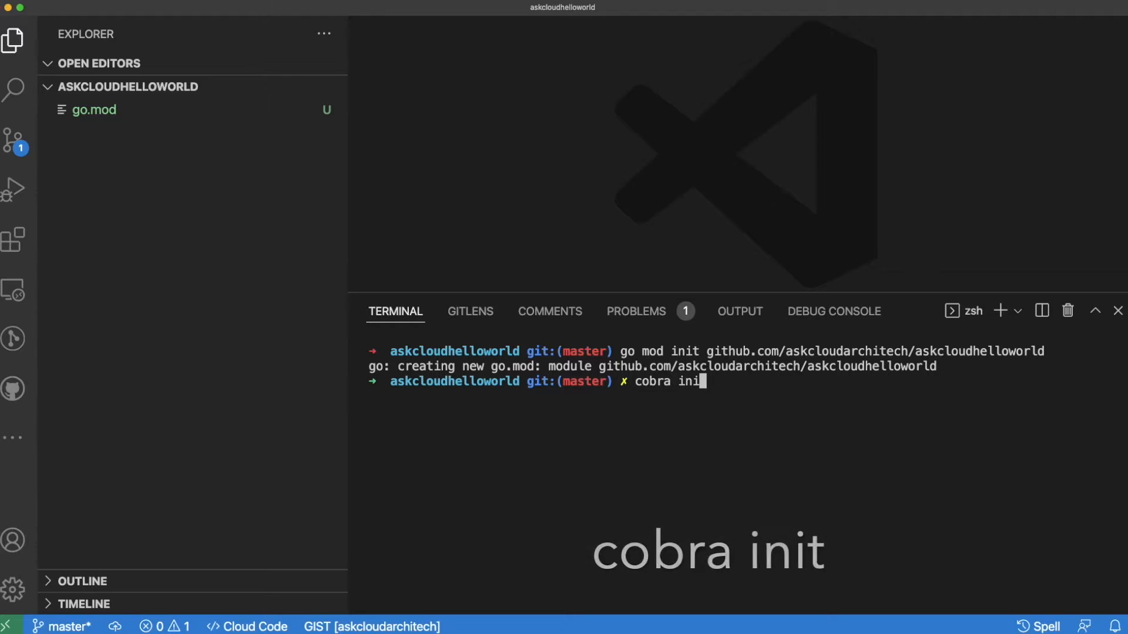
pyautogui.write('t')
# - Scaffold the app with cobra init and bring up the generated main.go
pyautogui.press('Return')
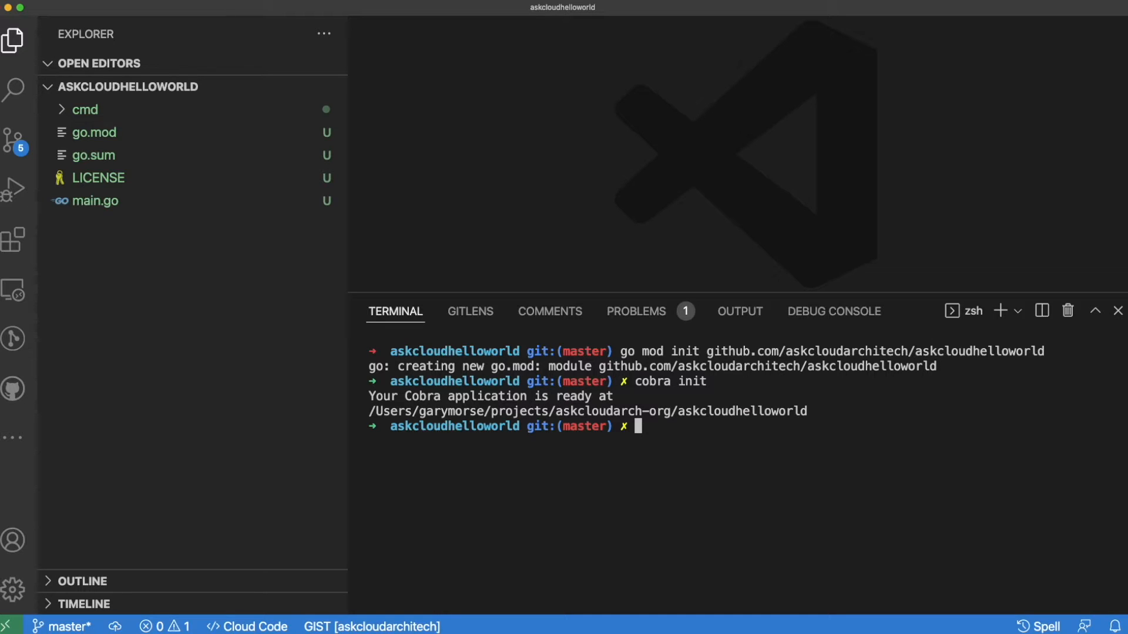
pyautogui.hotkey('ctrl', 'l')
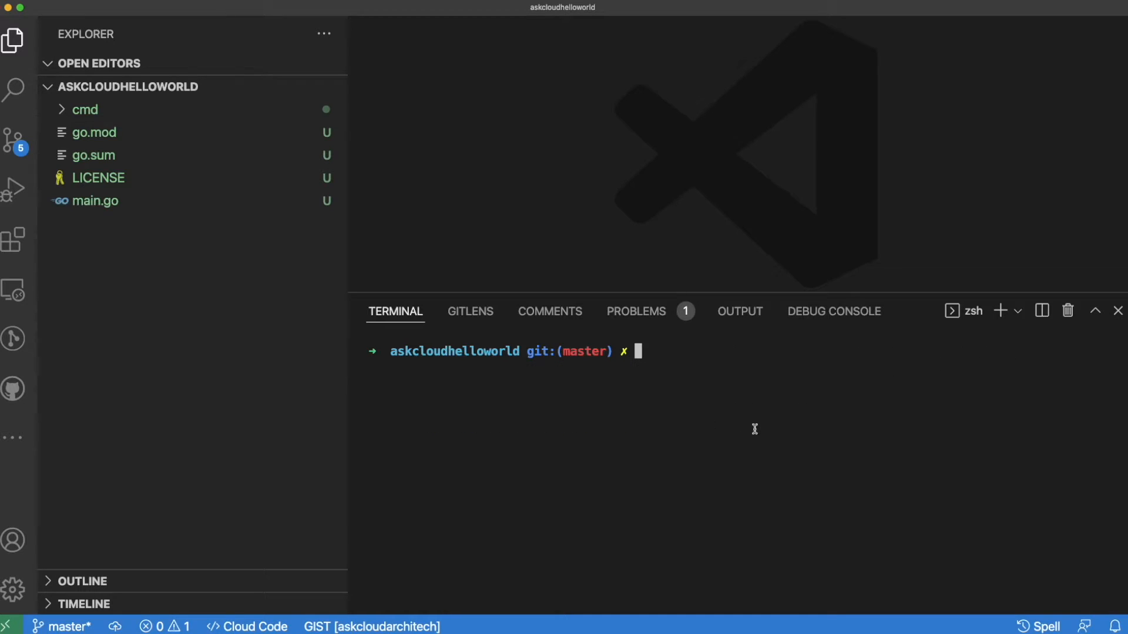
pyautogui.moveTo(722, 294)
pyautogui.mouseDown()
pyautogui.moveTo(735, 484)
pyautogui.moveTo(735, 473)
pyautogui.mouseUp()
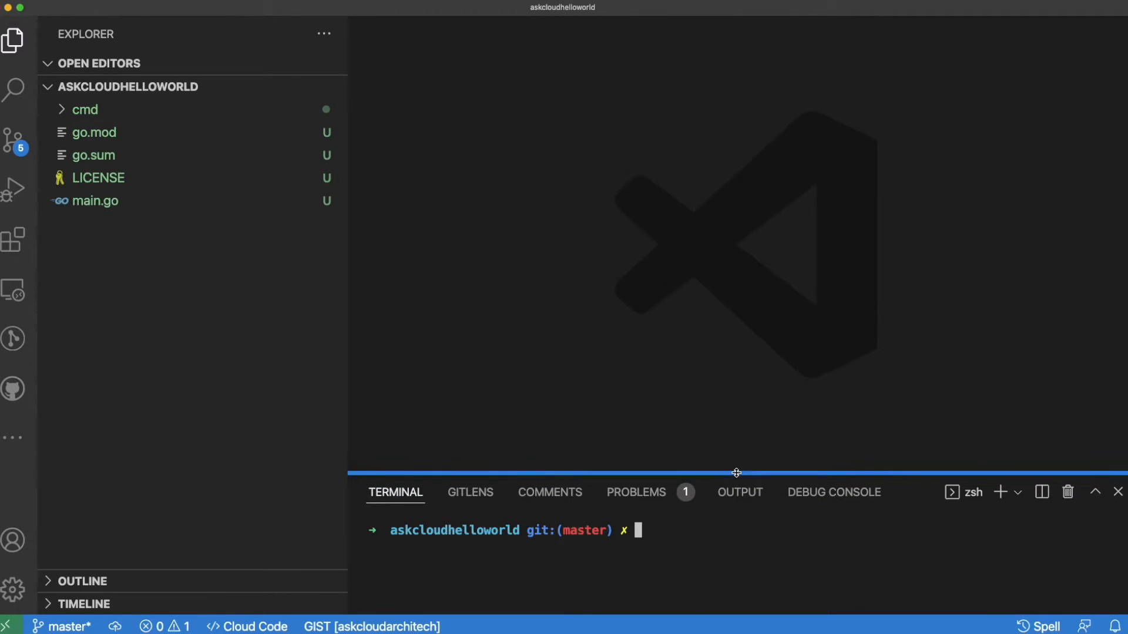
pyautogui.moveTo(80, 109)
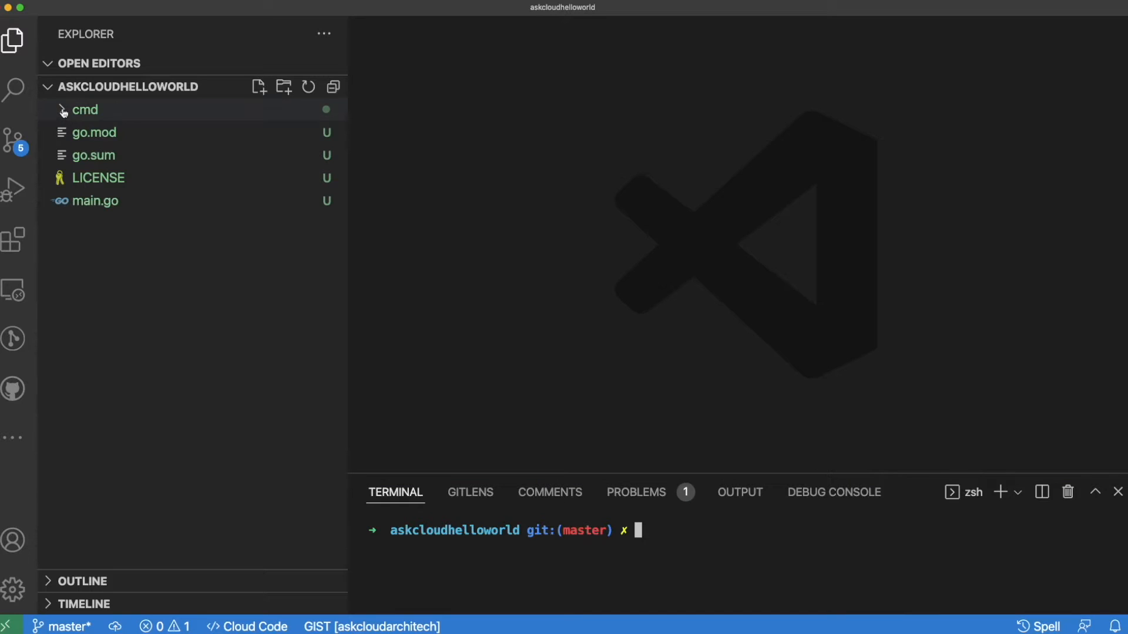
pyautogui.click(98, 201)
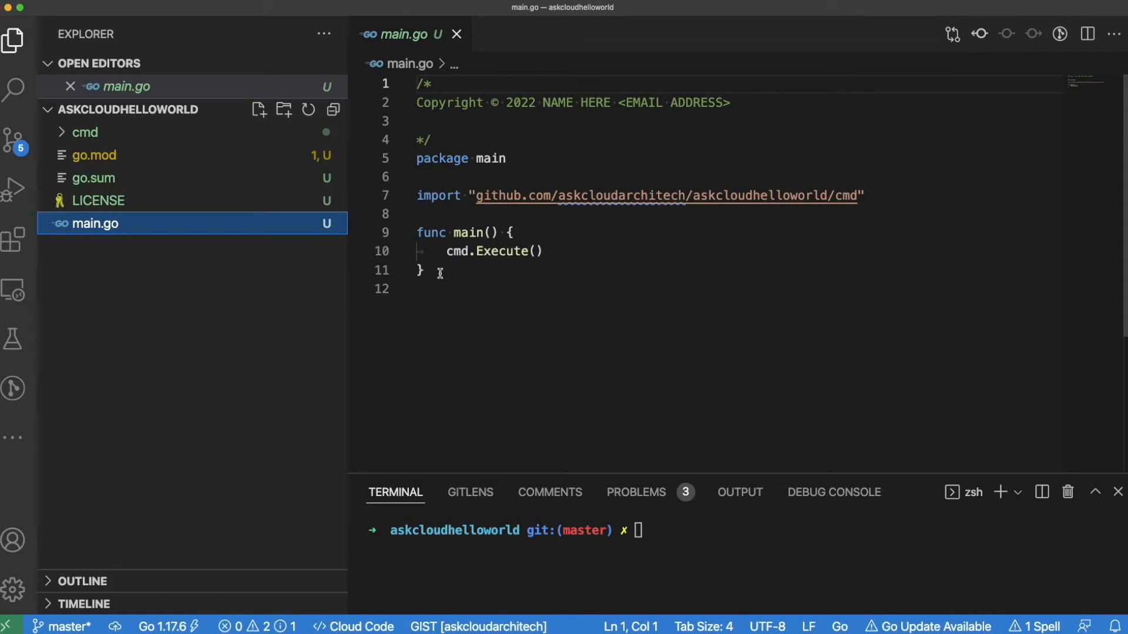
# - Highlight main.go's main function and cmd import, then reveal cmd/root.go
pyautogui.moveTo(440, 273); pyautogui.dragTo(406, 233)
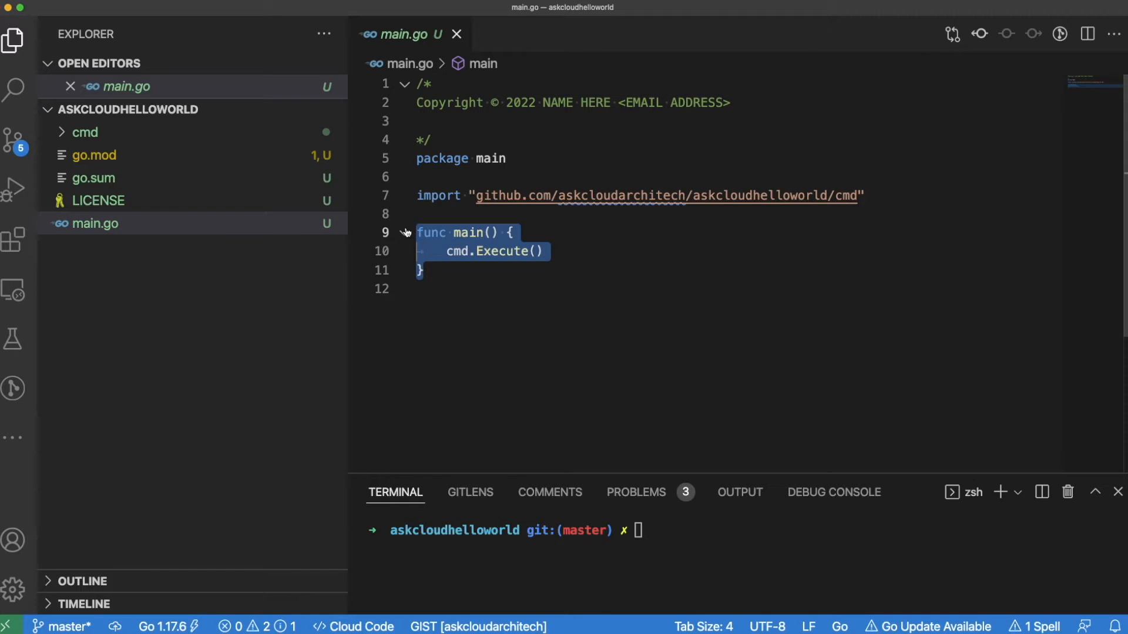
pyautogui.click(477, 336)
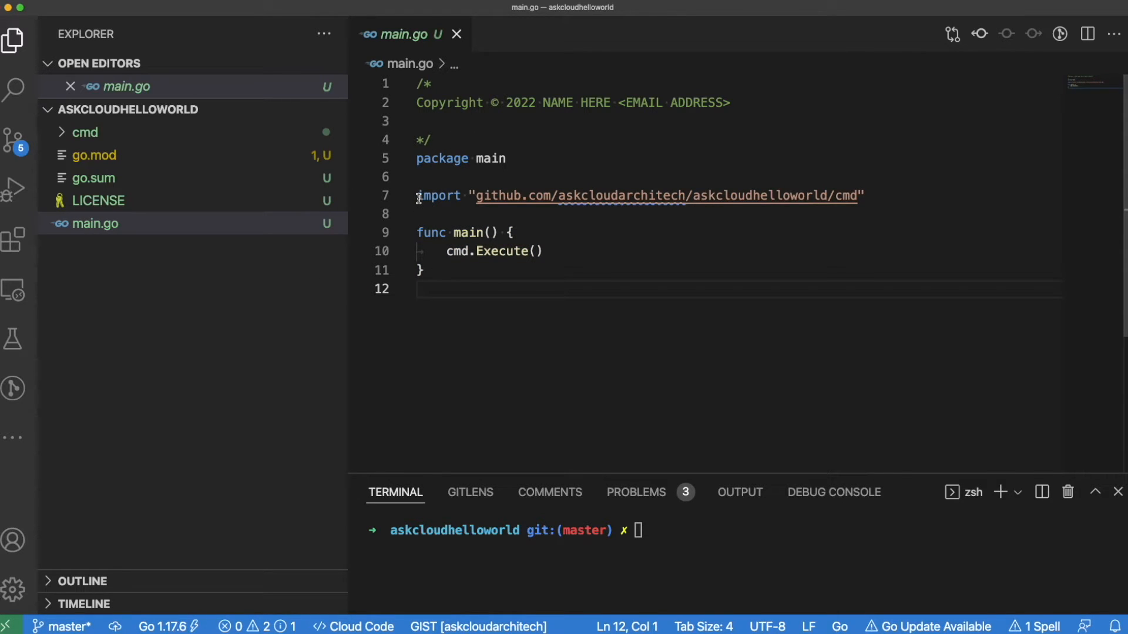
pyautogui.moveTo(418, 197); pyautogui.dragTo(889, 199)
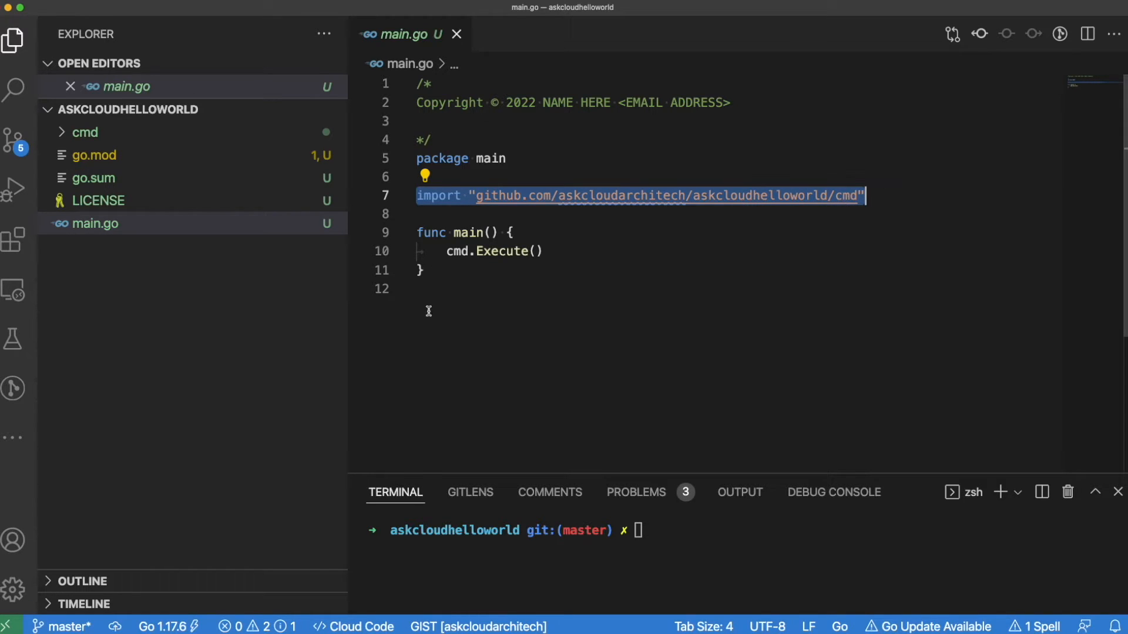
pyautogui.click(460, 366)
pyautogui.click(67, 141)
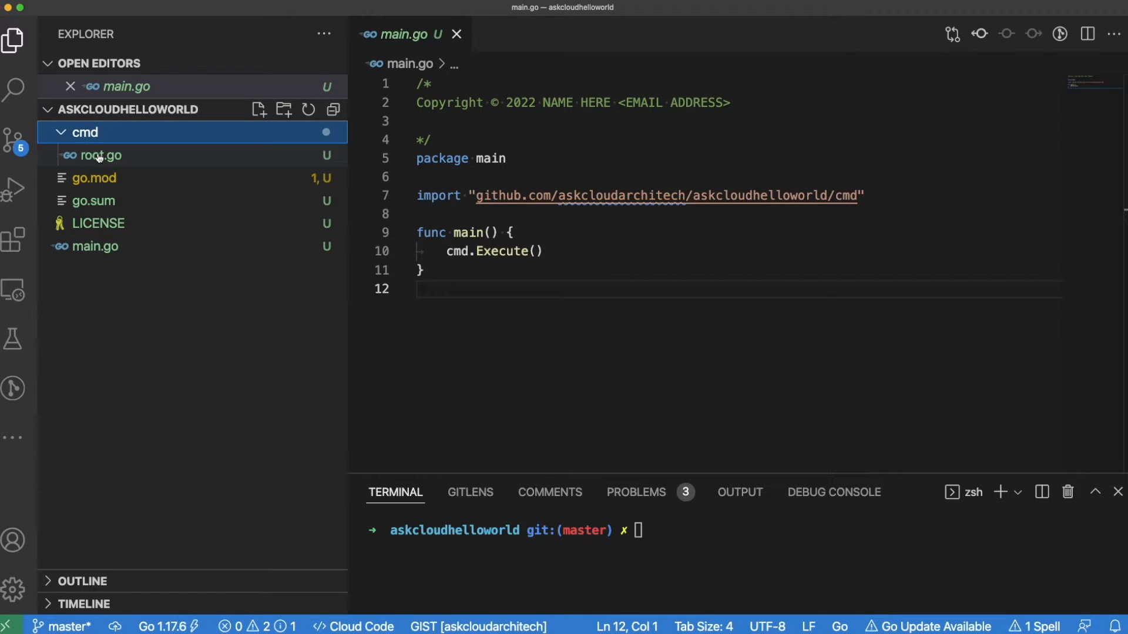
pyautogui.click(100, 157)
pyautogui.scroll(-5, 712, 262)
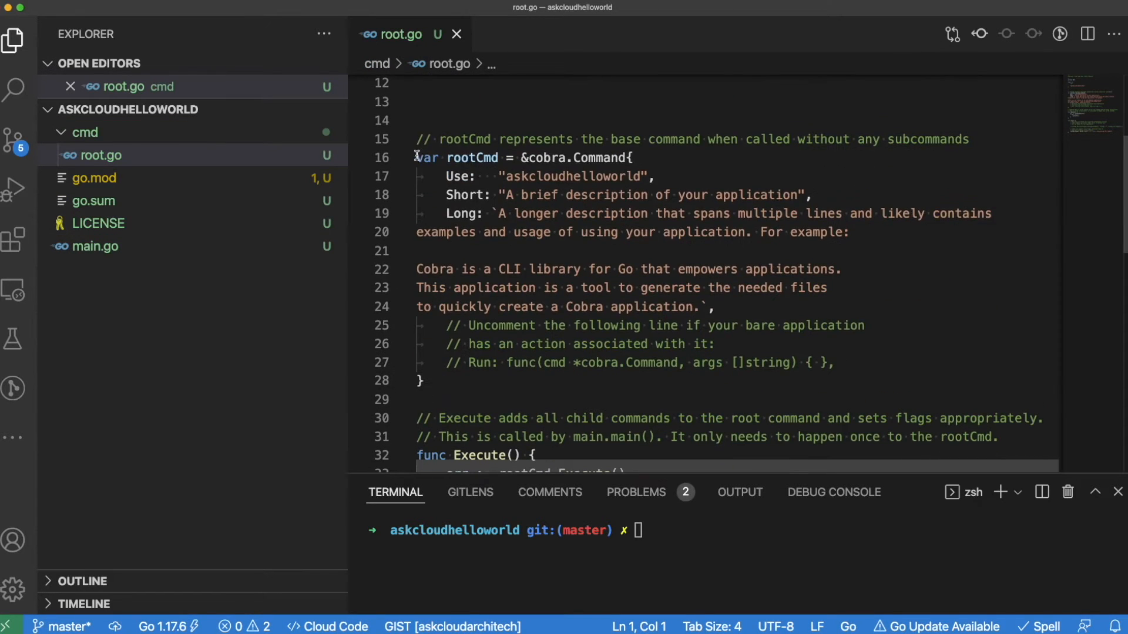
# - Rewrite rootCmd's Short and Long descriptions as one line plus 'example: askcloudhelloworld'
pyautogui.moveTo(417, 157); pyautogui.dragTo(423, 380)
pyautogui.click(705, 194)
pyautogui.moveTo(505, 195); pyautogui.dragTo(801, 195)
pyautogui.write('A basic He')
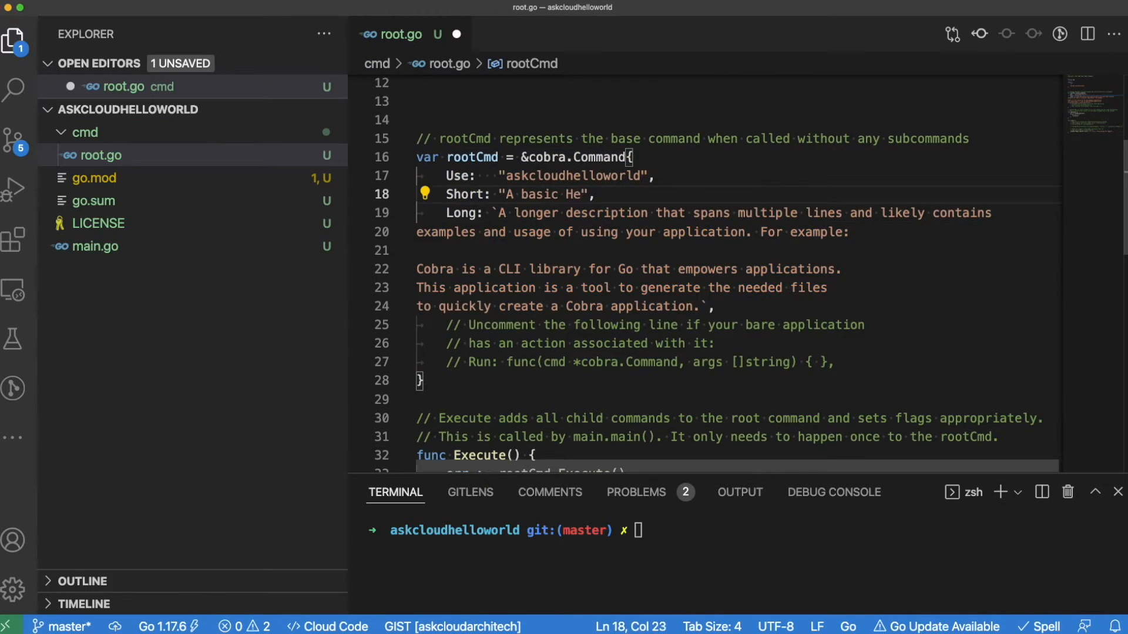
pyautogui.write('llo World example')
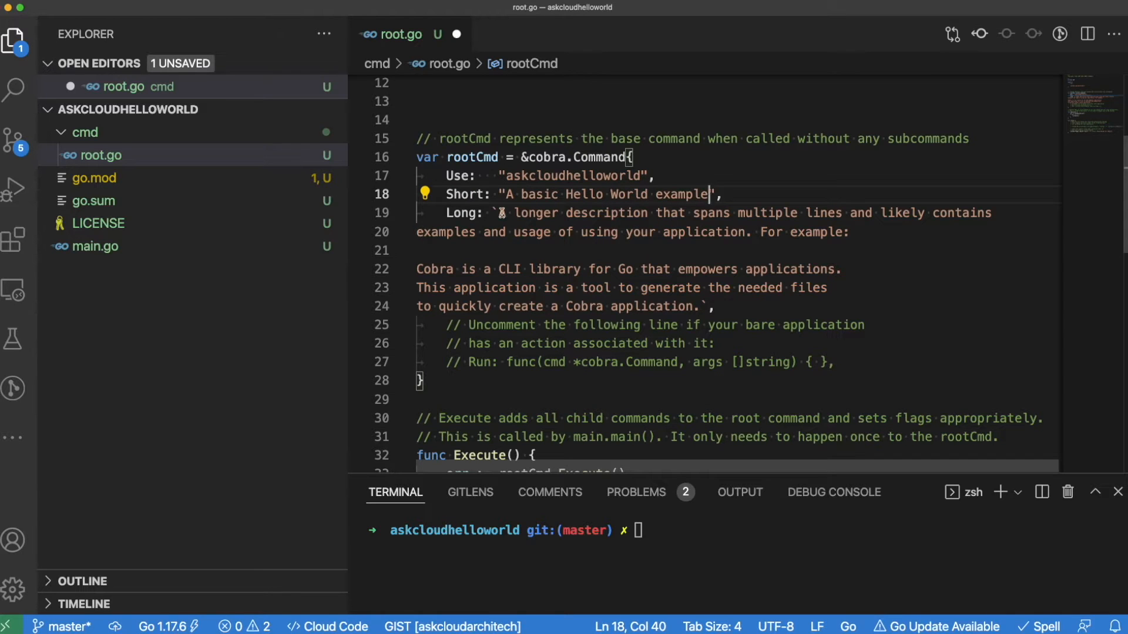
pyautogui.moveTo(499, 214); pyautogui.dragTo(702, 306)
pyautogui.write('A longer description on how th')
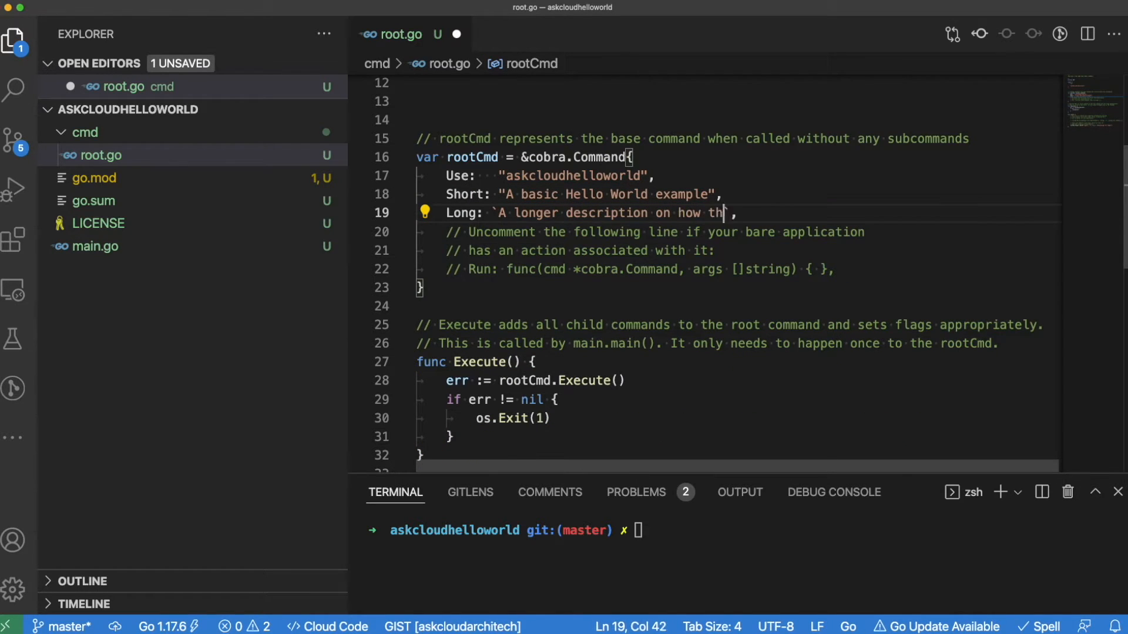
pyautogui.write('is works')
pyautogui.press('Return')
pyautogui.write('example: ')
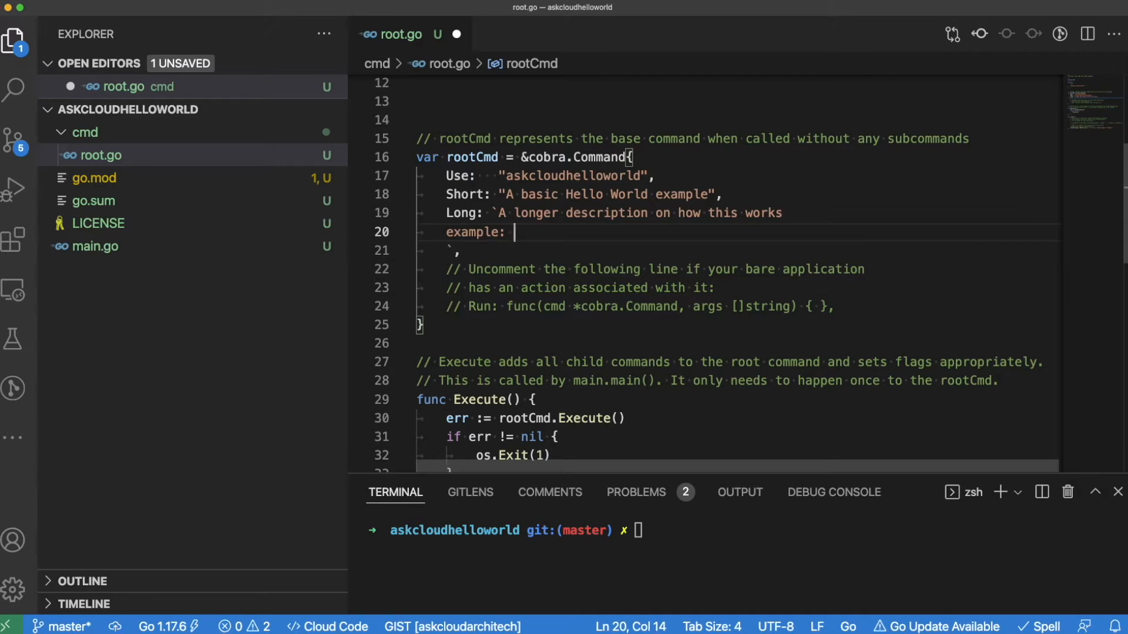
pyautogui.write('askcloudhelloworld ')
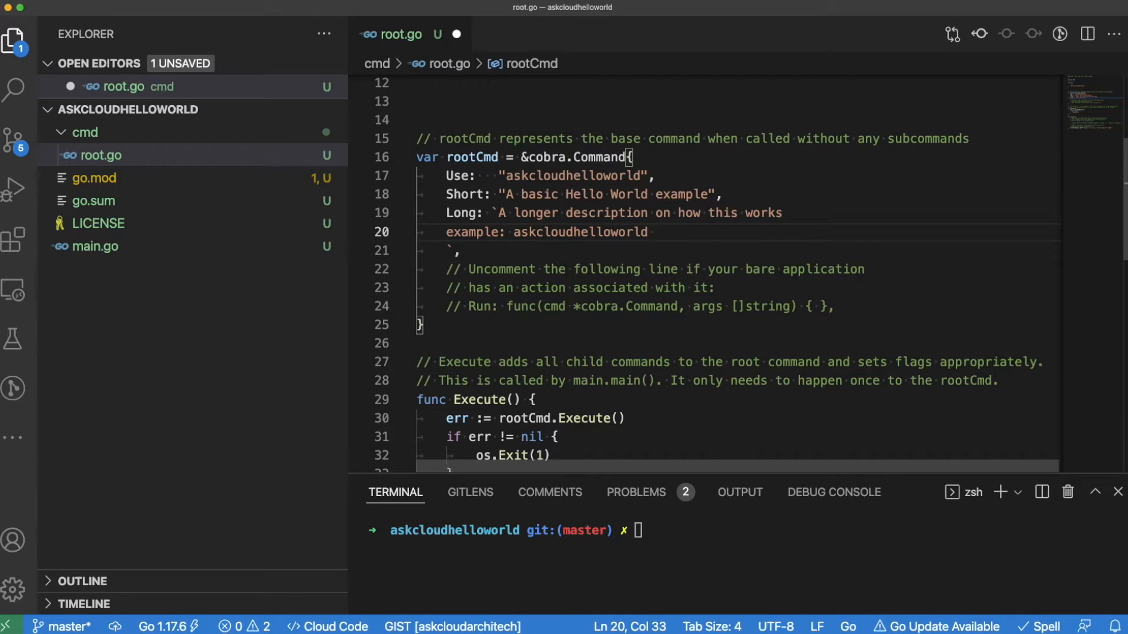
pyautogui.write('--')
pyautogui.press('BackSpace')
pyautogui.press('BackSpace')
pyautogui.press('BackSpace')
pyautogui.moveTo(722, 288); pyautogui.dragTo(461, 251)
# - Uncomment the Run function and give it fmt.Println("Hello World!")
pyautogui.press('BackSpace')
pyautogui.press('Down')
pyautogui.press('super+slash')
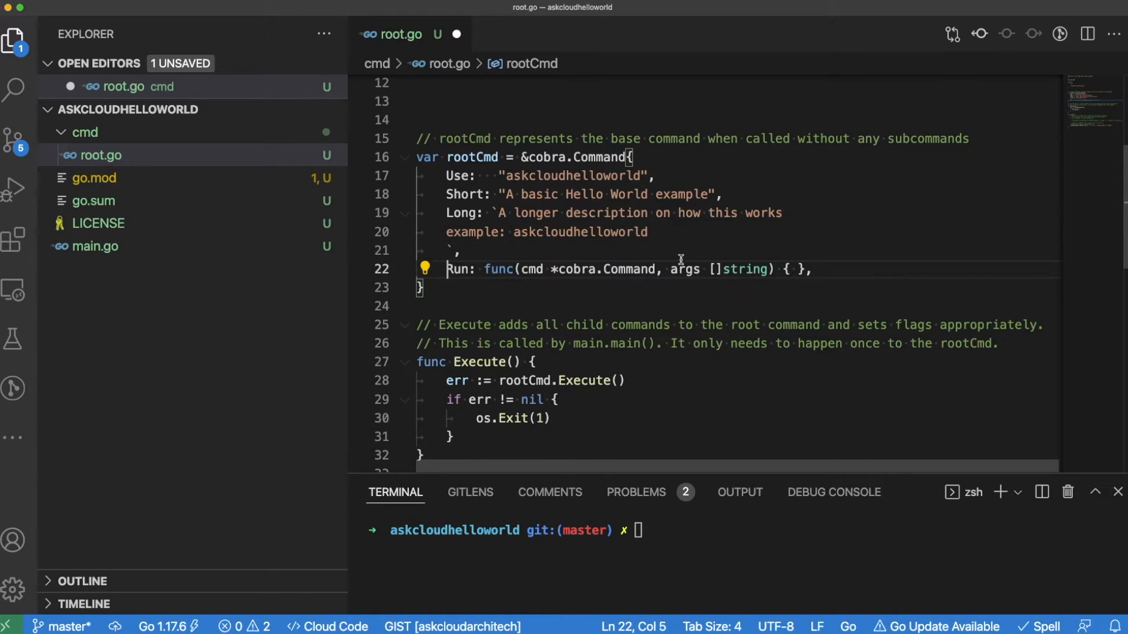
pyautogui.click(795, 269)
pyautogui.press('BackSpace')
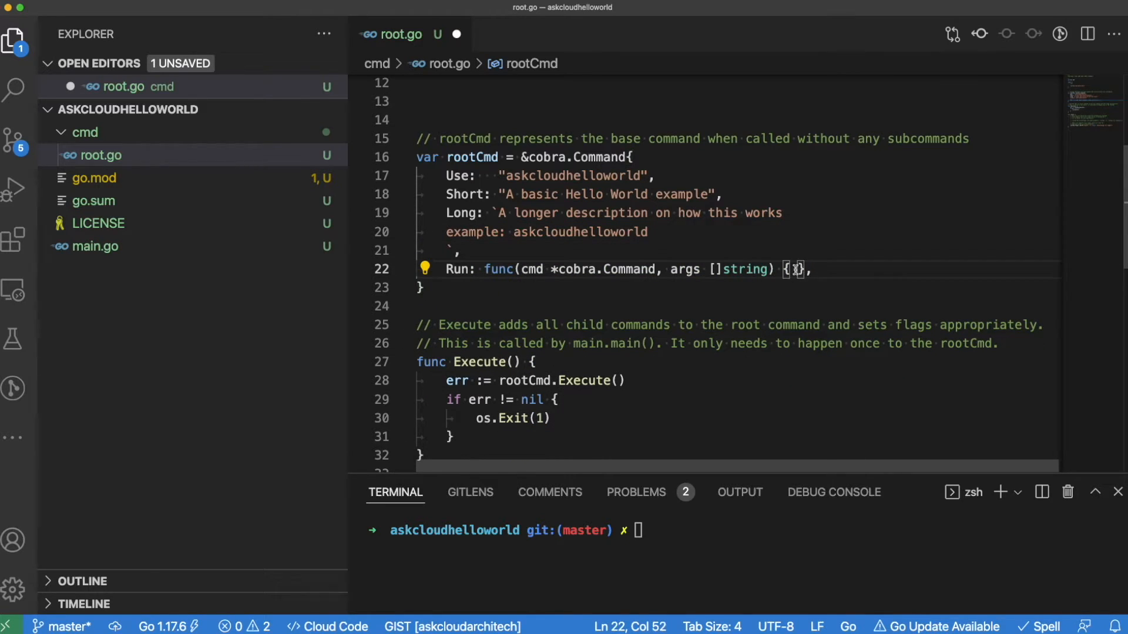
pyautogui.press('Return')
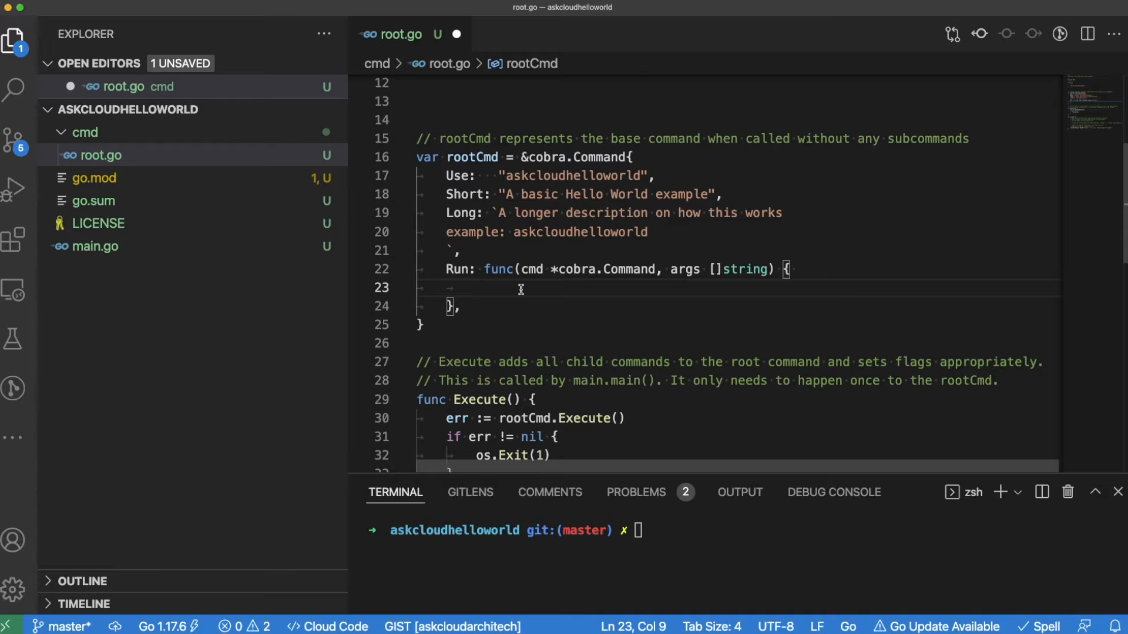
pyautogui.write('fmt.')
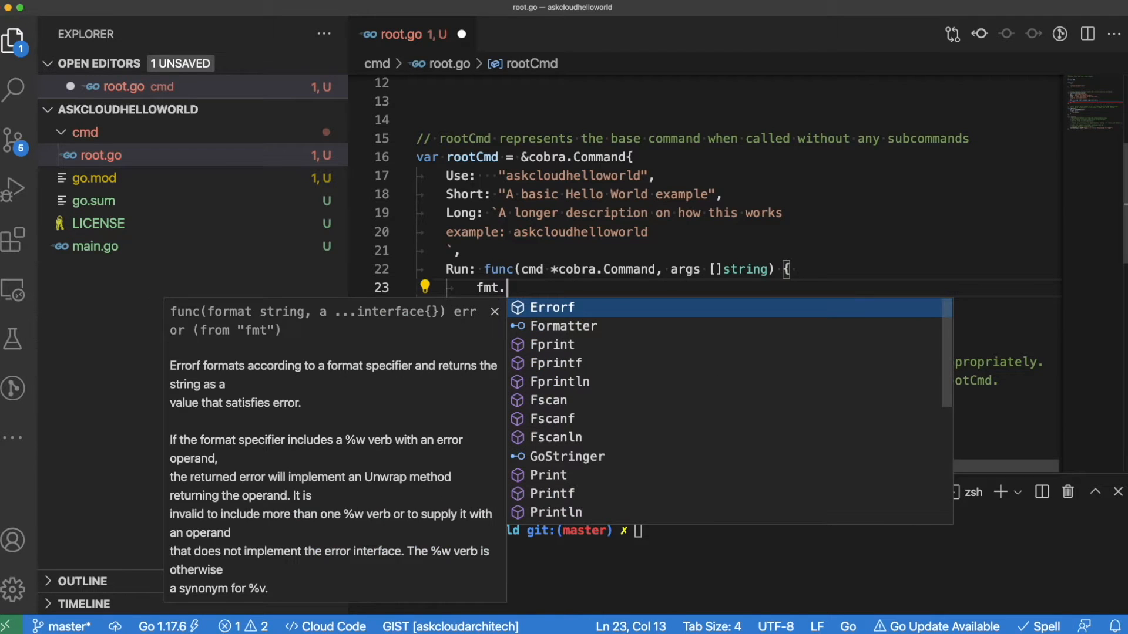
pyautogui.write('Print')
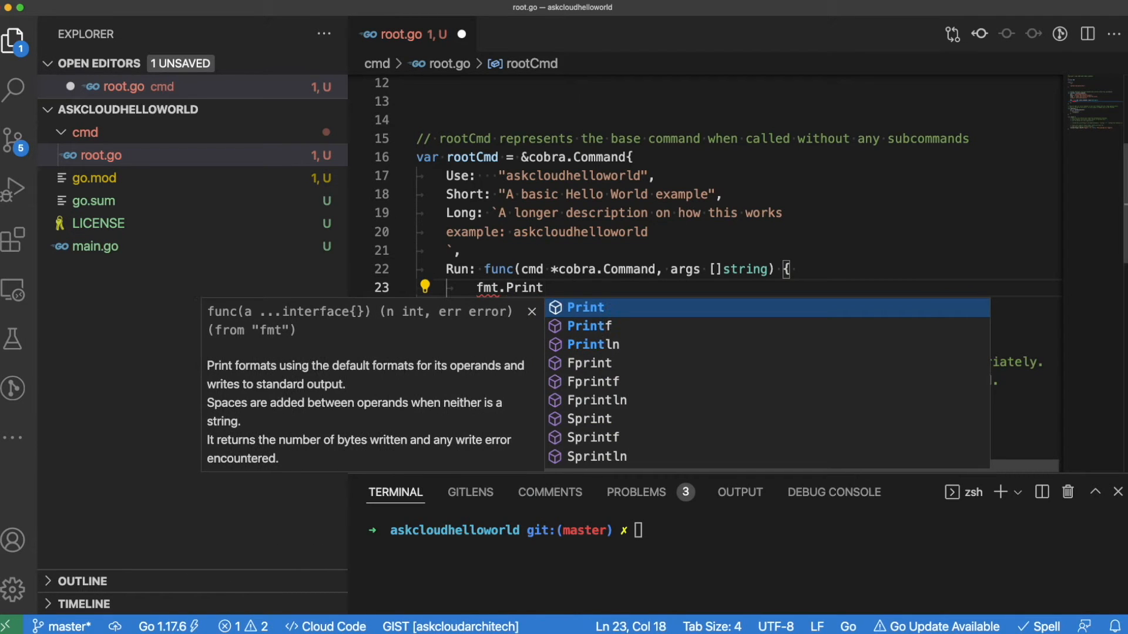
pyautogui.press('Down')
pyautogui.press('Down')
pyautogui.press('Return')
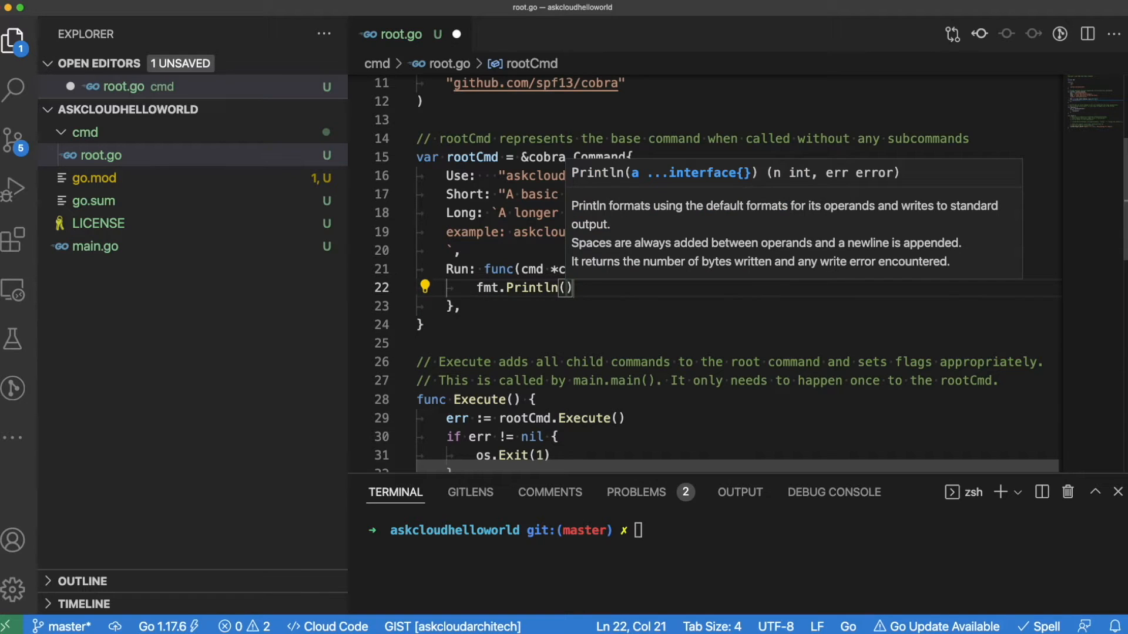
pyautogui.write('"Hello ')
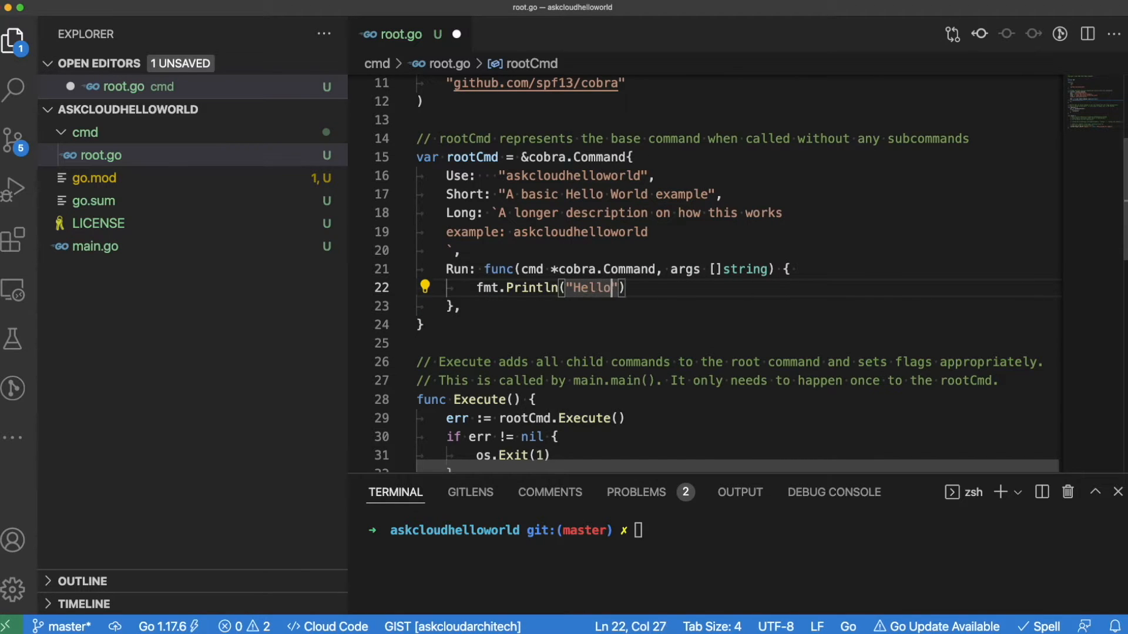
pyautogui.write('World')
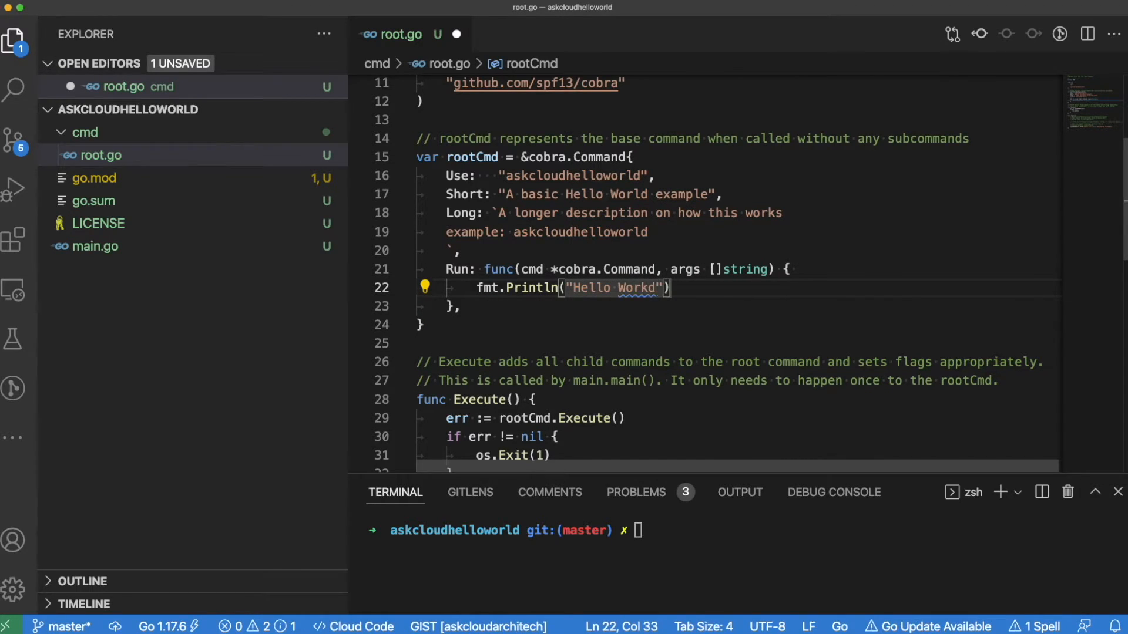
pyautogui.press('BackSpace')
pyautogui.press('BackSpace')
pyautogui.write('ld!')
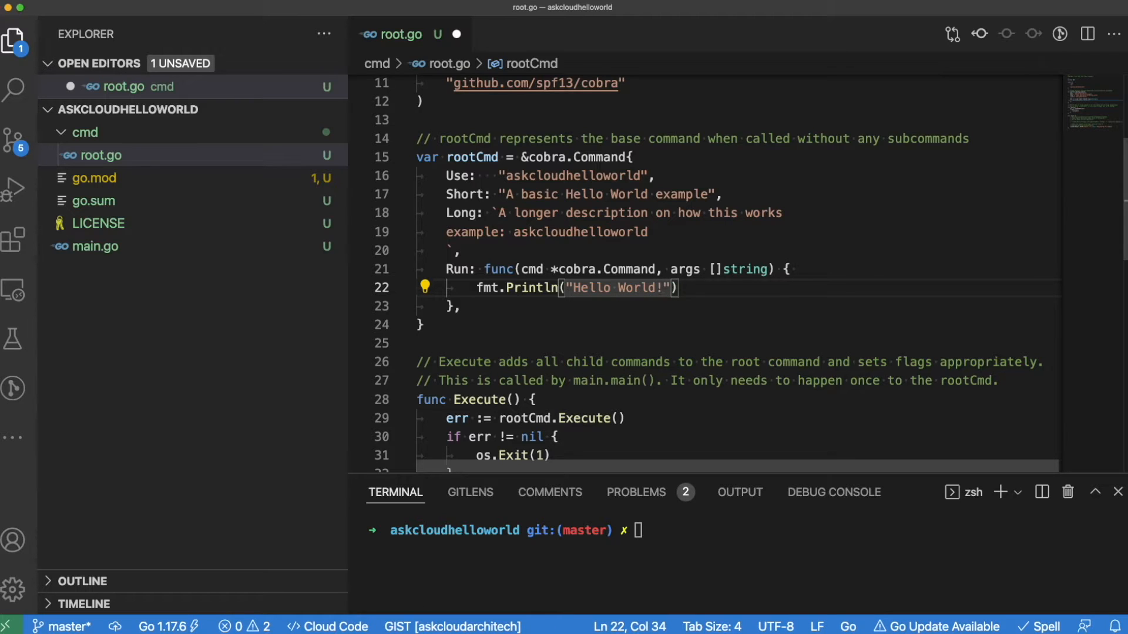
pyautogui.click(508, 271)
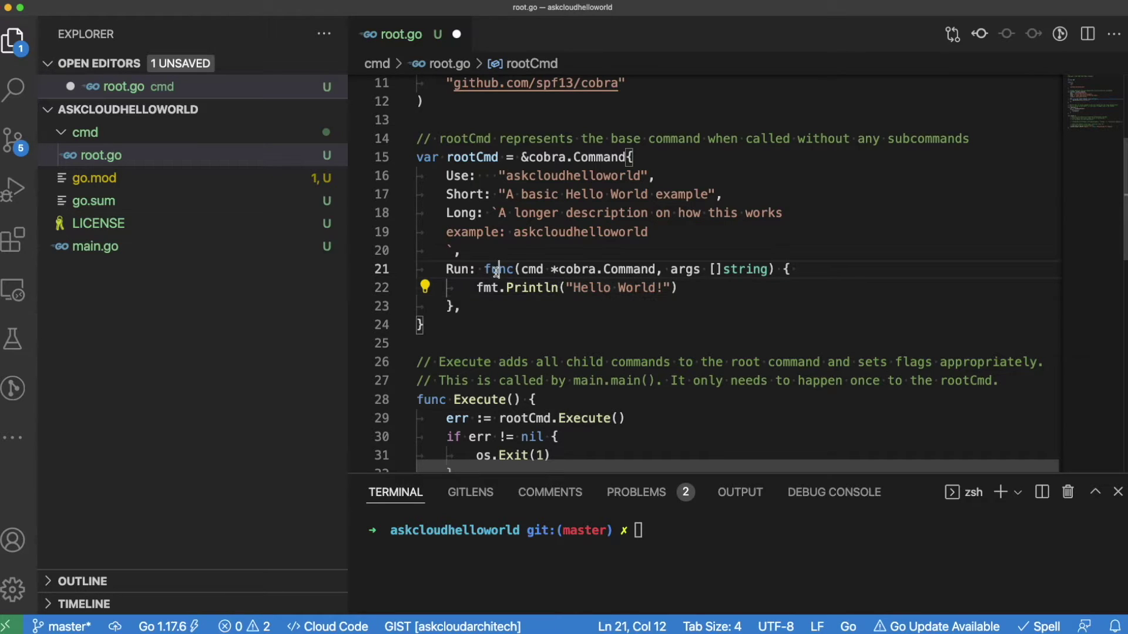
pyautogui.click(687, 543)
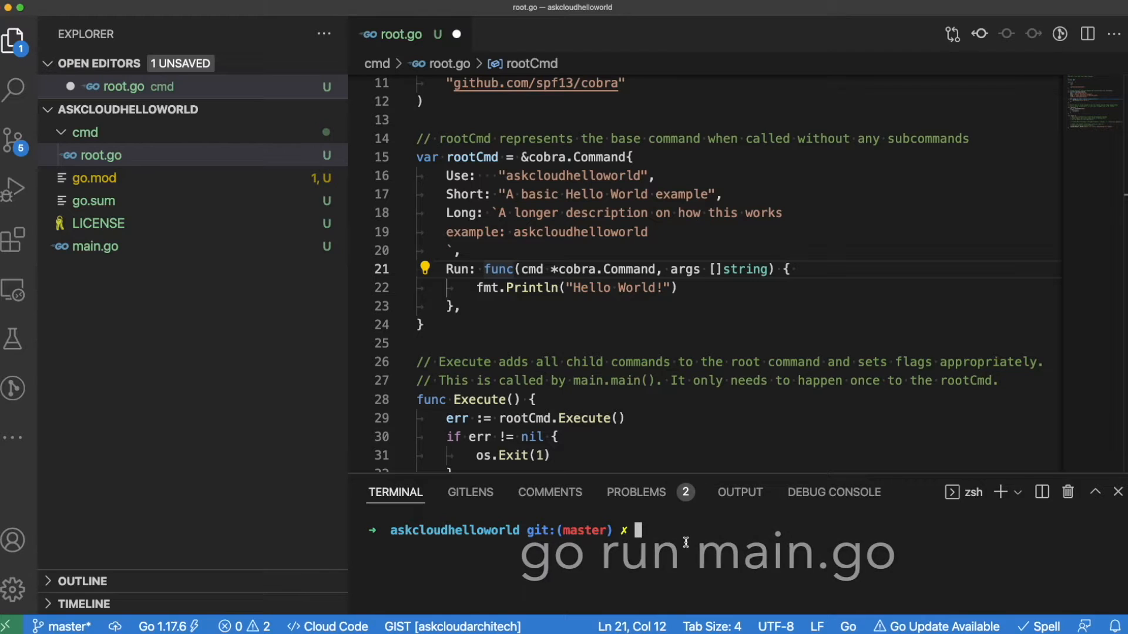
pyautogui.write('go run m')
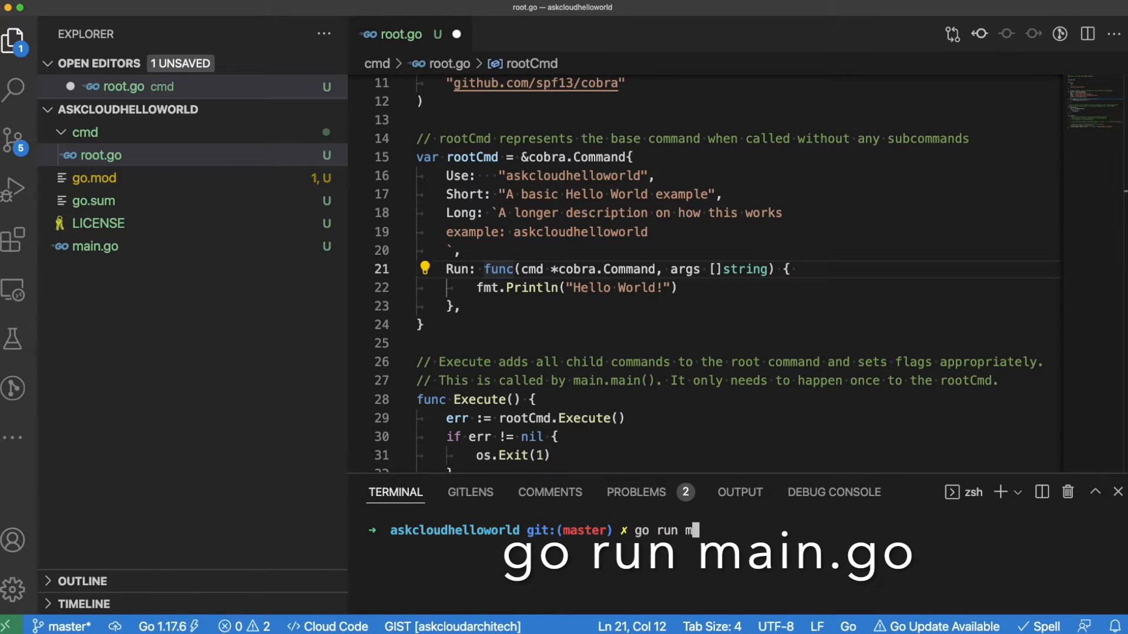
pyautogui.write('ain.go -h')
# - Run go run main.go and view its output in the enlarged terminal
pyautogui.press('Return')
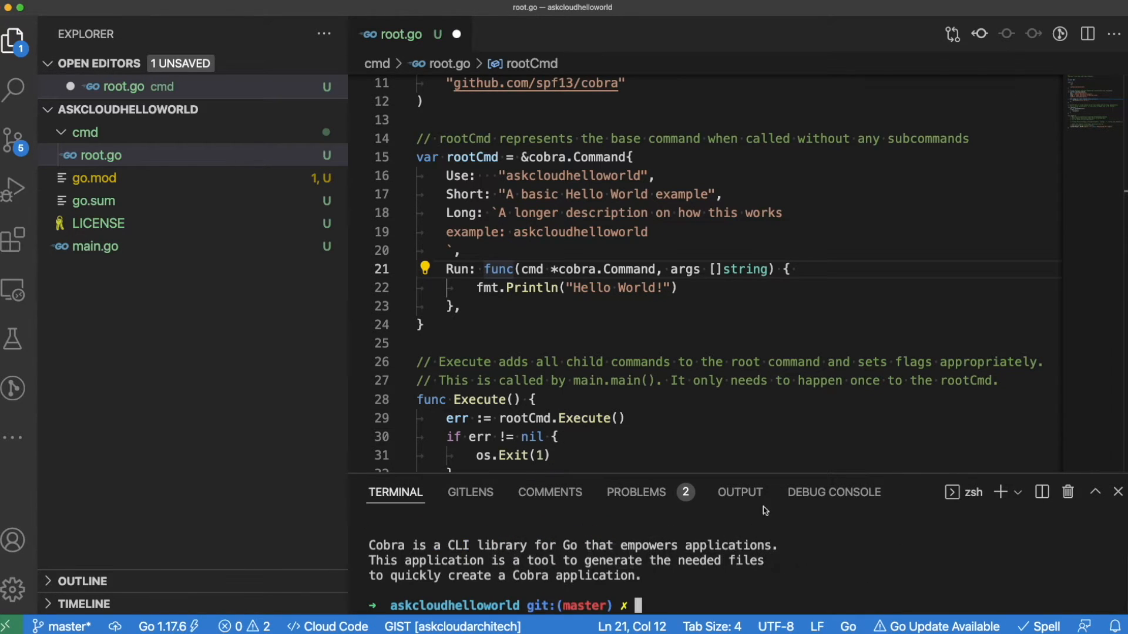
pyautogui.moveTo(763, 473); pyautogui.dragTo(762, 295)
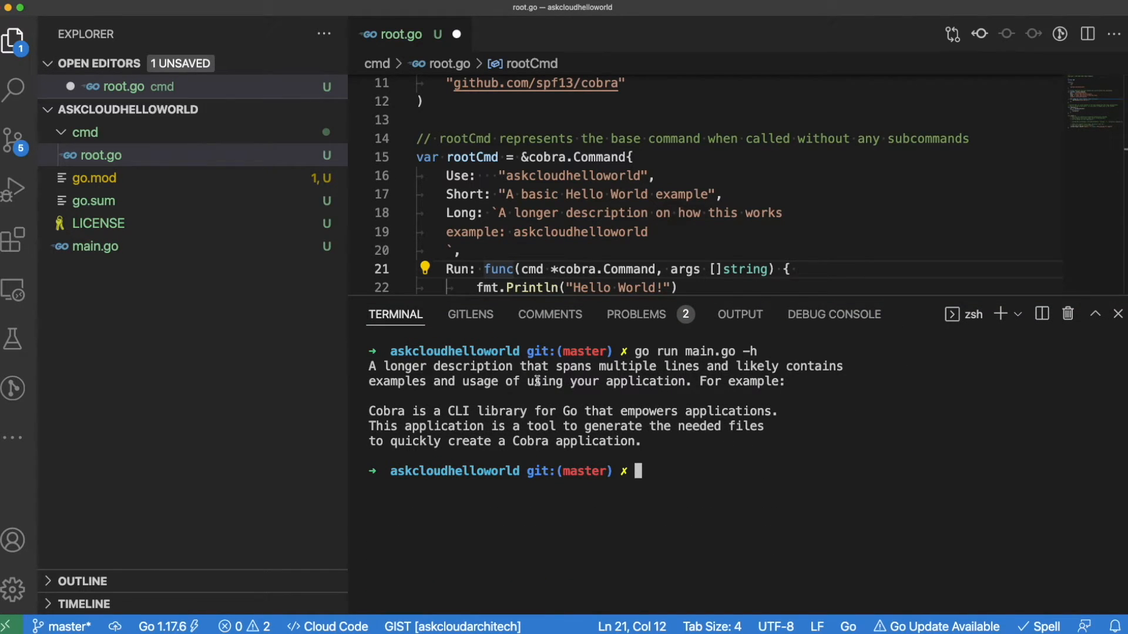
pyautogui.click(756, 214)
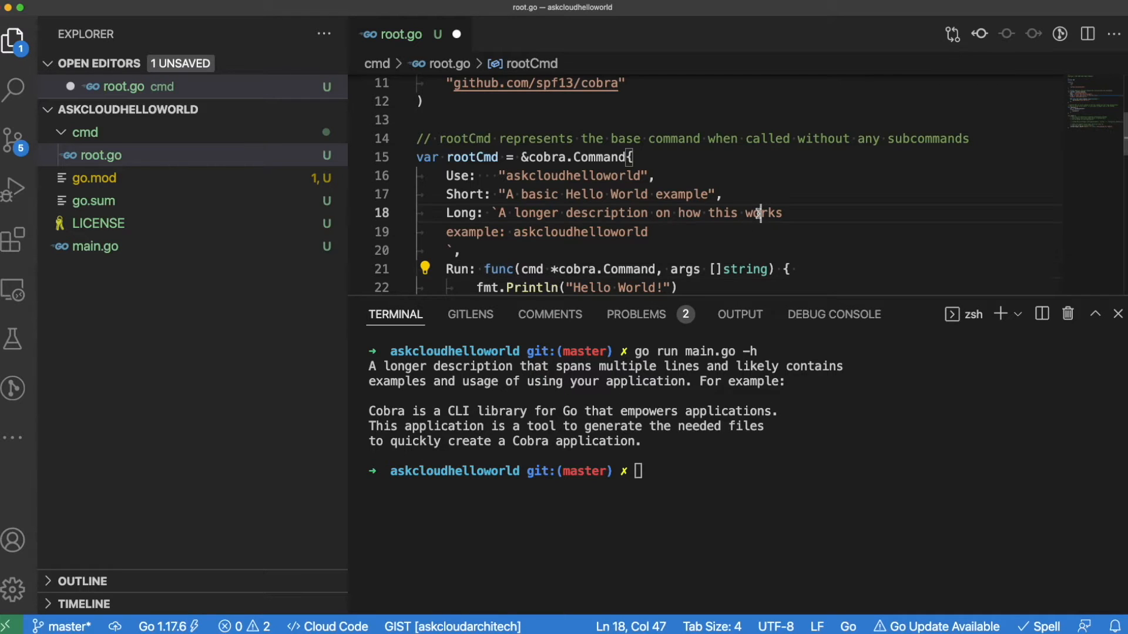
pyautogui.click(712, 509)
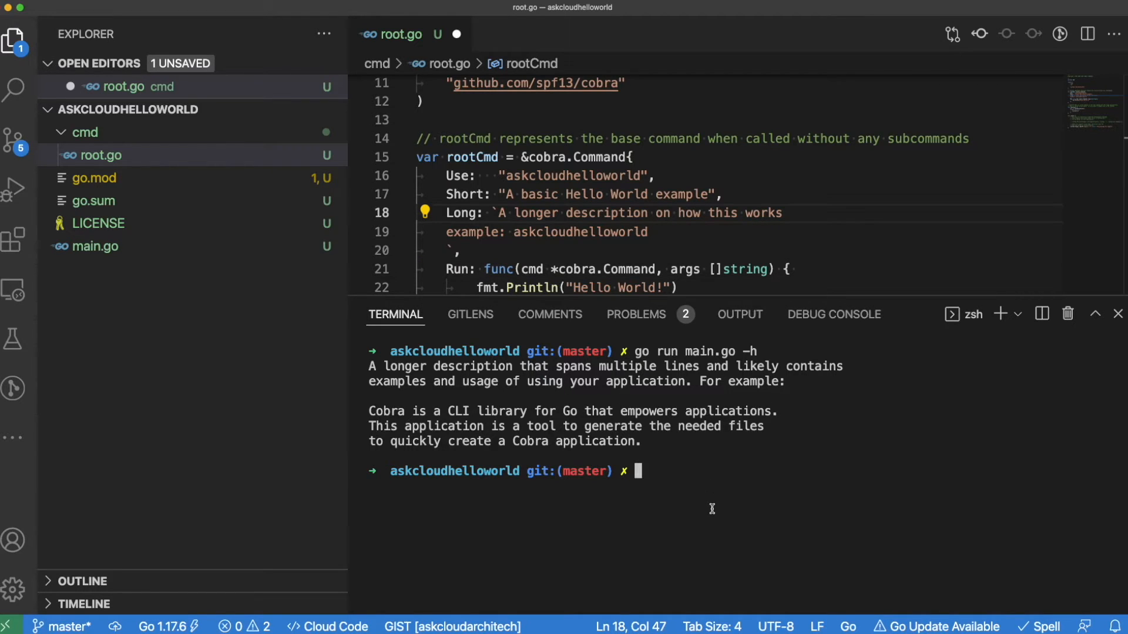
pyautogui.press('super+k')
# - Save root.go and run go run main.go -h to show the help with its flags
pyautogui.click(867, 212)
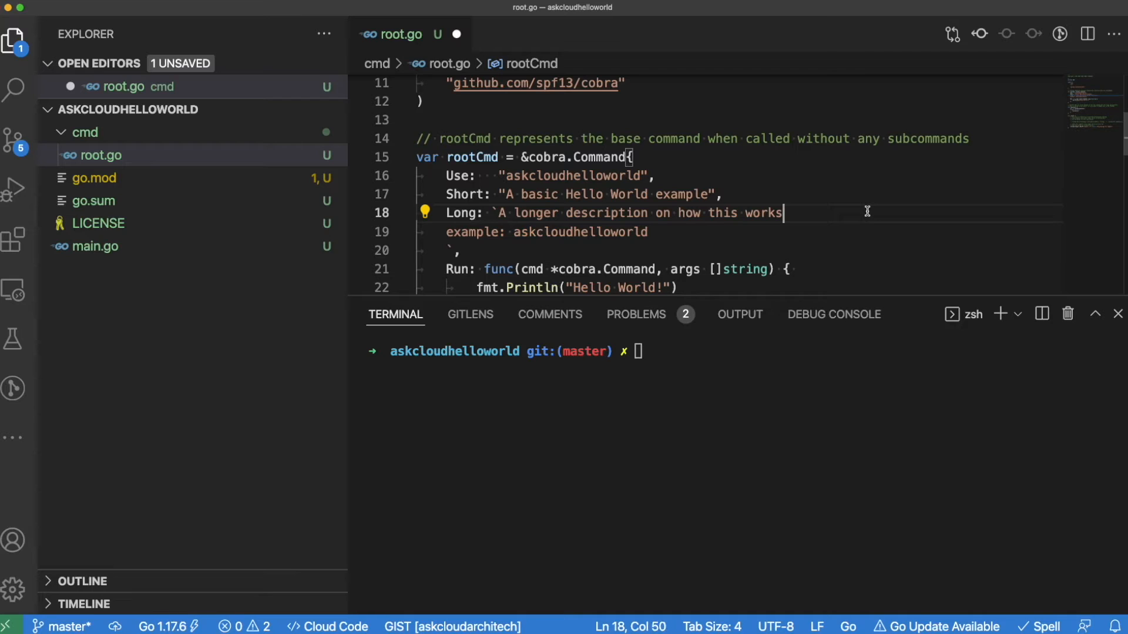
pyautogui.press('super+s')
pyautogui.click(731, 431)
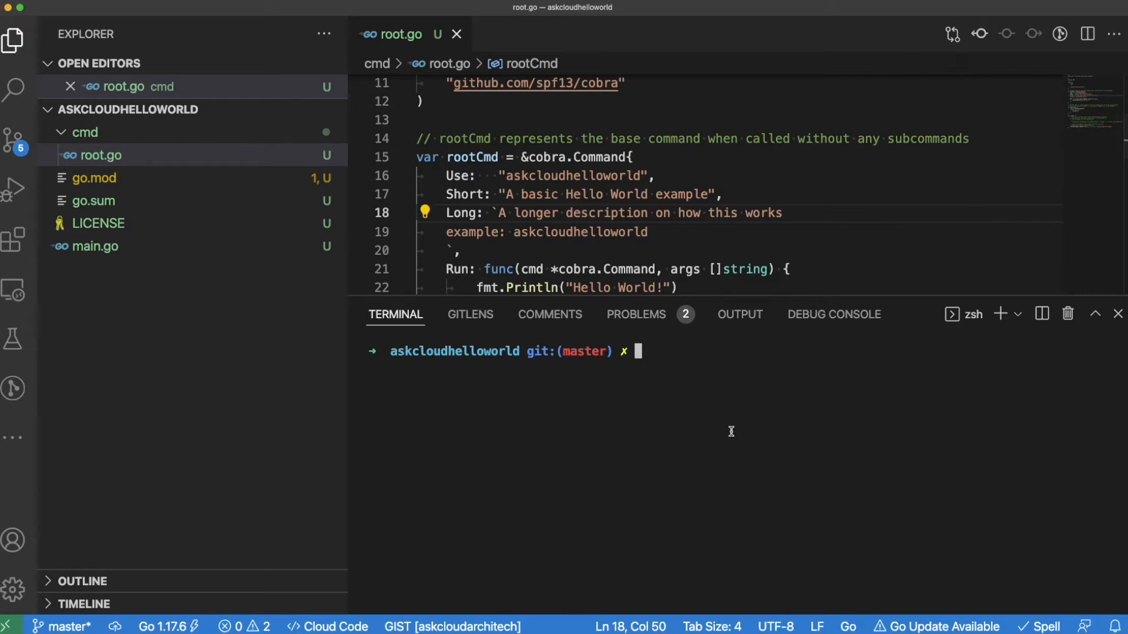
pyautogui.write('go run main.go -h')
pyautogui.press('Return')
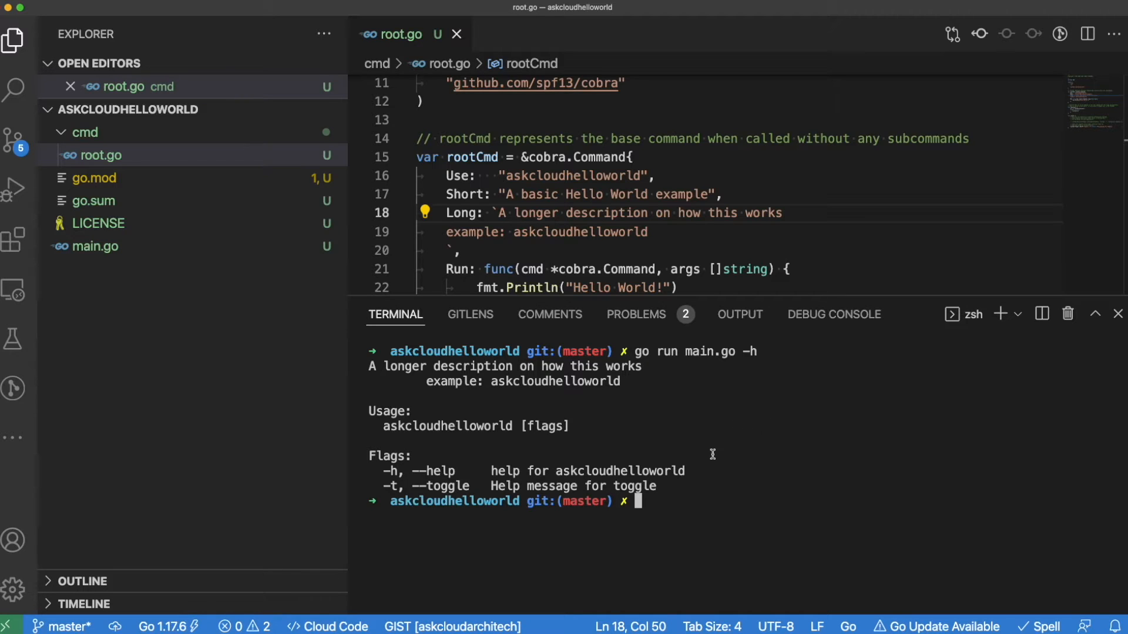
# - Locate the toggle flag in init and delete the comment lines above it
pyautogui.moveTo(666, 486); pyautogui.dragTo(385, 485)
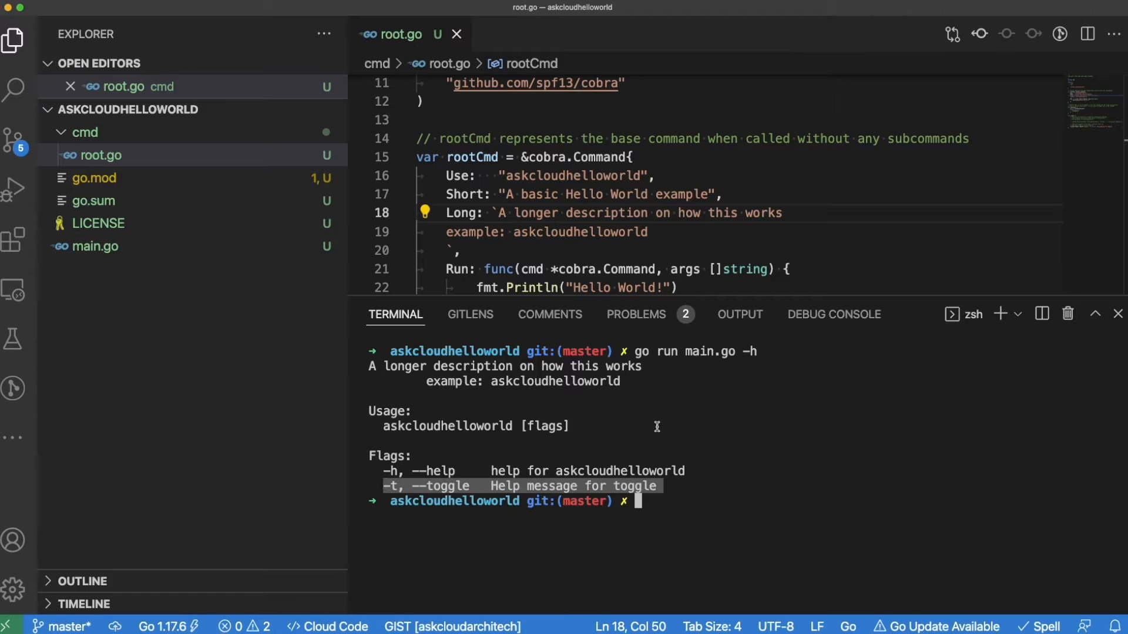
pyautogui.click(797, 249)
pyautogui.moveTo(792, 296); pyautogui.dragTo(796, 480)
pyautogui.scroll(-4, 716, 384)
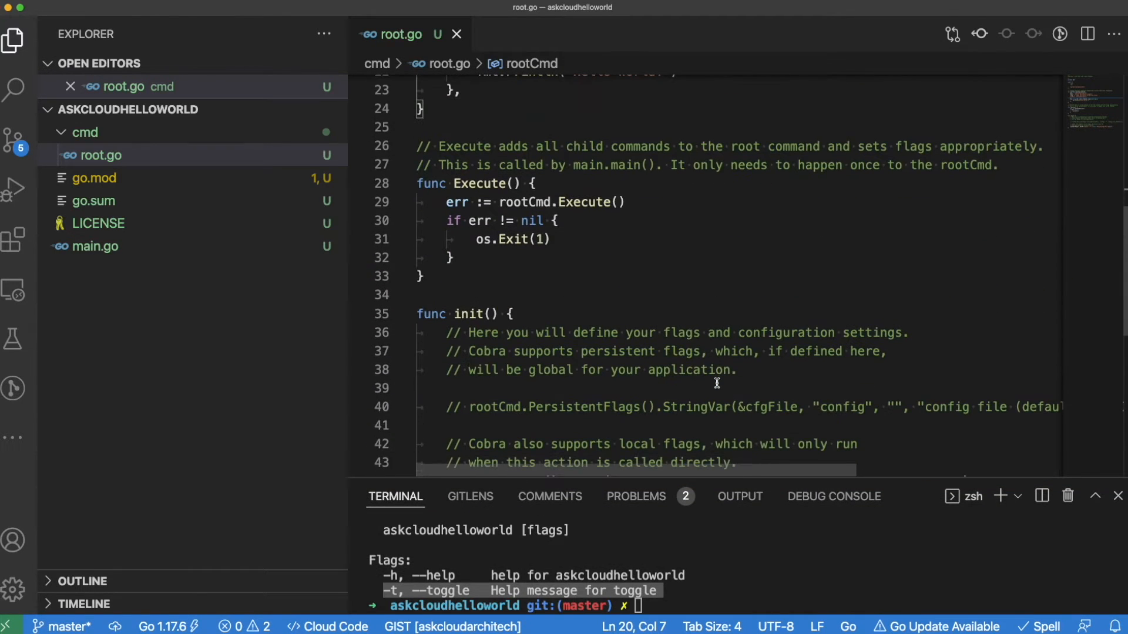
pyautogui.scroll(-1, 717, 383)
pyautogui.scroll(-3, 717, 384)
pyautogui.scroll(-1, 716, 383)
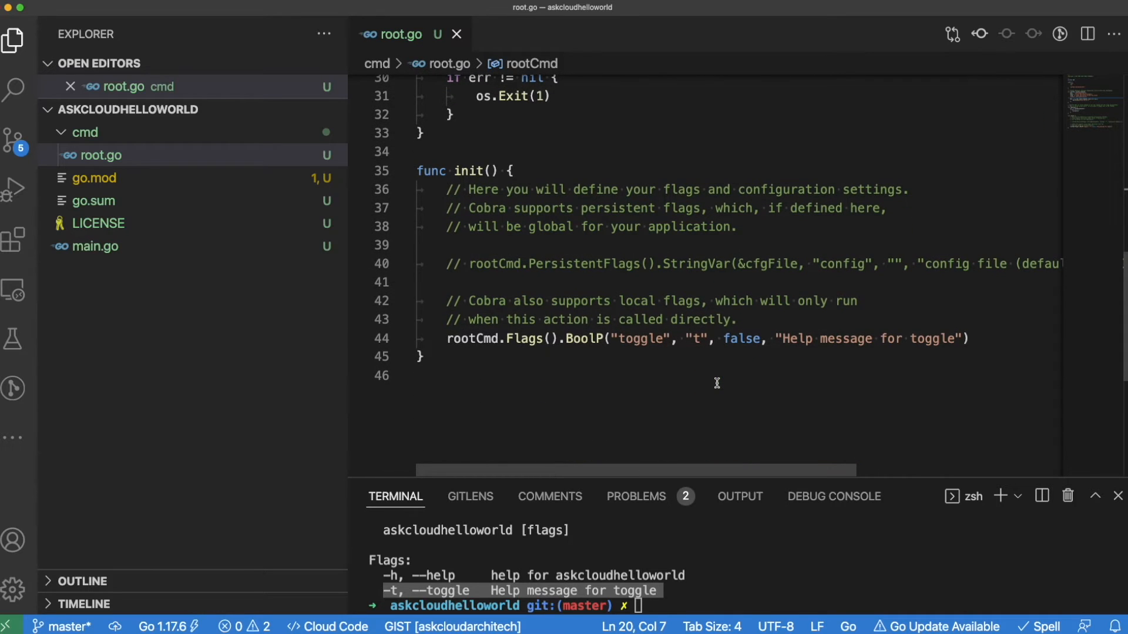
pyautogui.moveTo(453, 172); pyautogui.dragTo(520, 174)
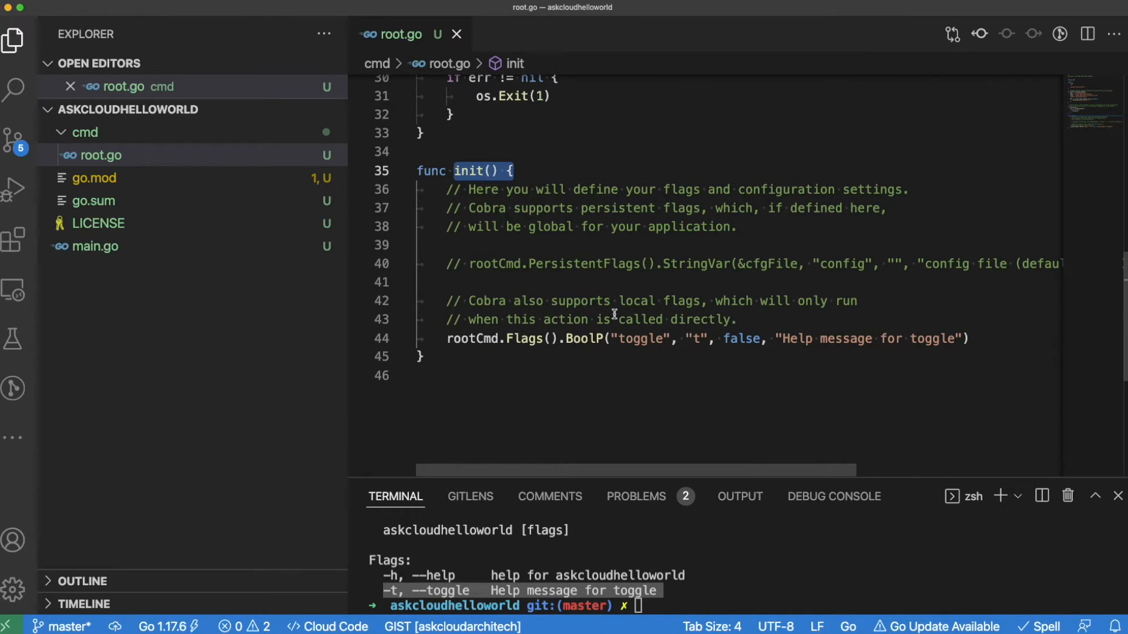
pyautogui.click(581, 339)
pyautogui.click(699, 339)
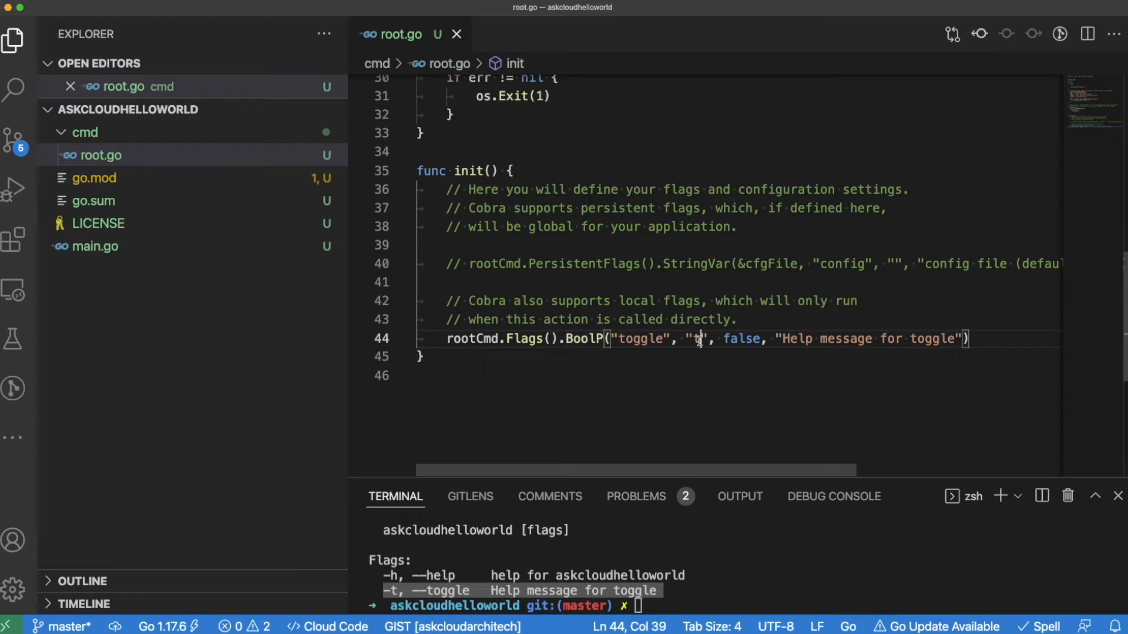
pyautogui.moveTo(748, 320); pyautogui.dragTo(385, 193)
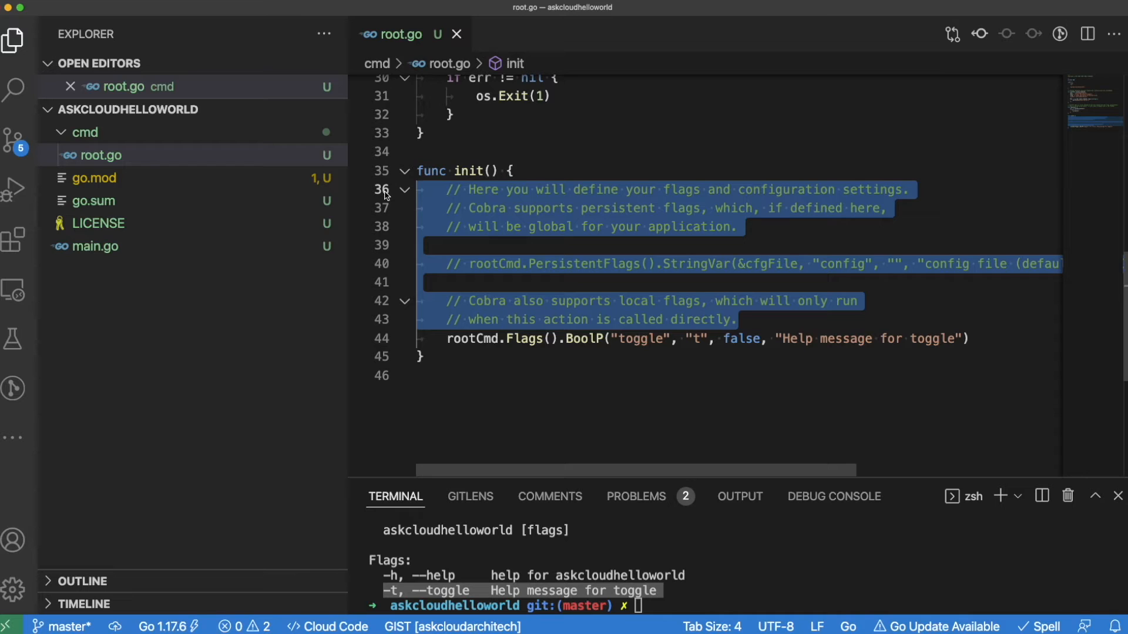
pyautogui.press('BackSpace')
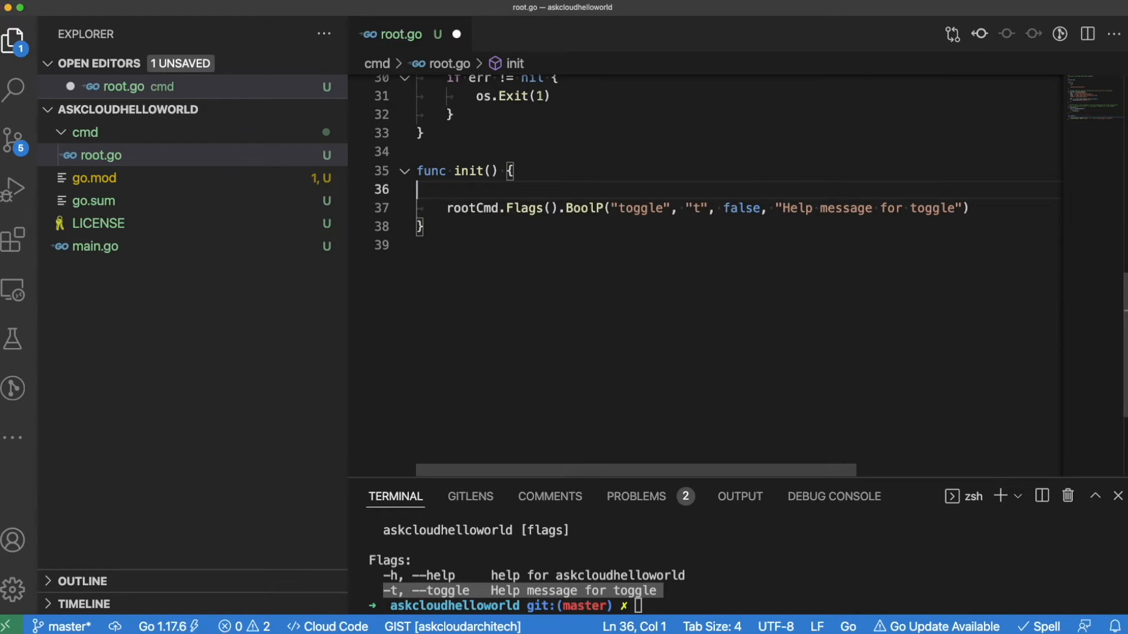
pyautogui.press('BackSpace')
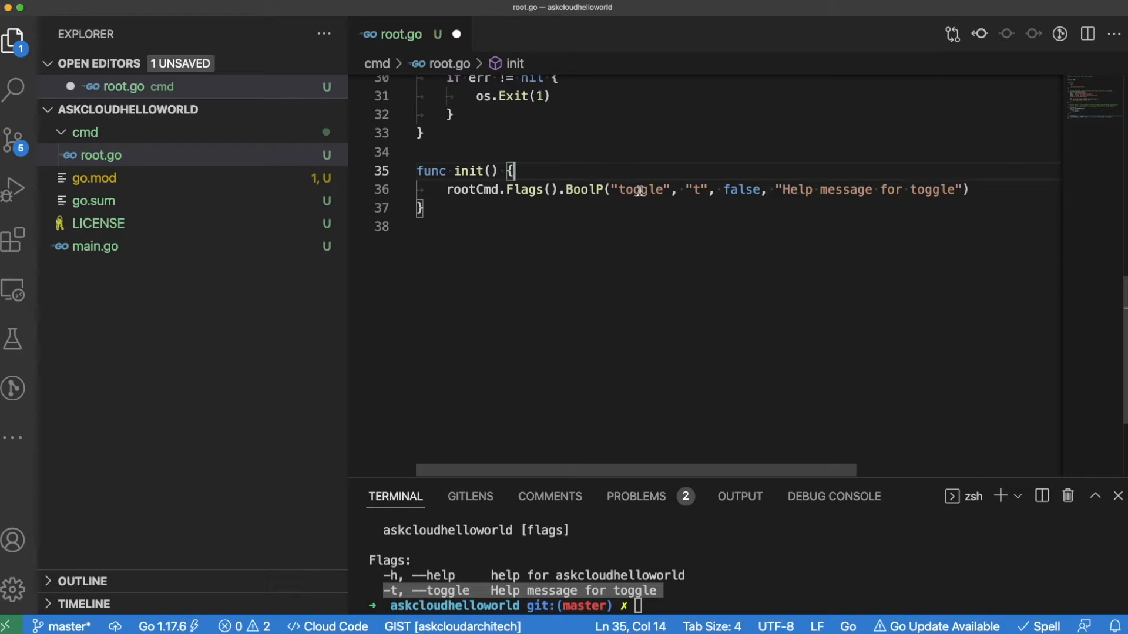
# - Rename the flag to differentmessage, shorthand d, help 'Toggle a different message', and save
pyautogui.click(641, 190)
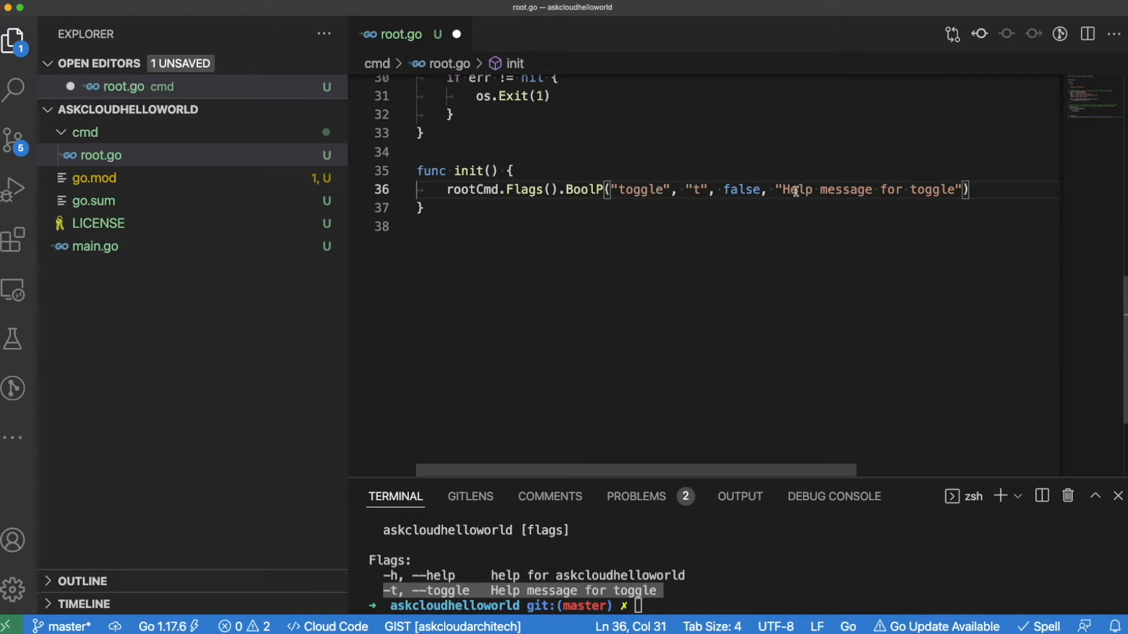
pyautogui.moveTo(954, 189); pyautogui.dragTo(782, 189)
pyautogui.write('Tog')
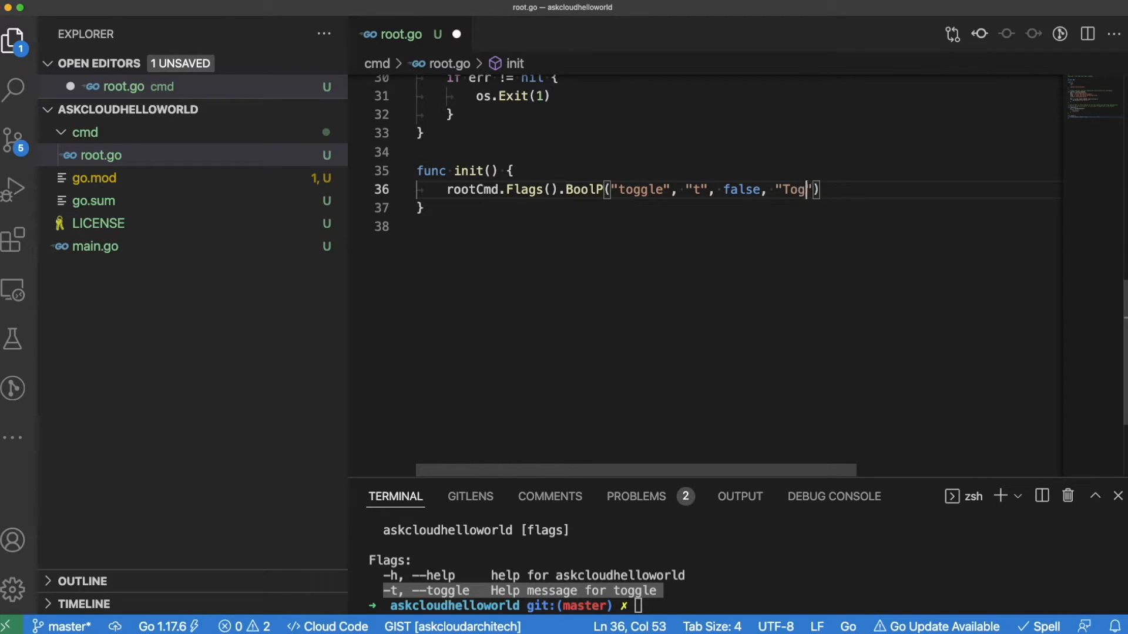
pyautogui.write('gle a different message')
pyautogui.click(624, 189)
pyautogui.press('BackSpace')
pyautogui.press('Delete')
pyautogui.press('Delete')
pyautogui.press('Delete')
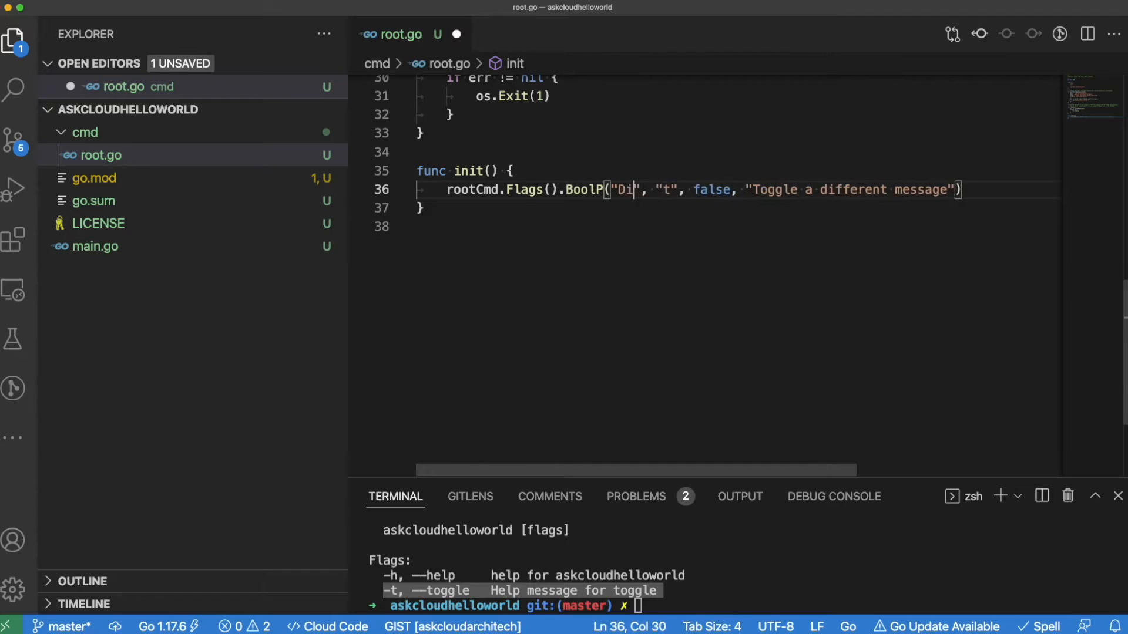
pyautogui.write('differentmessage')
pyautogui.press('Right')
pyautogui.press('Right')
pyautogui.press('Right')
pyautogui.press('BackSpace')
pyautogui.write('d')
pyautogui.press('super+s')
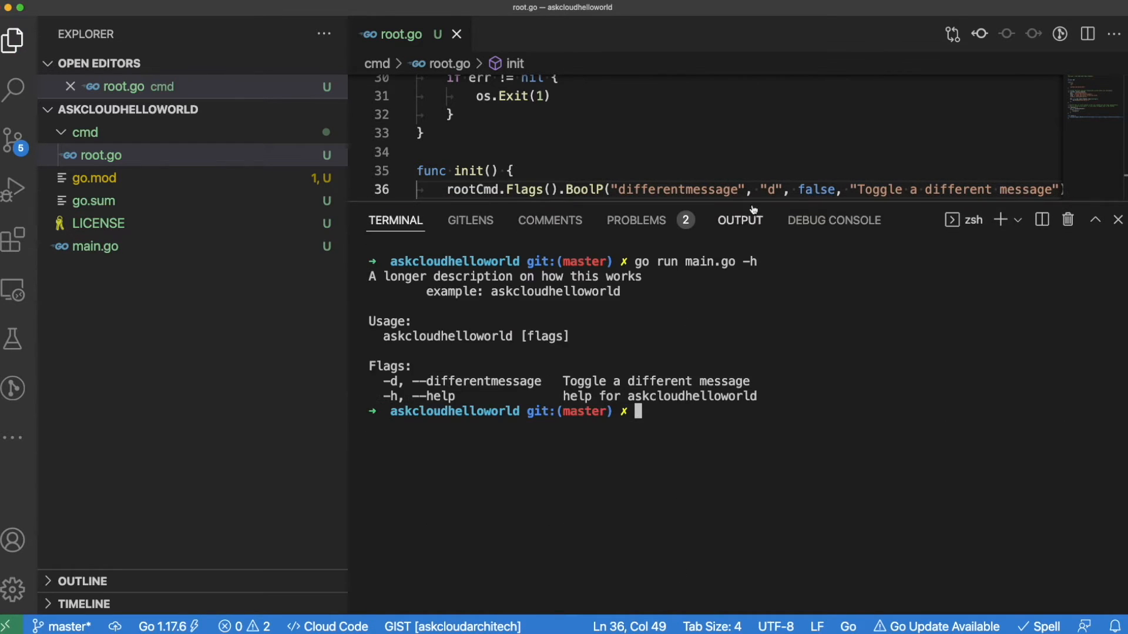
pyautogui.moveTo(753, 209); pyautogui.dragTo(754, 399)
pyautogui.scroll(2, 668, 285)
pyautogui.scroll(4, 667, 284)
pyautogui.scroll(1, 670, 287)
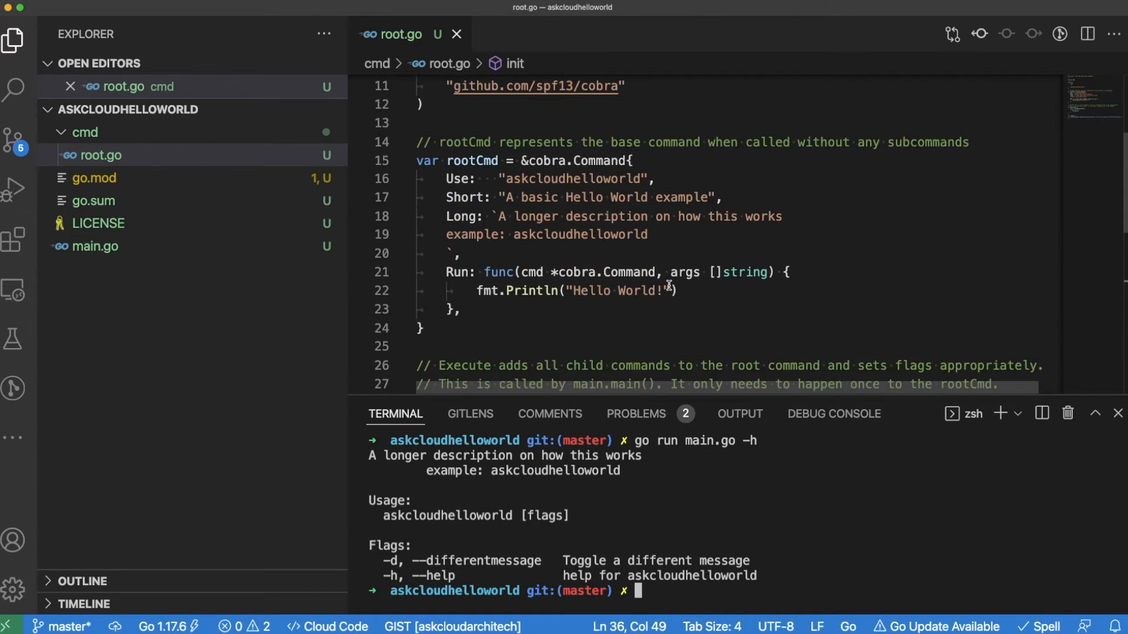
pyautogui.scroll(-3, 669, 288)
pyautogui.scroll(2, 670, 287)
# - Start an if cmd.Flags().GetBool("differentmessage") condition above the print
pyautogui.click(794, 238)
pyautogui.press('Return')
pyautogui.write('if cm')
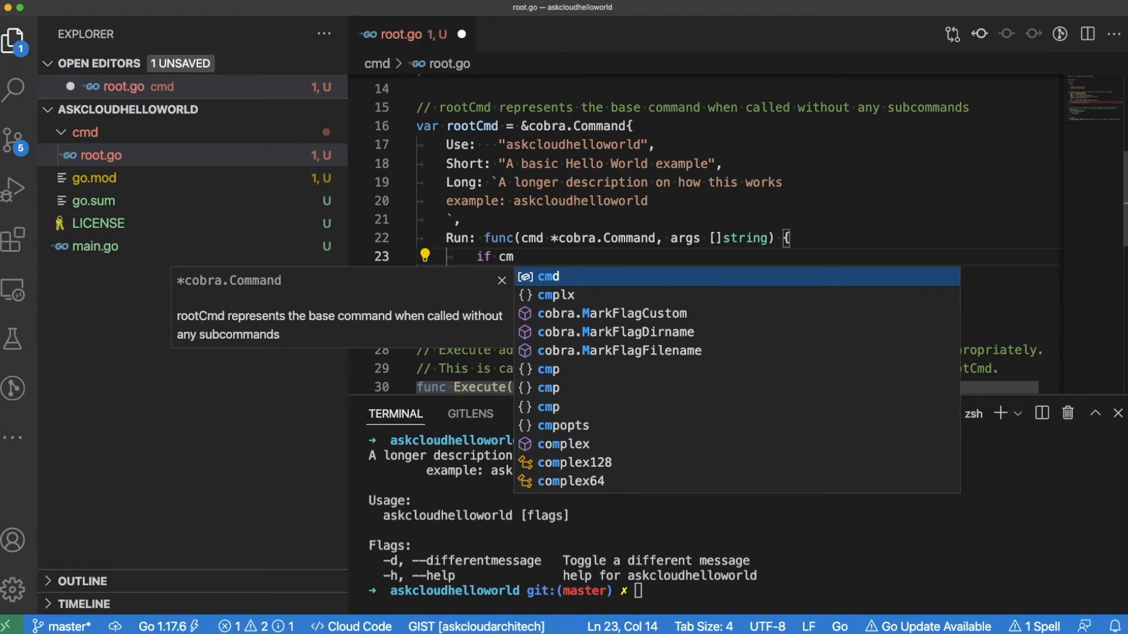
pyautogui.write('d.F')
pyautogui.press('Down')
pyautogui.press('Down')
pyautogui.press('Down')
pyautogui.press('Down')
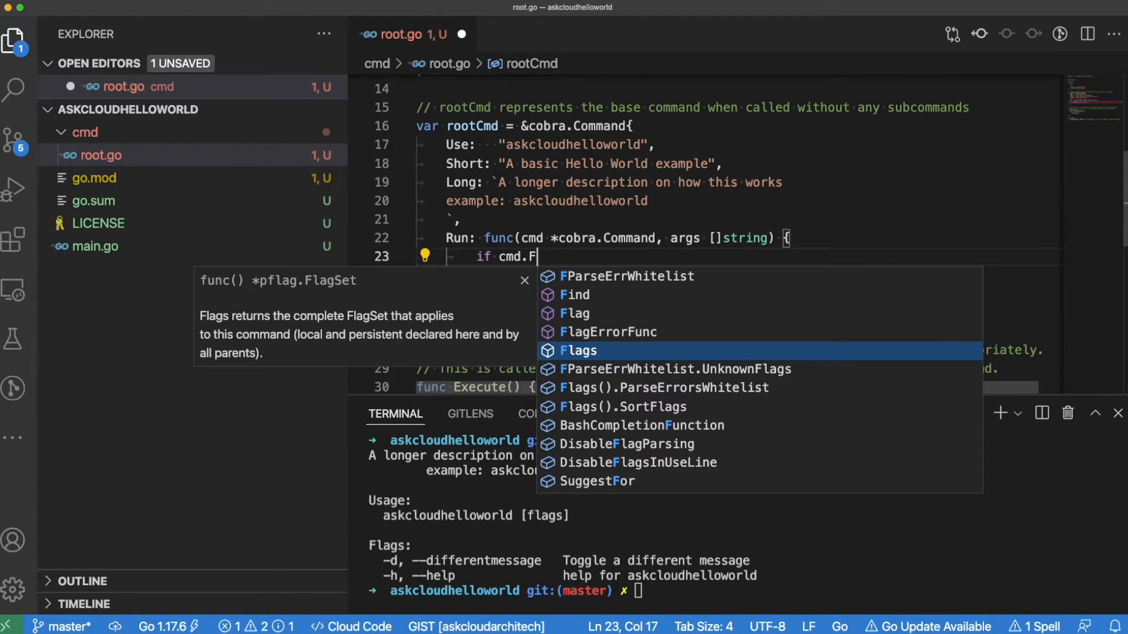
pyautogui.press('Return')
pyautogui.write('.')
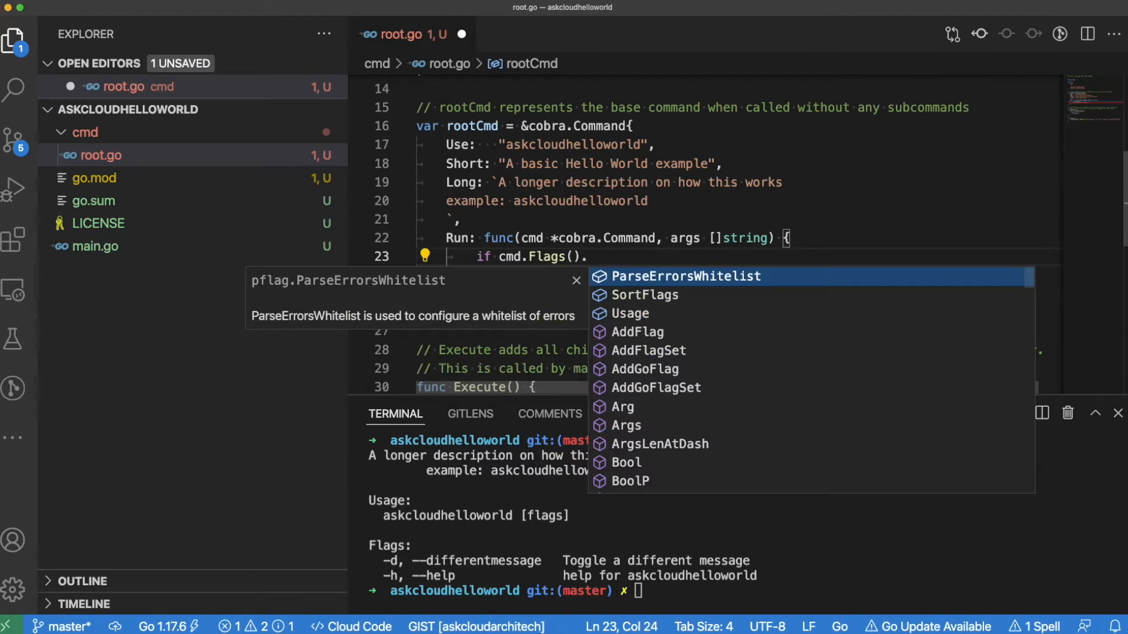
pyautogui.write('G')
pyautogui.press('Return')
pyautogui.write('(')
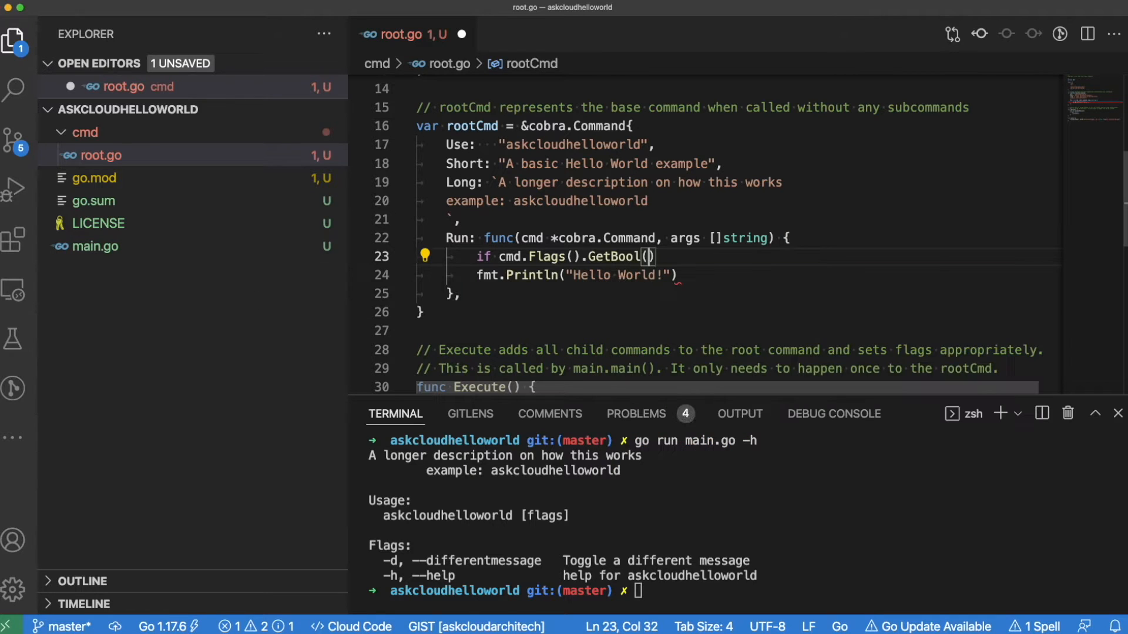
pyautogui.write('"toggle')
pyautogui.scroll(-2, 705, 233)
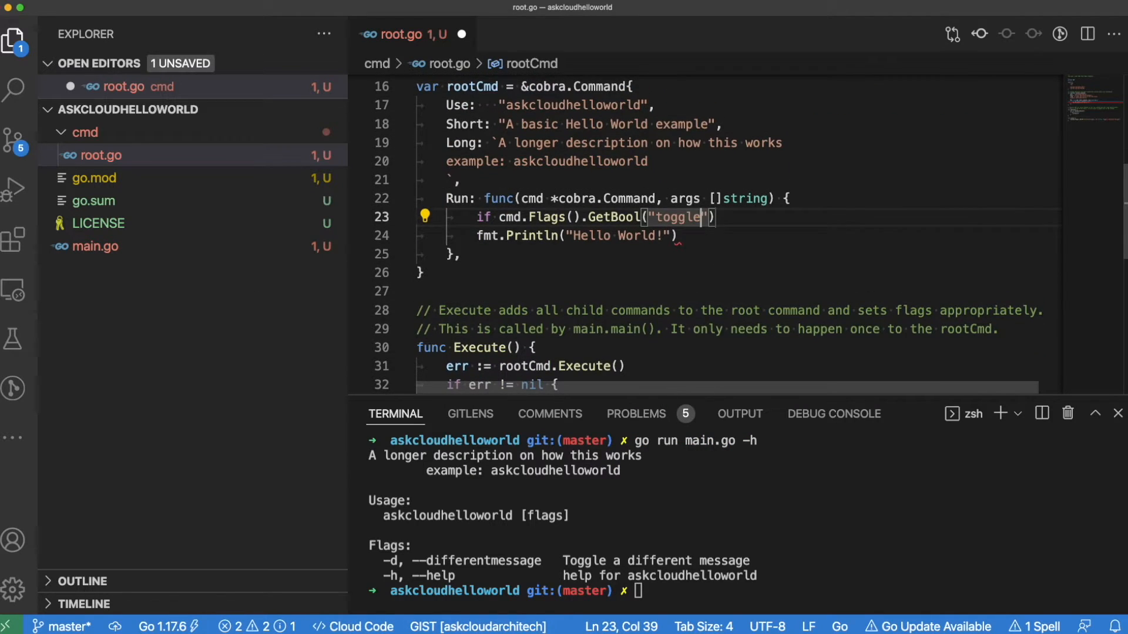
pyautogui.press('BackSpace')
pyautogui.press('BackSpace')
pyautogui.press('BackSpace')
pyautogui.write('different')
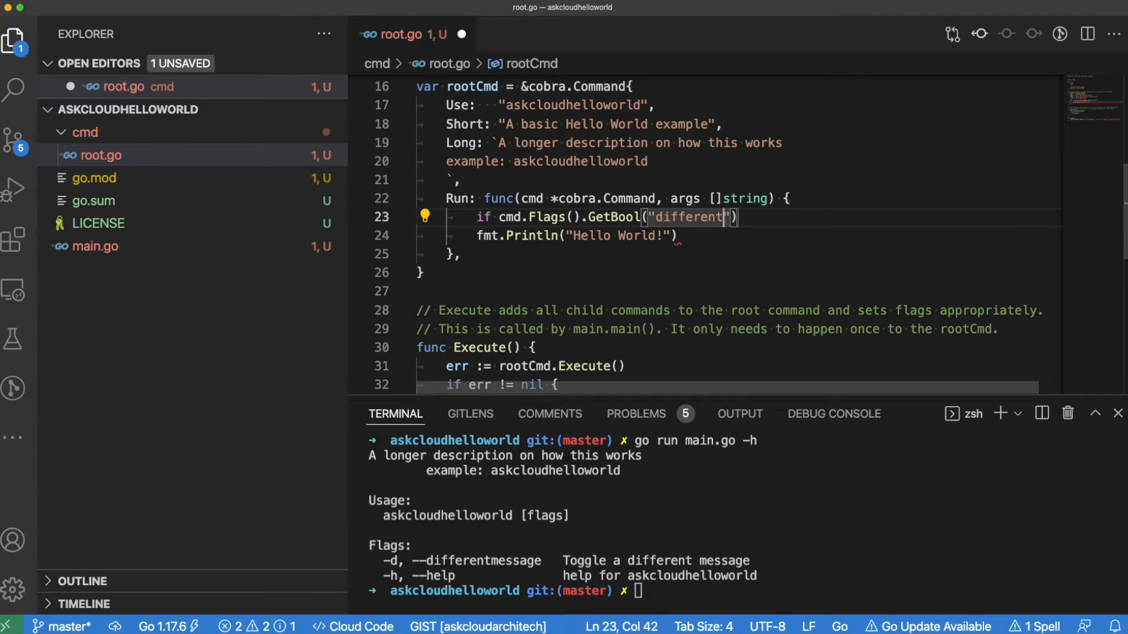
pyautogui.write('message") {')
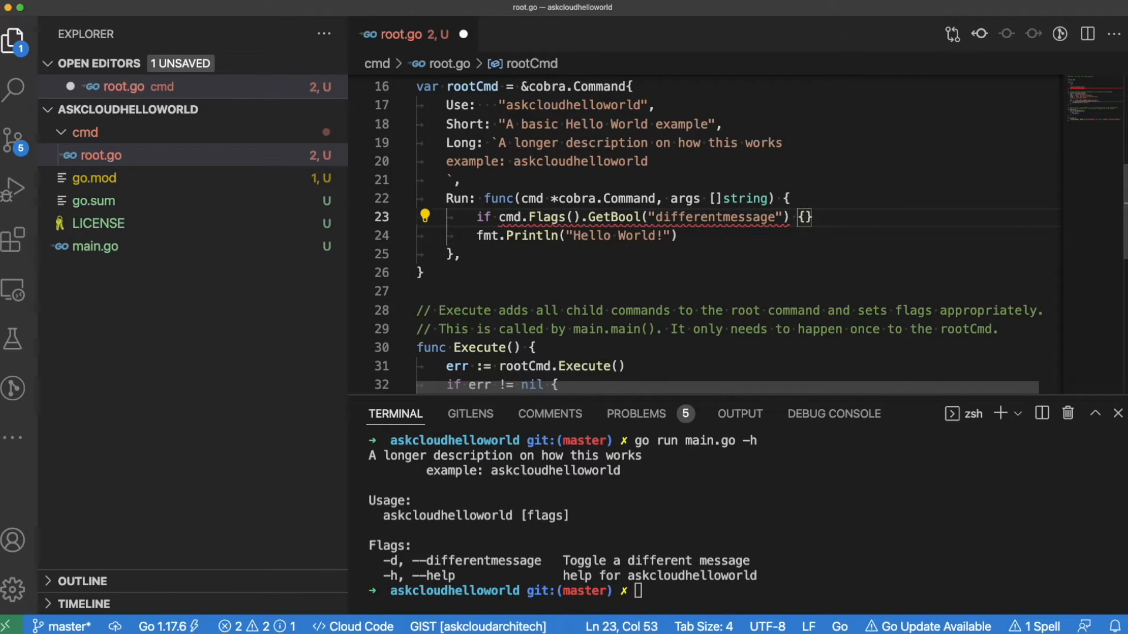
pyautogui.press('Delete')
# - Close the if block after the Hello World print and save root.go
pyautogui.press('Down')
pyautogui.press('Return')
pyautogui.write('}')
pyautogui.hotkey('ctrl', 's')
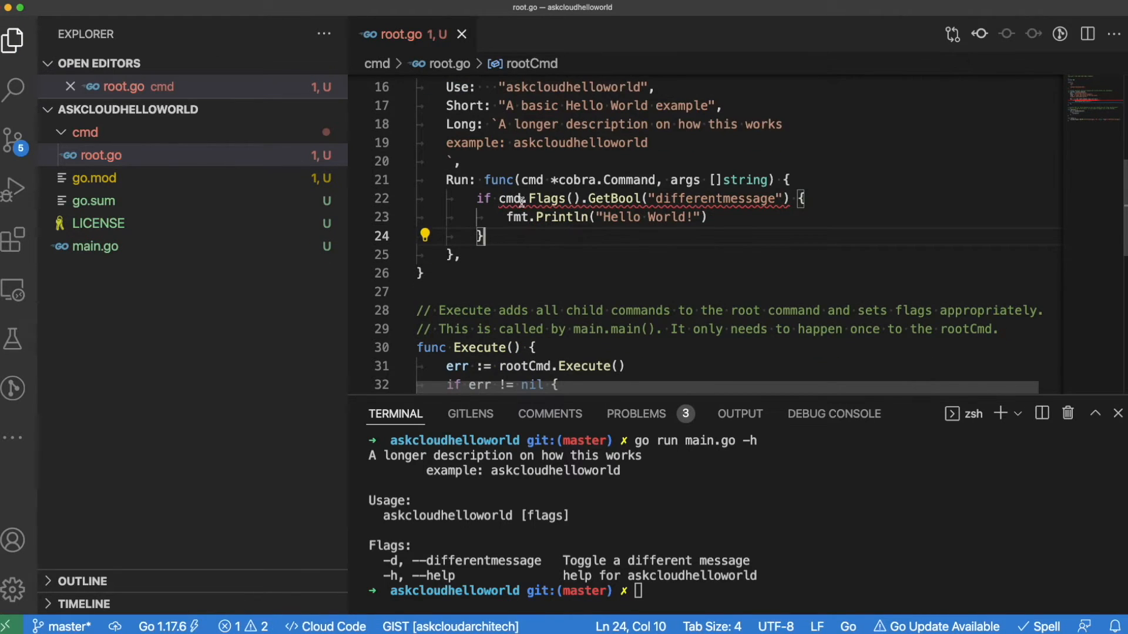
pyautogui.moveTo(511, 199)
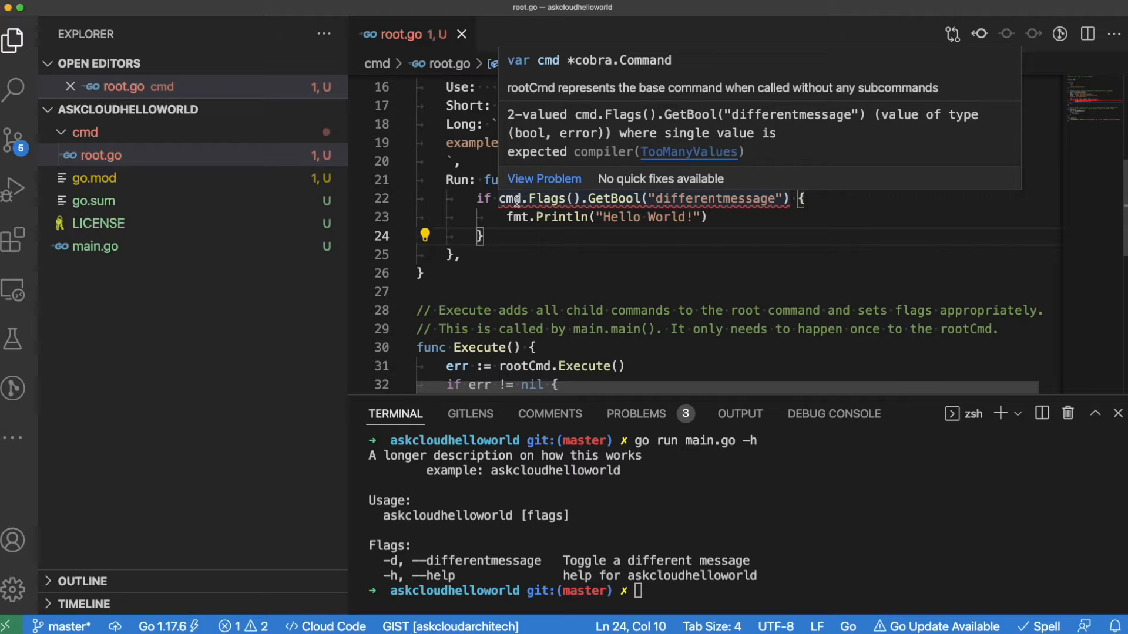
pyautogui.press('Up')
pyautogui.press('Up')
pyautogui.press('Up')
pyautogui.press('End')
pyautogui.press('Return')
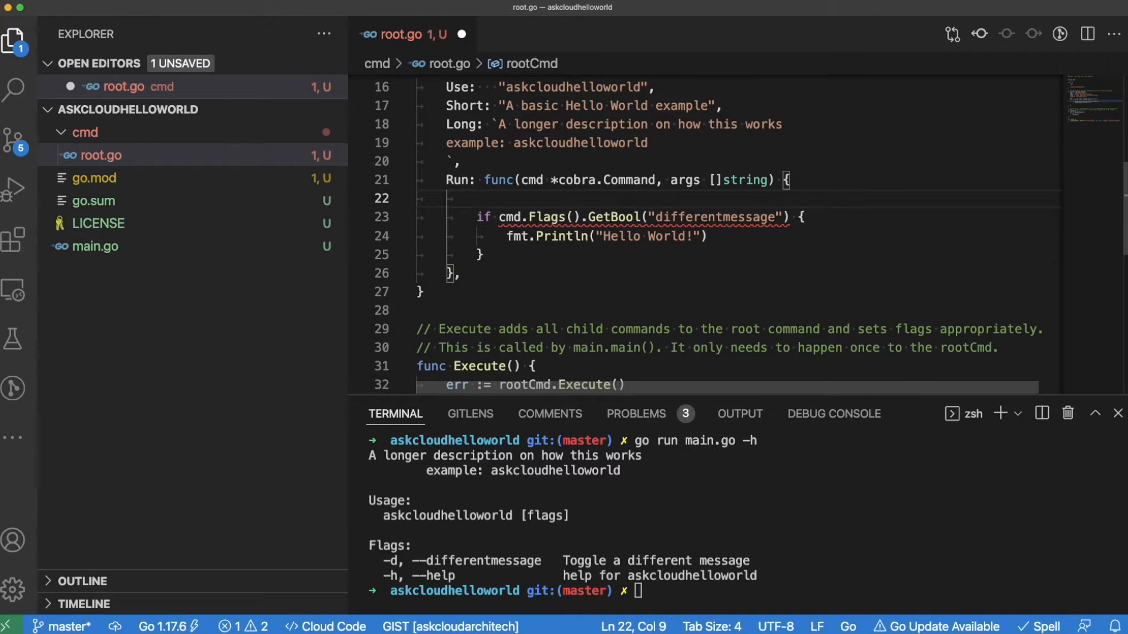
pyautogui.write('flagVal')
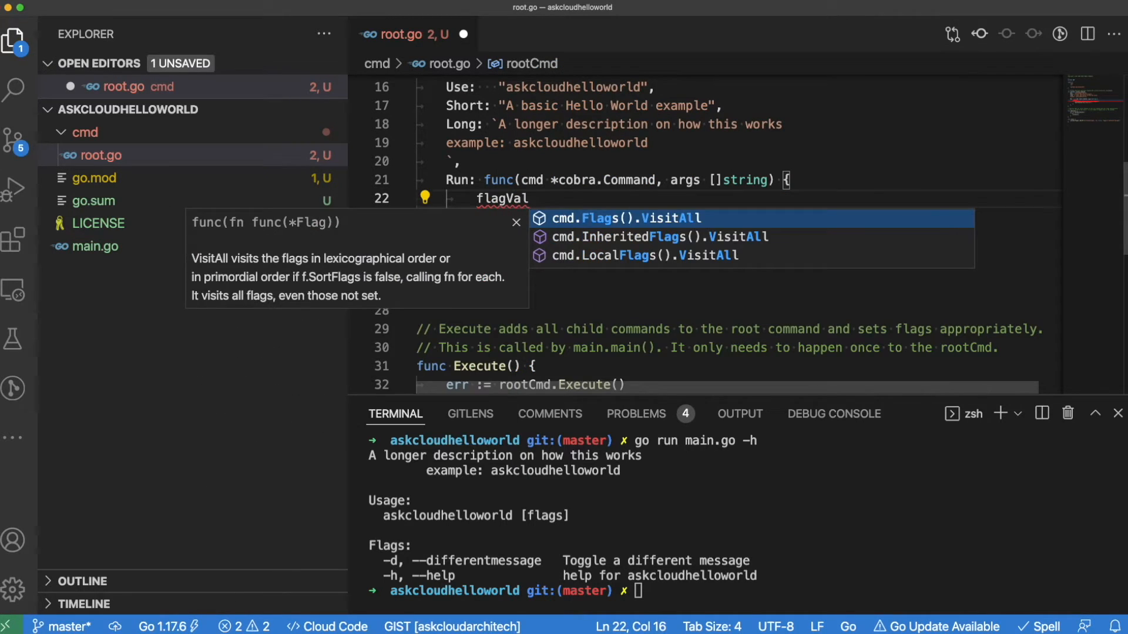
pyautogui.write(', err ')
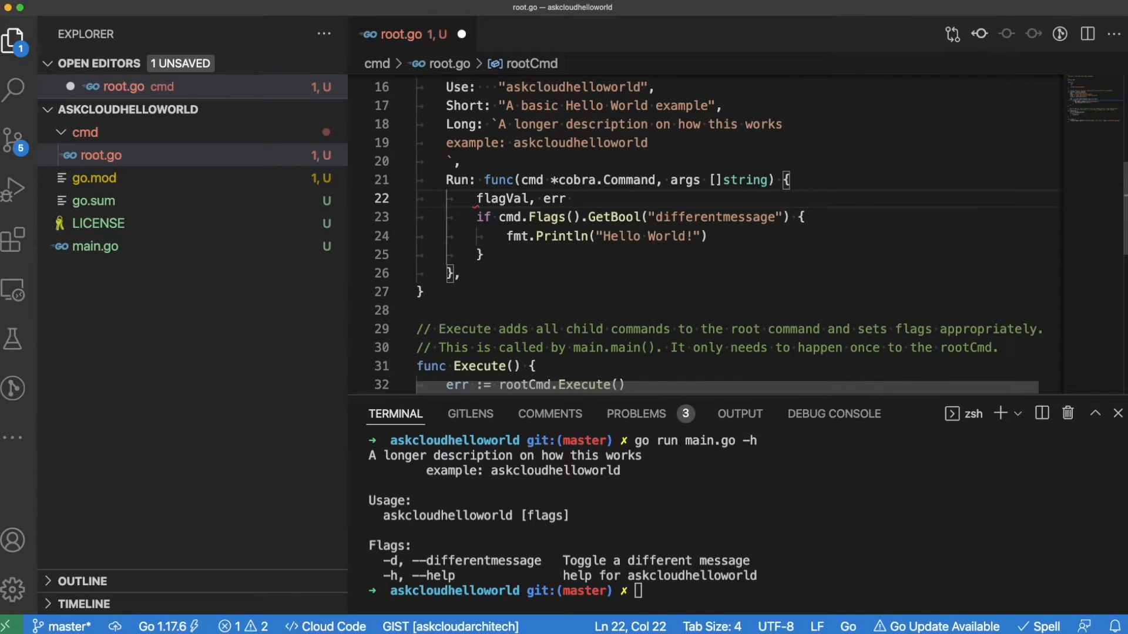
pyautogui.write(':=')
# - Assign flagVal, err := from the GetBool call and begin an error check block
pyautogui.moveTo(500, 216); pyautogui.dragTo(792, 218)
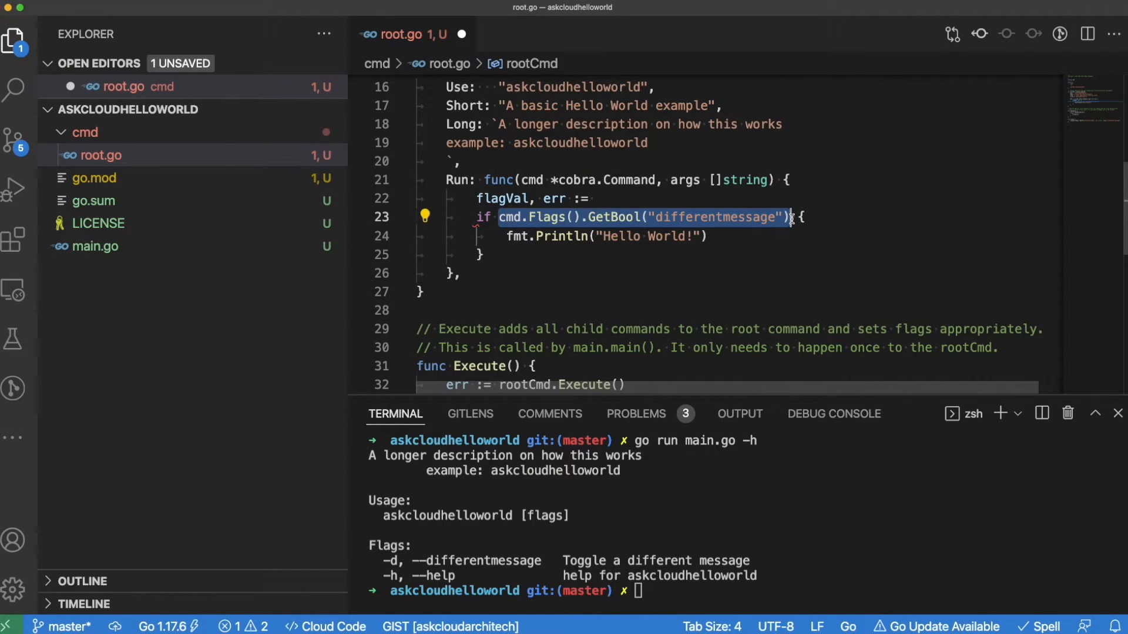
pyautogui.hotkey('ctrl', 'c')
pyautogui.click(793, 198)
pyautogui.hotkey('ctrl', 'v')
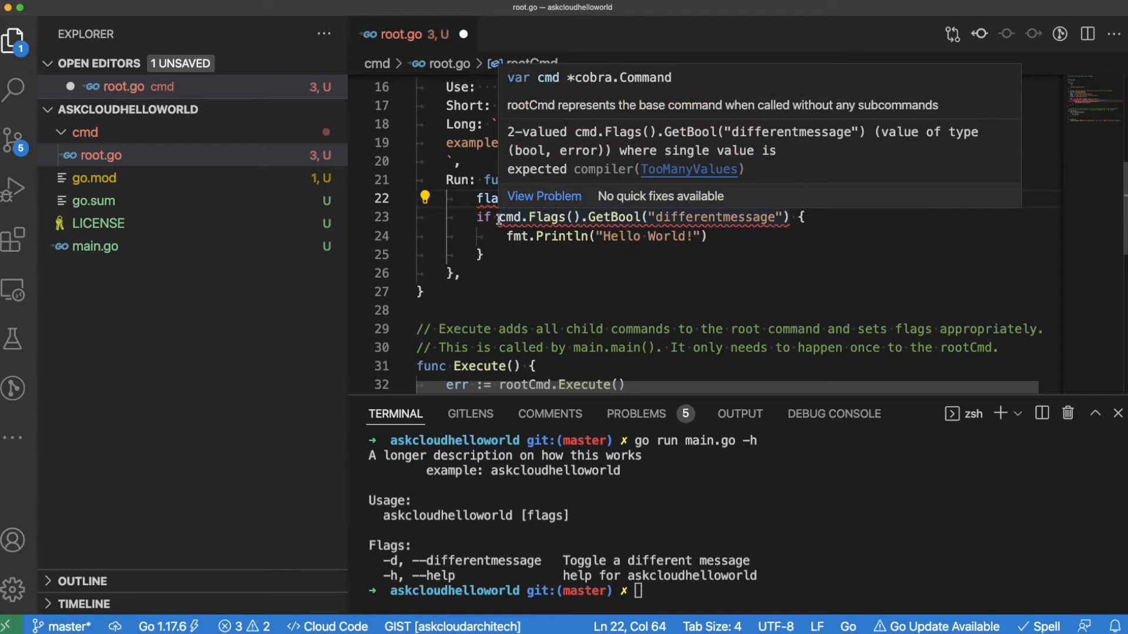
pyautogui.press('Return')
pyautogui.write('if err')
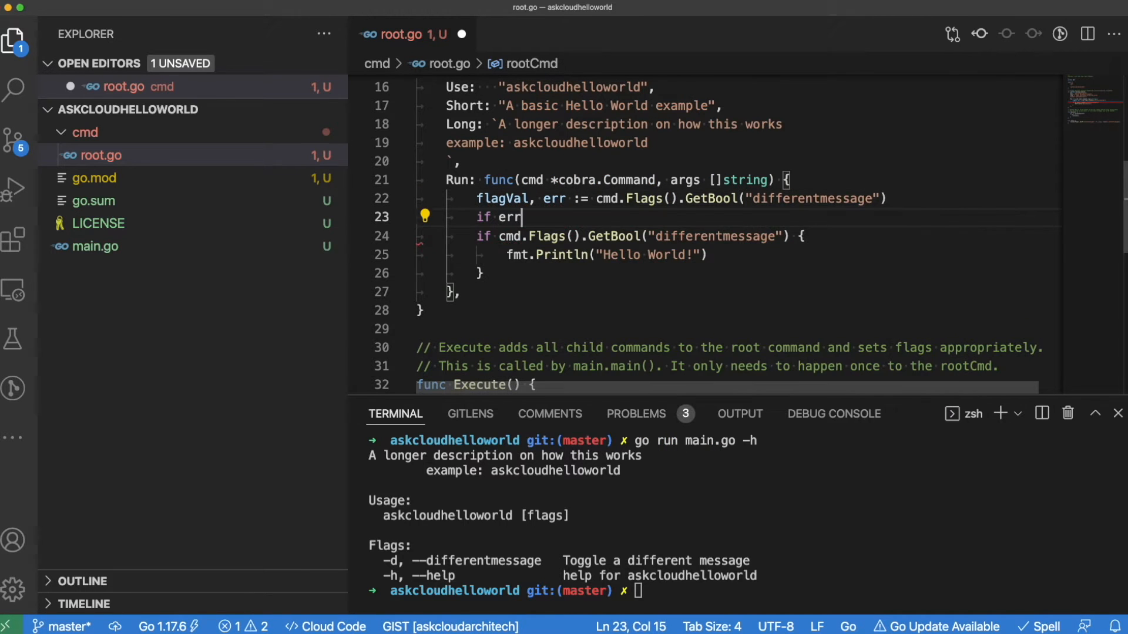
pyautogui.write(' != nil {')
pyautogui.press('Return')
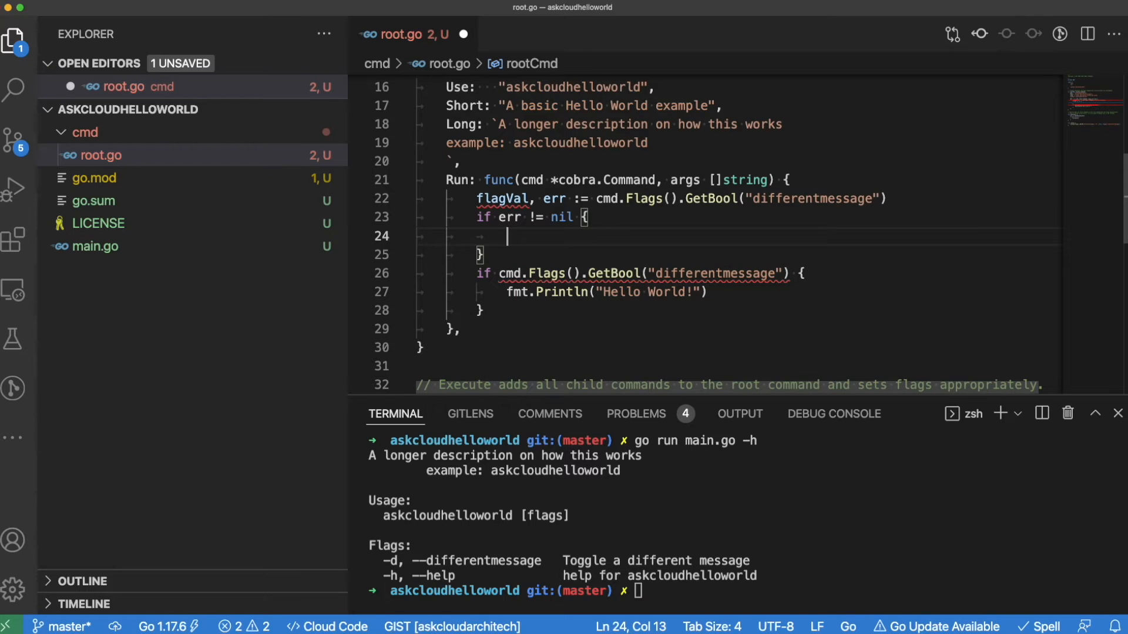
pyautogui.write('fmt.Pr')
pyautogui.press('Down')
pyautogui.write('r')
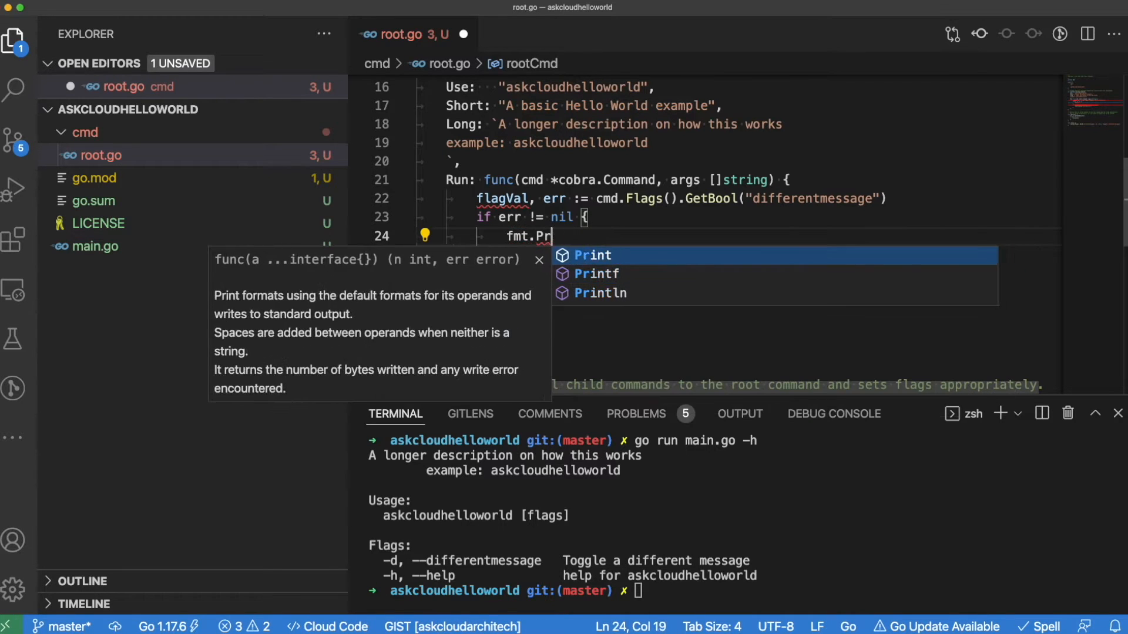
pyautogui.press('BackSpace')
pyautogui.press('BackSpace')
pyautogui.press('BackSpace')
pyautogui.write('Fat')
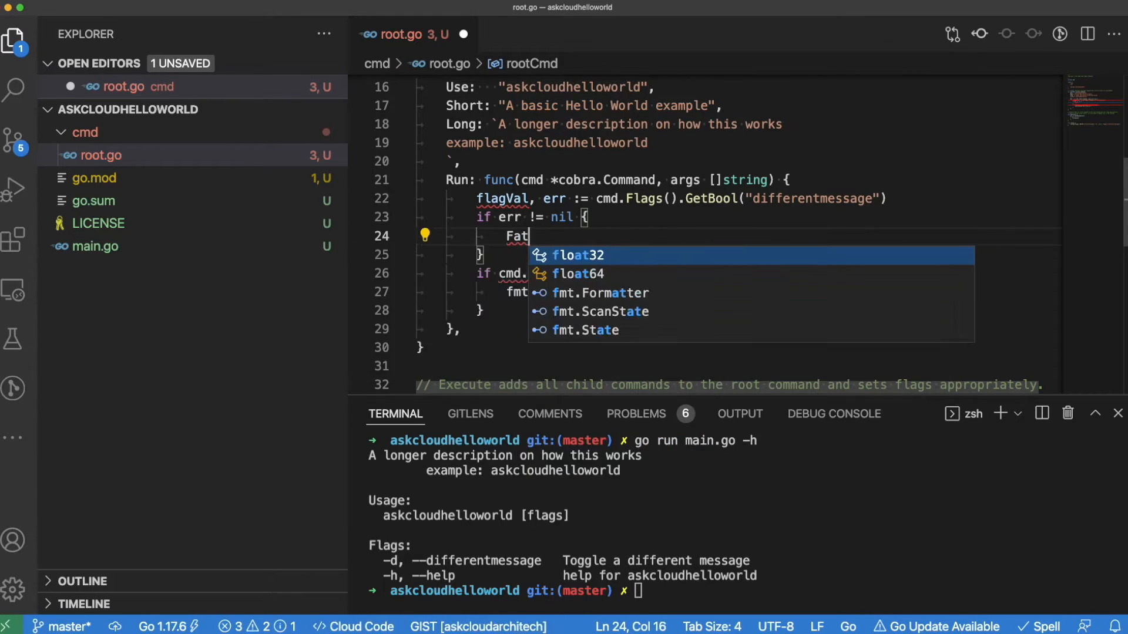
pyautogui.press('BackSpace')
pyautogui.press('BackSpace')
pyautogui.press('BackSpace')
pyautogui.write('os.F')
pyautogui.press('BackSpace')
pyautogui.press('BackSpace')
pyautogui.press('BackSpace')
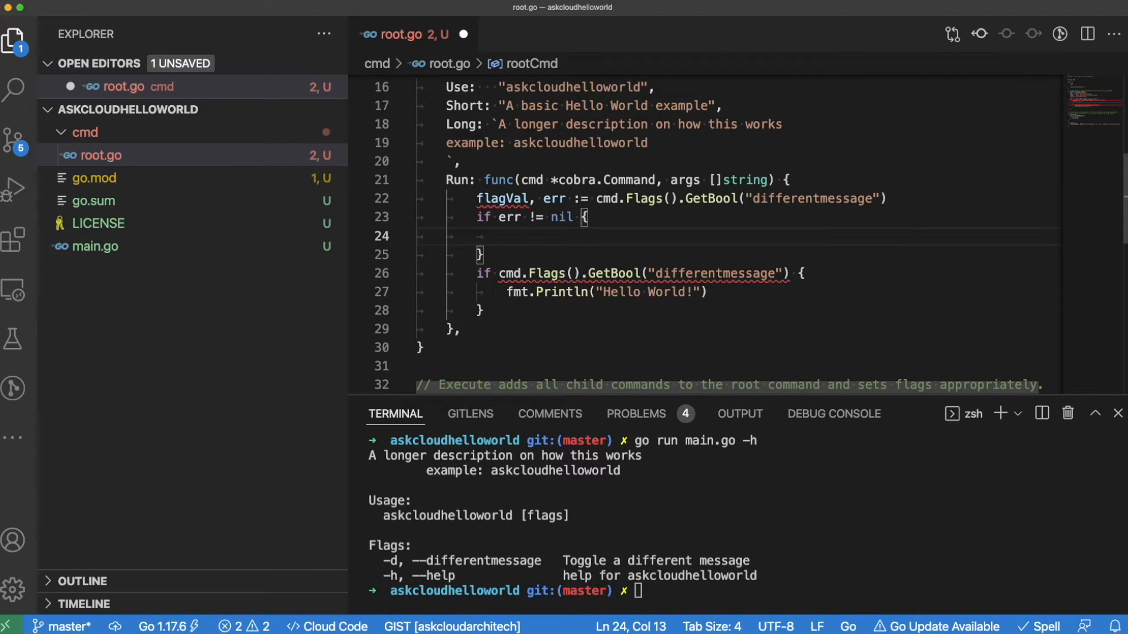
pyautogui.write('return')
pyautogui.click(608, 217)
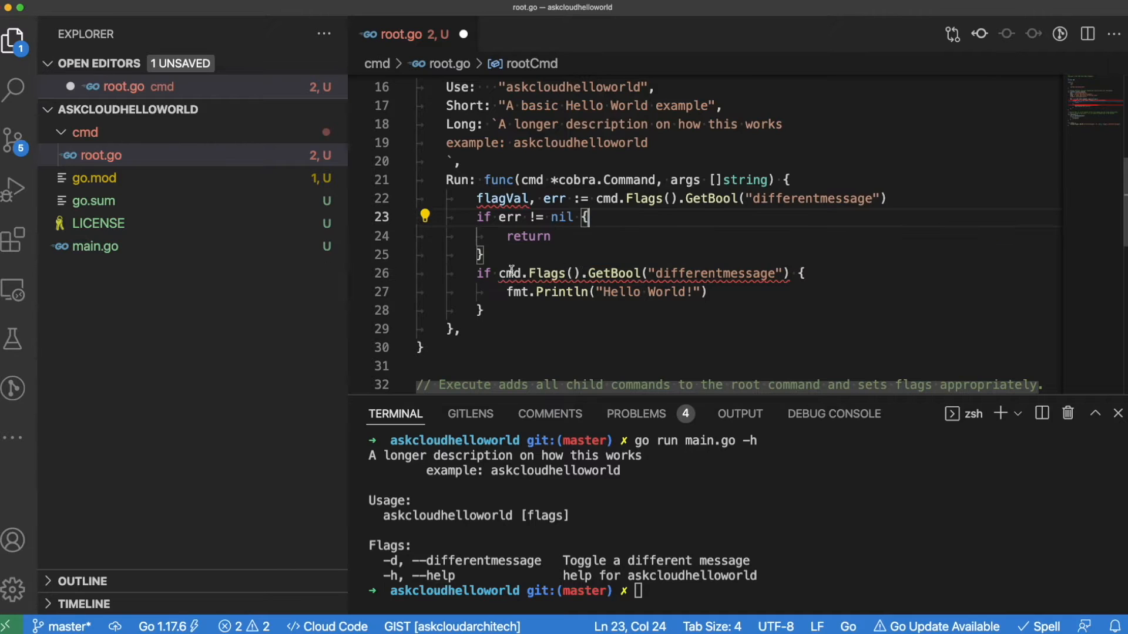
# - Condition on flagVal printing Hello World Alternative!, default to Hello World!, and save
pyautogui.moveTo(499, 273); pyautogui.dragTo(790, 274)
pyautogui.write('fl')
pyautogui.press('Return')
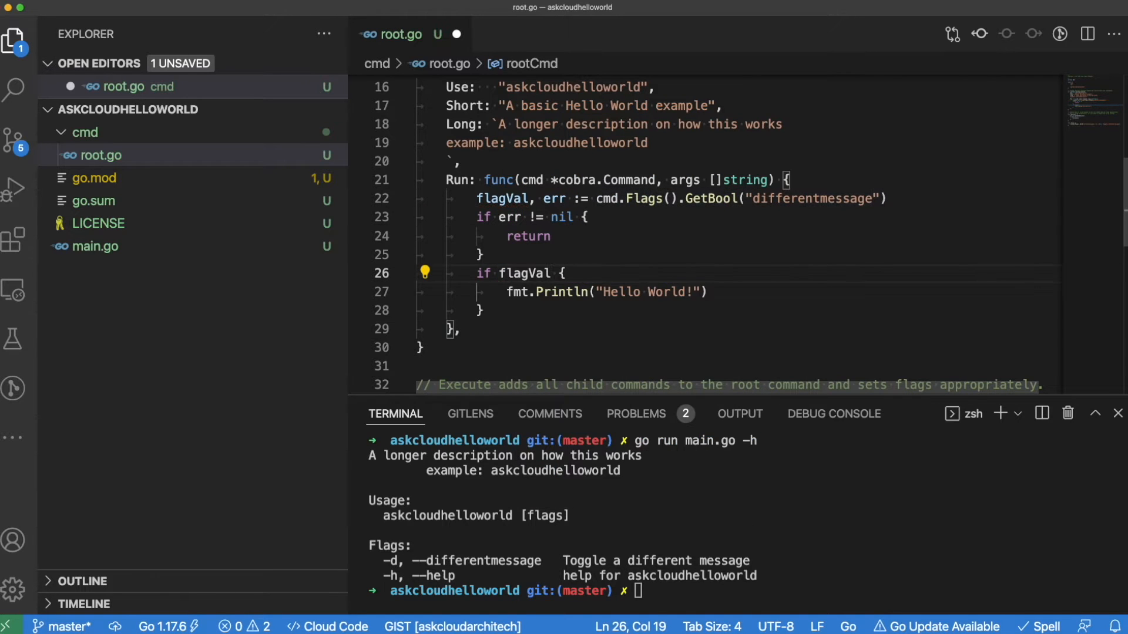
pyautogui.click(692, 292)
pyautogui.write('Alter')
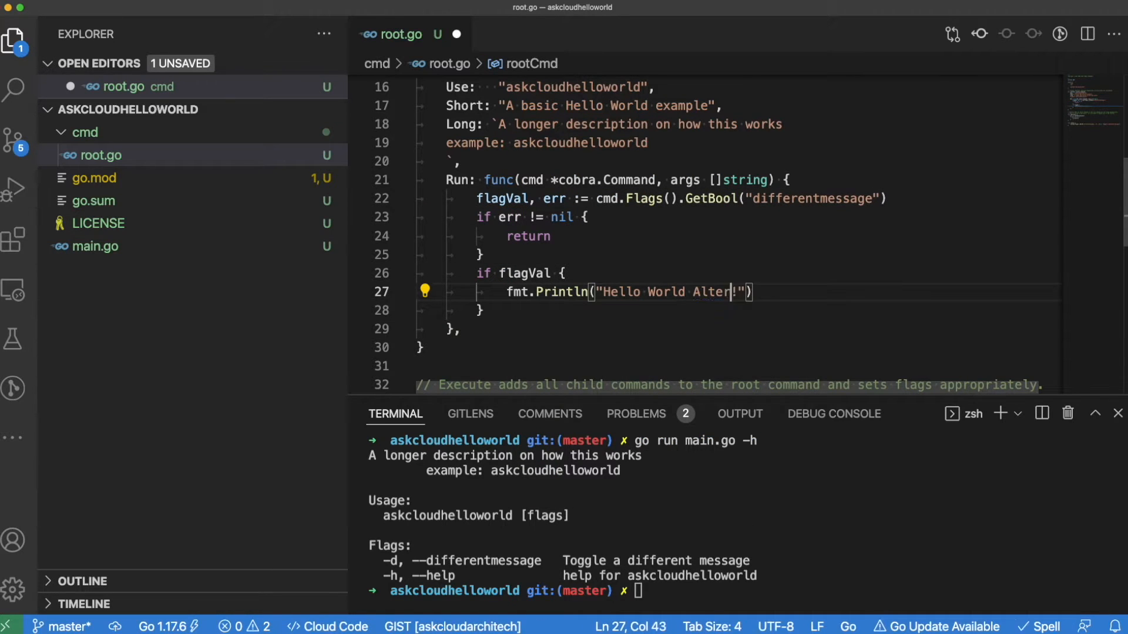
pyautogui.write('native')
pyautogui.press('End')
pyautogui.press('Return')
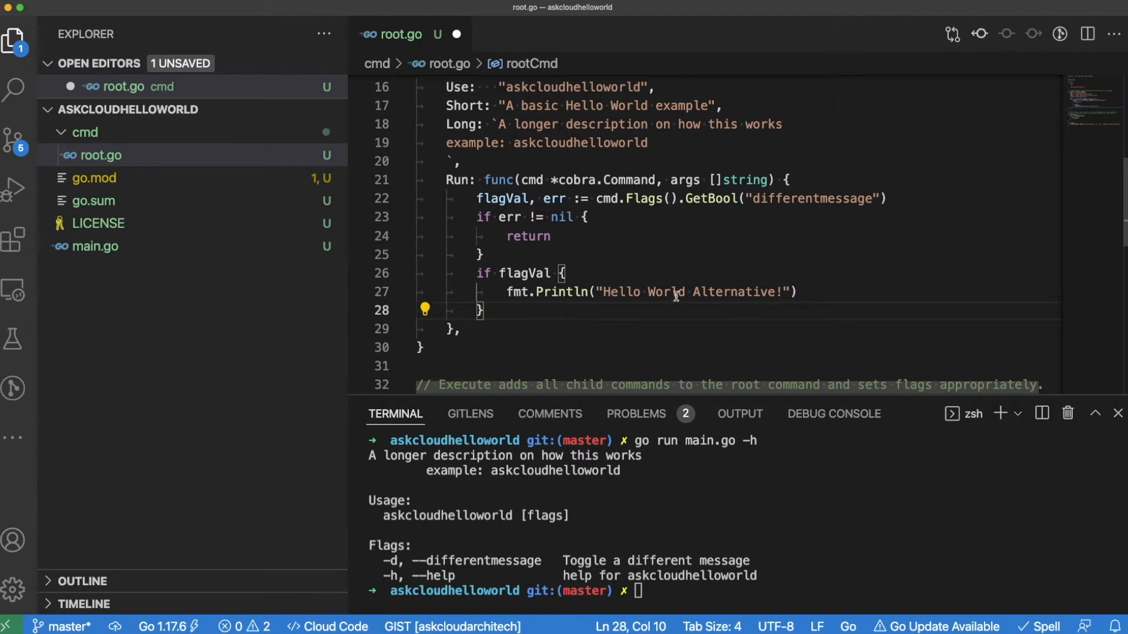
pyautogui.write('return')
pyautogui.press('Down')
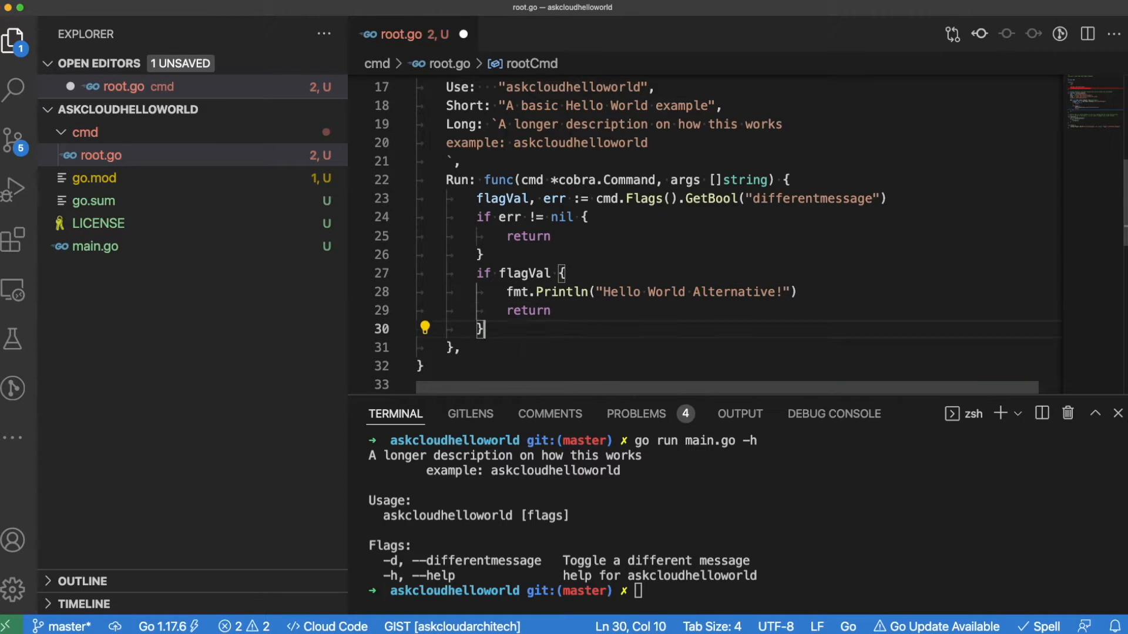
pyautogui.press('Return')
pyautogui.press('BackSpace')
pyautogui.write('fmt.Prin')
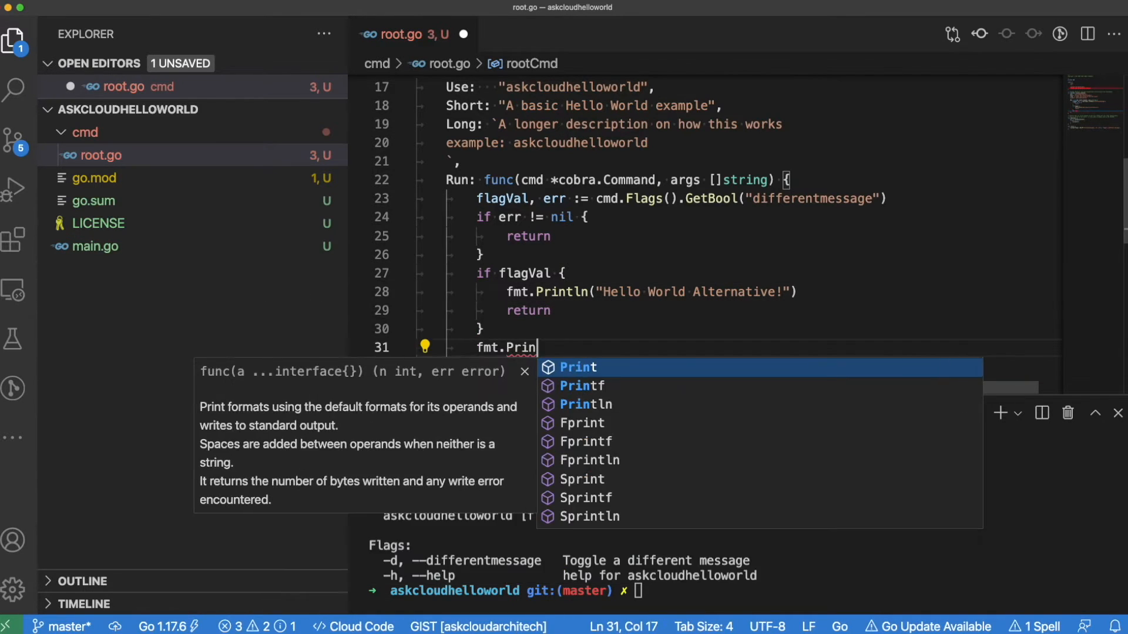
pyautogui.write('tln')
pyautogui.press('Return')
pyautogui.write('"Hello Works')
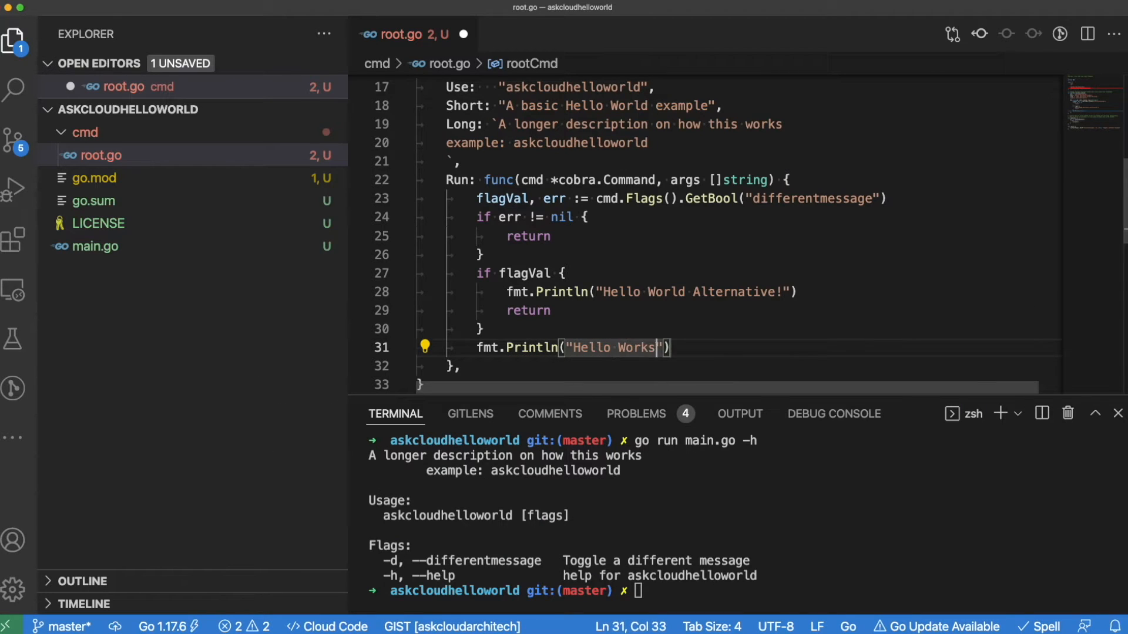
pyautogui.press('BackSpace')
pyautogui.press('BackSpace')
pyautogui.write('ld!')
pyautogui.press('cmd+s')
# - Run go run main.go and go run main.go -d to confirm both messages
pyautogui.hotkey('ctrl', '`')
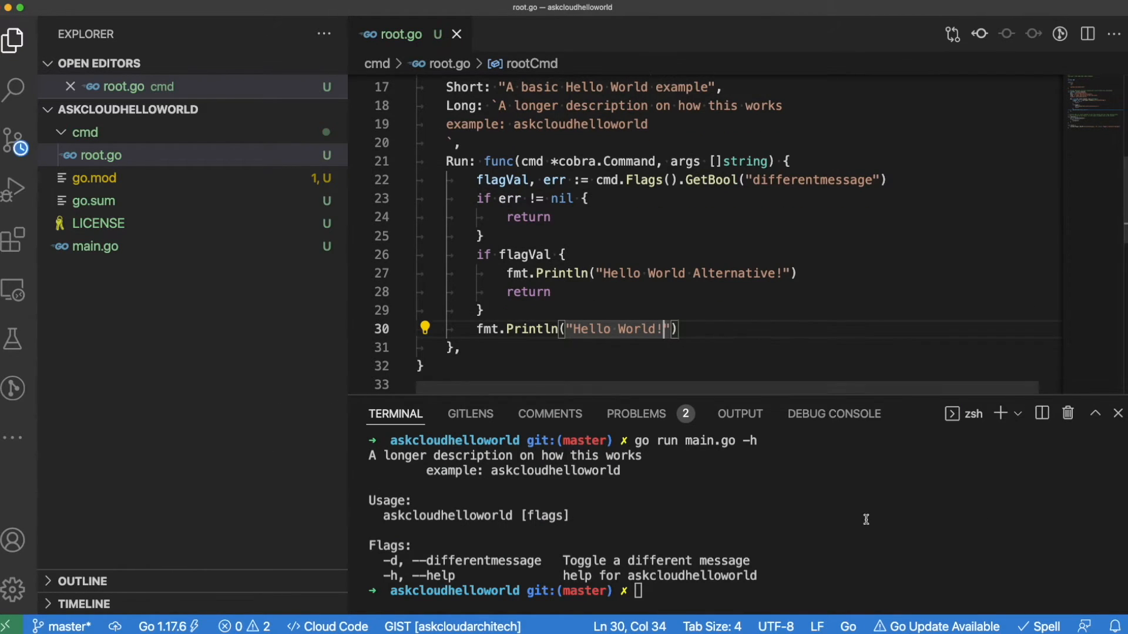
pyautogui.press('Up')
pyautogui.press('Up')
pyautogui.press('Down')
pyautogui.press('BackSpace')
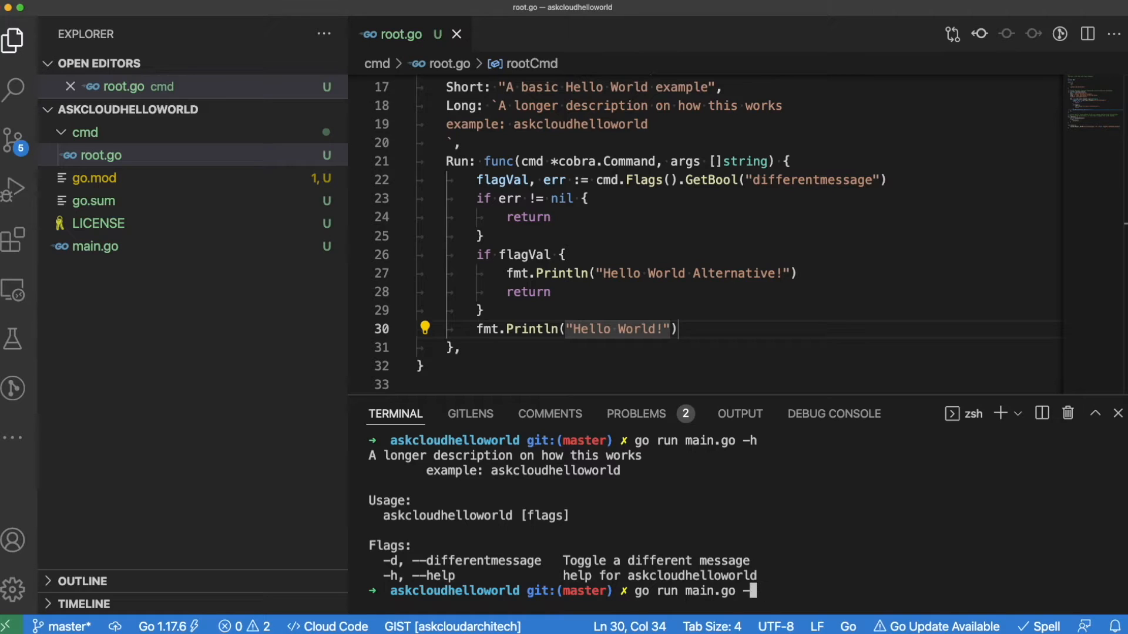
pyautogui.press('BackSpace')
pyautogui.press('BackSpace')
pyautogui.press('Return')
pyautogui.press('Up')
pyautogui.write('-d')
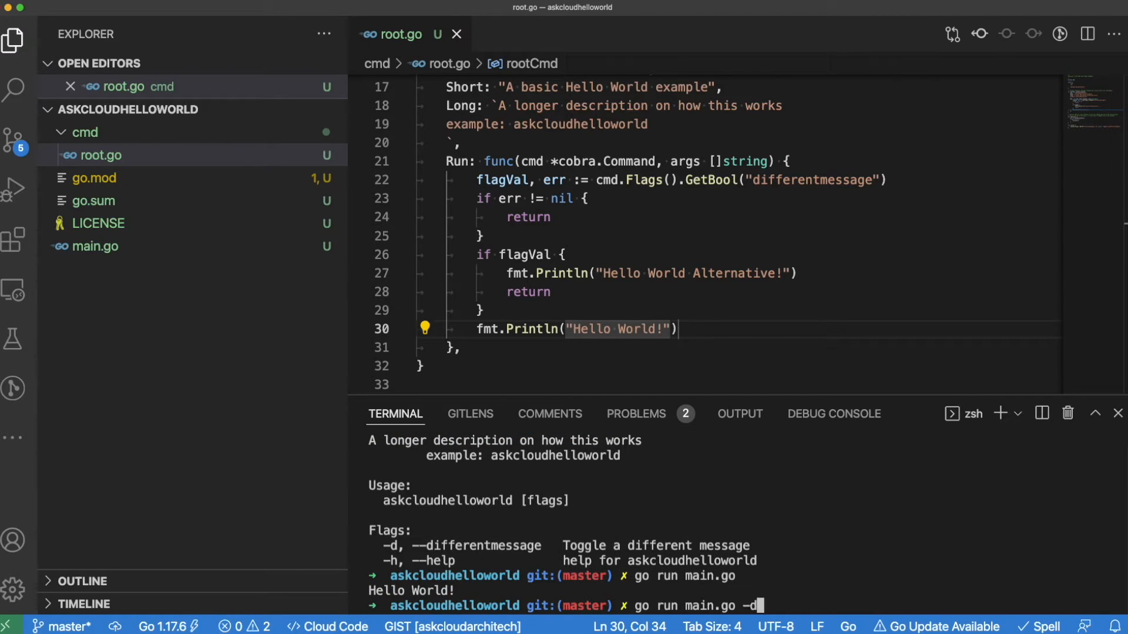
pyautogui.press('Return')
pyautogui.scroll(1, 696, 259)
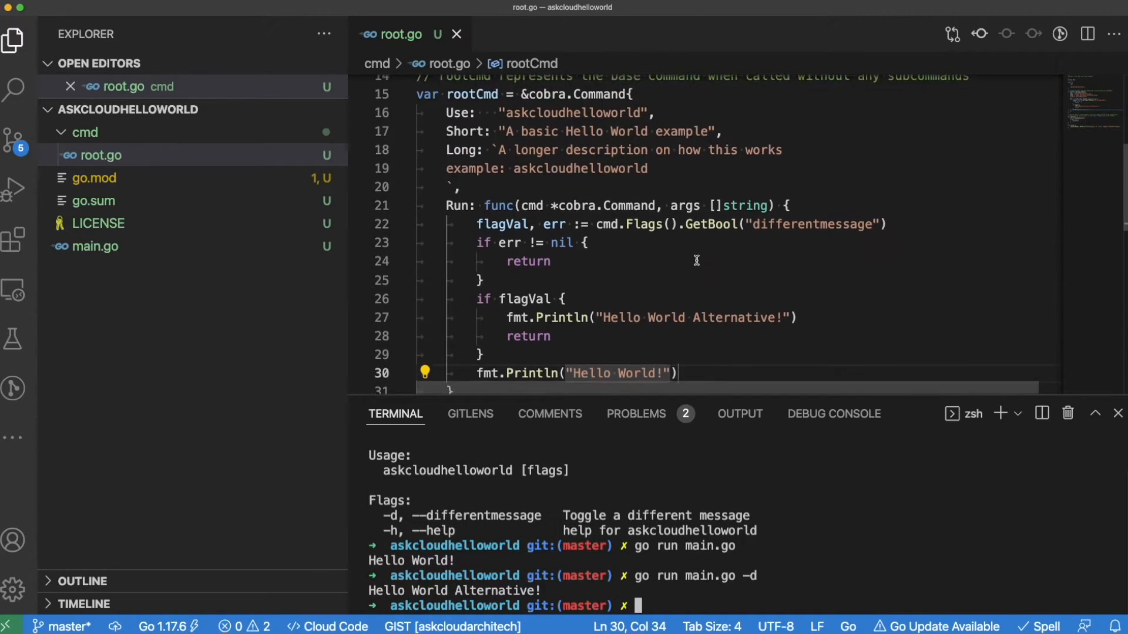
pyautogui.scroll(1, 696, 260)
pyautogui.scroll(-1, 696, 259)
pyautogui.scroll(-3, 695, 259)
pyautogui.scroll(1, 695, 259)
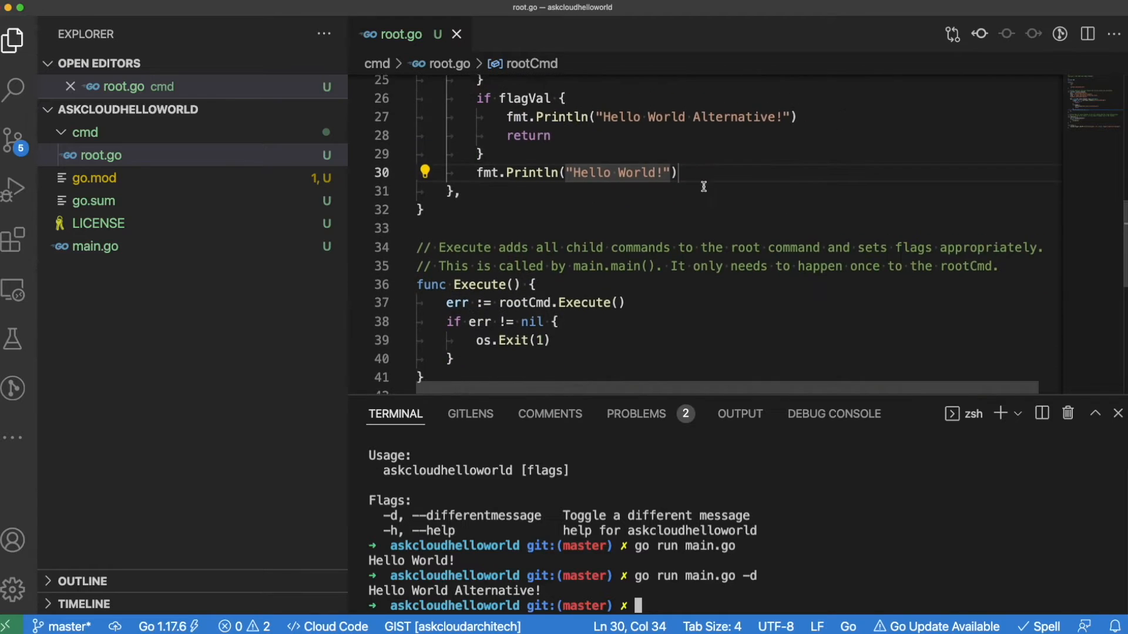
pyautogui.click(710, 187)
pyautogui.scroll(4, 705, 203)
# - Put the Long text on its own line, add 'example: askcloudhelloworld -d' below it, and save root.go
pyautogui.click(671, 130)
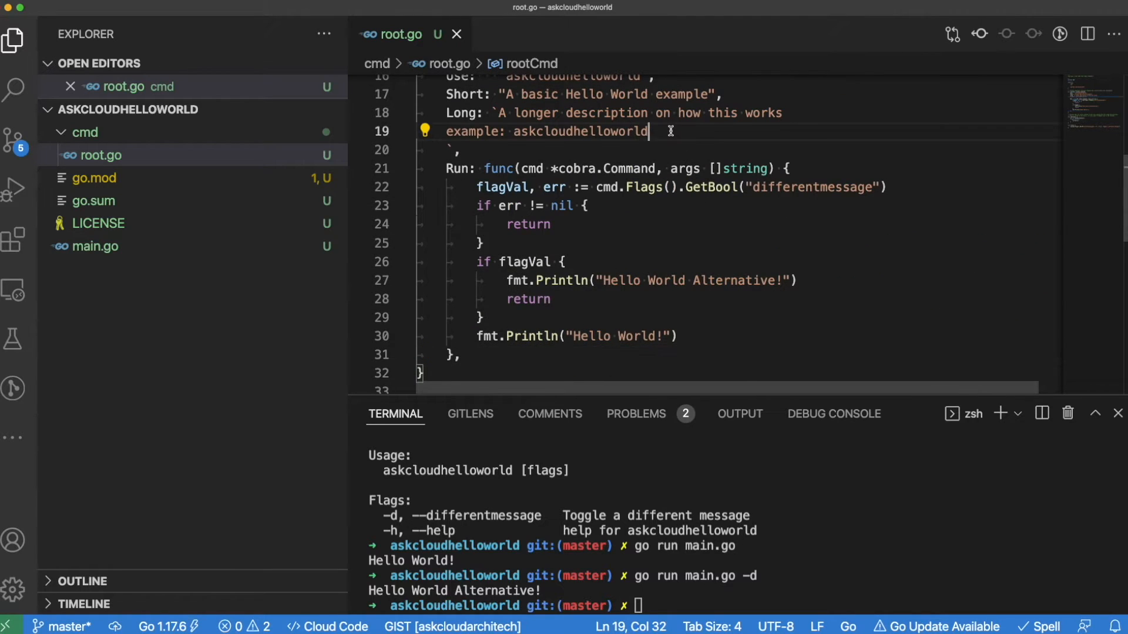
pyautogui.press('Return')
pyautogui.click(498, 113)
pyautogui.press('Return')
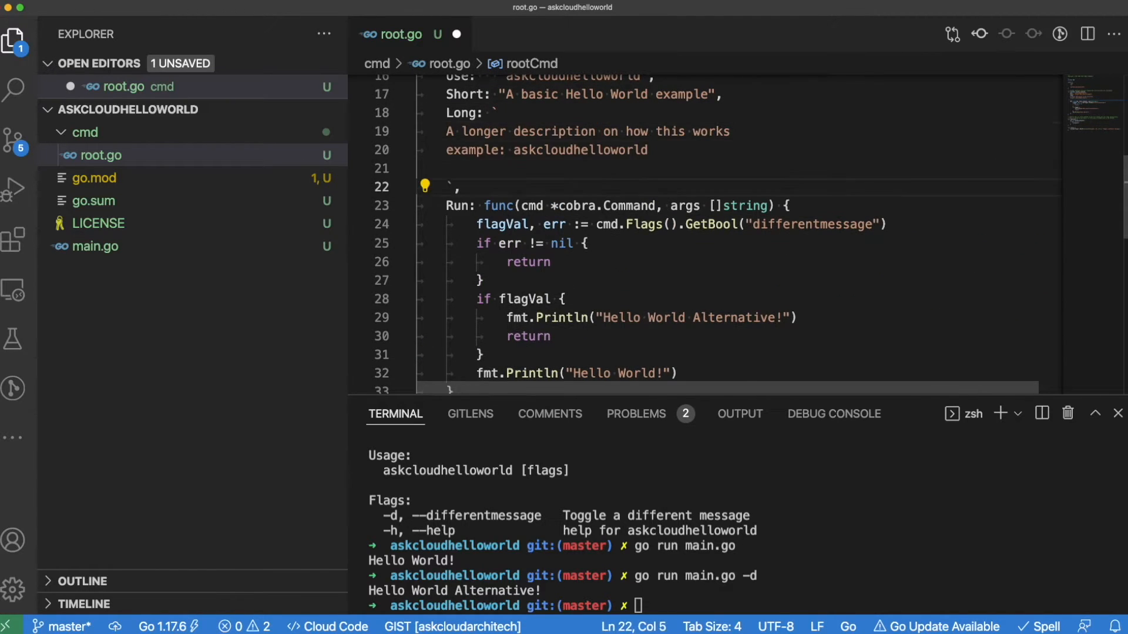
pyautogui.press('Down')
pyautogui.press('Down')
pyautogui.write('example: askcloud')
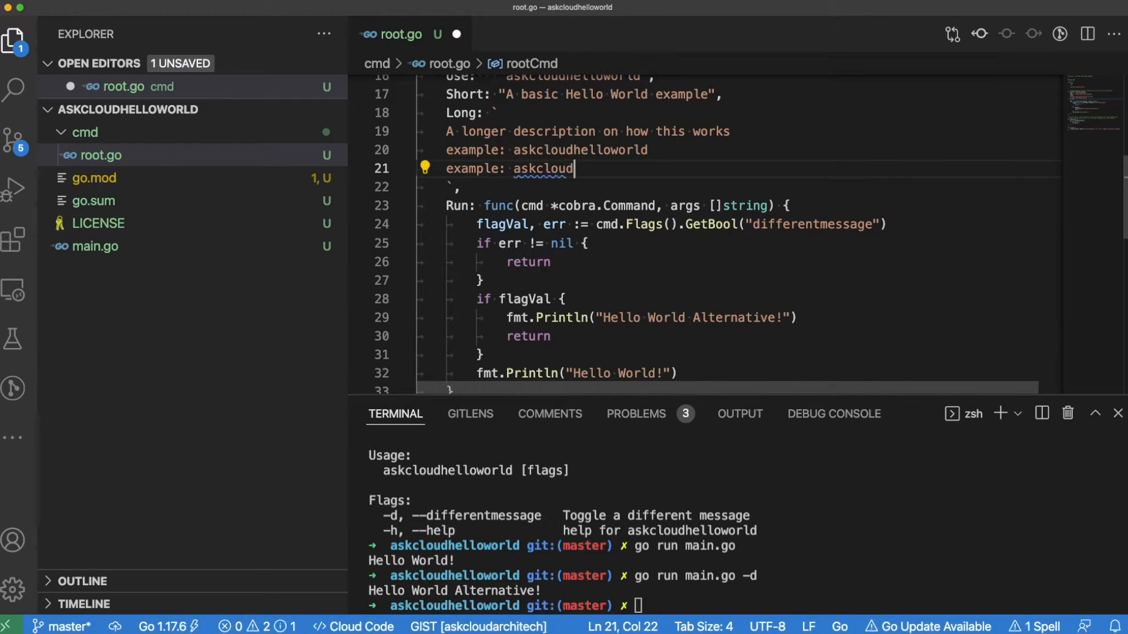
pyautogui.write('helloworld')
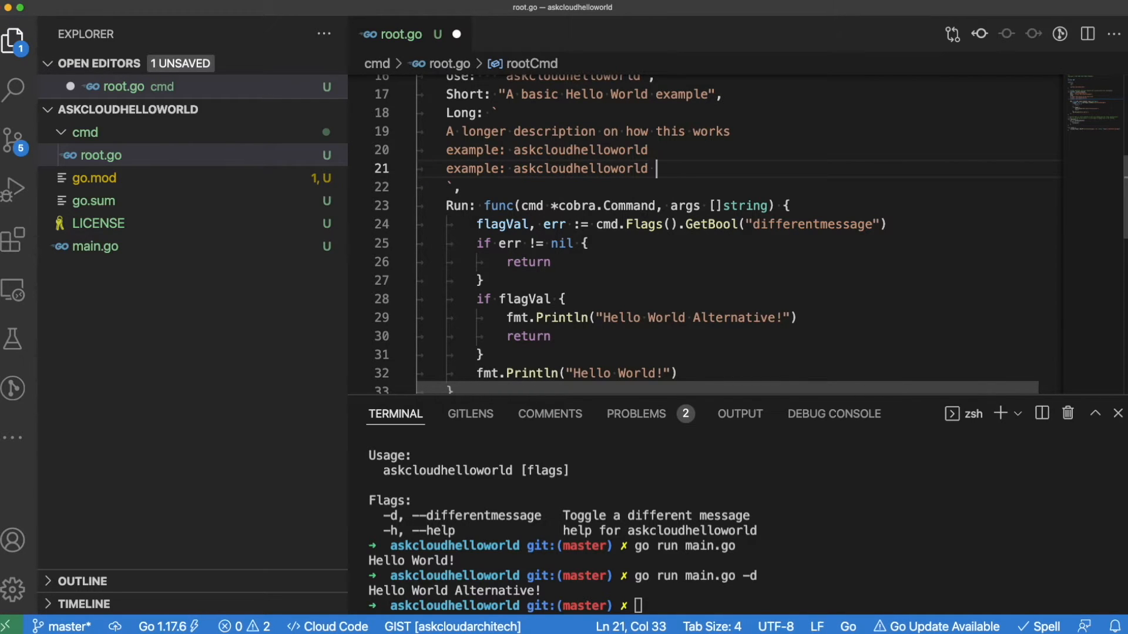
pyautogui.write(' -d')
pyautogui.hotkey('ctrl', 's')
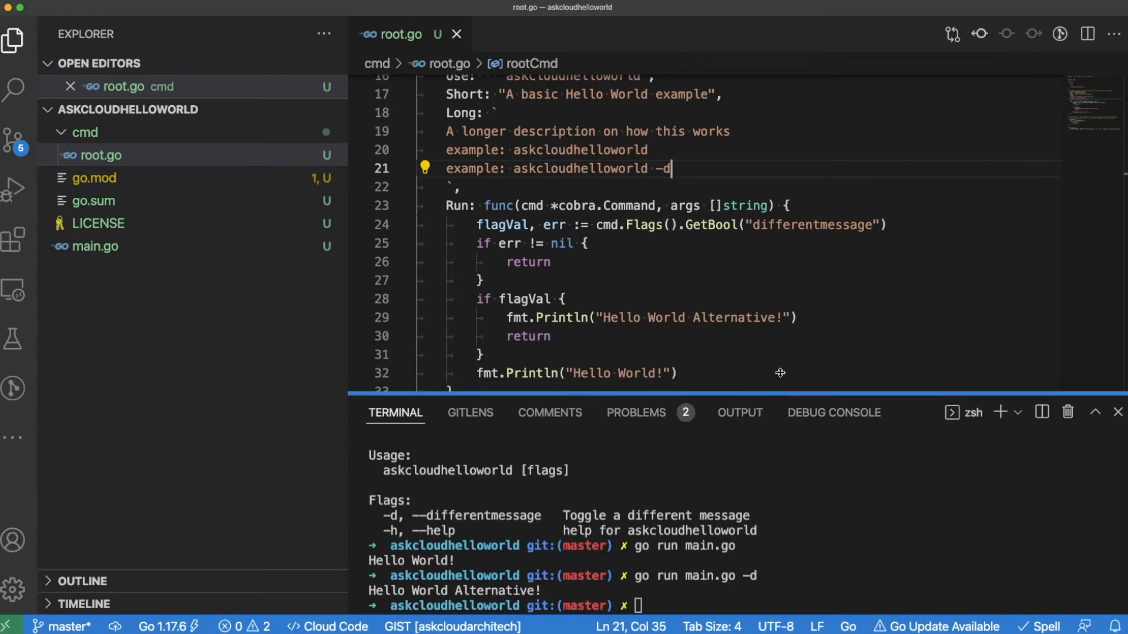
pyautogui.moveTo(750, 396); pyautogui.dragTo(732, 325)
pyautogui.scroll(4, 725, 234)
pyautogui.scroll(-5, 725, 234)
pyautogui.scroll(-4, 724, 233)
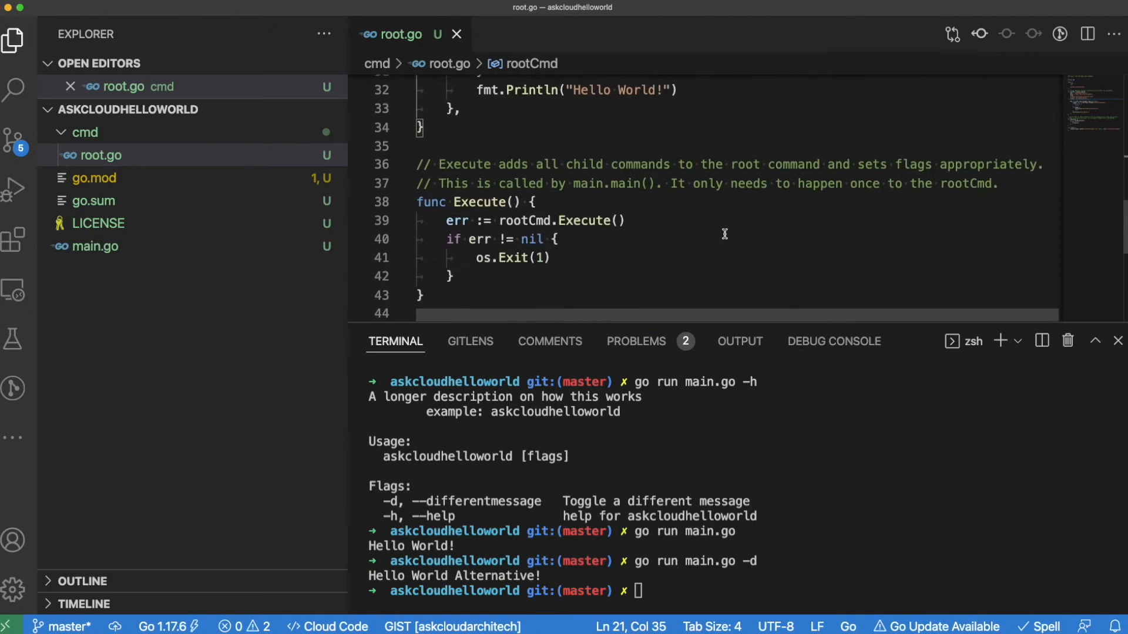
pyautogui.scroll(-2, 725, 233)
pyautogui.scroll(2, 724, 233)
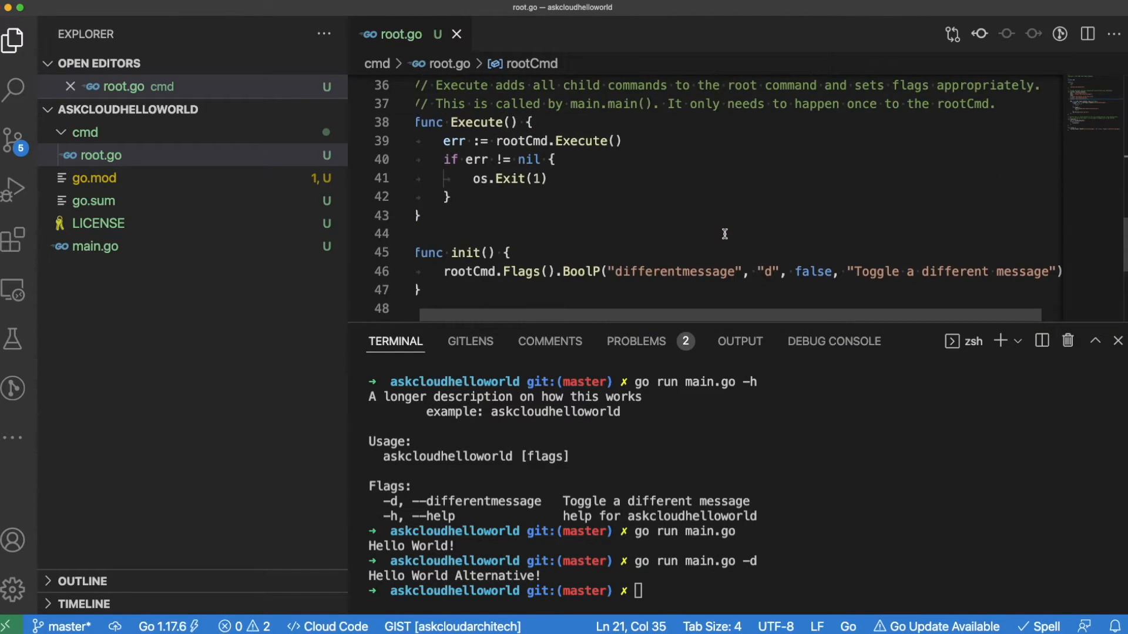
pyautogui.scroll(2, 724, 233)
pyautogui.scroll(1, 724, 234)
pyautogui.scroll(5, 724, 233)
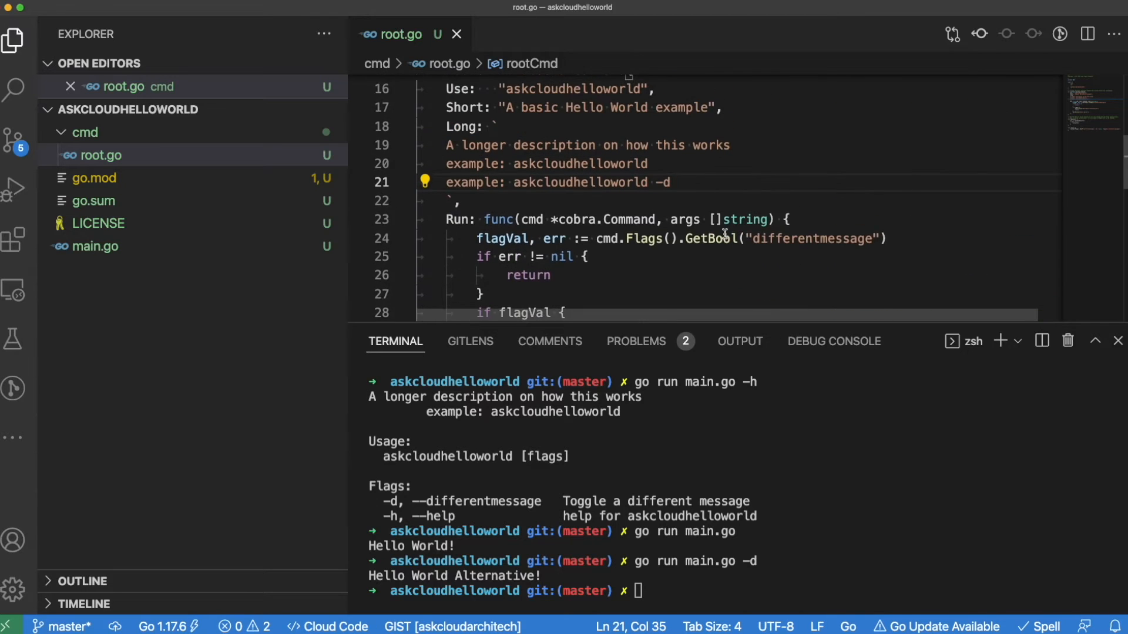
pyautogui.scroll(2, 724, 233)
pyautogui.click(770, 351)
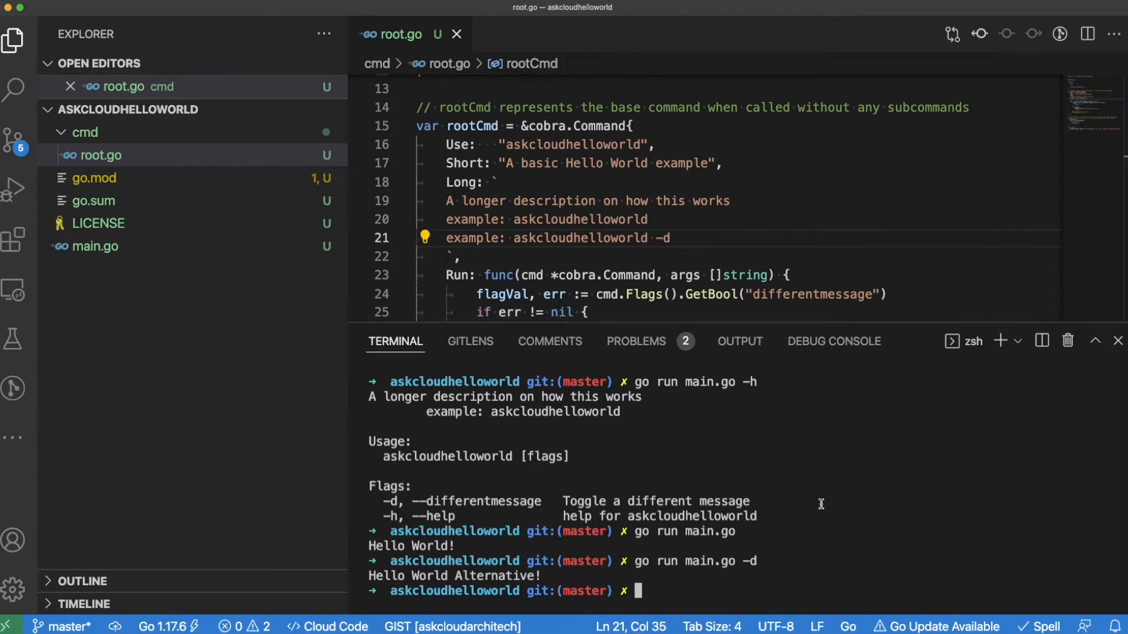
pyautogui.write('go build -o ')
pyautogui.write('askcloudhelloworld')
# - Build askcloudhelloworld with go build -o, run it plain and with the -d flag
pyautogui.press('Return')
pyautogui.write('./askcloudhelloworld')
pyautogui.press('Return')
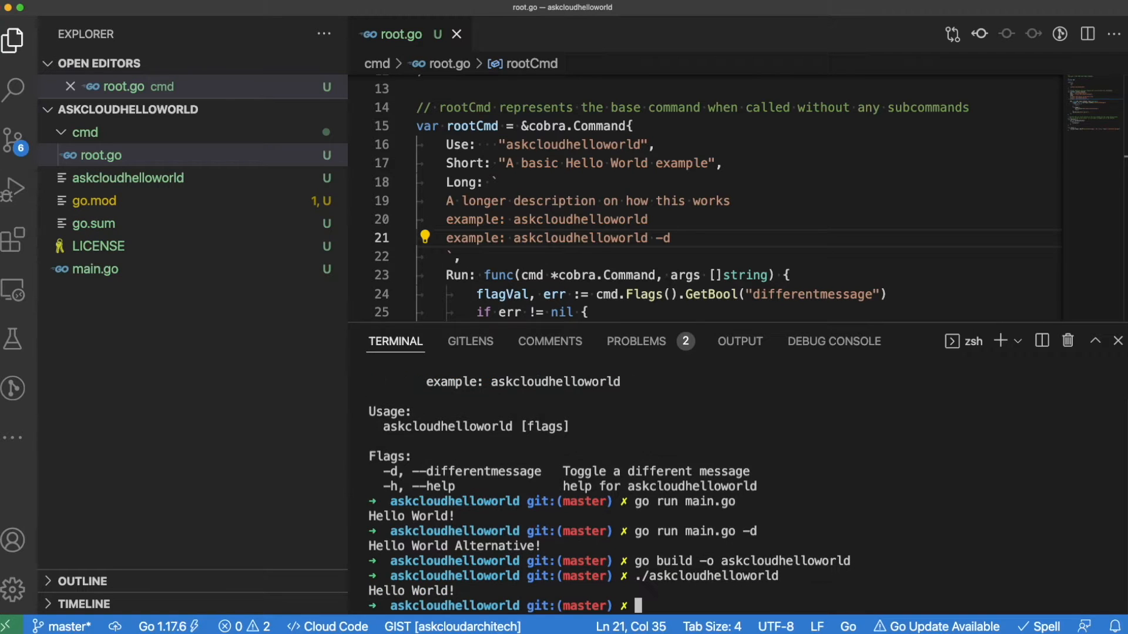
pyautogui.press('Up')
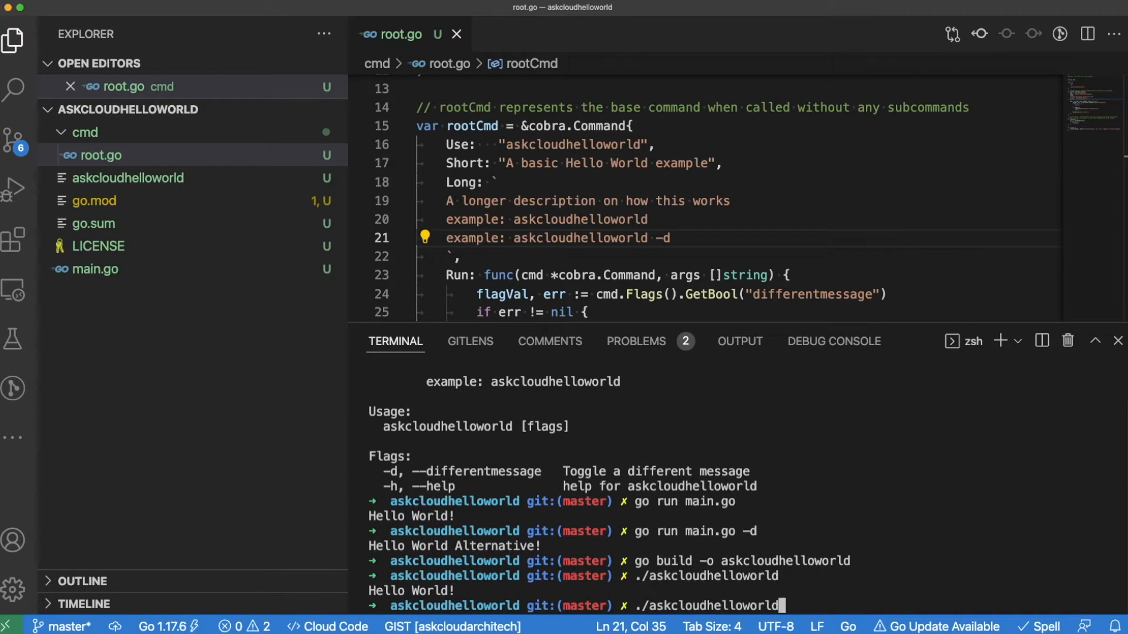
pyautogui.write('-d')
pyautogui.press('Return')
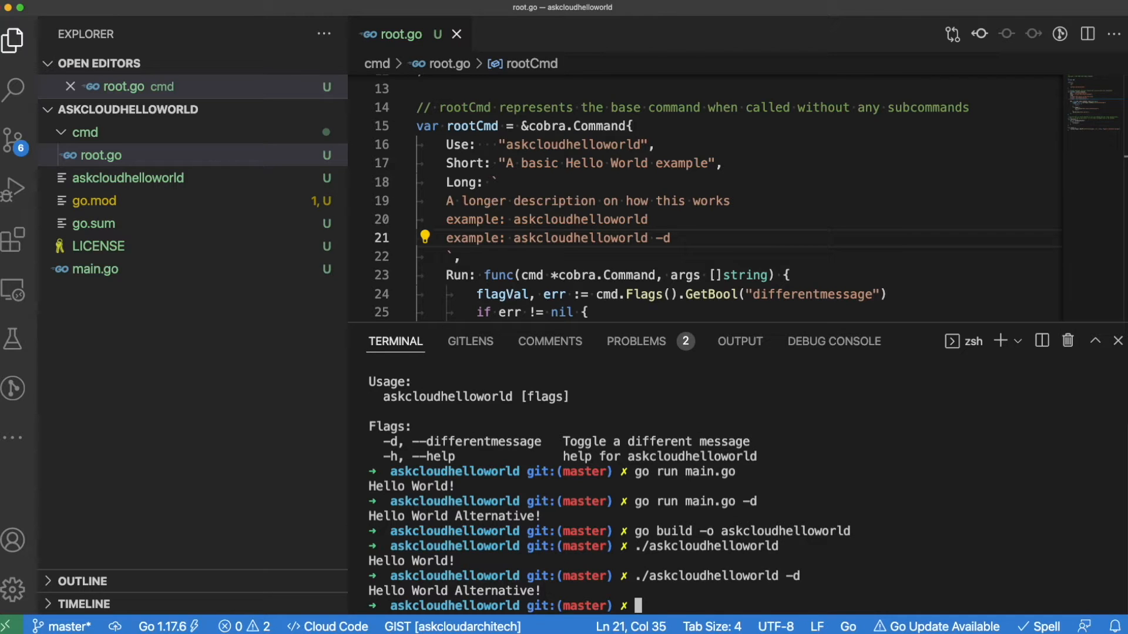
# - Run ./askcloudhelloworld --differentmessage to confirm the long flag prints the alternative message
pyautogui.press('Up')
pyautogui.press('BackSpace')
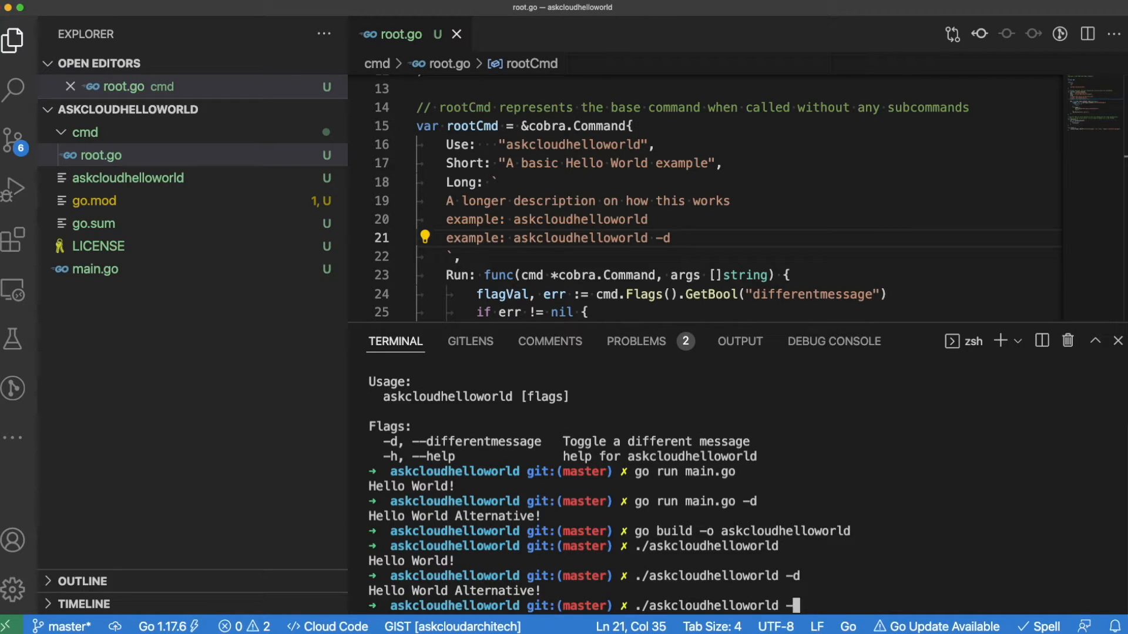
pyautogui.write('-diff')
pyautogui.write('erentmessage')
pyautogui.press('Return')
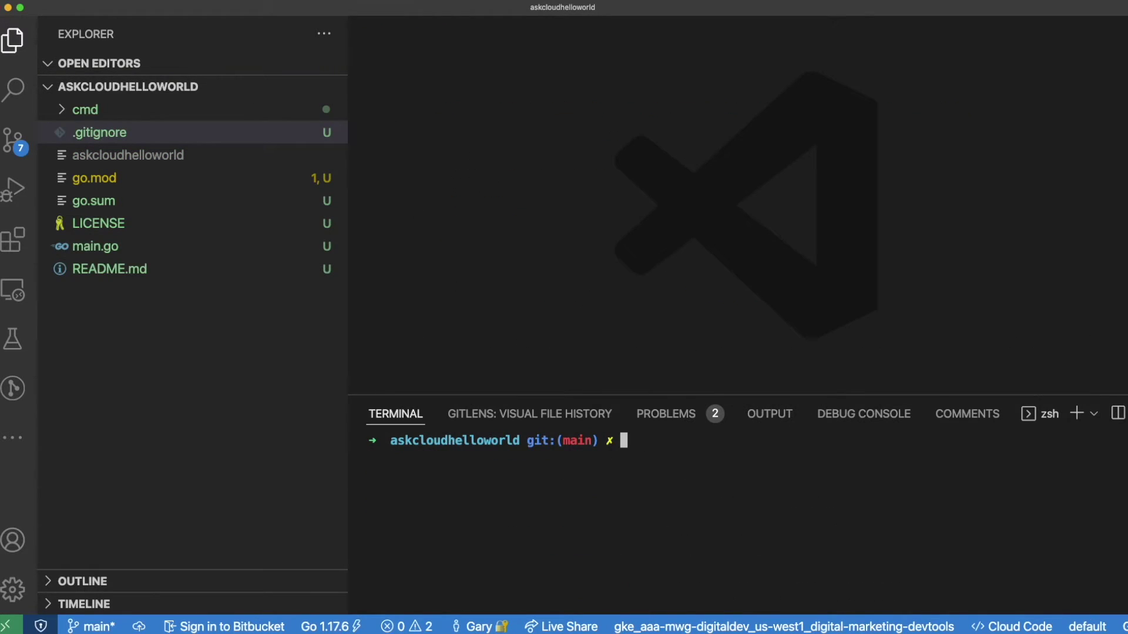
pyautogui.write('go ')
pyautogui.write('mod')
pyautogui.write(' vendor')
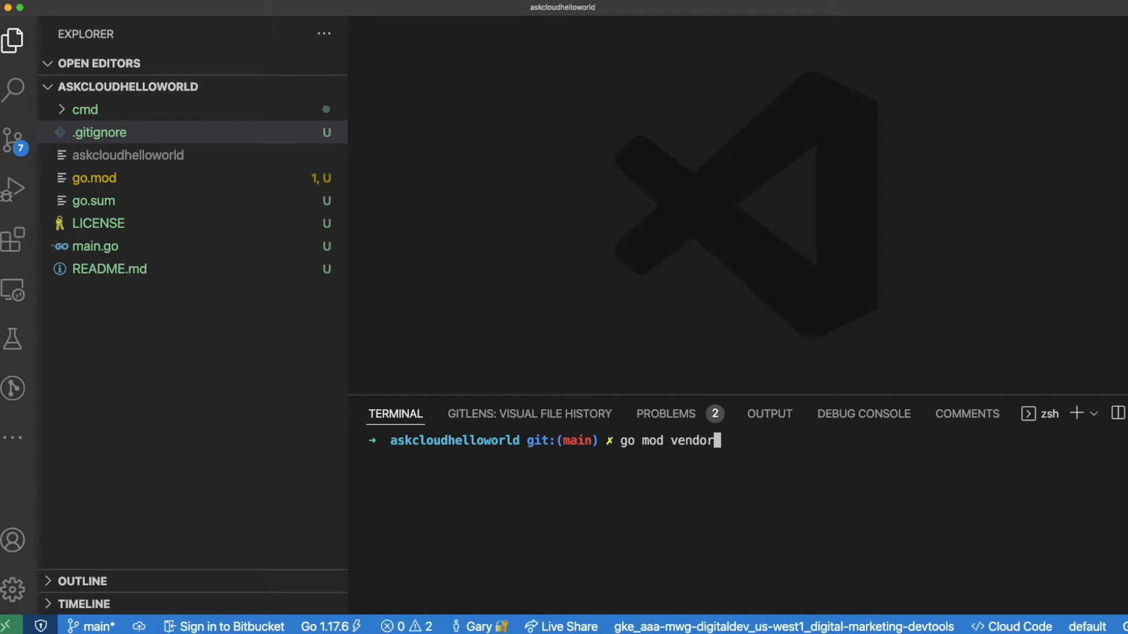
# - Run go mod vendor in the terminal so a vendor folder appears in the project
pyautogui.press('Return')
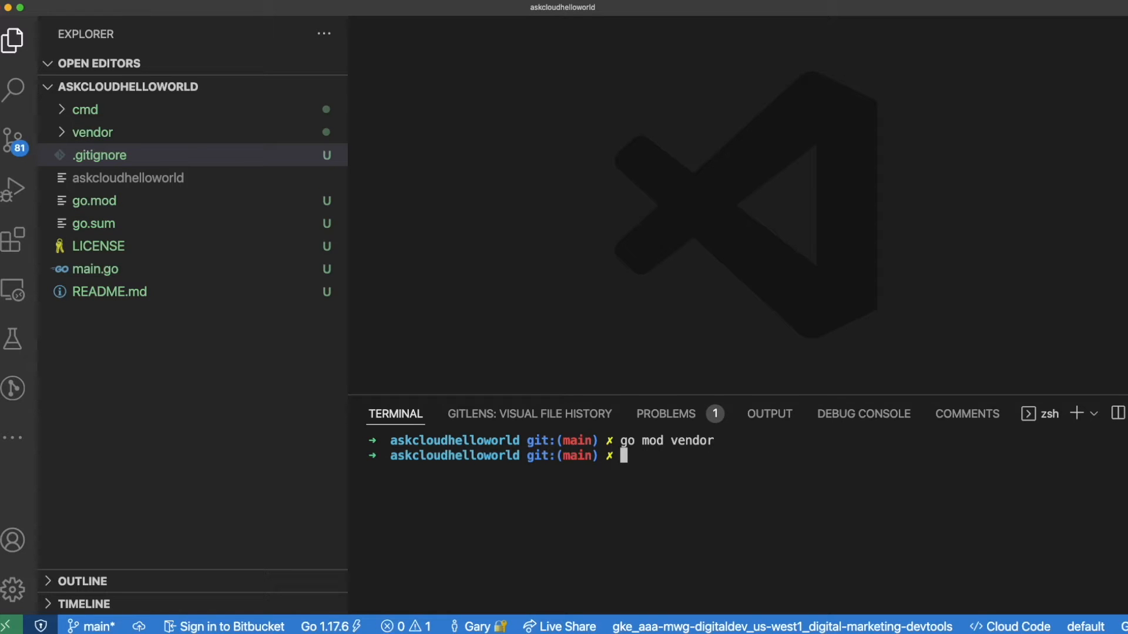
# - Create a new .goreleaser.yml file via the Explorer menu and close the askcloudhelloworld binary preview
pyautogui.rightClick(127, 368)
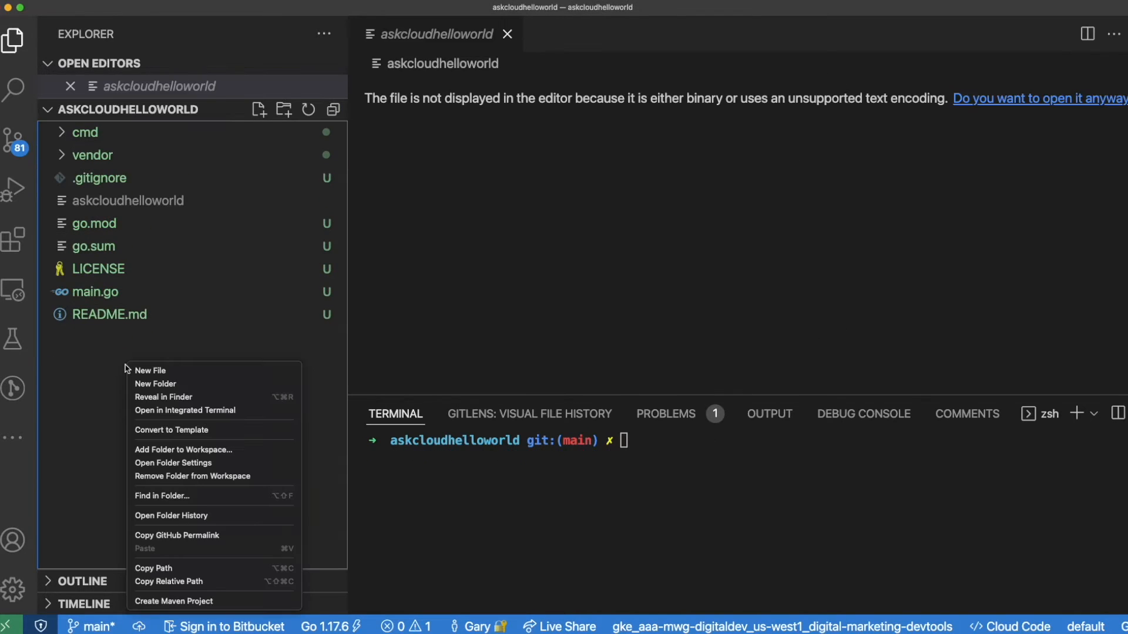
pyautogui.click(145, 371)
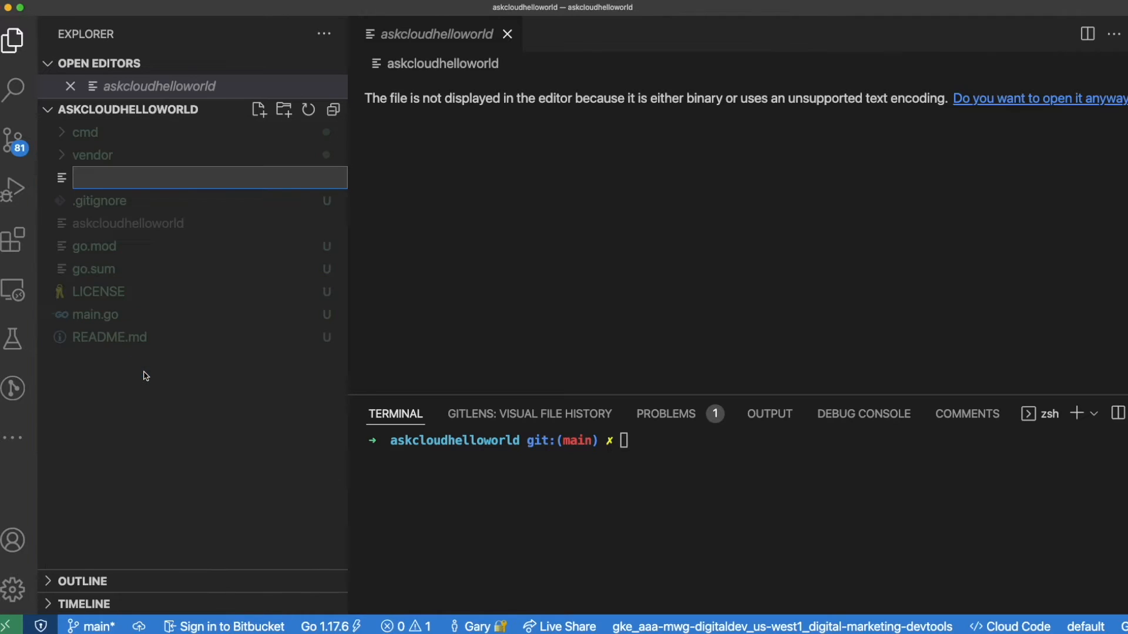
pyautogui.write('.goreleaser.yml')
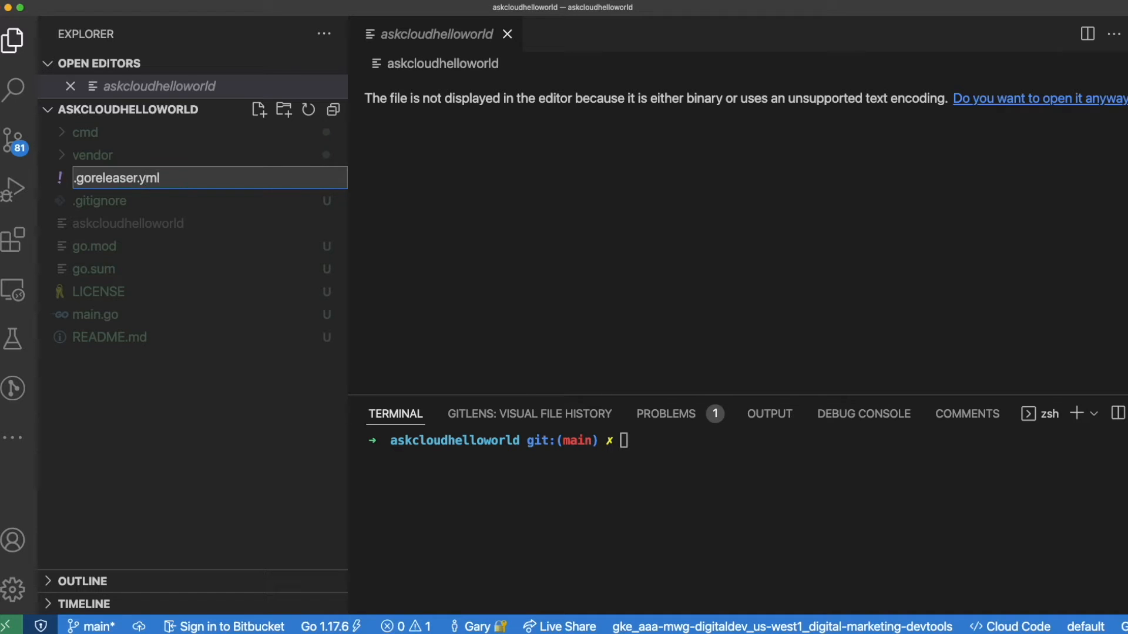
pyautogui.press('Return')
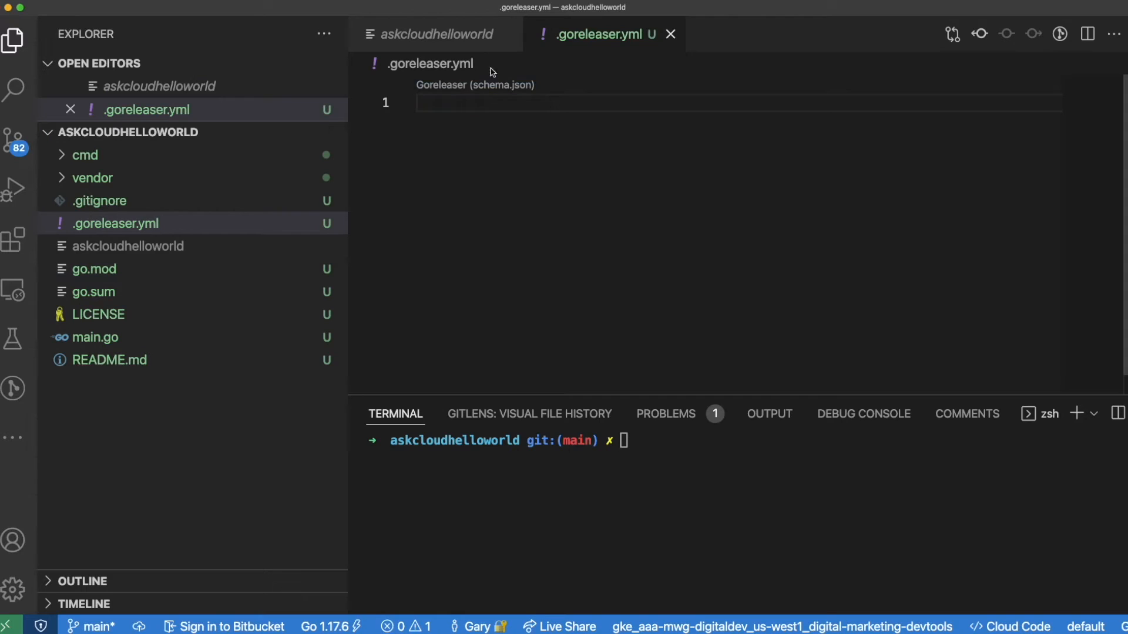
pyautogui.click(505, 34)
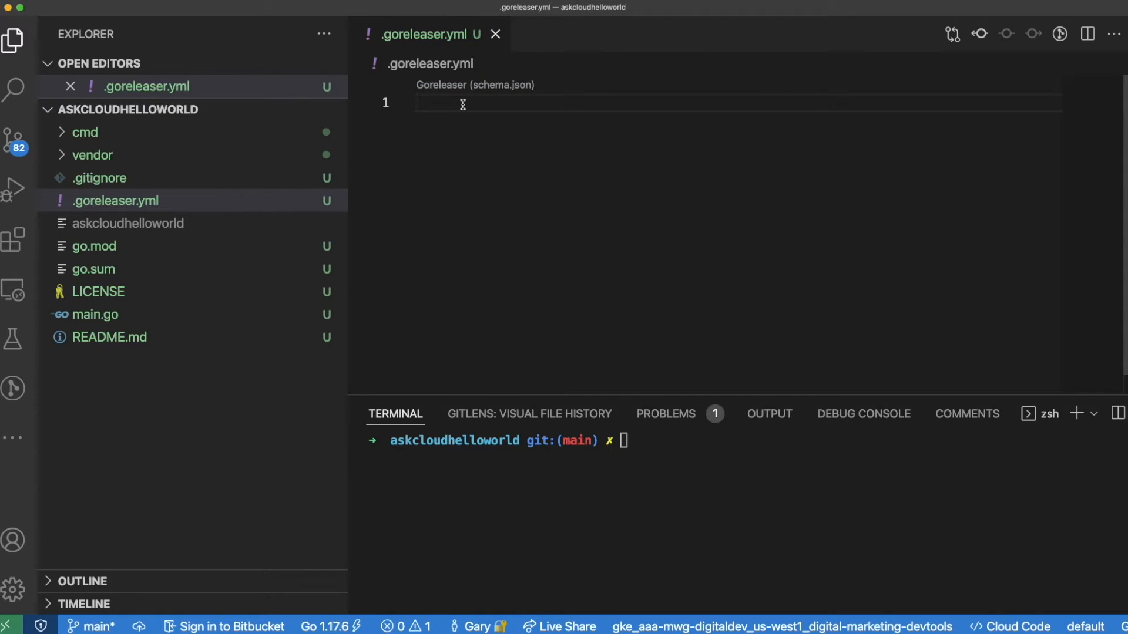
pyautogui.write('buil')
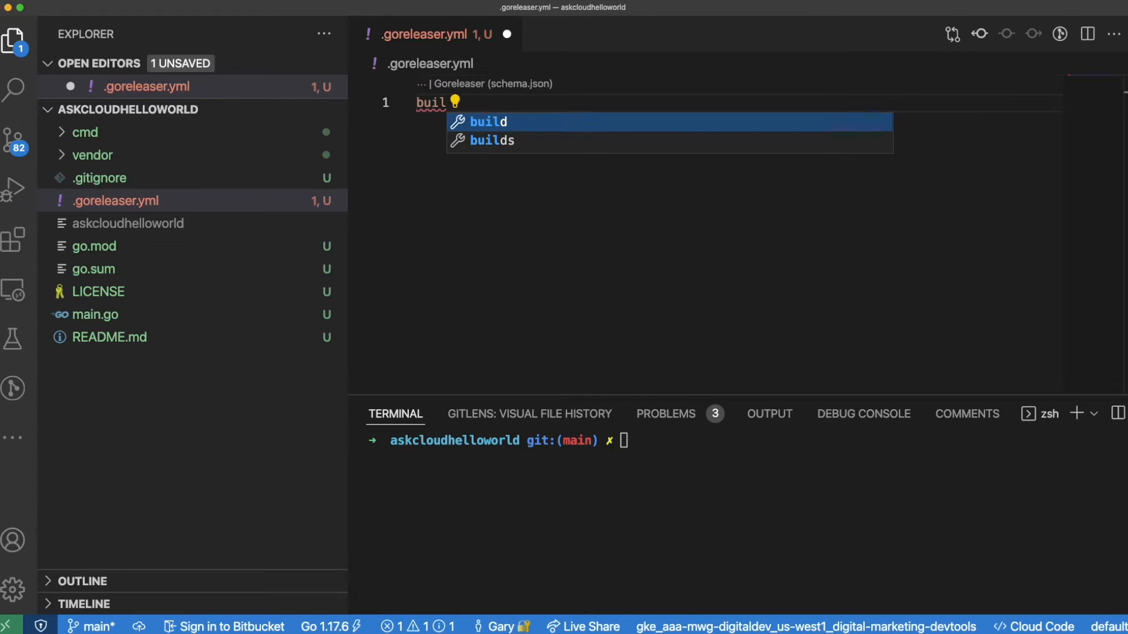
pyautogui.write('ds:')
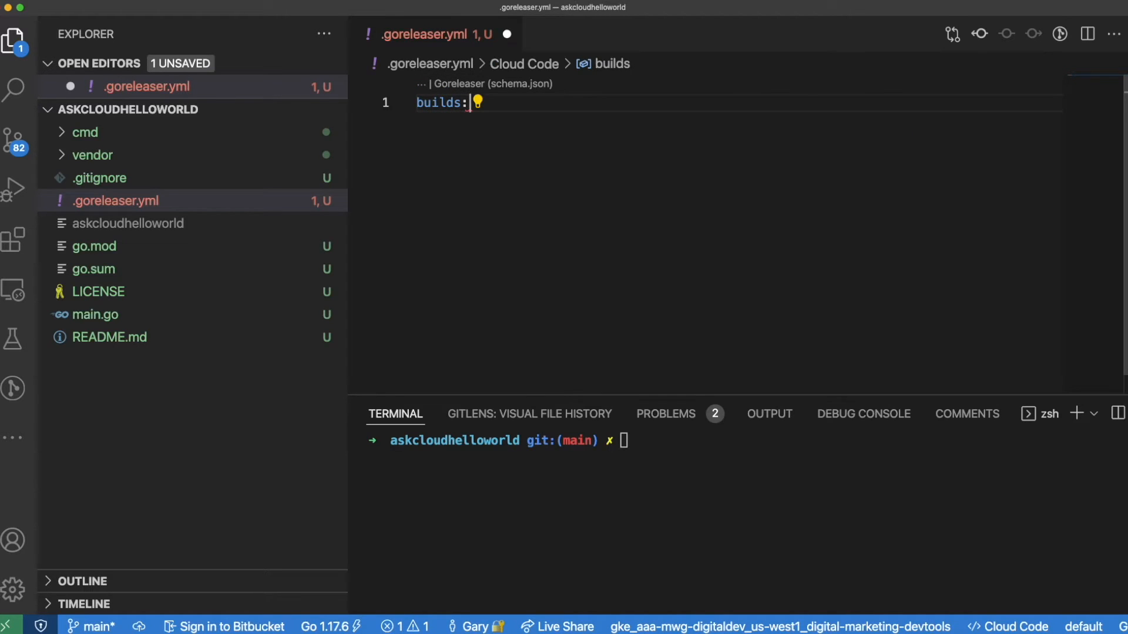
# - Write the builds block with binary askcloudhelloworld and goos darwin and linux
pyautogui.press('Return')
pyautogui.write('- binary')
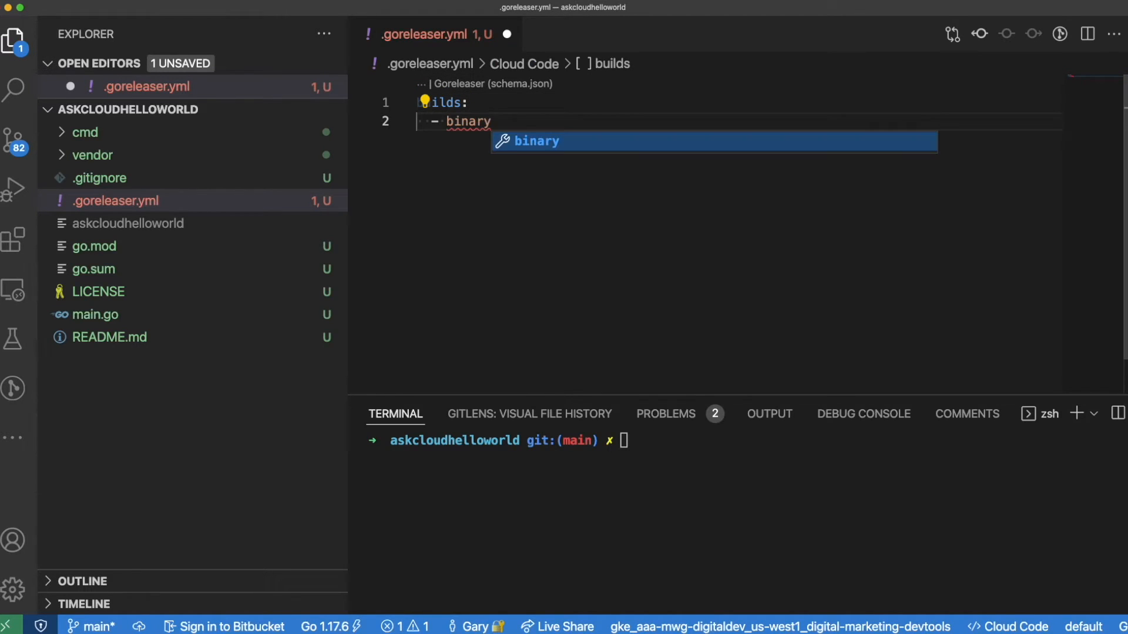
pyautogui.press('Escape')
pyautogui.write(': ')
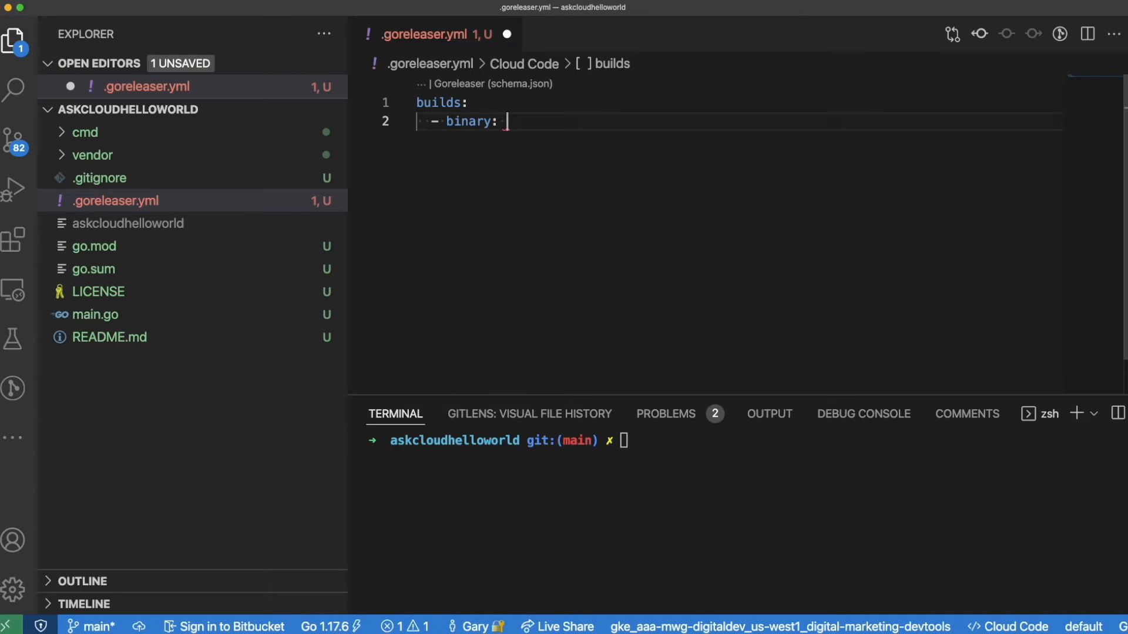
pyautogui.write('askcloudhe')
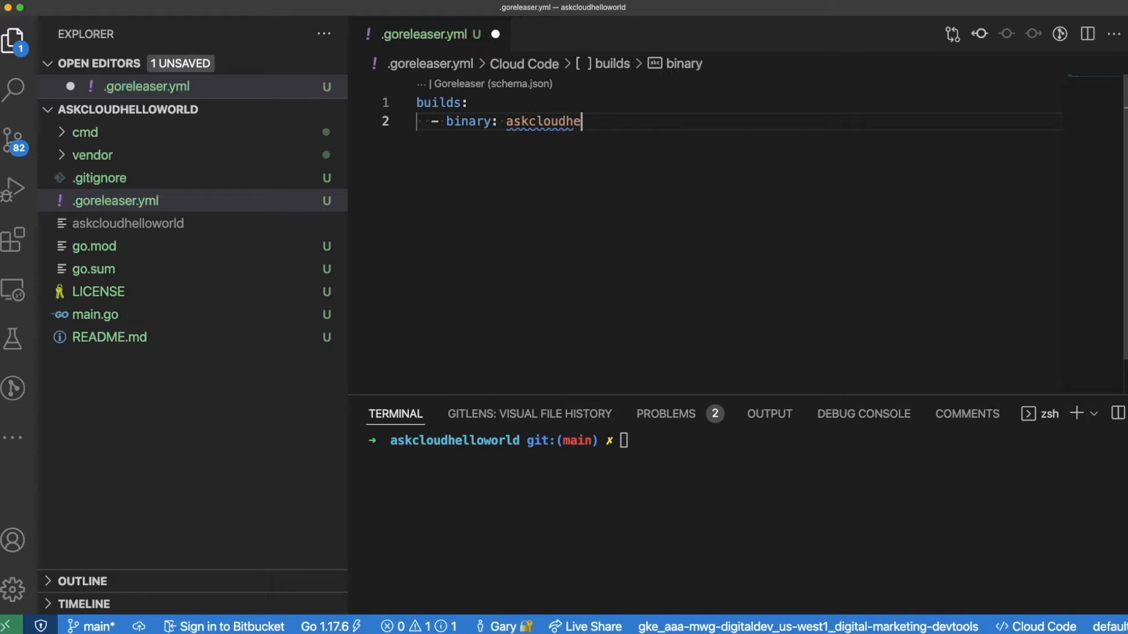
pyautogui.write('lloworld')
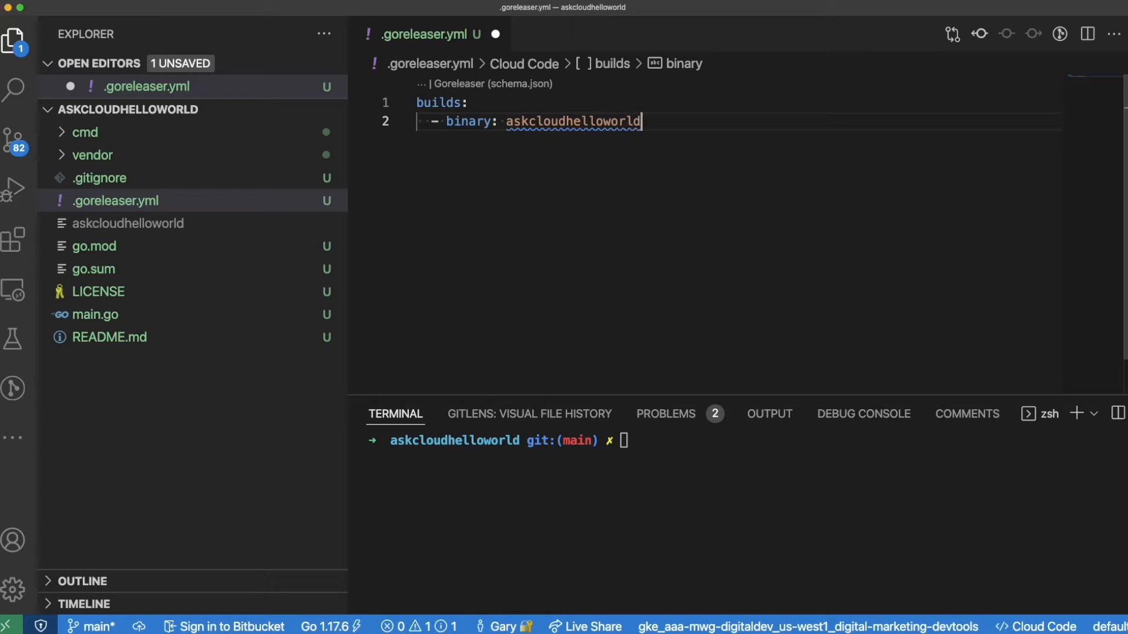
pyautogui.press('Return')
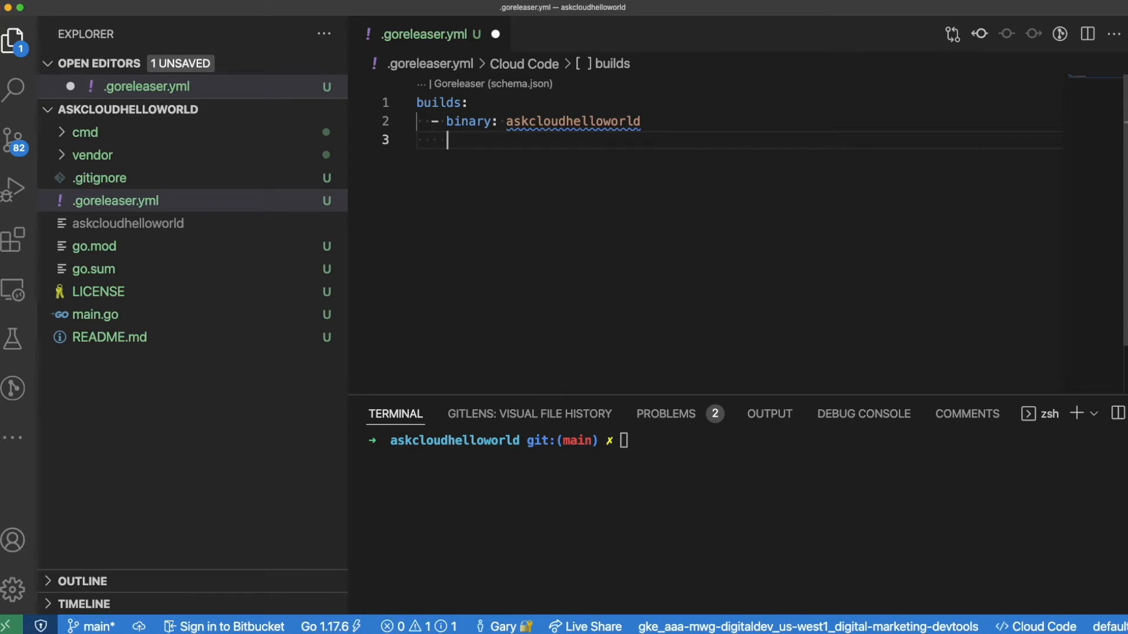
pyautogui.write('oos')
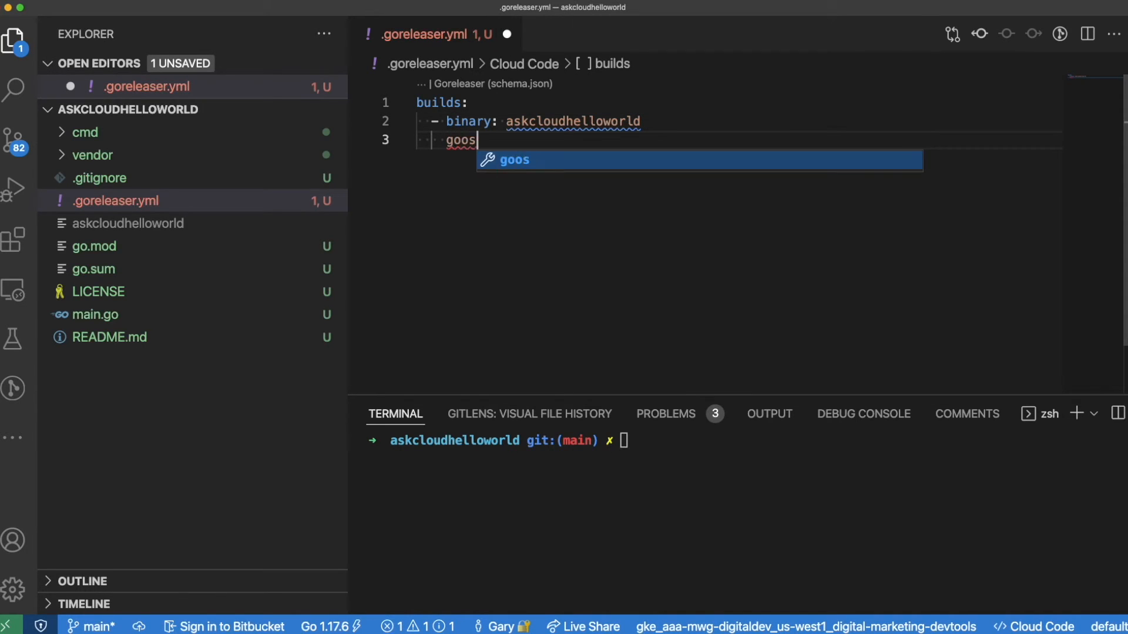
pyautogui.write(':')
pyautogui.press('Return')
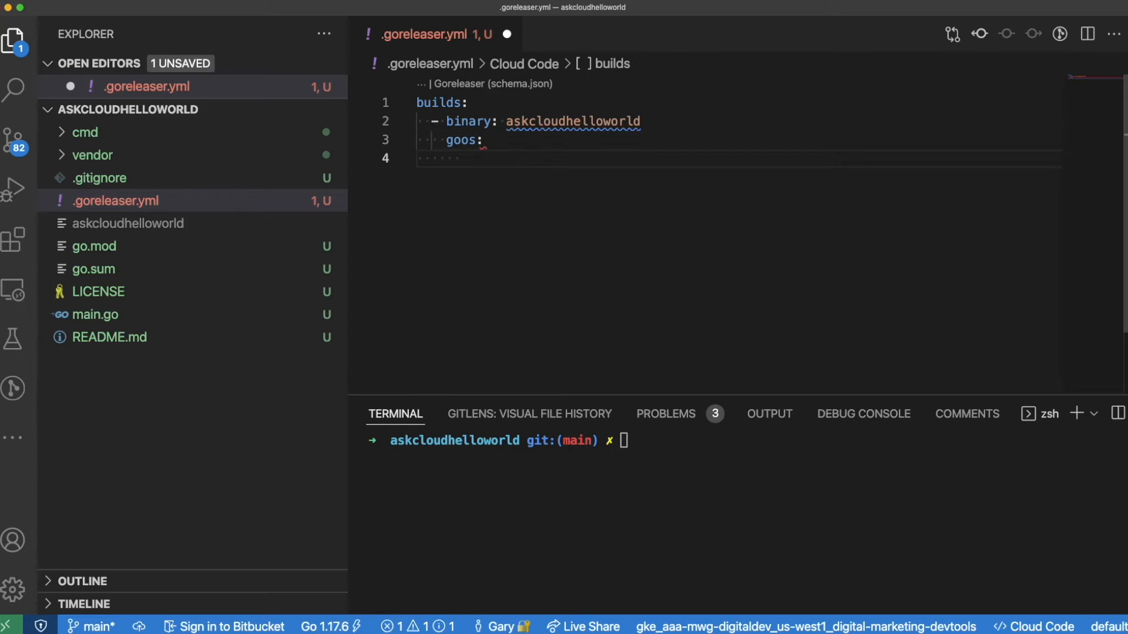
pyautogui.write('darwin')
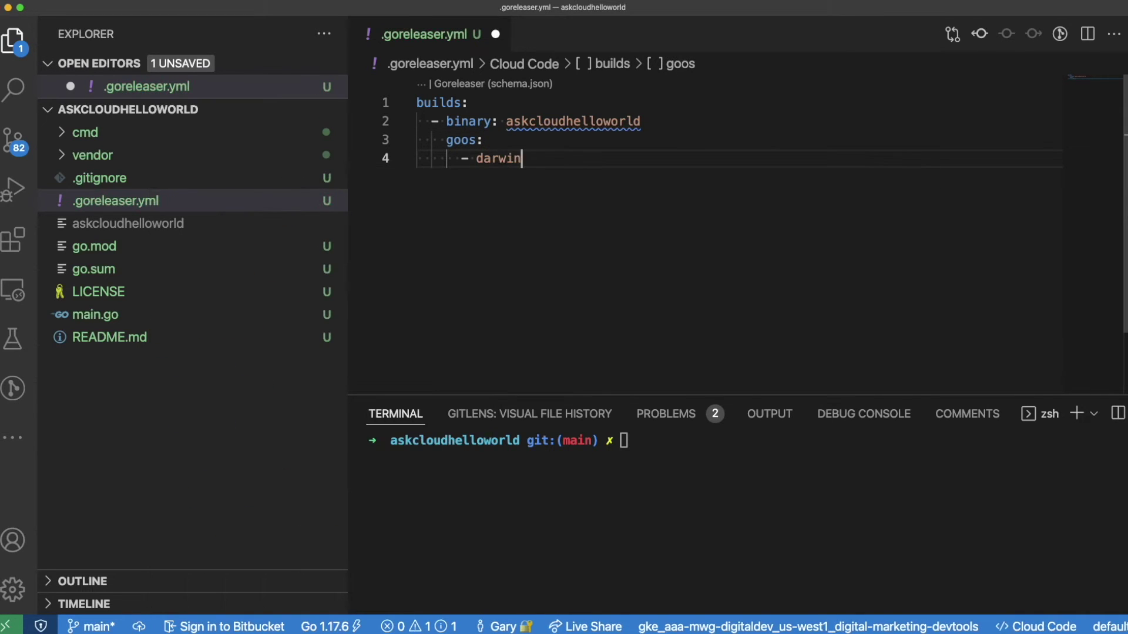
pyautogui.press('Return')
pyautogui.write('- ')
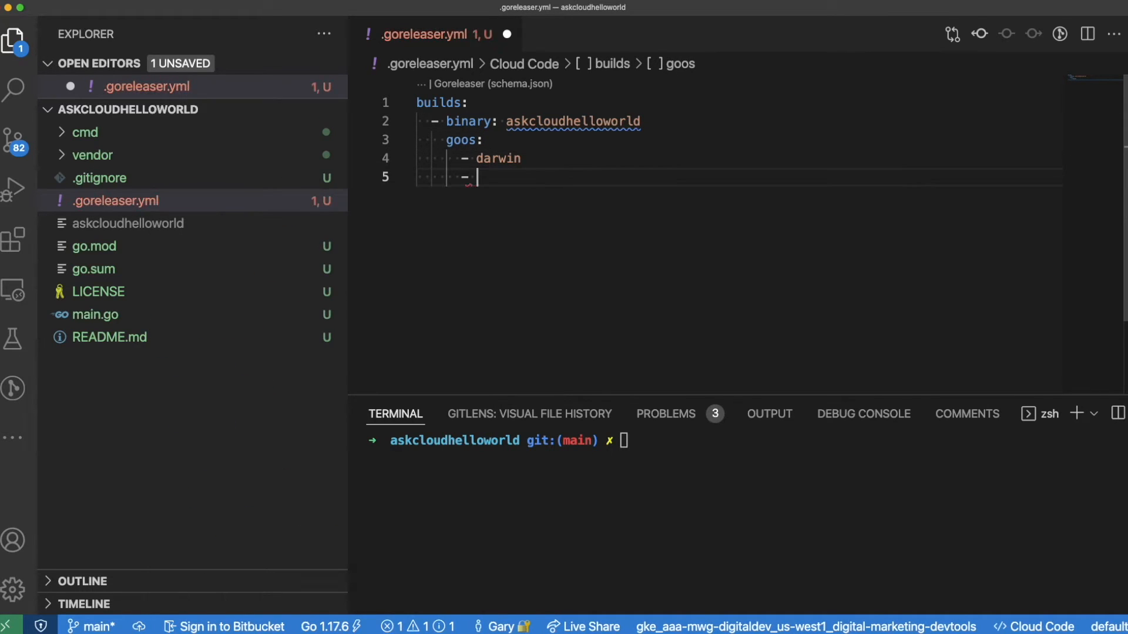
pyautogui.write('linux')
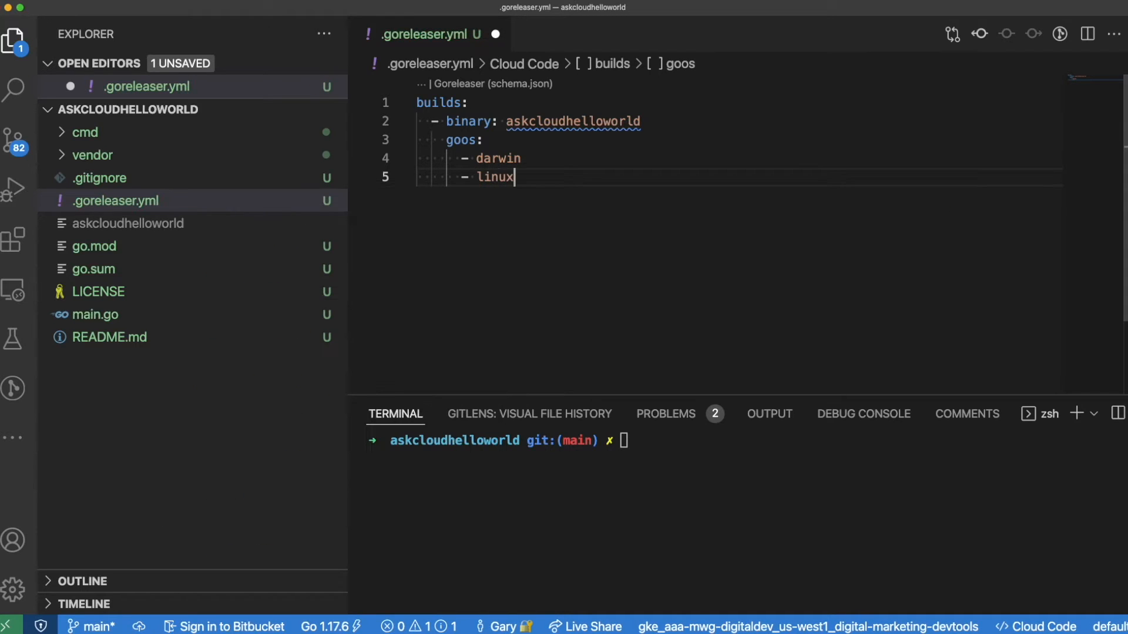
pyautogui.press('Return')
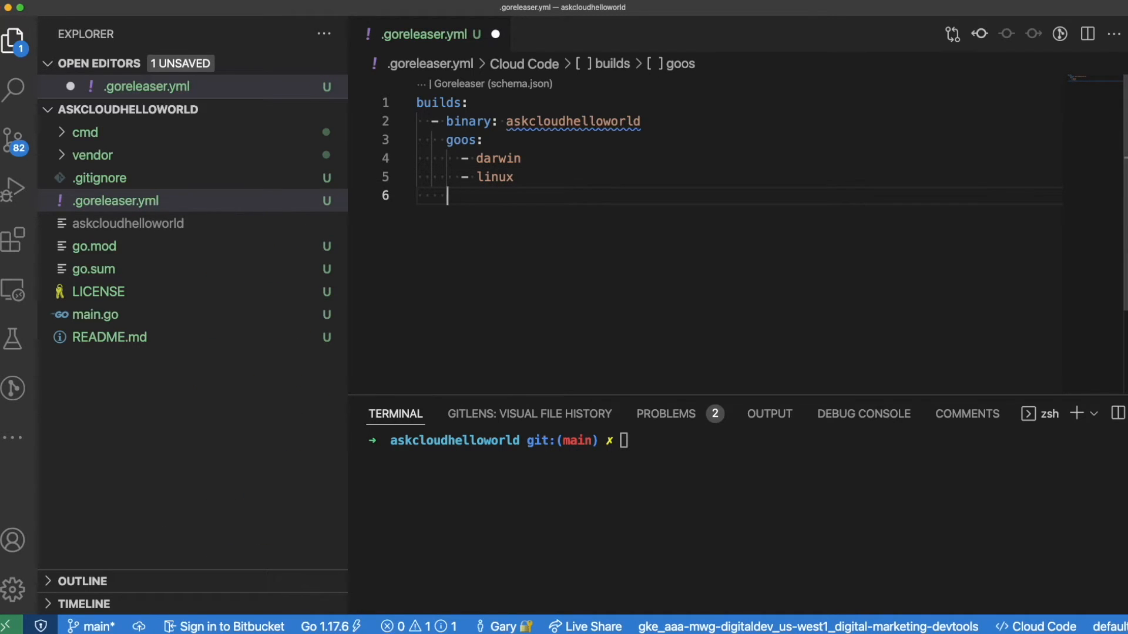
pyautogui.write('goo')
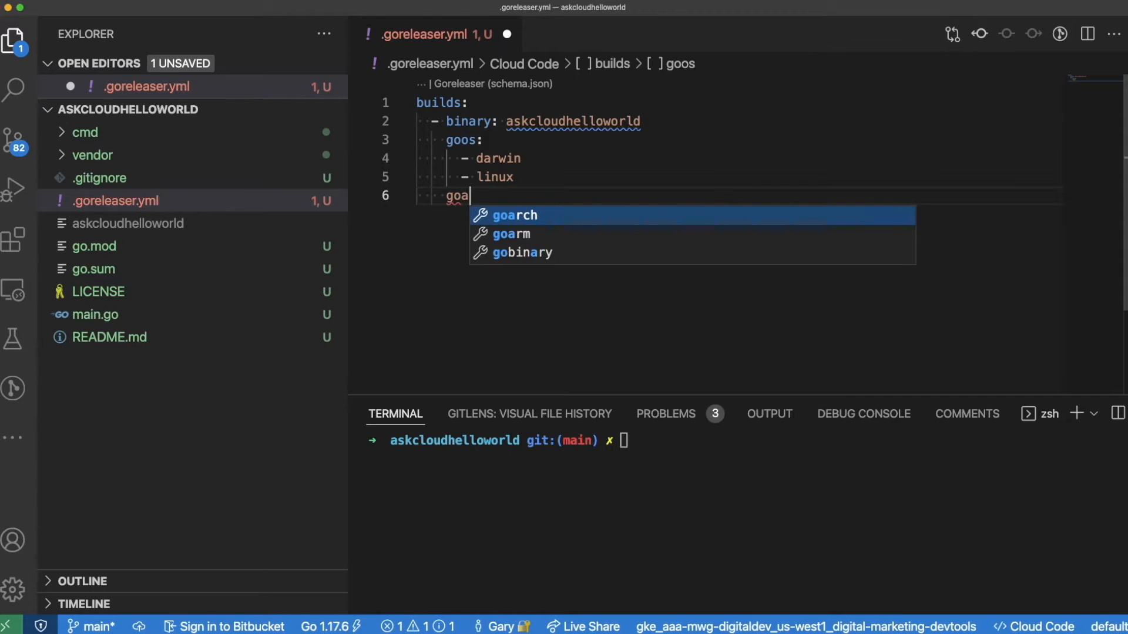
pyautogui.write('arch:')
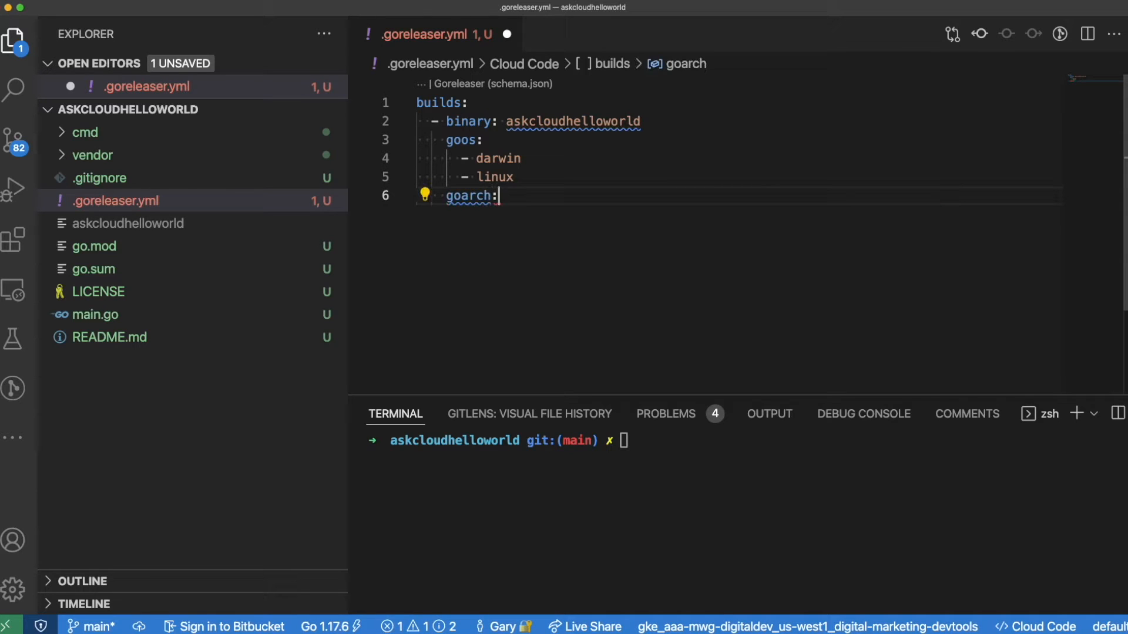
# - Add goarch amd64 and arm64, env CGO_ENABLED=0, flags -mod=vendor, and save .goreleaser.yml
pyautogui.press('Return')
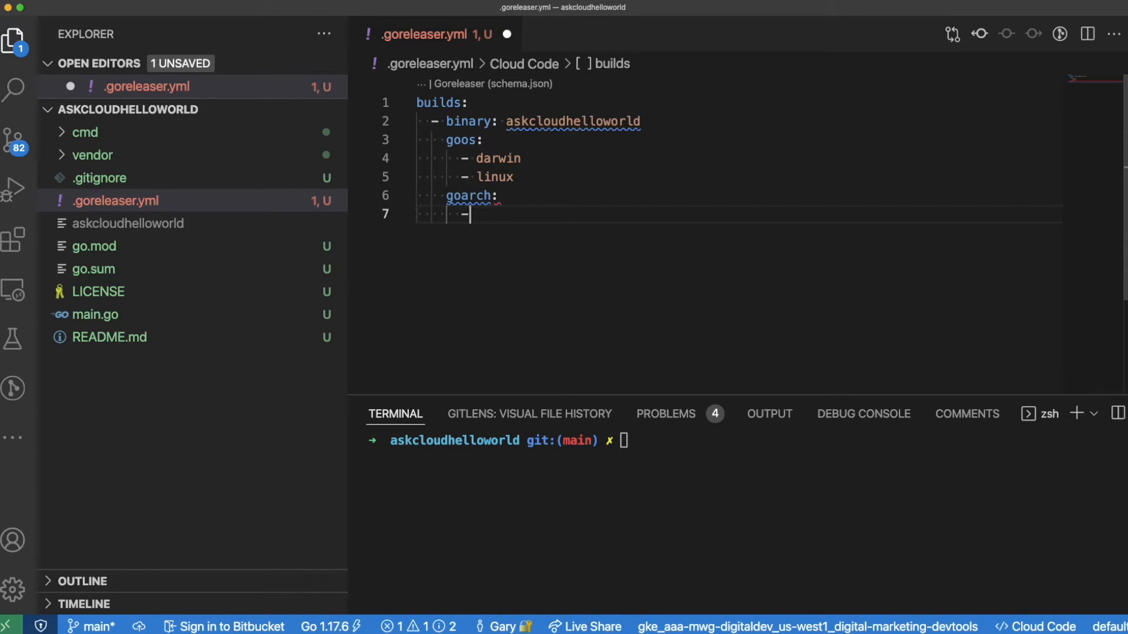
pyautogui.write('amd64       - arm64')
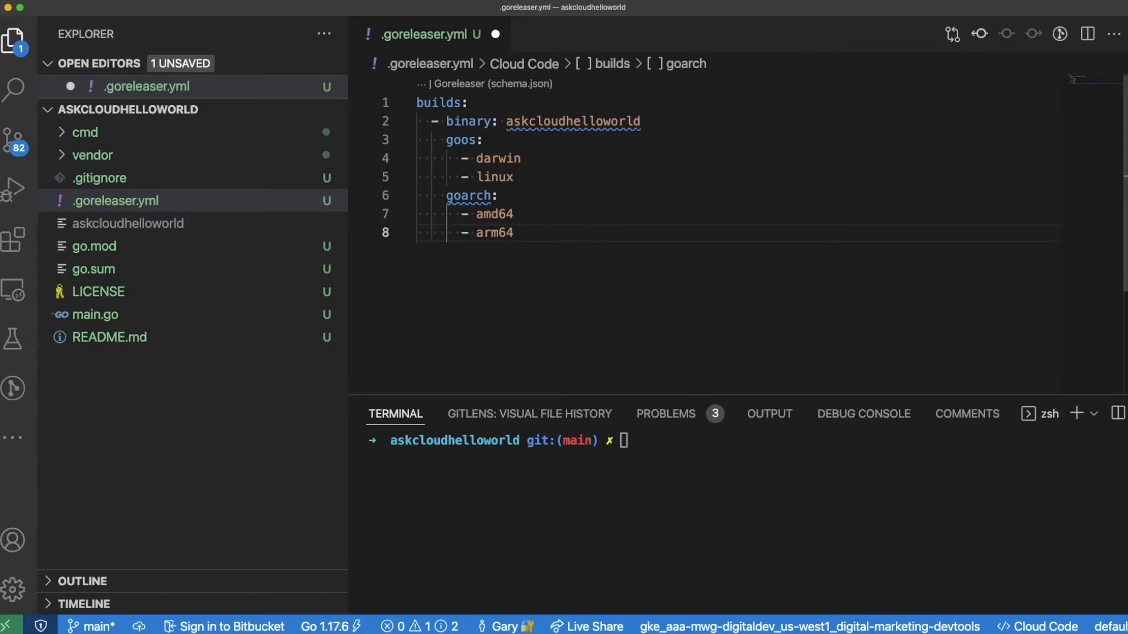
pyautogui.press('Return')
pyautogui.write('env:')
pyautogui.press('Return')
pyautogui.write('- CGO_ENABLED=0')
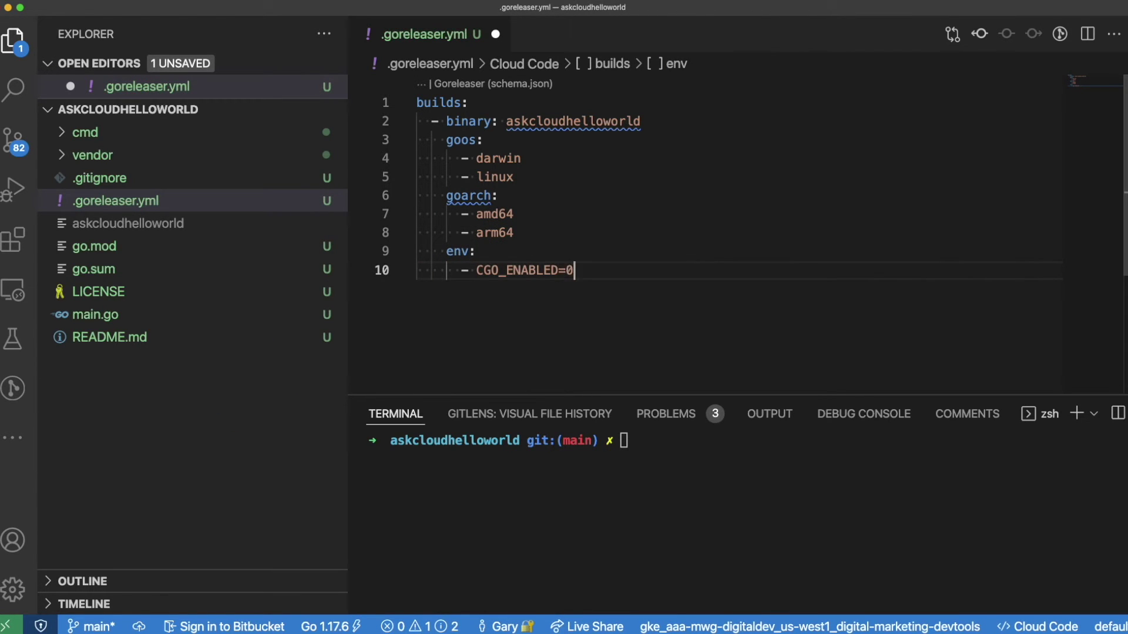
pyautogui.press('Return')
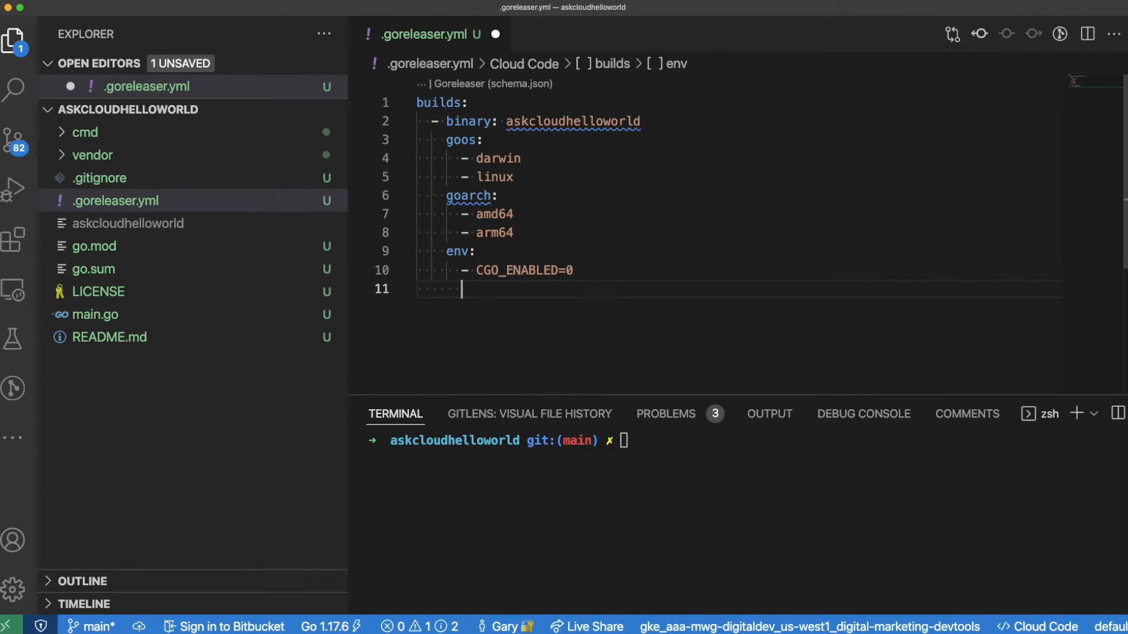
pyautogui.write('ags')
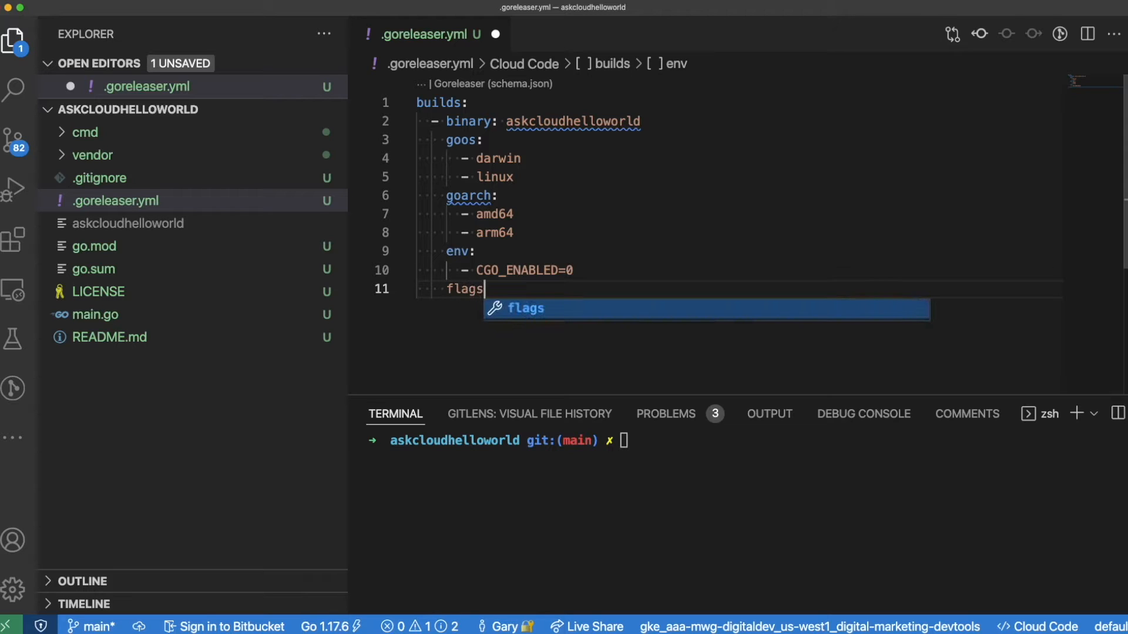
pyautogui.press('Return')
pyautogui.press('Return')
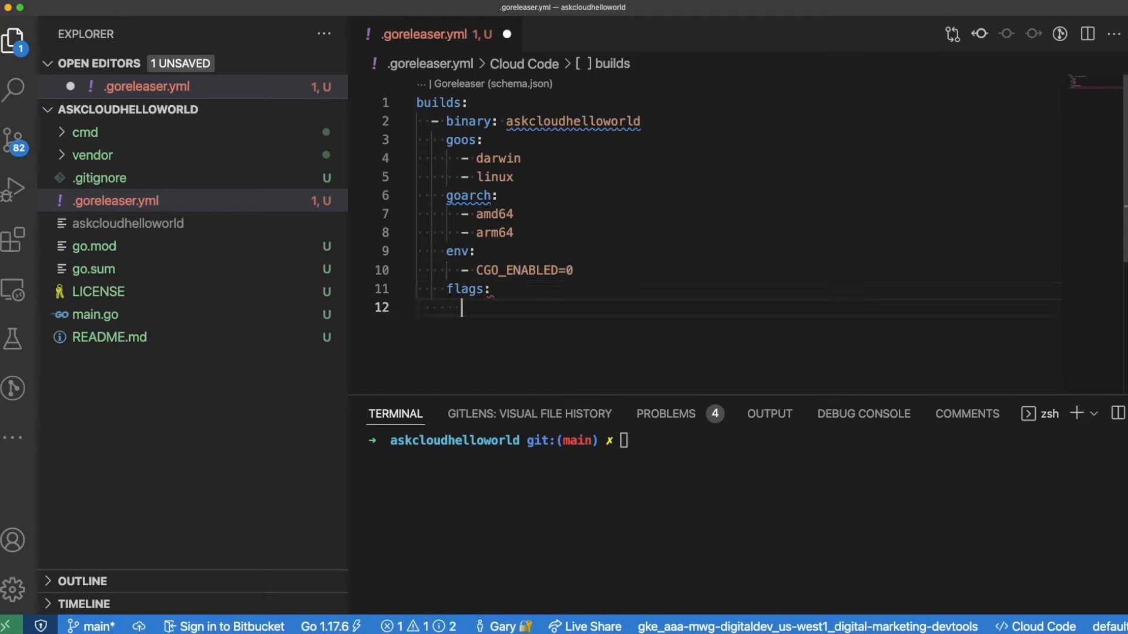
pyautogui.write('- -')
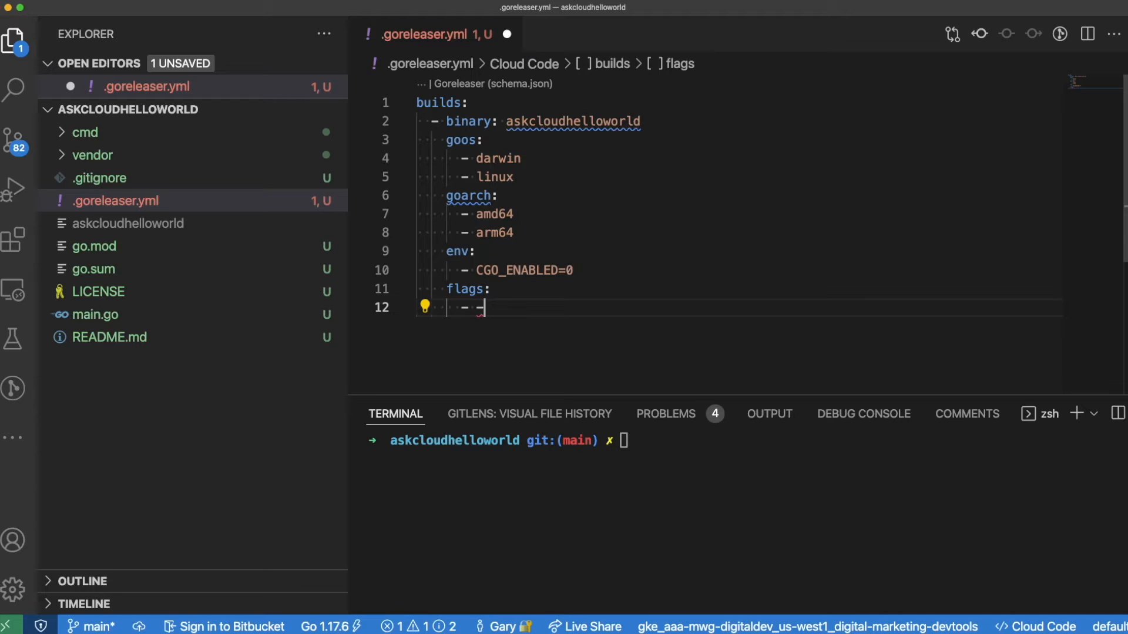
pyautogui.write('mod=vend')
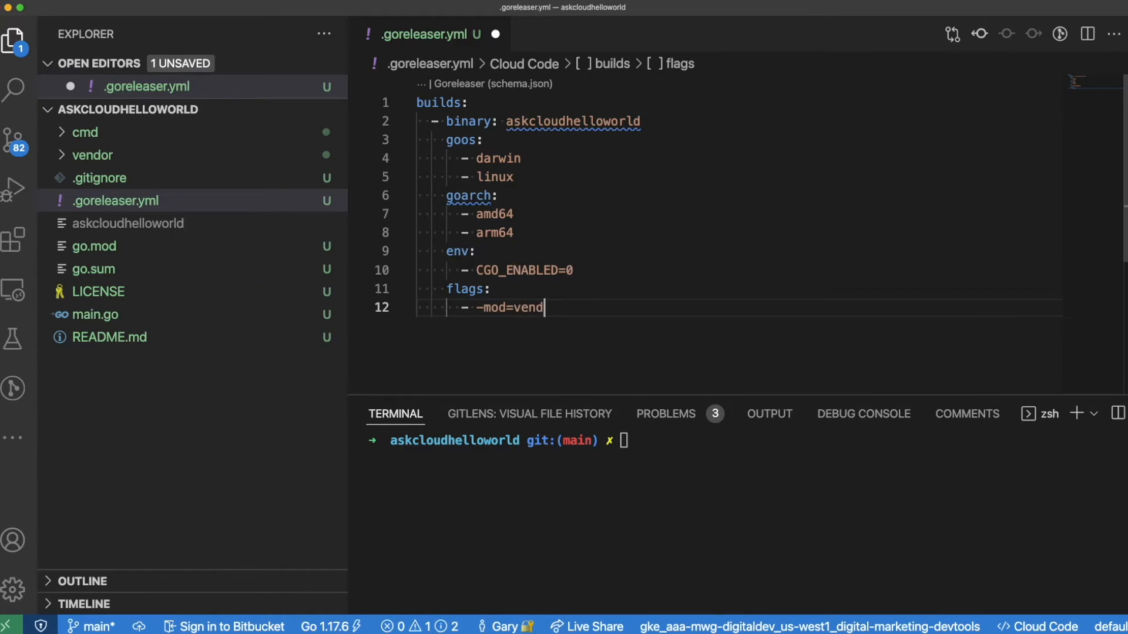
pyautogui.write('or')
pyautogui.press('super+s')
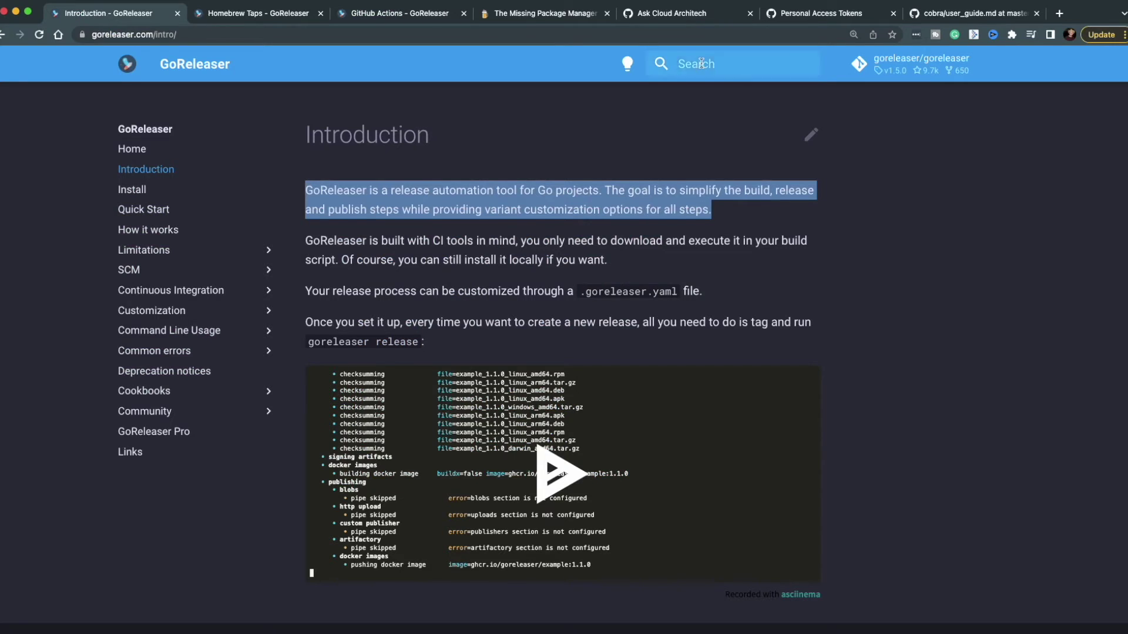
pyautogui.click(701, 63)
pyautogui.write('builds')
pyautogui.press('Return')
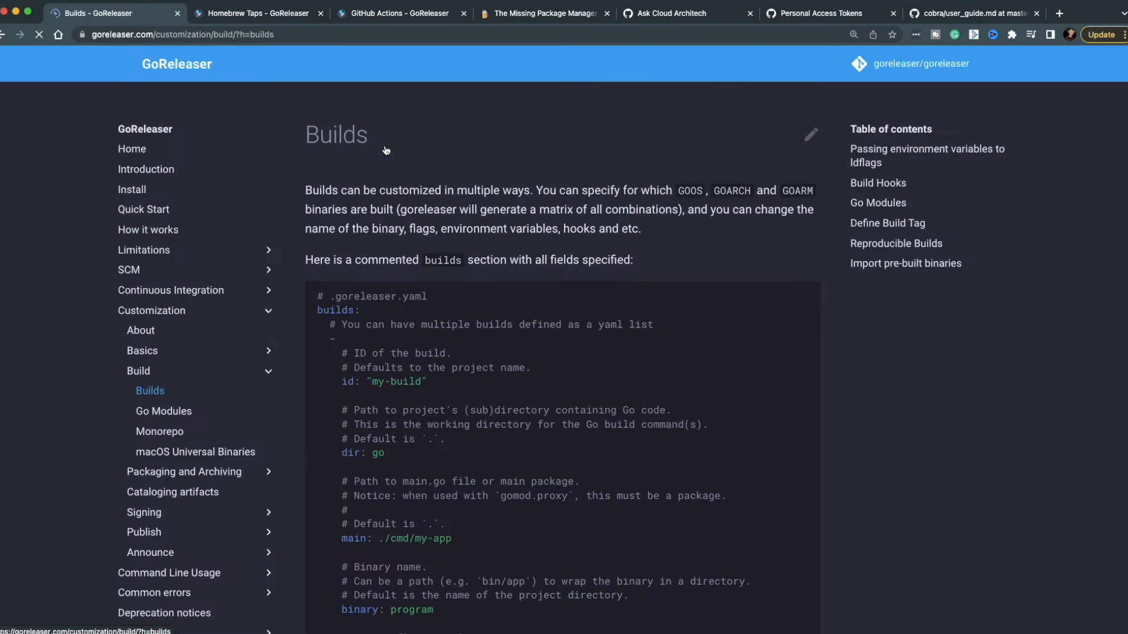
pyautogui.scroll(-3, 447, 189)
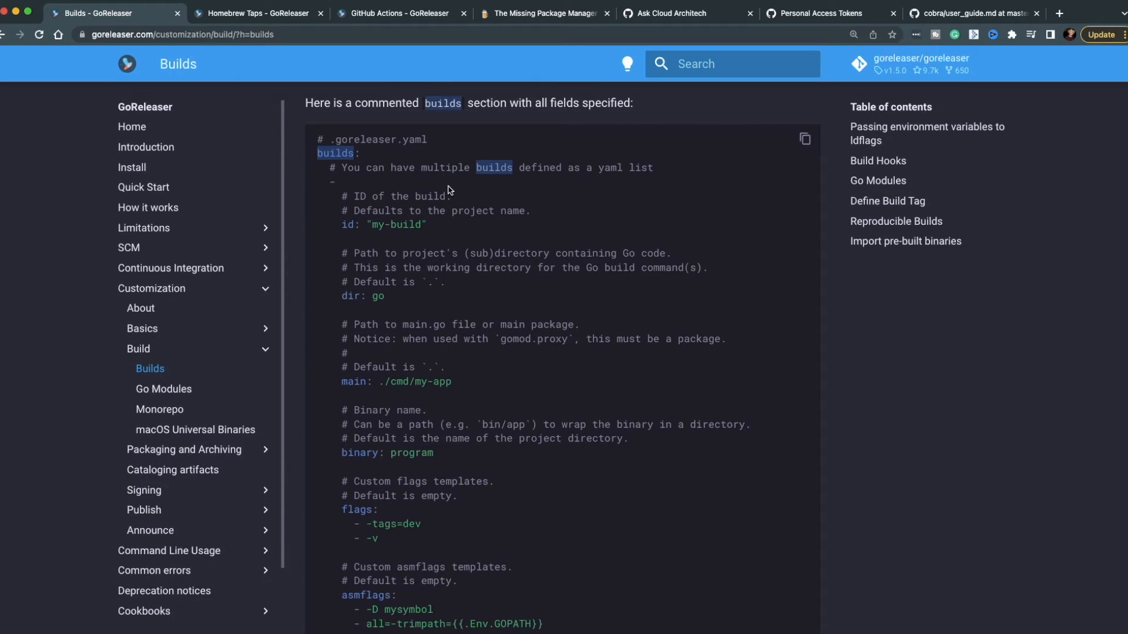
pyautogui.scroll(-3, 449, 190)
pyautogui.scroll(-2, 448, 189)
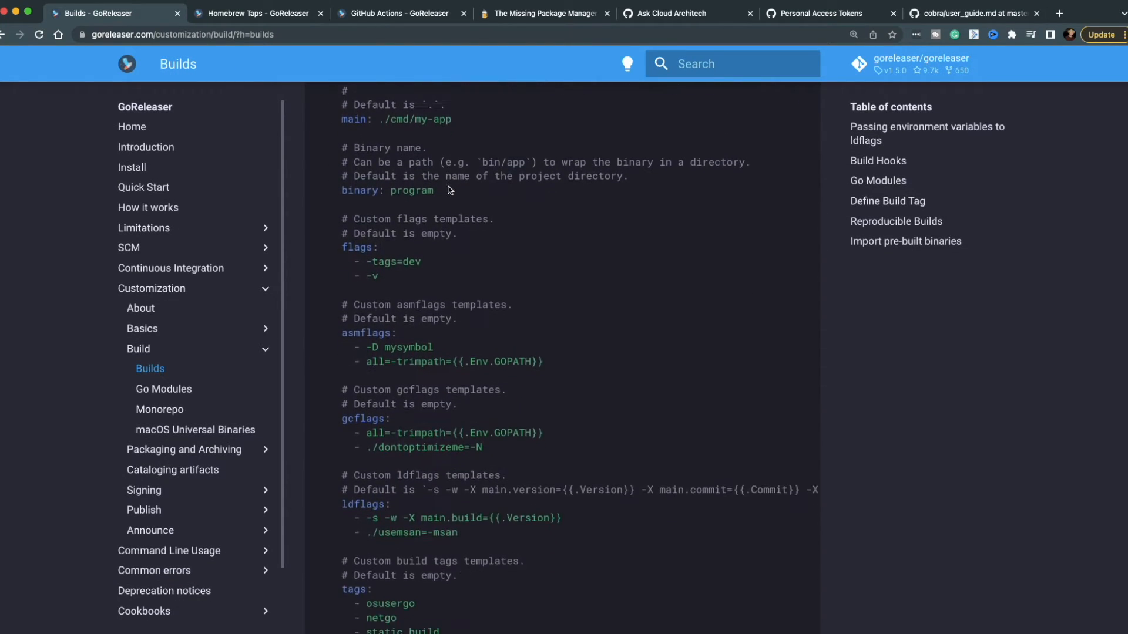
pyautogui.scroll(-1, 448, 190)
pyautogui.scroll(-1, 447, 189)
pyautogui.scroll(-1, 448, 189)
pyautogui.scroll(-2, 447, 189)
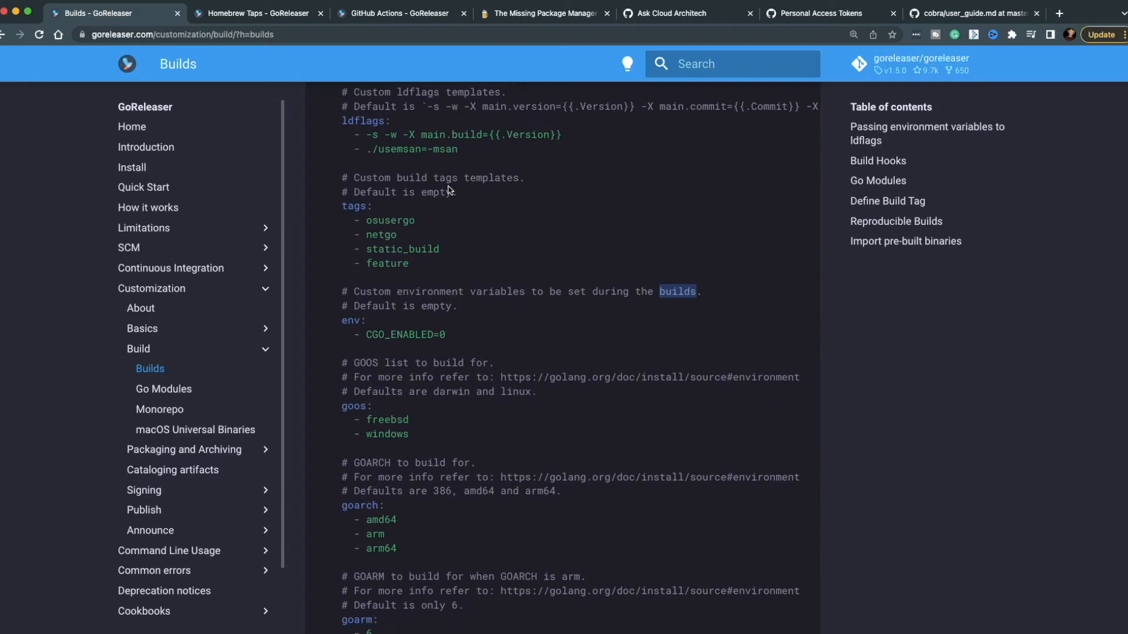
pyautogui.scroll(-1, 447, 190)
pyautogui.scroll(-2, 448, 190)
pyautogui.scroll(-1, 448, 189)
pyautogui.scroll(-2, 448, 190)
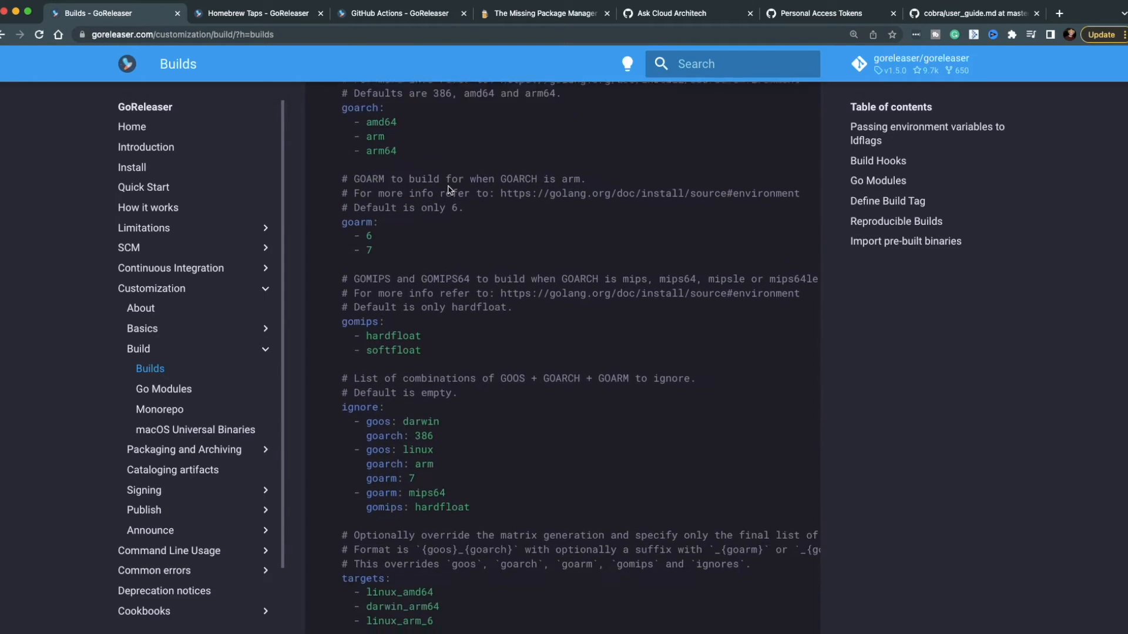
pyautogui.scroll(-1, 448, 190)
pyautogui.scroll(-4, 448, 189)
pyautogui.scroll(-1, 448, 190)
pyautogui.scroll(-3, 448, 187)
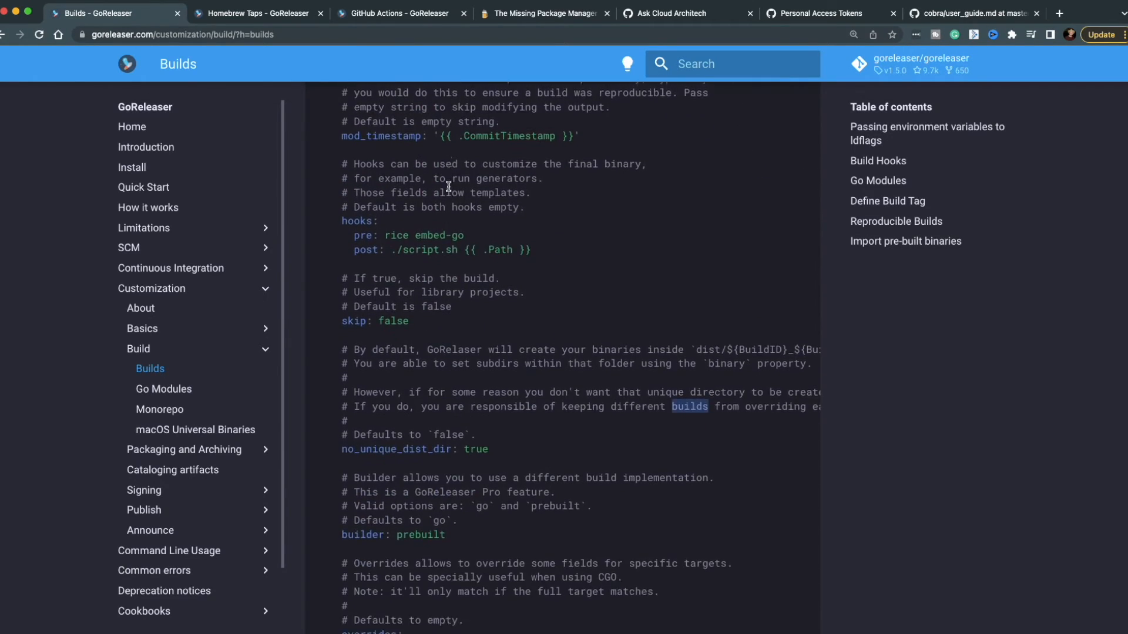
pyautogui.scroll(-2, 448, 186)
pyautogui.scroll(-2, 448, 185)
pyautogui.scroll(-1, 448, 187)
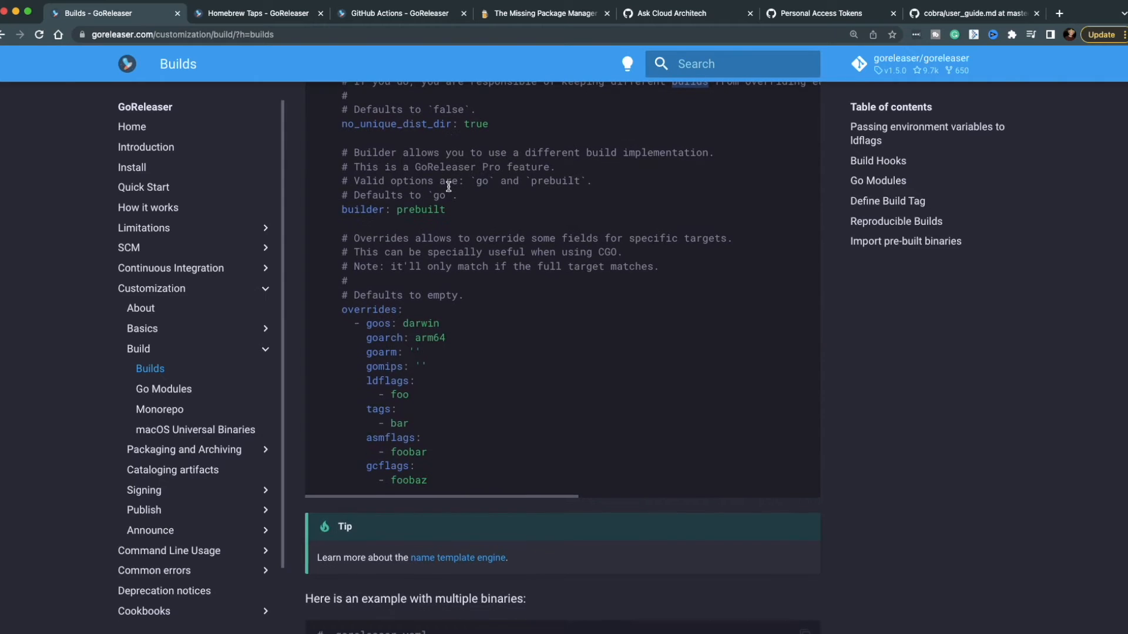
pyautogui.press('super+Tab')
pyautogui.press('Return')
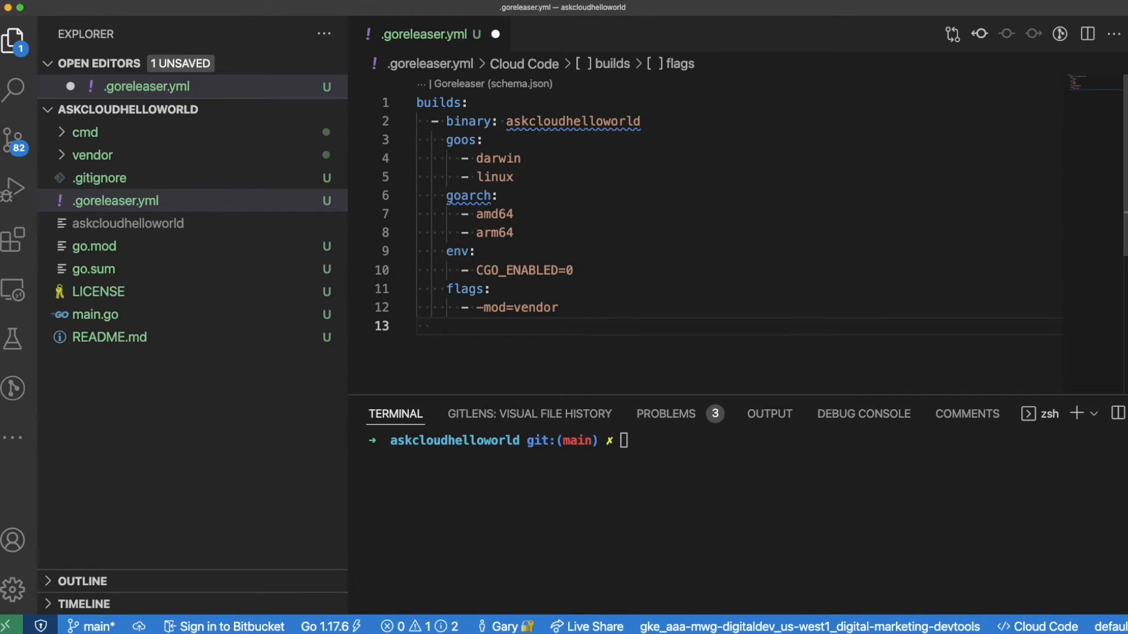
# - Add a release section with prerelease: auto below the builds block
pyautogui.press('Return')
pyautogui.write('re')
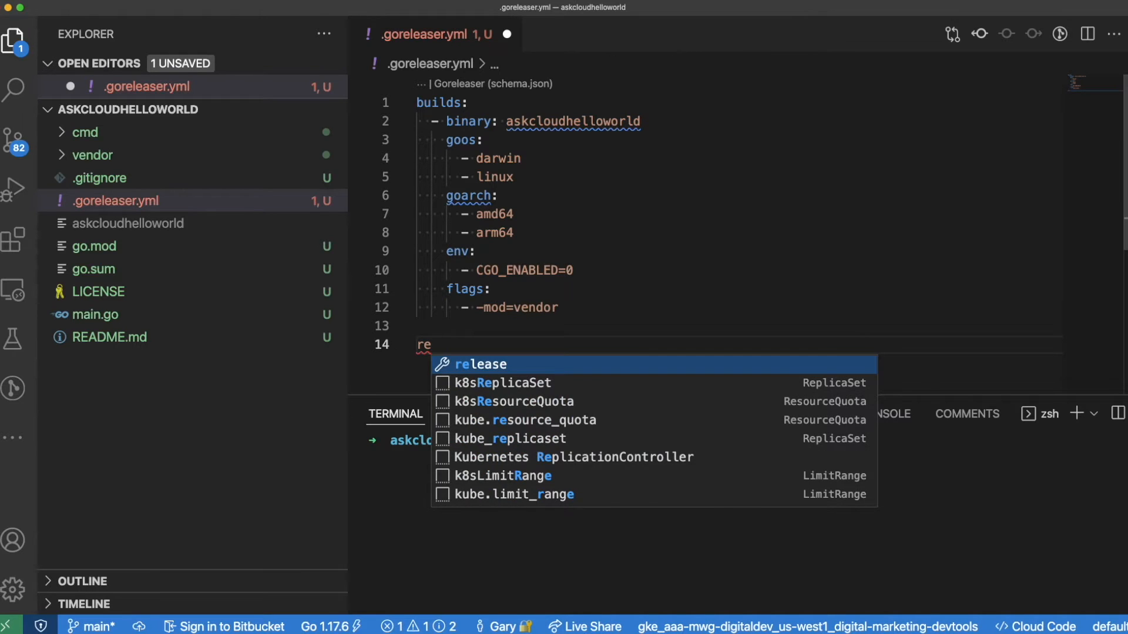
pyautogui.write('lease:')
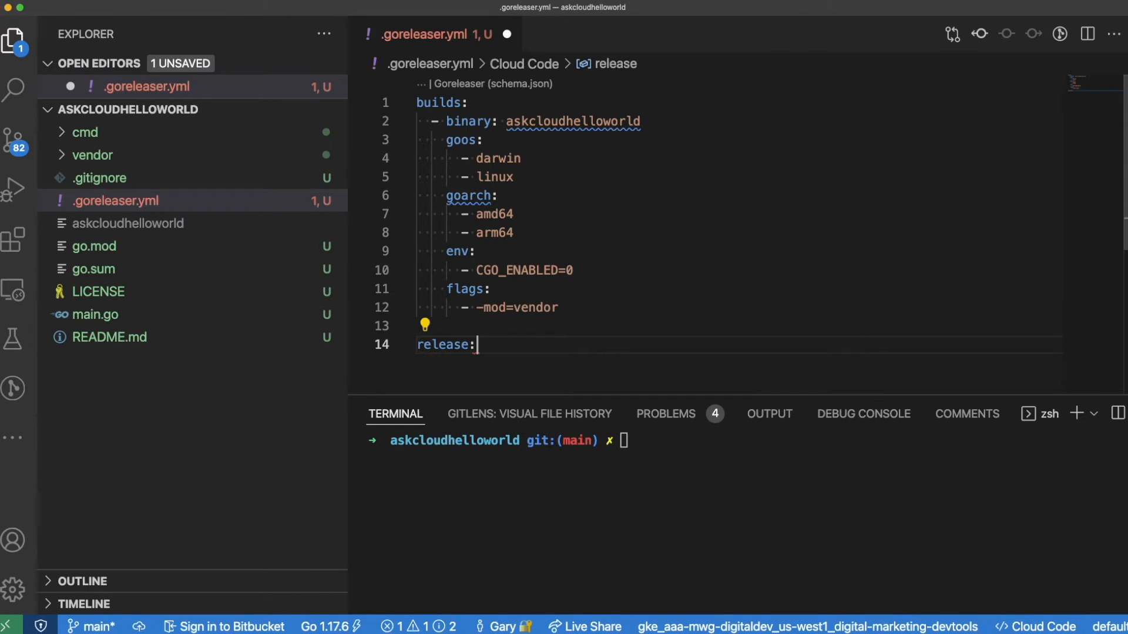
pyautogui.press('Return')
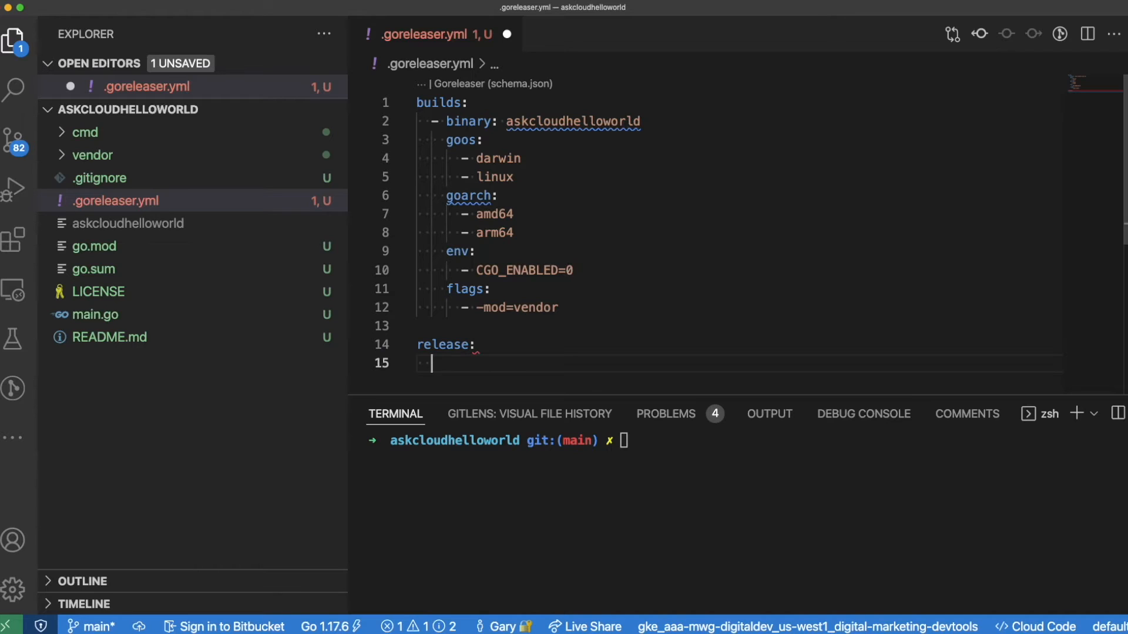
pyautogui.write('prere')
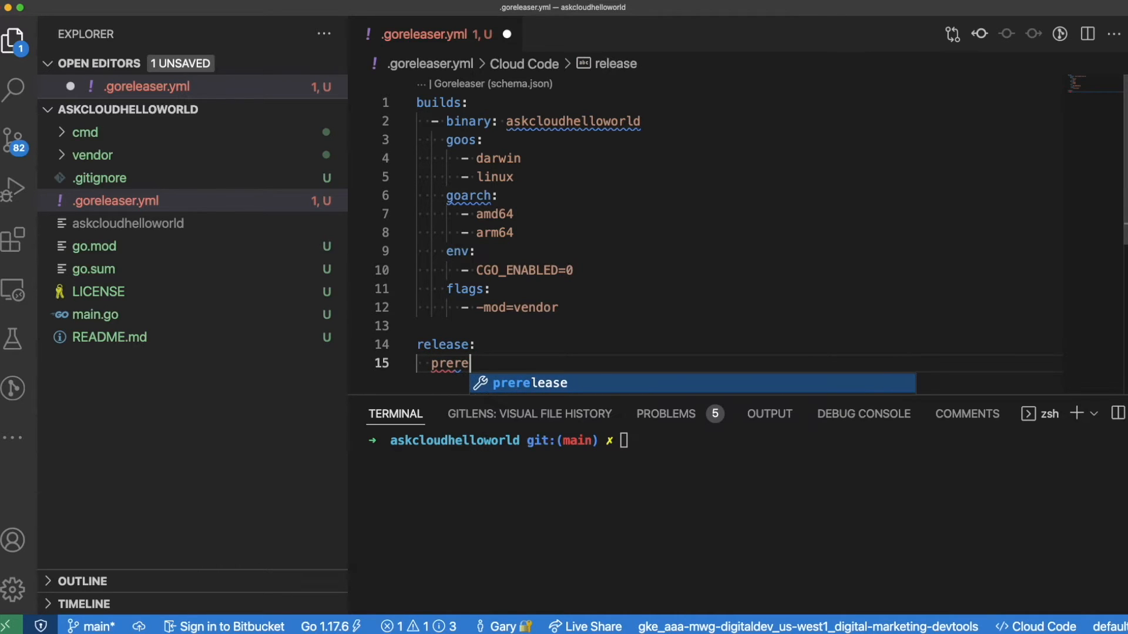
pyautogui.write('lease:')
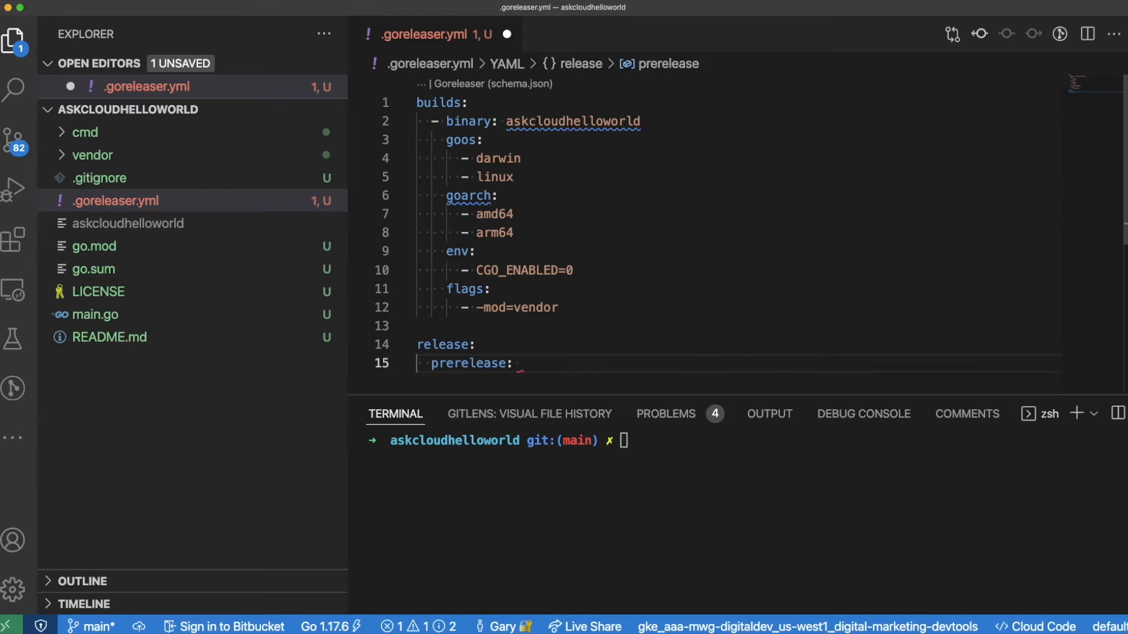
pyautogui.write(' auto')
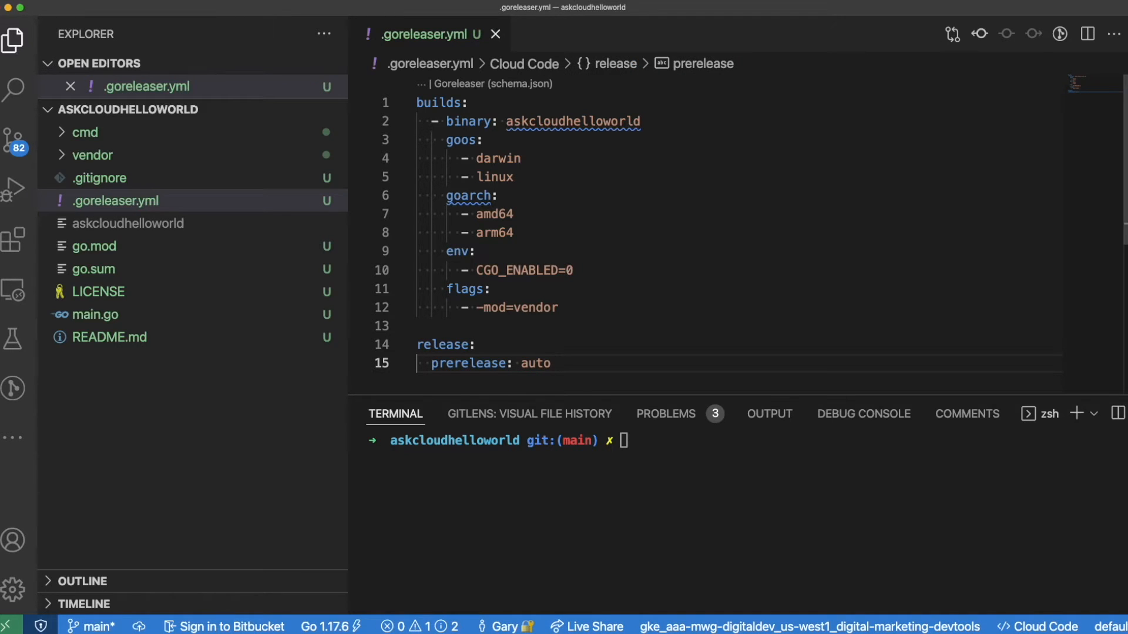
# - Search the GoReleaser docs for 'release' and open the Release customization page
pyautogui.press('super+Tab')
pyautogui.write('releas')
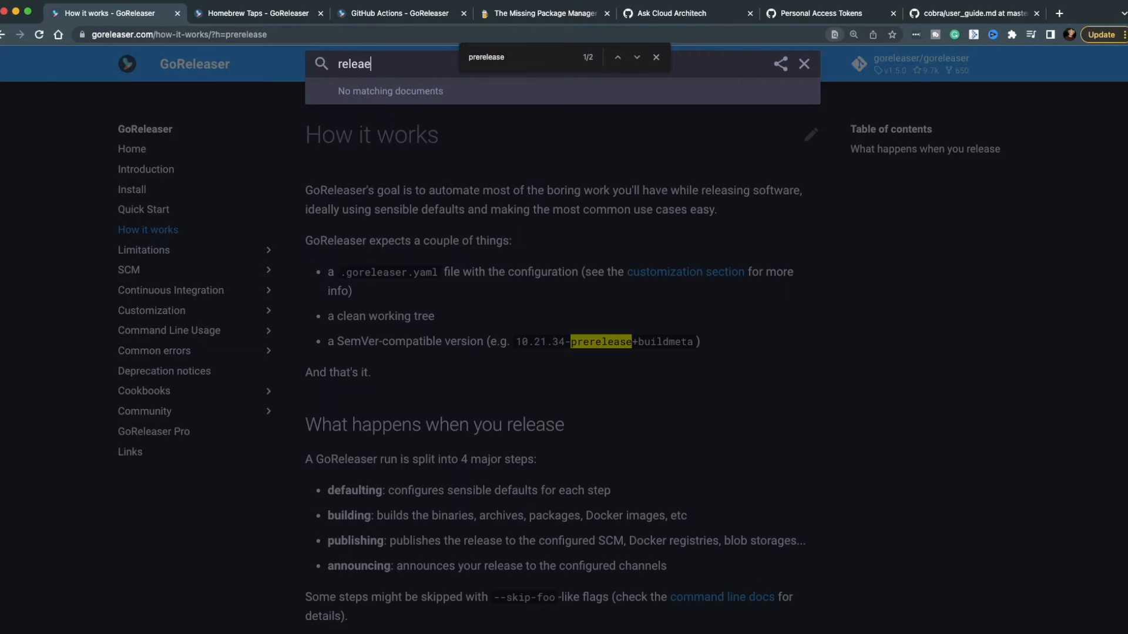
pyautogui.write('e')
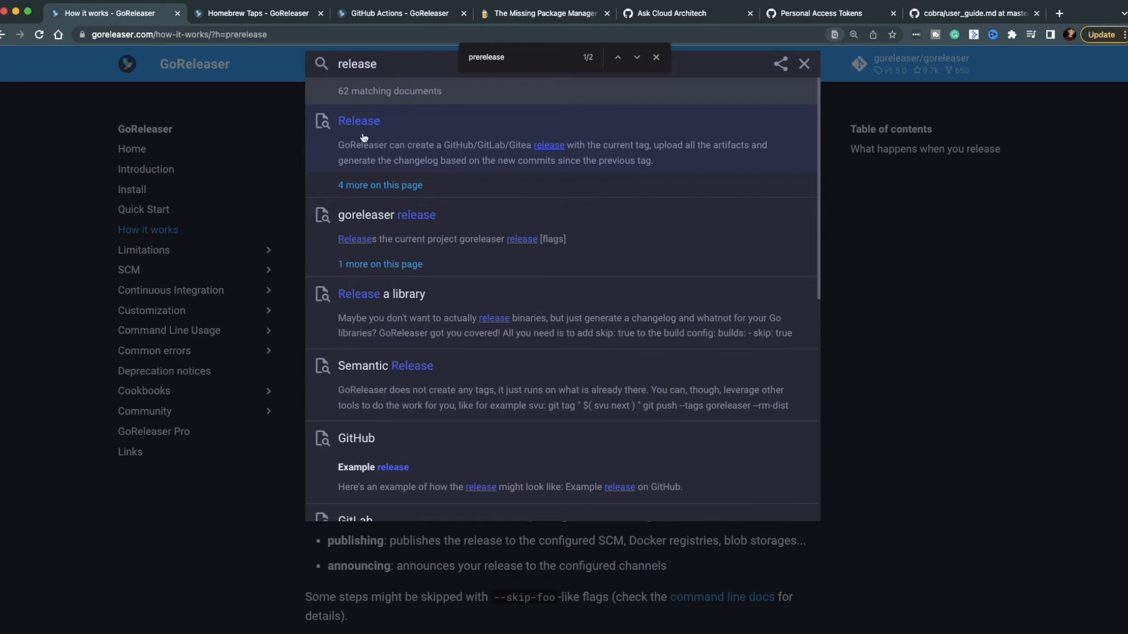
pyautogui.click(364, 139)
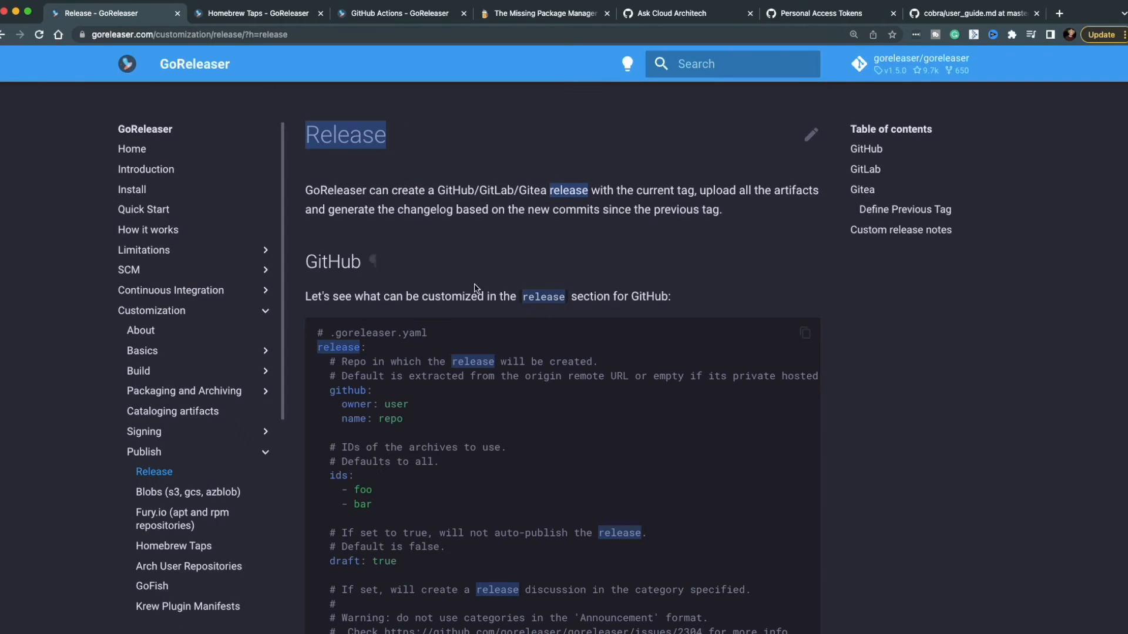
pyautogui.scroll(-2, 474, 285)
pyautogui.scroll(-4, 473, 285)
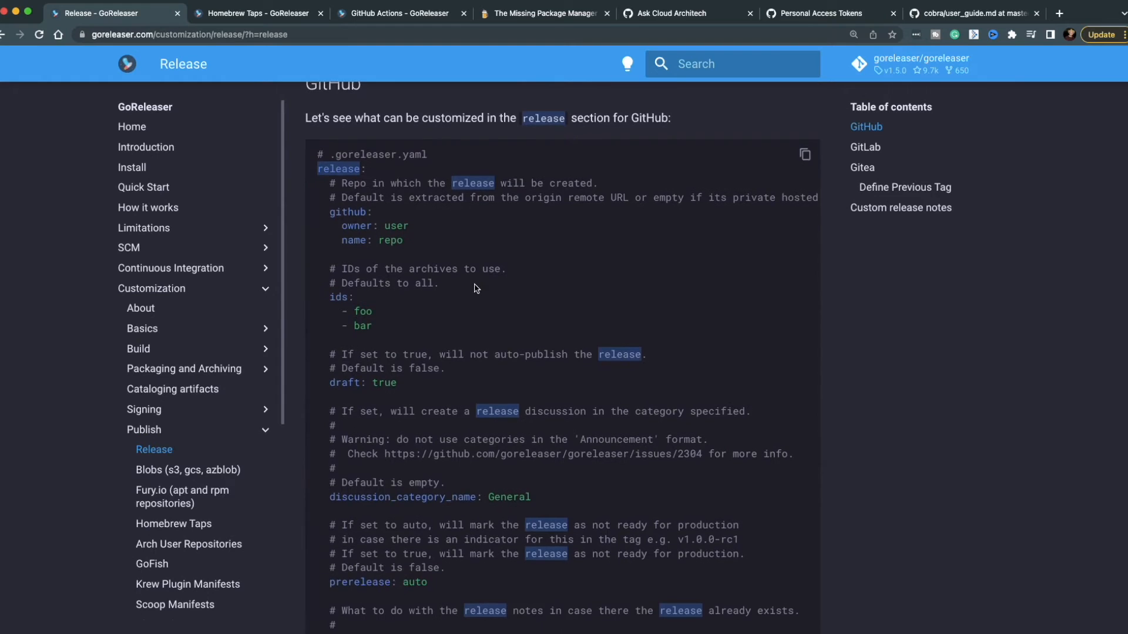
pyautogui.moveTo(429, 502); pyautogui.dragTo(318, 446)
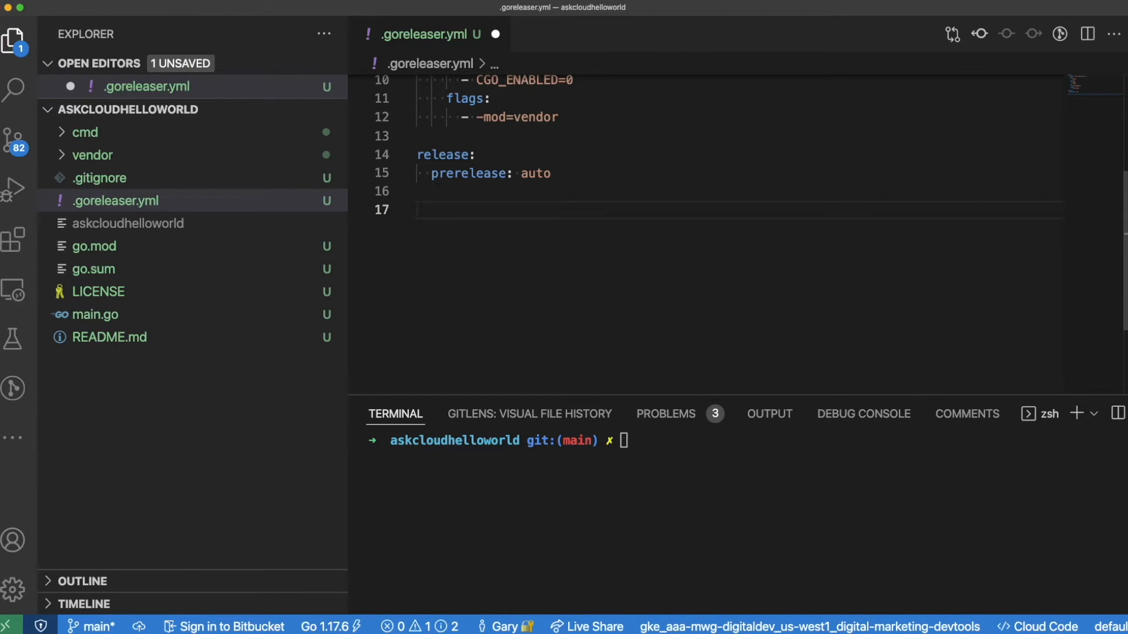
pyautogui.write('universal')
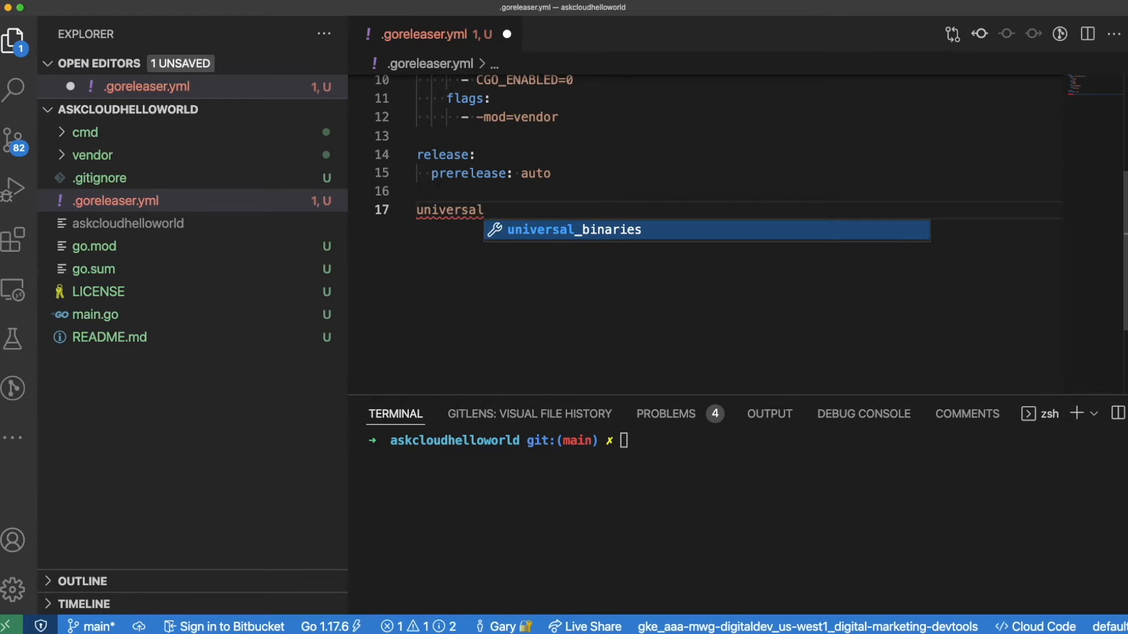
pyautogui.write('_')
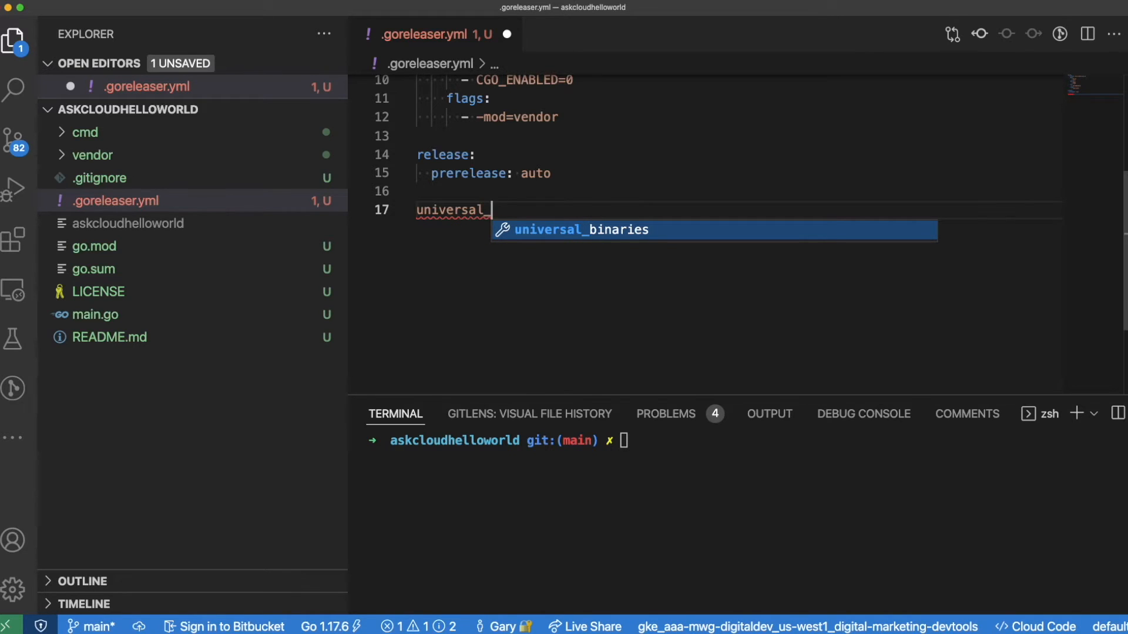
pyautogui.write('bin')
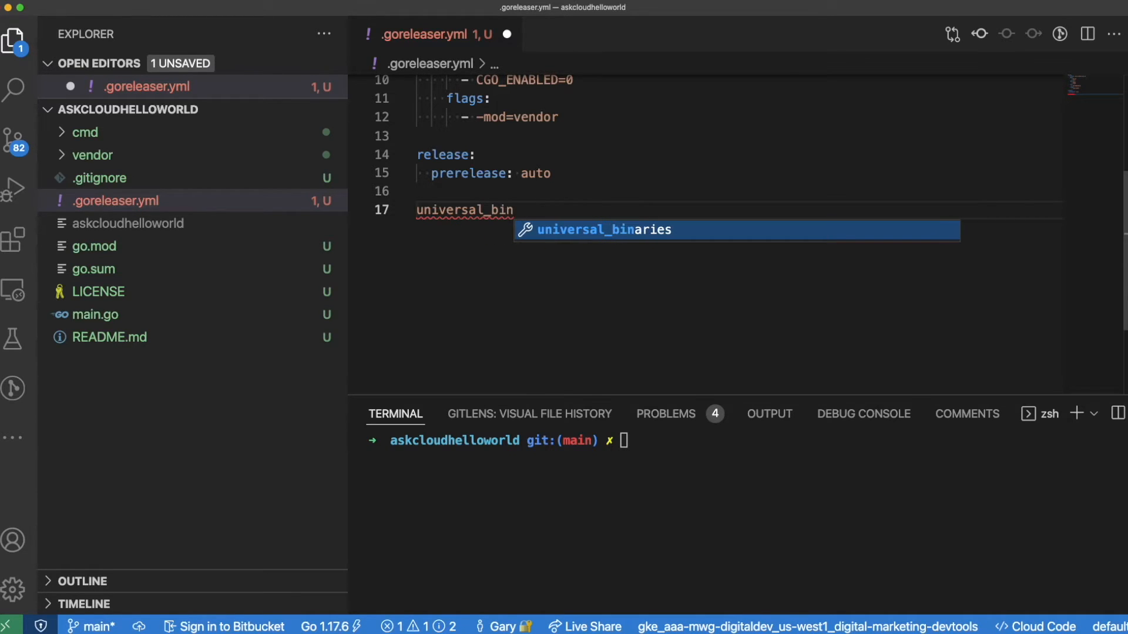
pyautogui.write('arie')
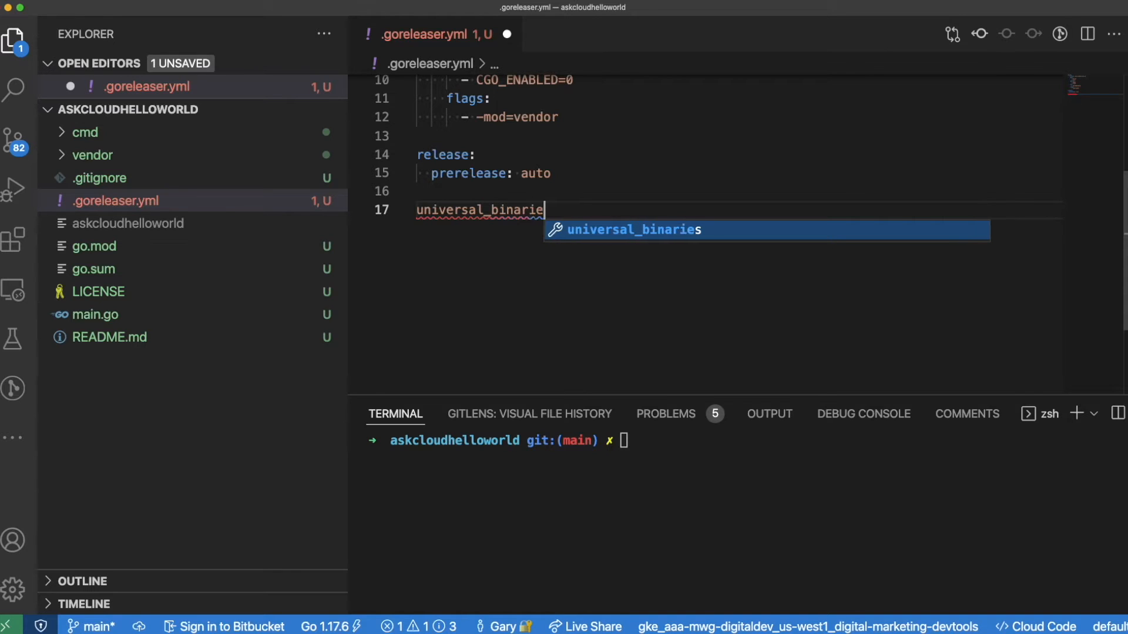
pyautogui.write('s:')
# - Add universal_binaries with '- replace: true' and save .goreleaser.yml
pyautogui.press('Return')
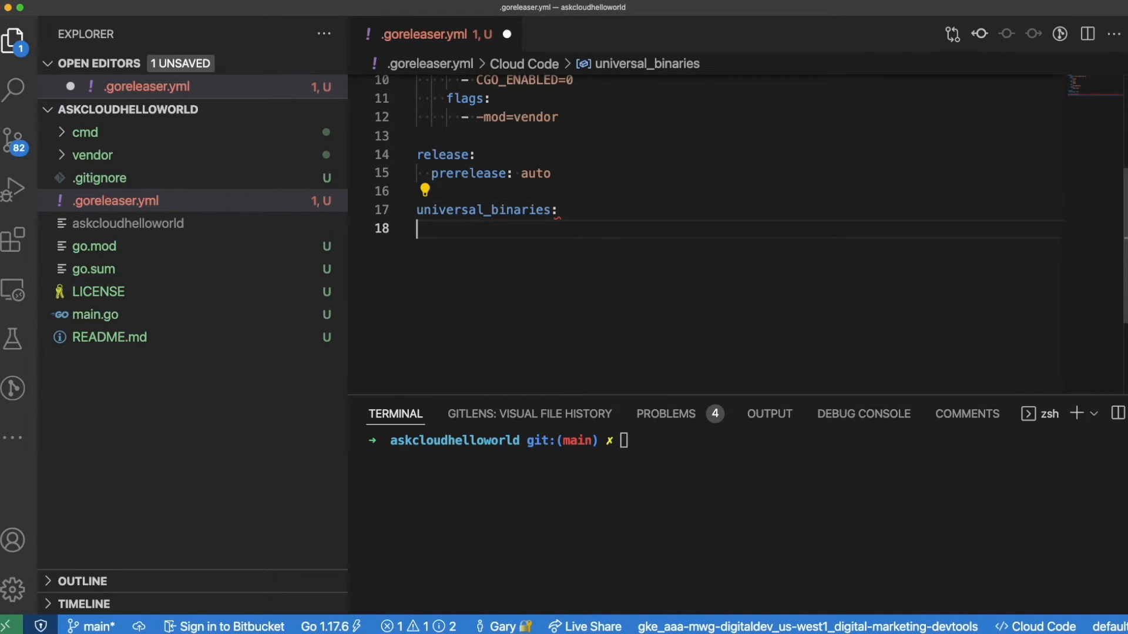
pyautogui.press('Tab')
pyautogui.write('- ')
pyautogui.write('replace')
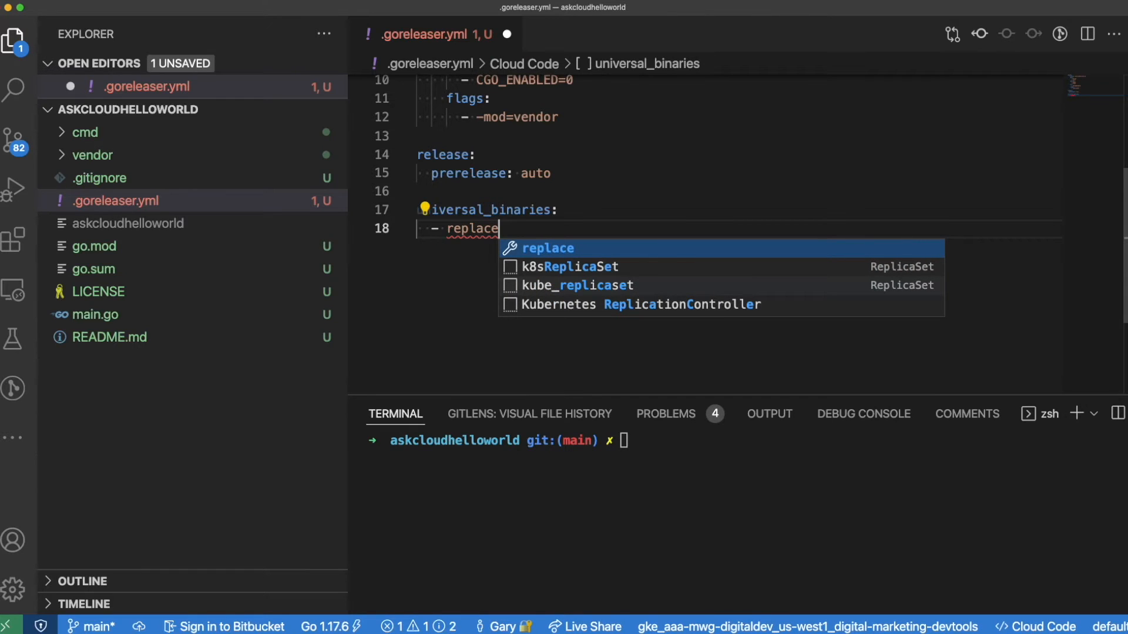
pyautogui.write(': true')
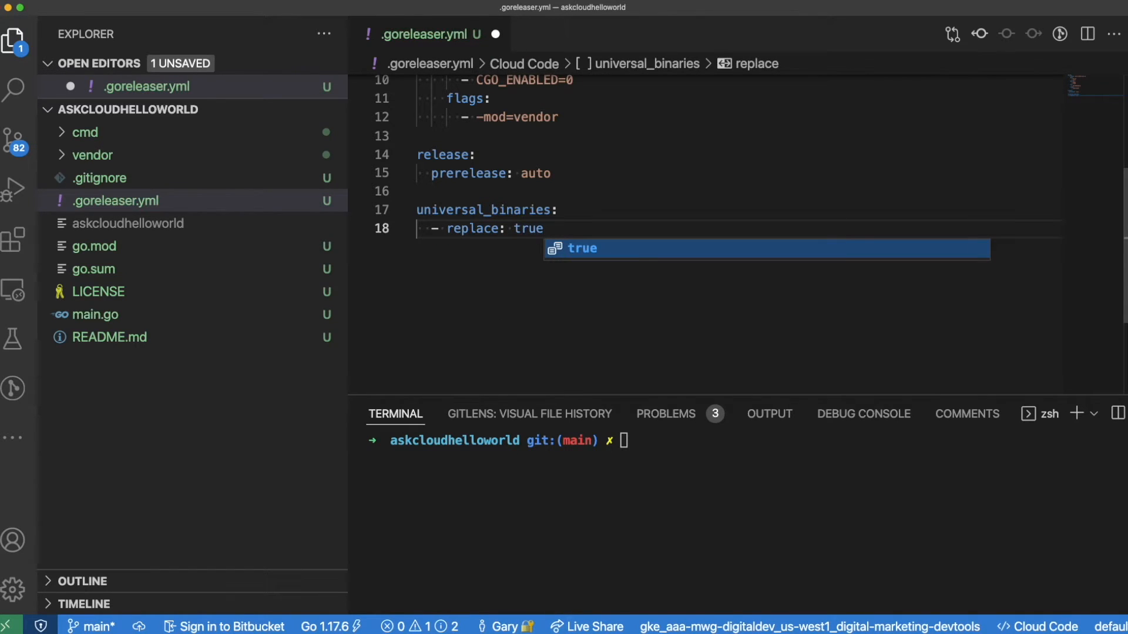
pyautogui.hotkey('ctrl', 's')
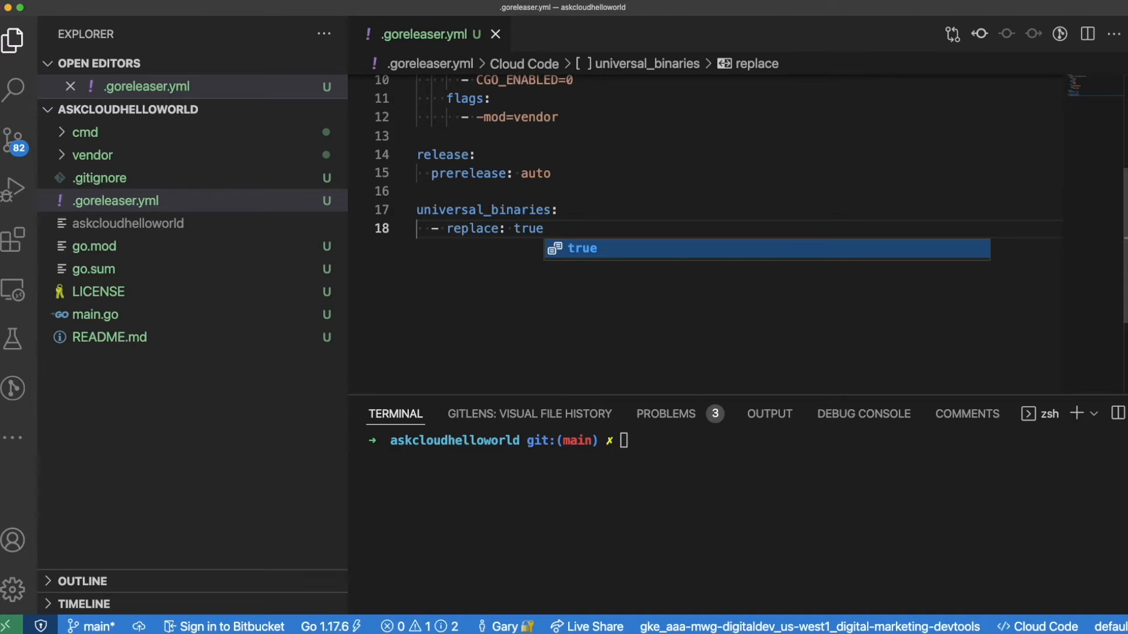
# - Open the macOS Universal Binaries docs and select the explanation of the replace option
pyautogui.press('super+Tab')
pyautogui.write('univer')
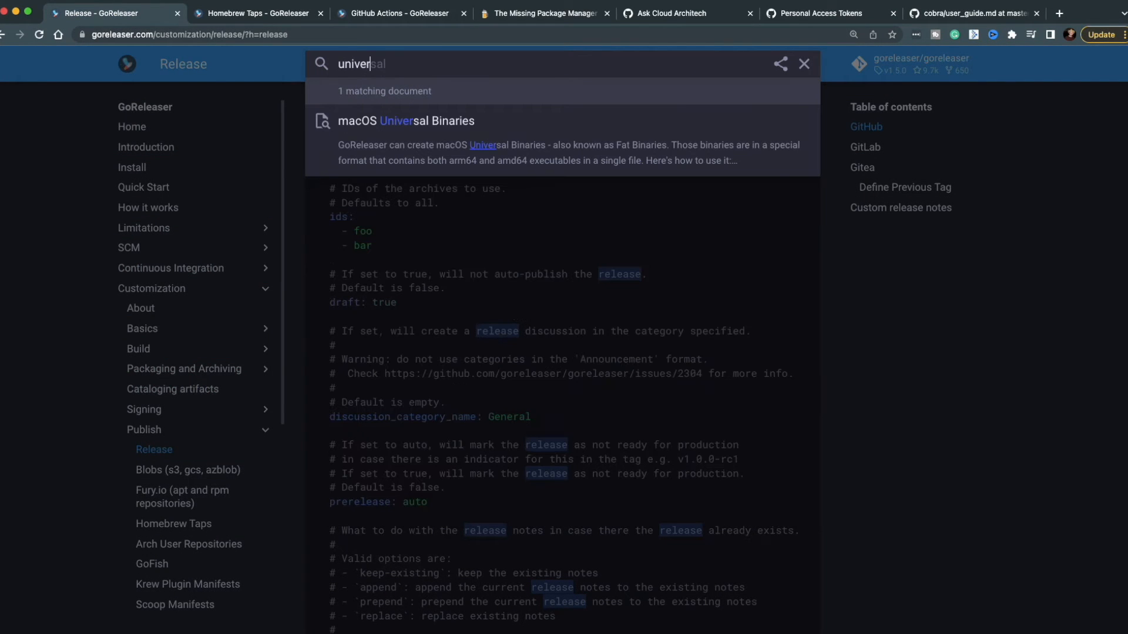
pyautogui.press('Return')
pyautogui.scroll(-5, 564, 352)
pyautogui.moveTo(335, 335); pyautogui.dragTo(463, 394)
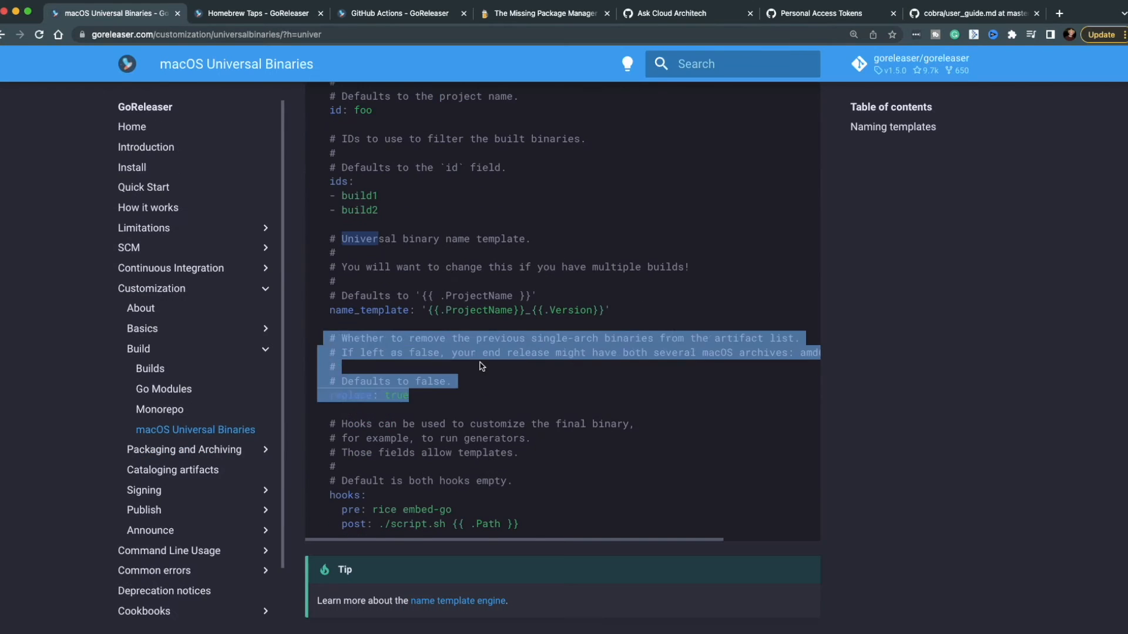
pyautogui.click(464, 394)
pyautogui.press('super+Tab')
pyautogui.press('Return')
pyautogui.press('Return')
pyautogui.write('brews:')
pyautogui.press('Return')
pyautogui.write('-')
pyautogui.press('Return')
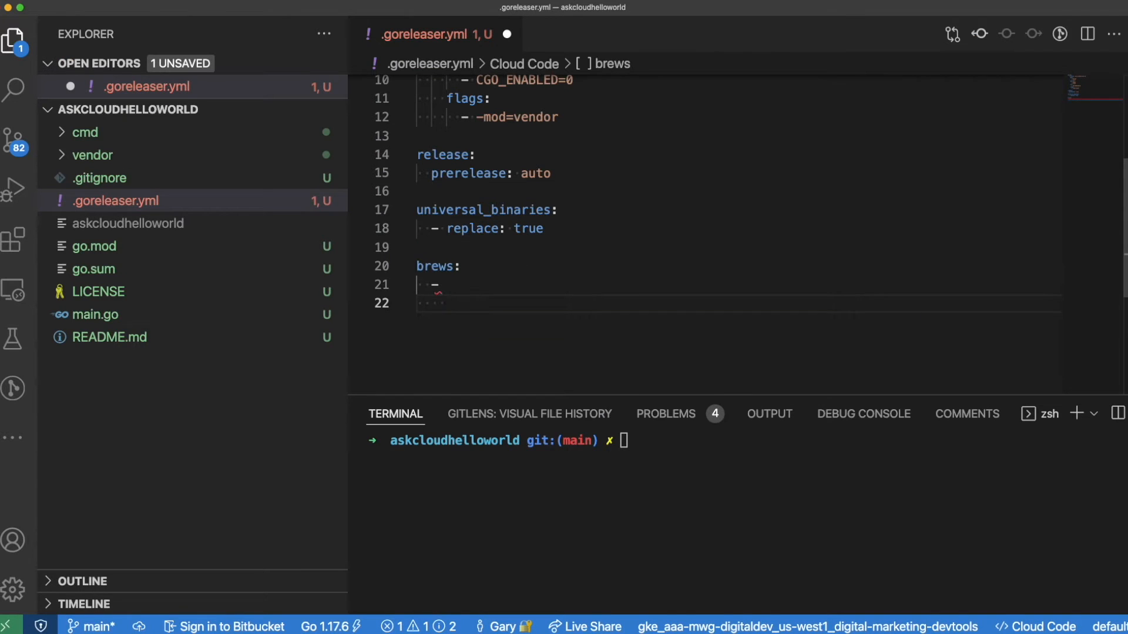
pyautogui.write('name: ')
pyautogui.write('as')
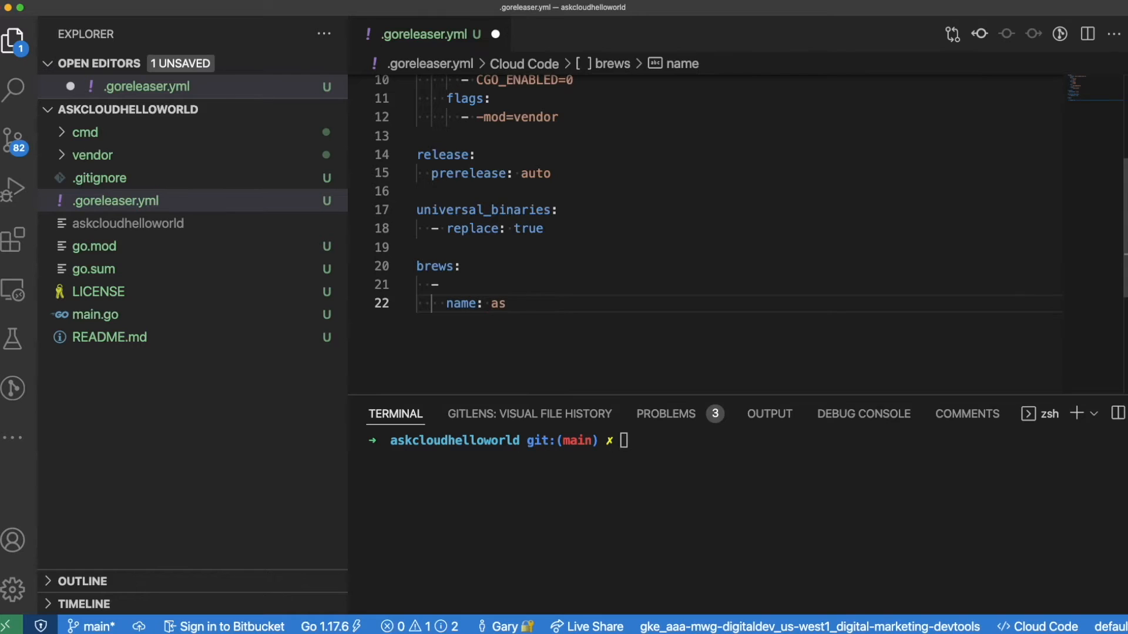
pyautogui.write('kcloud')
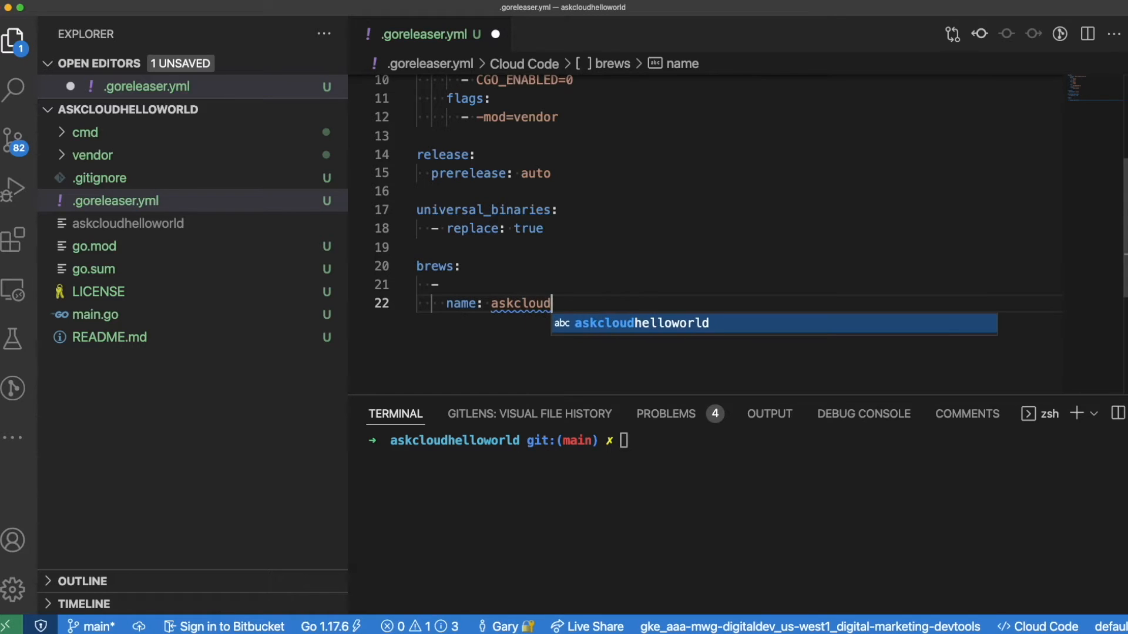
pyautogui.press('Tab')
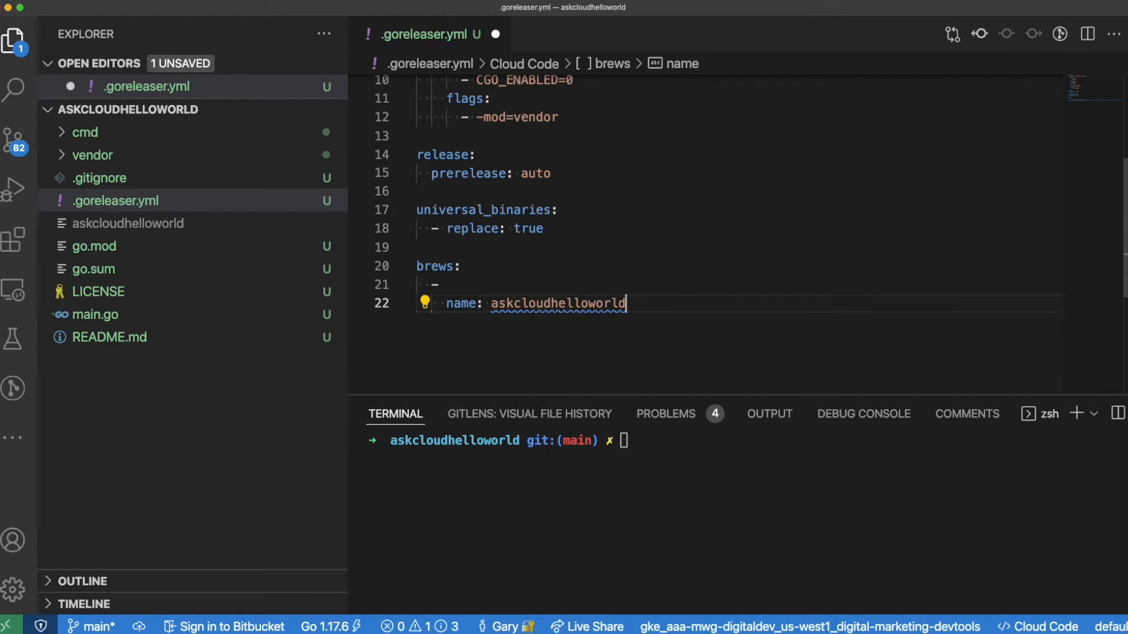
pyautogui.press('Return')
pyautogui.write('home')
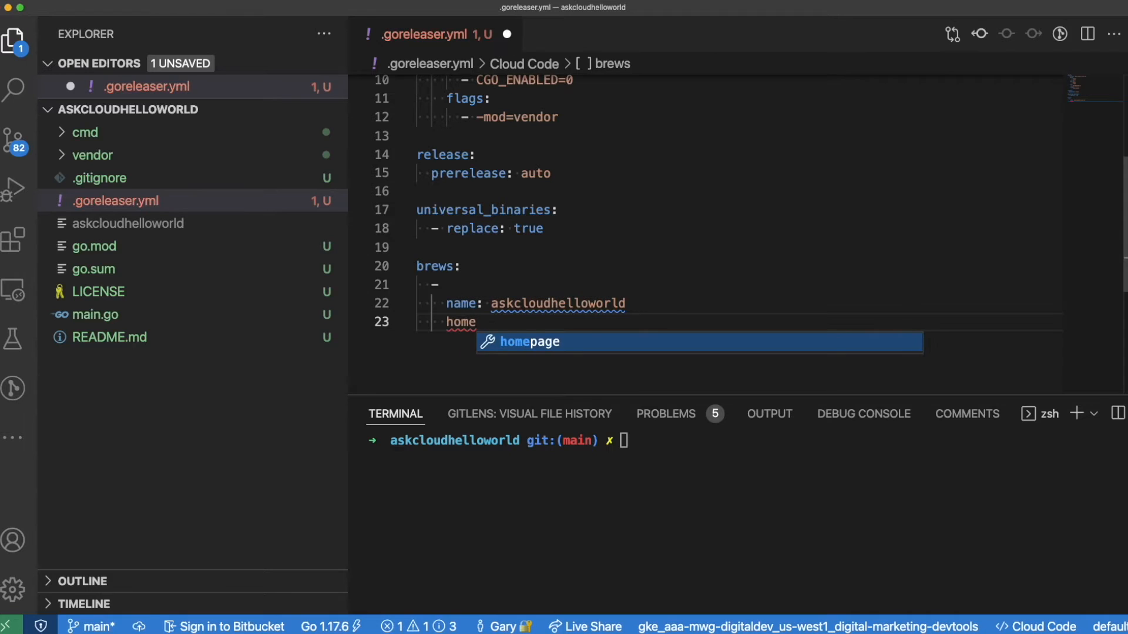
pyautogui.write('page: https://g')
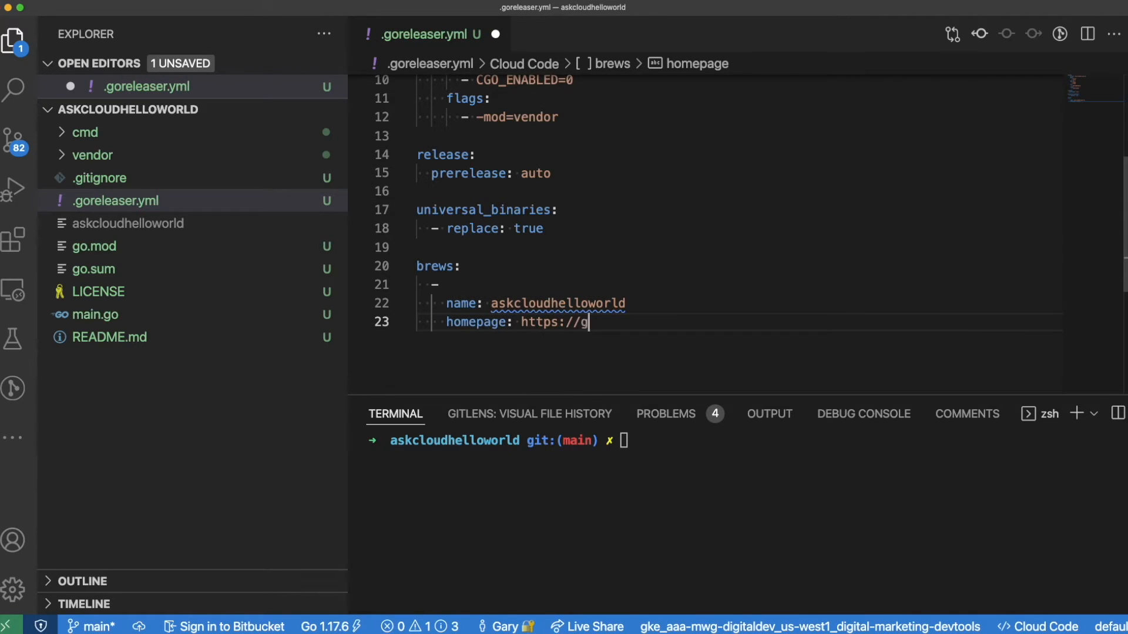
pyautogui.write('ithub.com')
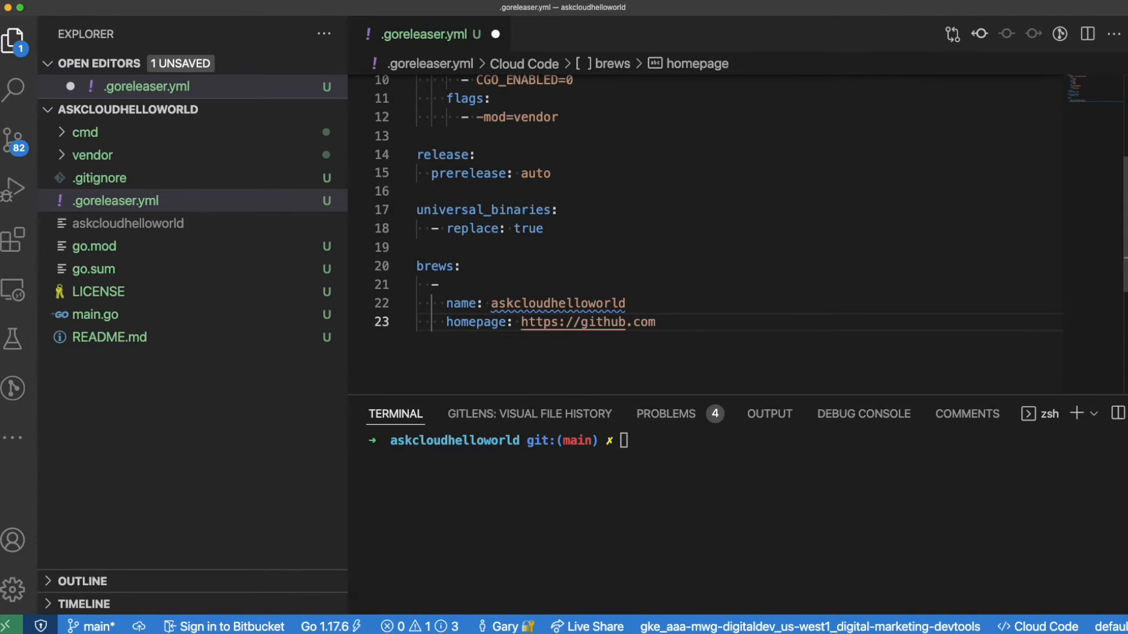
pyautogui.write('/askc')
pyautogui.write('loudarc')
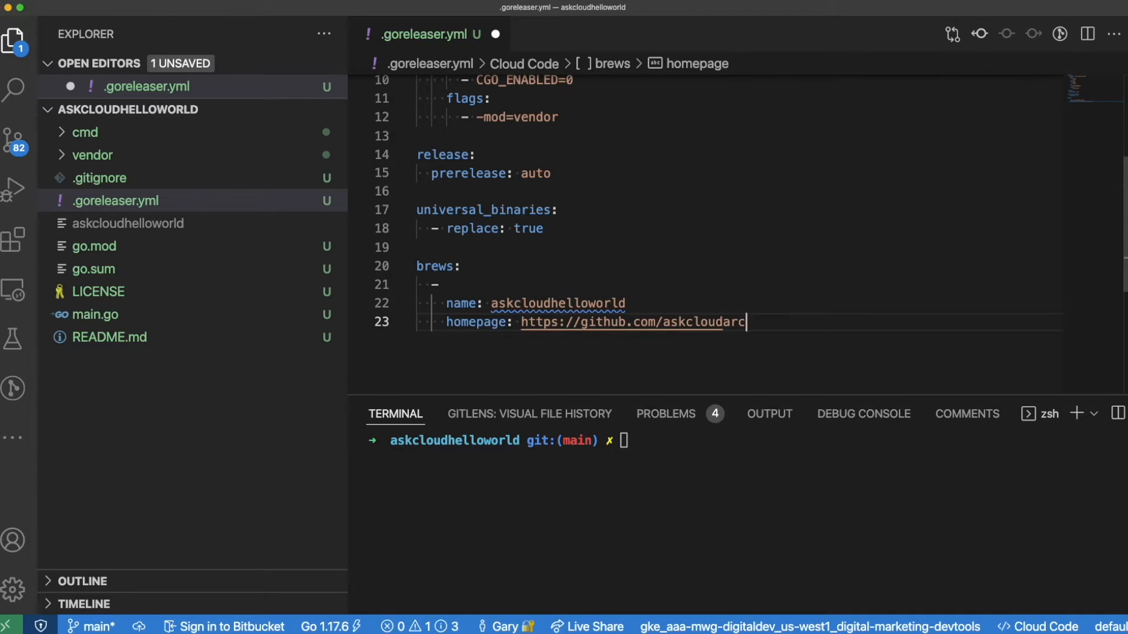
pyautogui.write('hitech/')
pyautogui.write('askc')
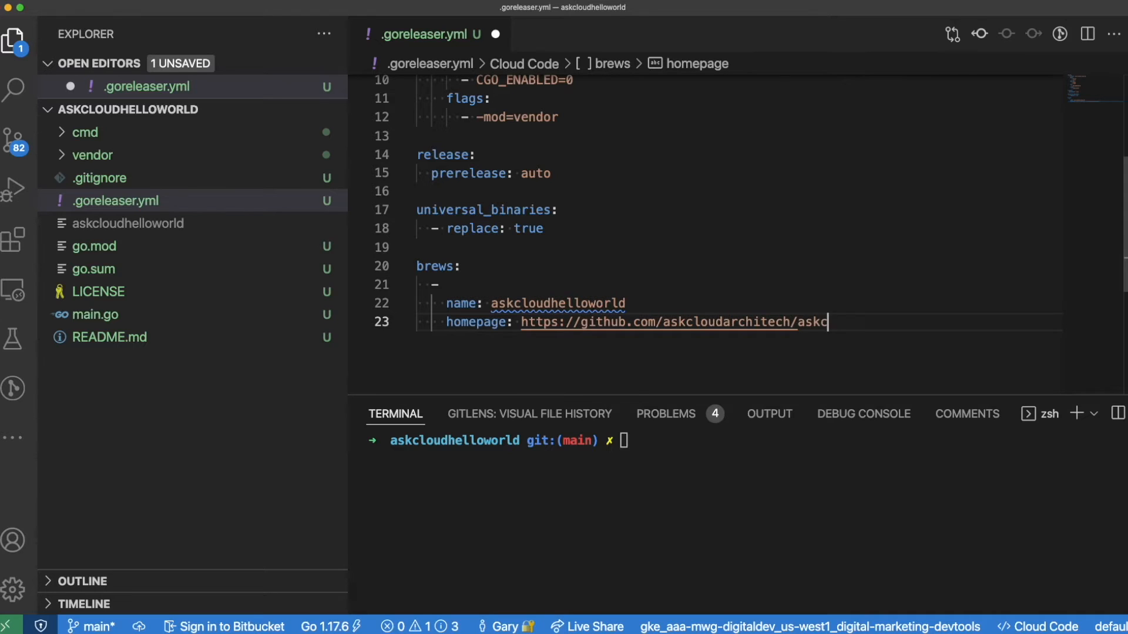
pyautogui.write('loudhello')
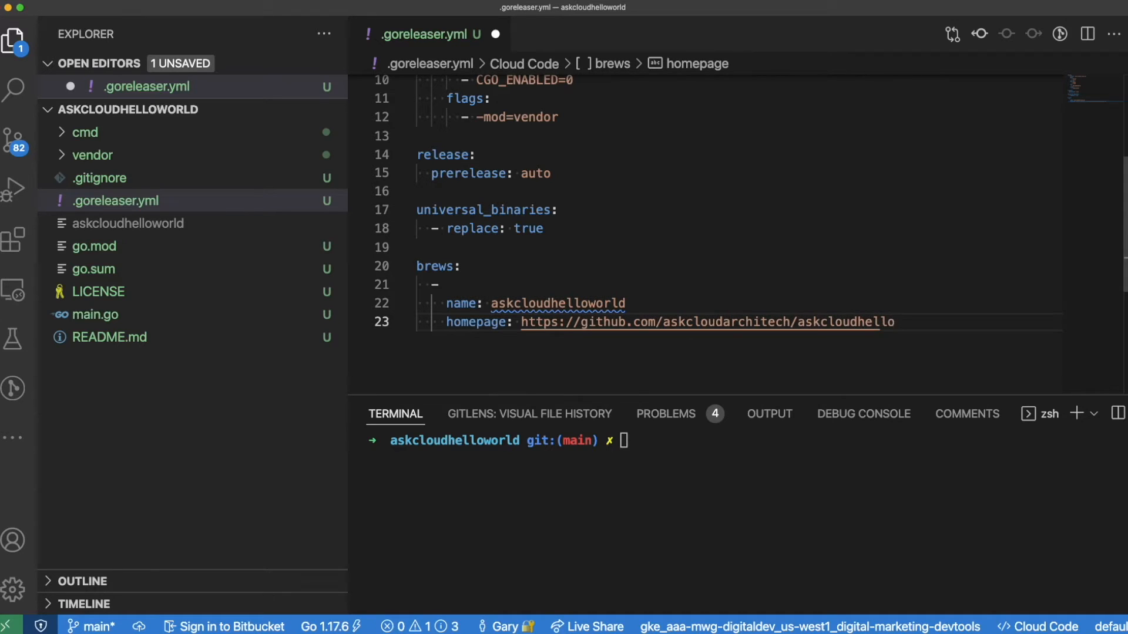
pyautogui.write('world')
pyautogui.press('Return')
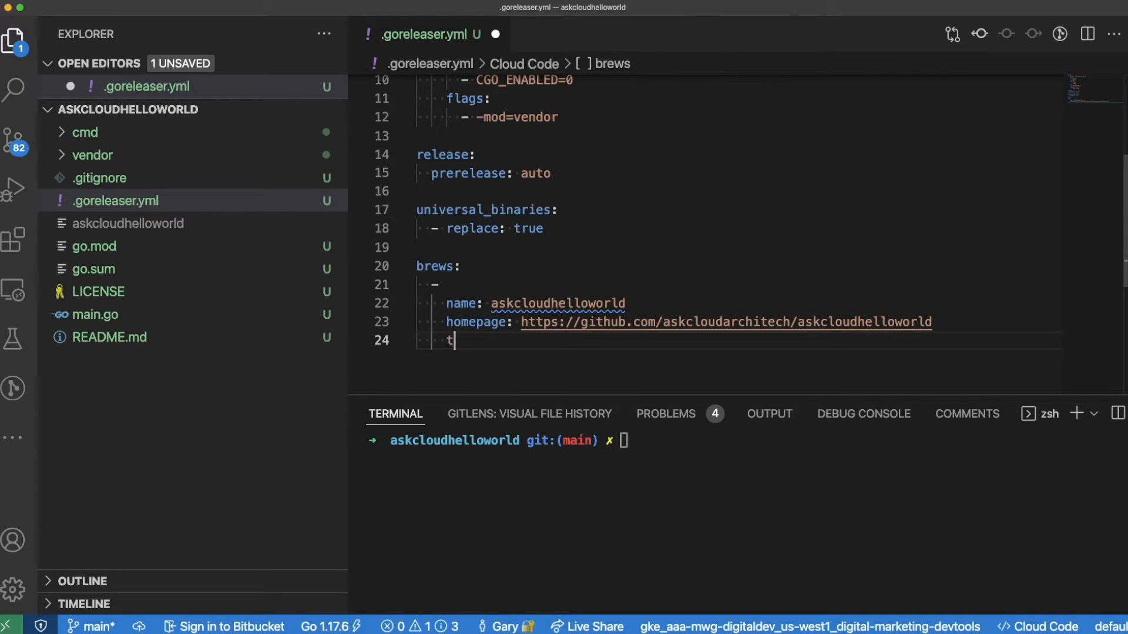
pyautogui.write('tap')
# - Add tap with owner askcloudarchitech, trimming the autocompleted URL down to the owner name
pyautogui.press('Return')
pyautogui.write('owner')
pyautogui.press('Return')
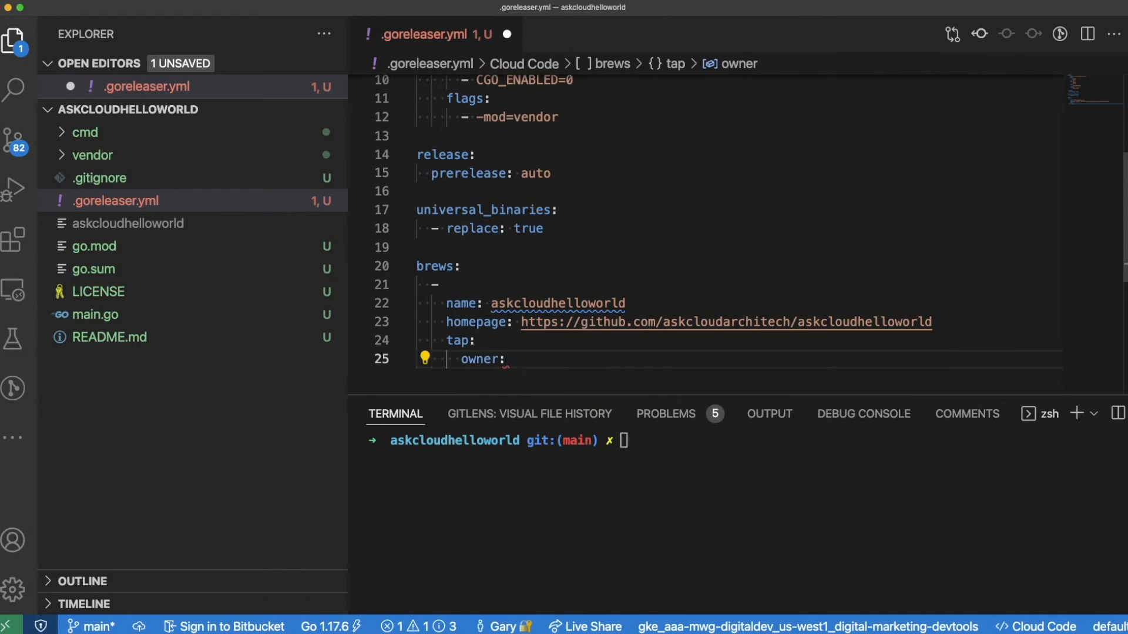
pyautogui.write('askcloud')
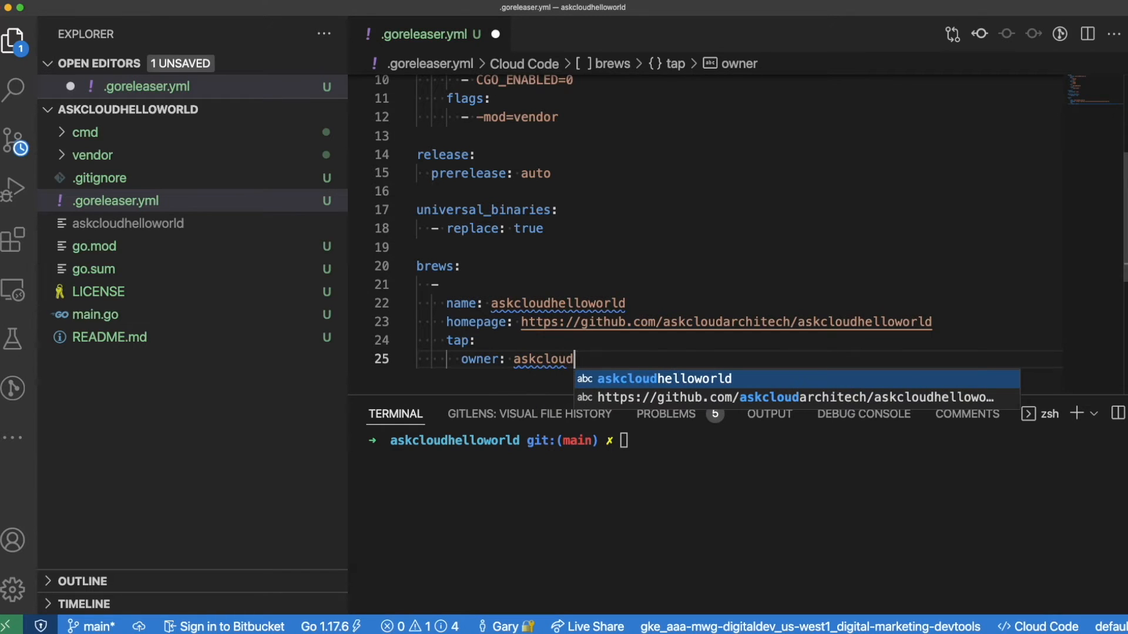
pyautogui.write('archite')
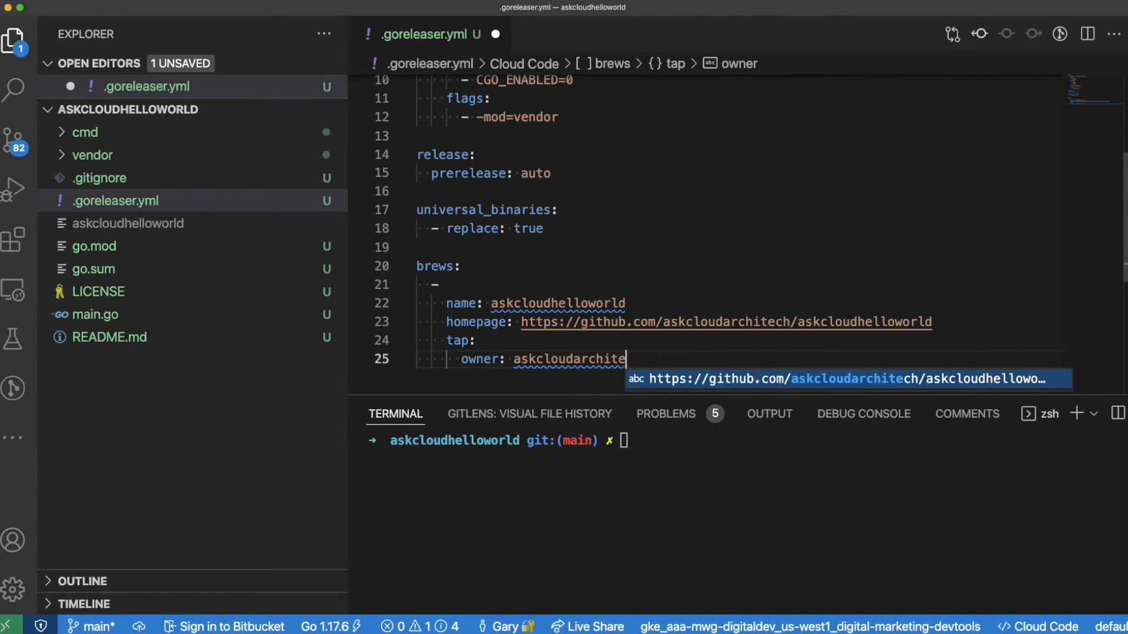
pyautogui.write('ch')
pyautogui.press('Return')
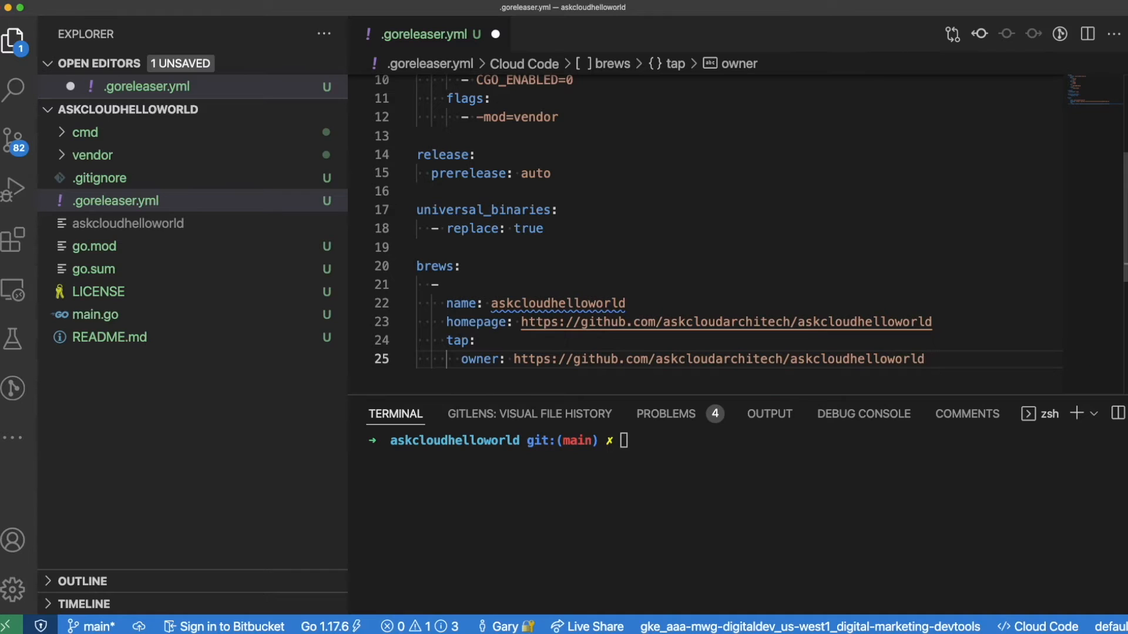
pyautogui.press('BackSpace')
pyautogui.press('BackSpace')
pyautogui.press('BackSpace')
pyautogui.press('BackSpace')
pyautogui.press('BackSpace')
pyautogui.press('BackSpace')
pyautogui.press('BackSpace')
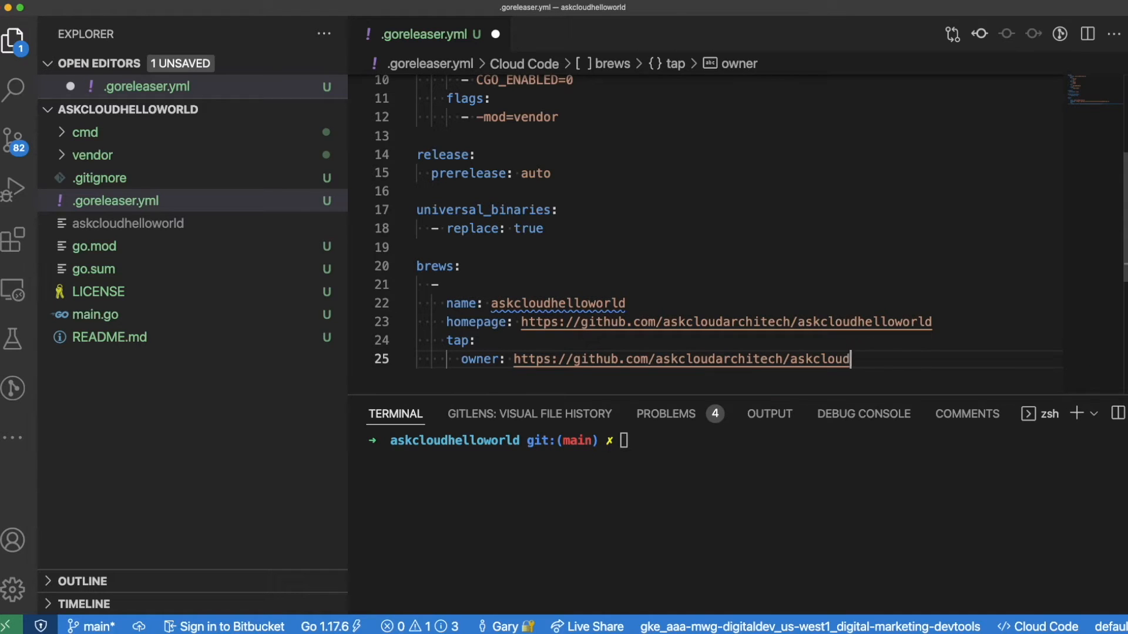
pyautogui.press('BackSpace')
pyautogui.press('BackSpace')
pyautogui.press('BackSpace')
pyautogui.press('BackSpace')
pyautogui.press('BackSpace')
pyautogui.press('BackSpace')
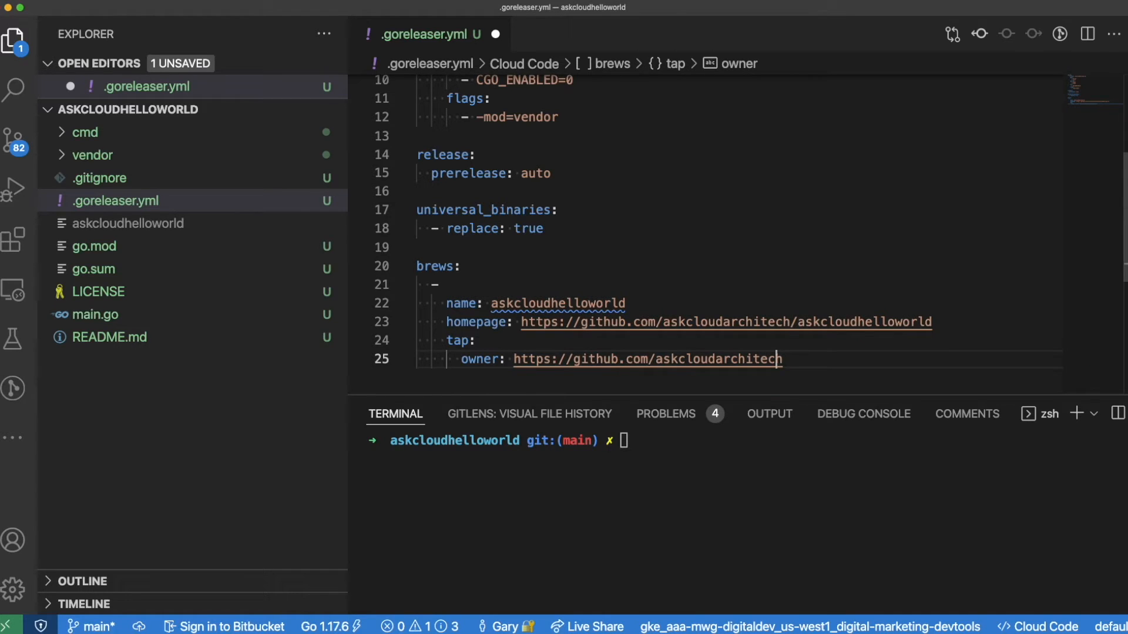
pyautogui.press('Left')
pyautogui.press('Left')
pyautogui.press('Left')
pyautogui.press('Left')
pyautogui.press('Left')
pyautogui.press('Left')
pyautogui.press('Left')
pyautogui.press('Left')
pyautogui.press('Left')
pyautogui.press('Left')
pyautogui.press('Left')
pyautogui.press('Left')
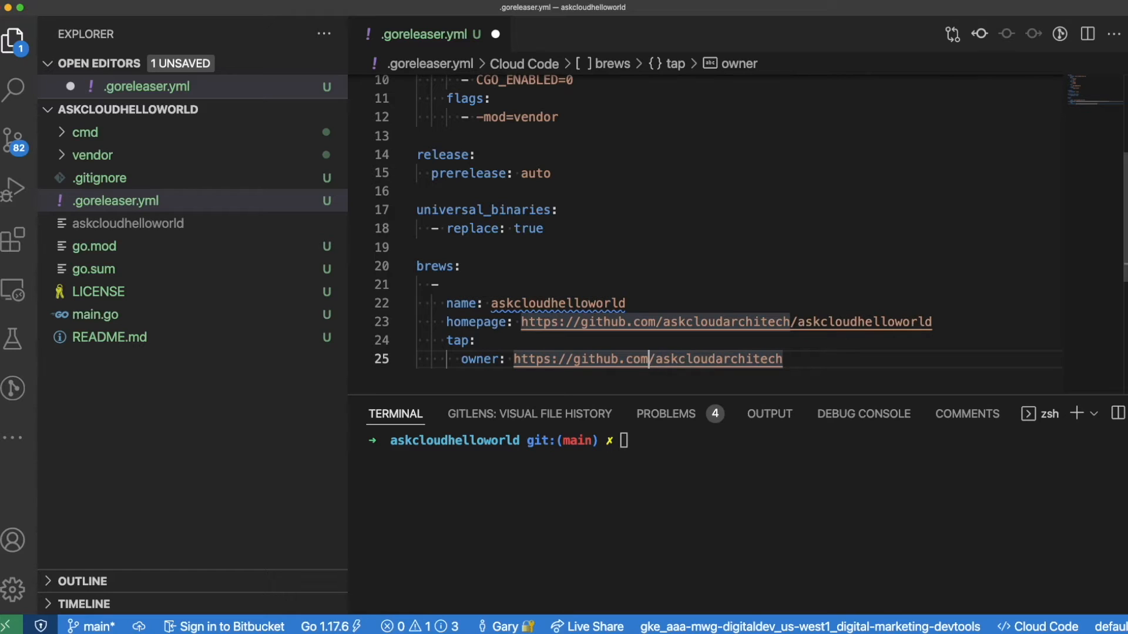
pyautogui.press('BackSpace')
pyautogui.press('BackSpace')
pyautogui.press('BackSpace')
pyautogui.press('BackSpace')
pyautogui.press('BackSpace')
pyautogui.press('BackSpace')
pyautogui.press('BackSpace')
pyautogui.press('End')
# - Set the tap name to homebrew-askcloudarchitech and outdent the following line out of the tap section
pyautogui.press('Return')
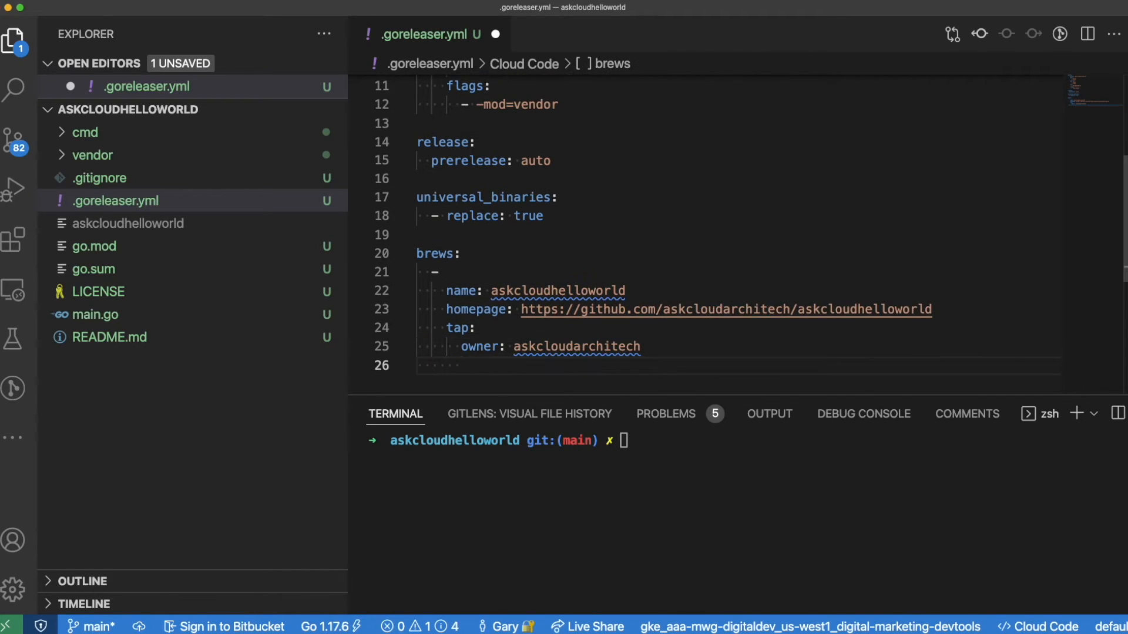
pyautogui.write('name: homebre')
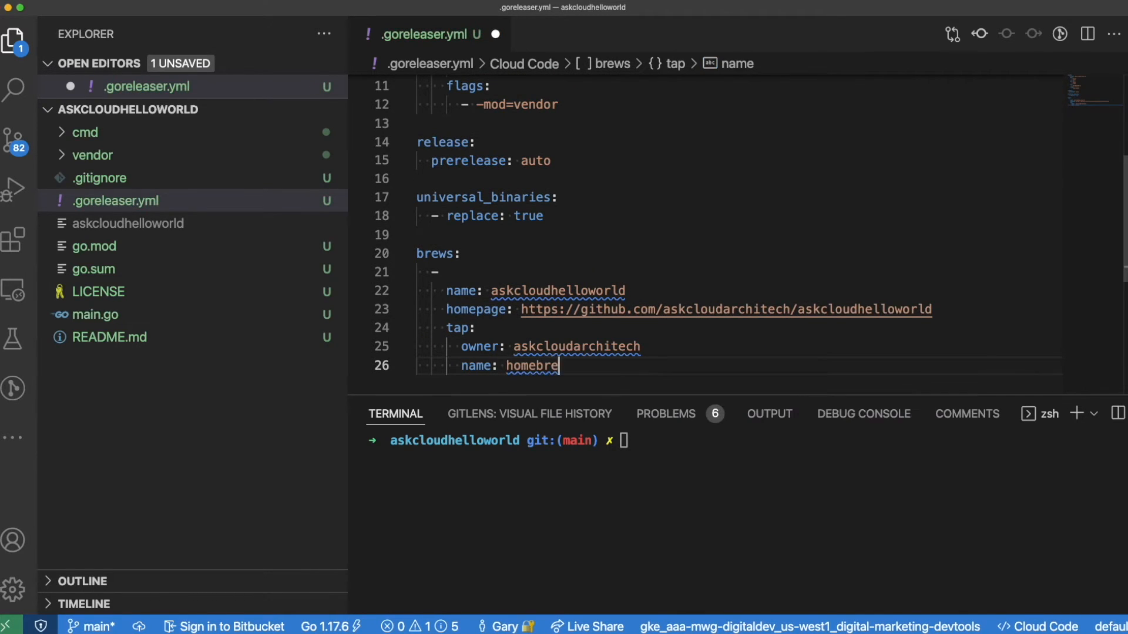
pyautogui.write('w-ask')
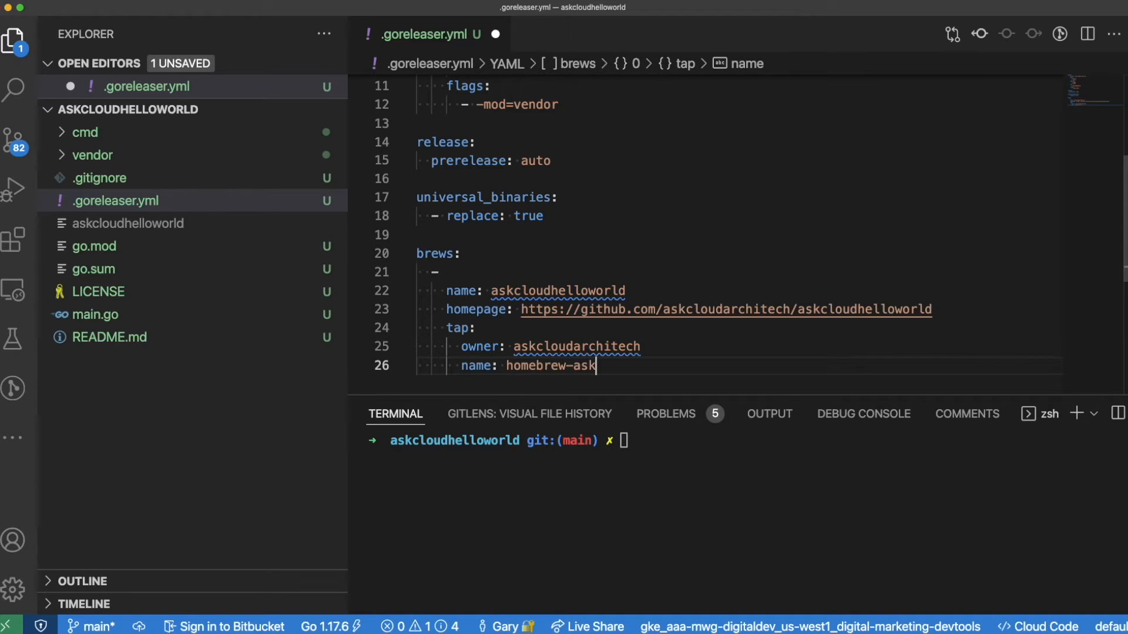
pyautogui.write('cloudarchi')
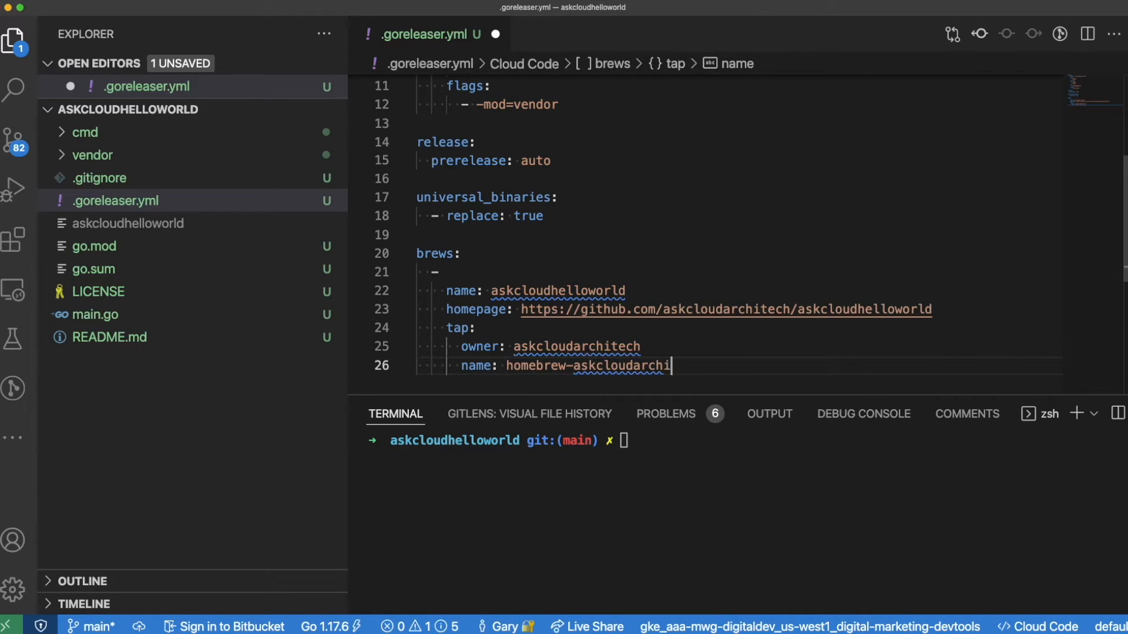
pyautogui.write('tech')
pyautogui.press('Return')
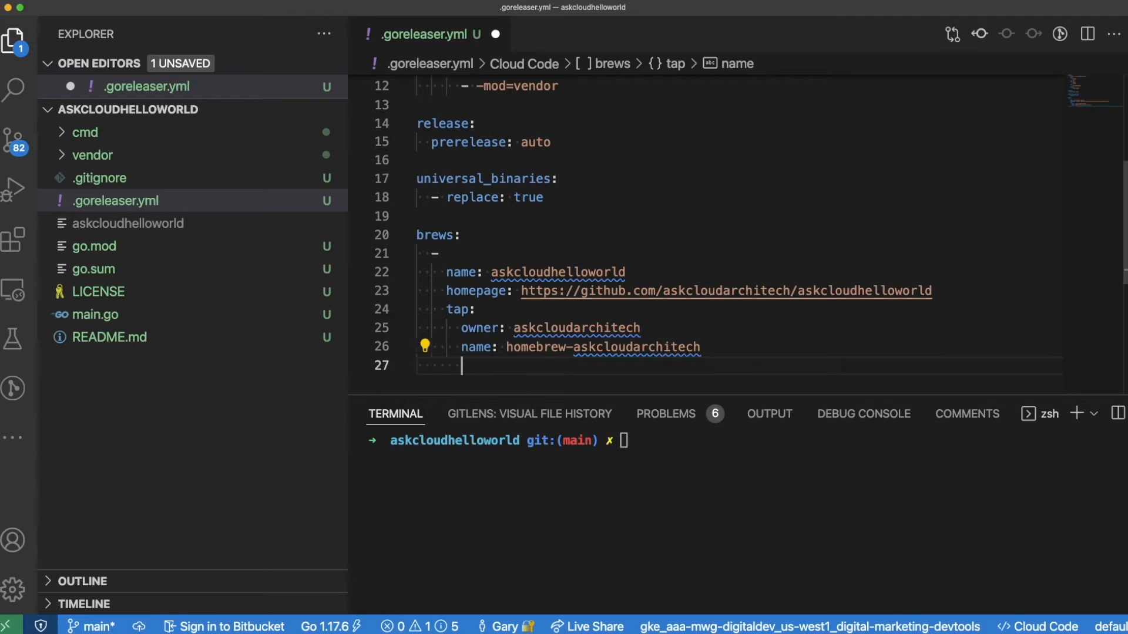
pyautogui.press('BackSpace')
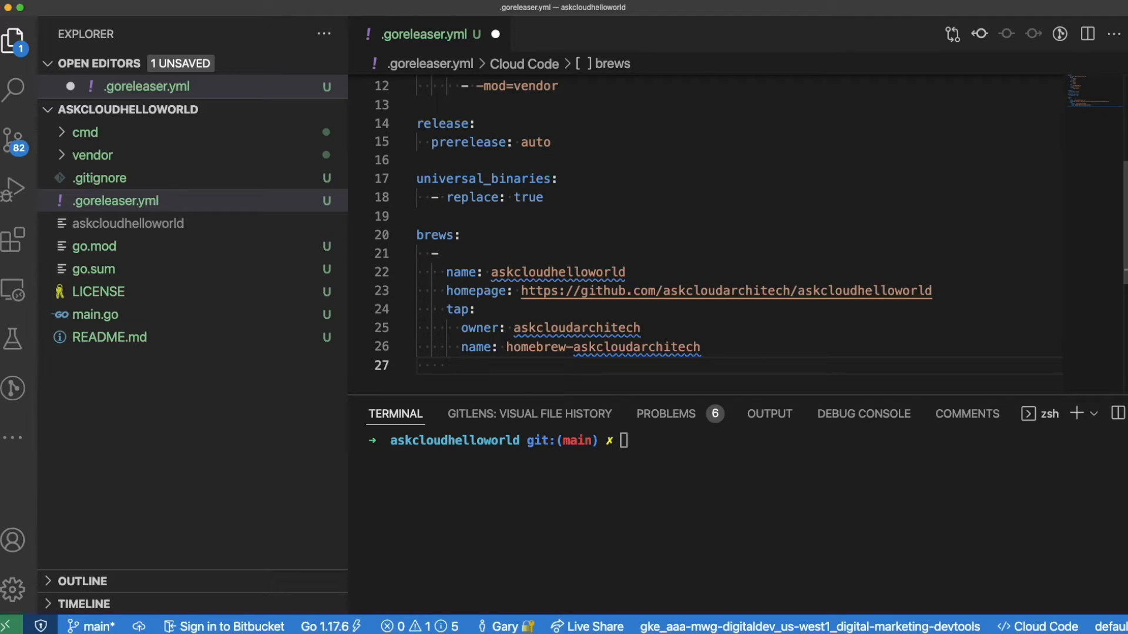
pyautogui.press('super+Tab')
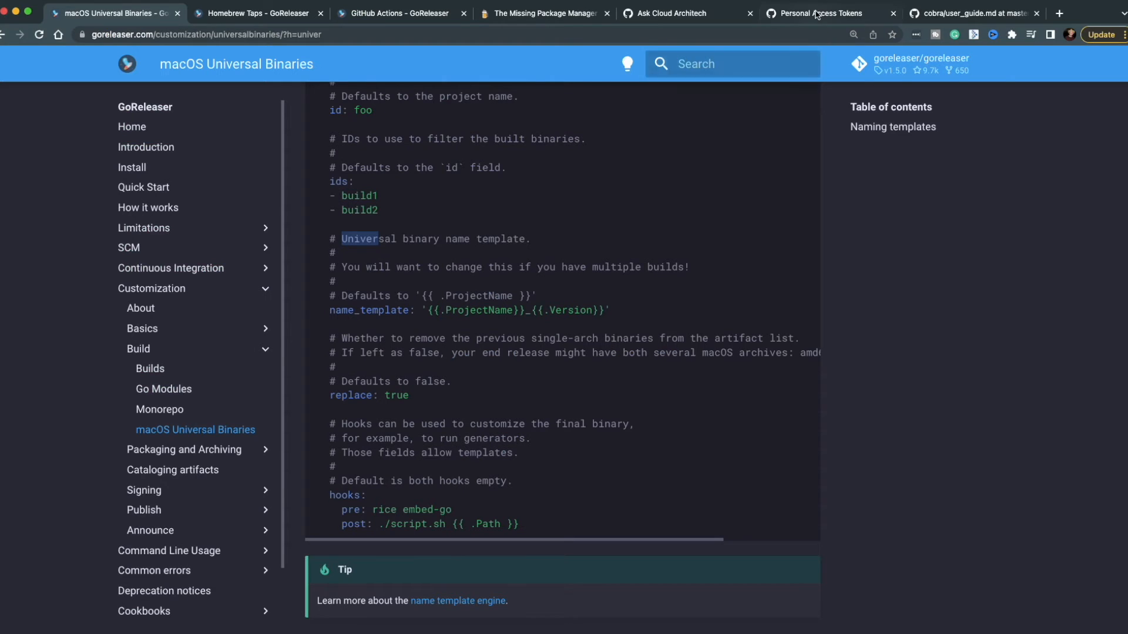
# - From the Ask Cloud Architech organization page, open the homebrew-askcloudarchitech tap repository to confirm its name
pyautogui.click(696, 13)
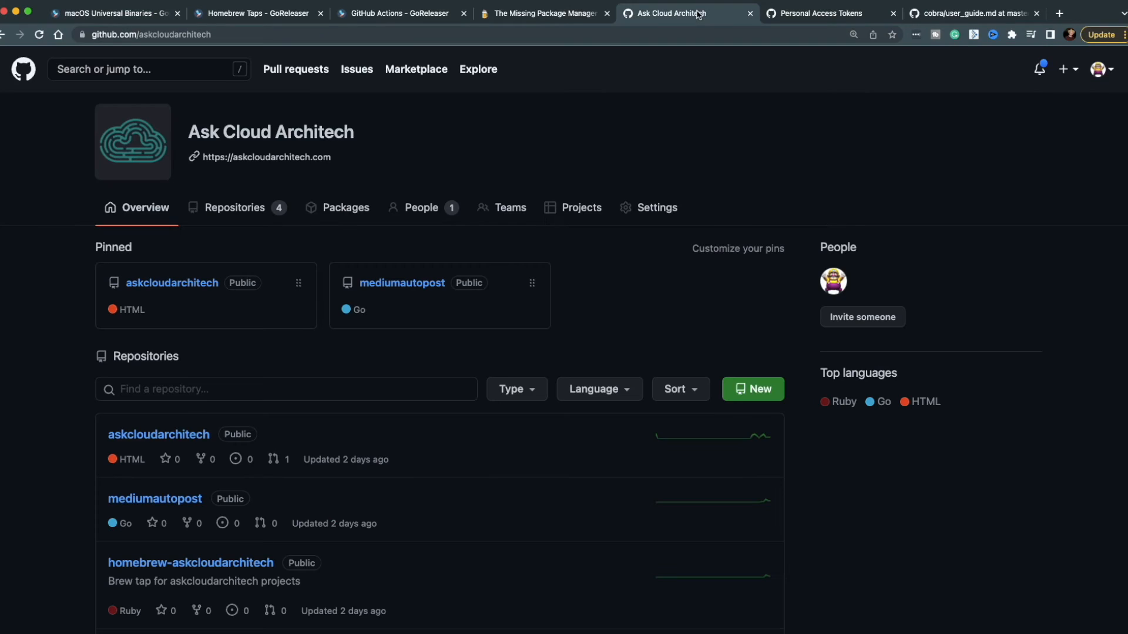
pyautogui.scroll(-1, 311, 242)
pyautogui.scroll(-2, 310, 262)
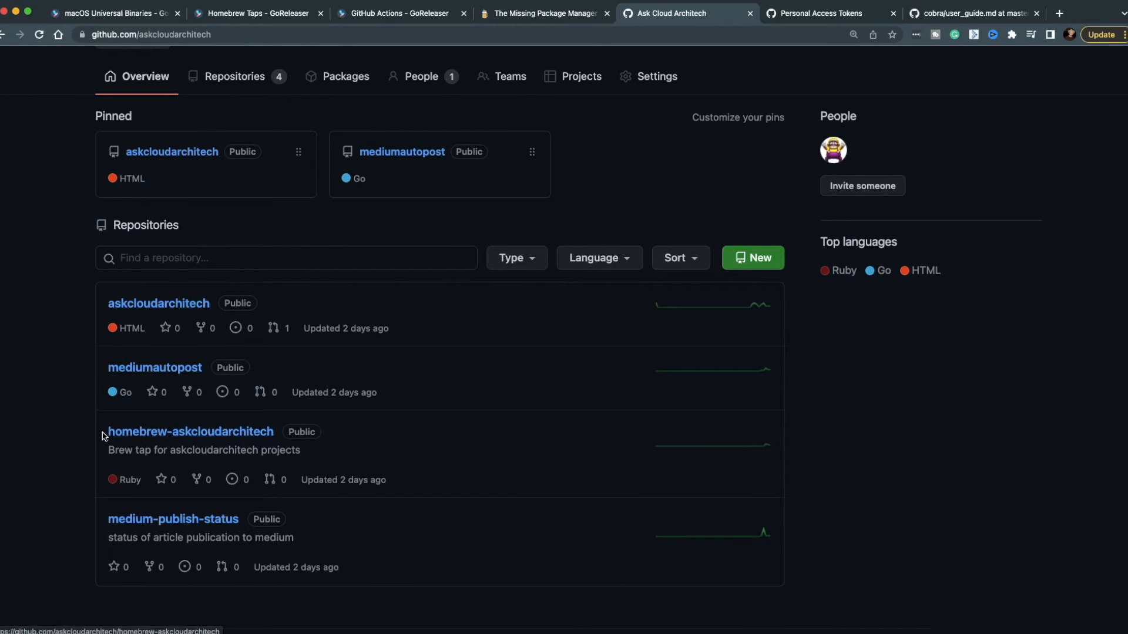
pyautogui.moveTo(105, 431); pyautogui.dragTo(275, 432)
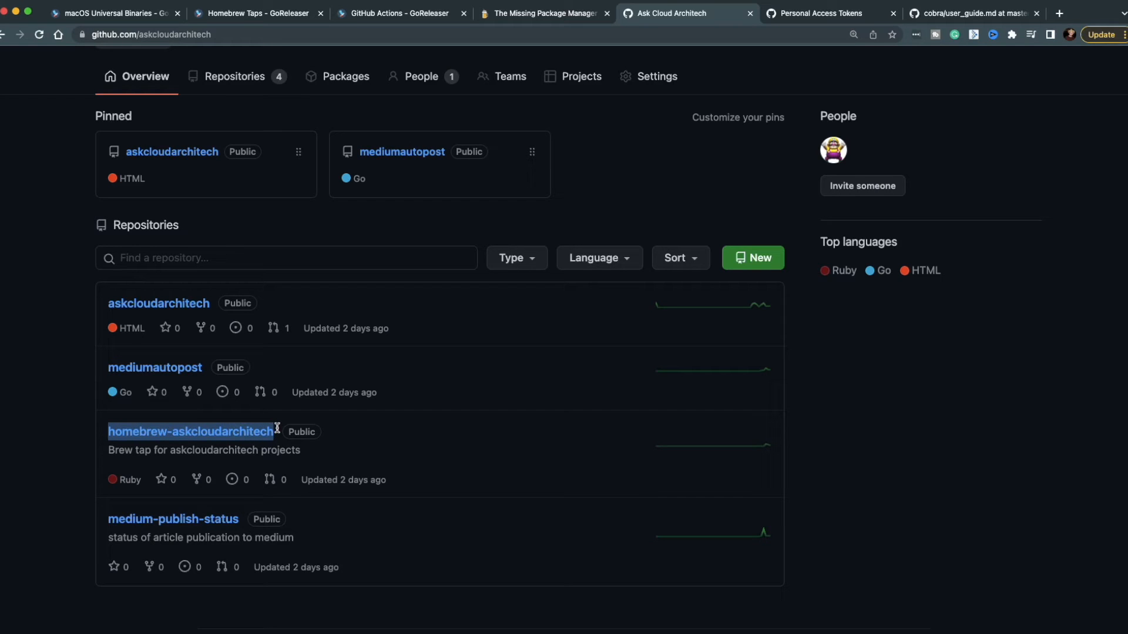
pyautogui.click(403, 449)
pyautogui.click(269, 441)
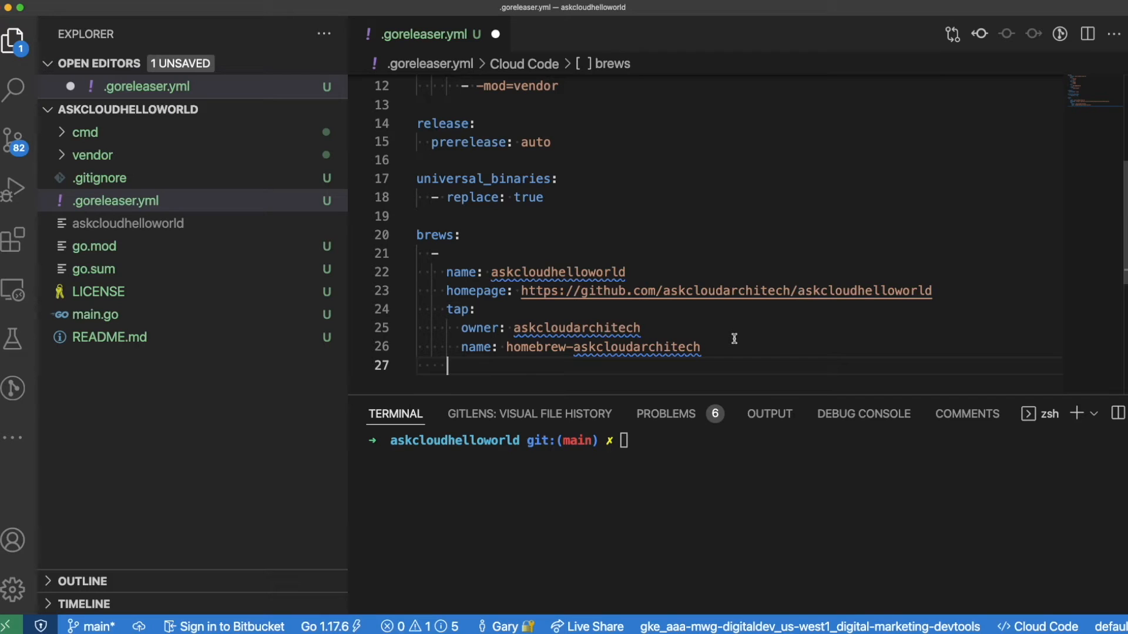
pyautogui.write('comm')
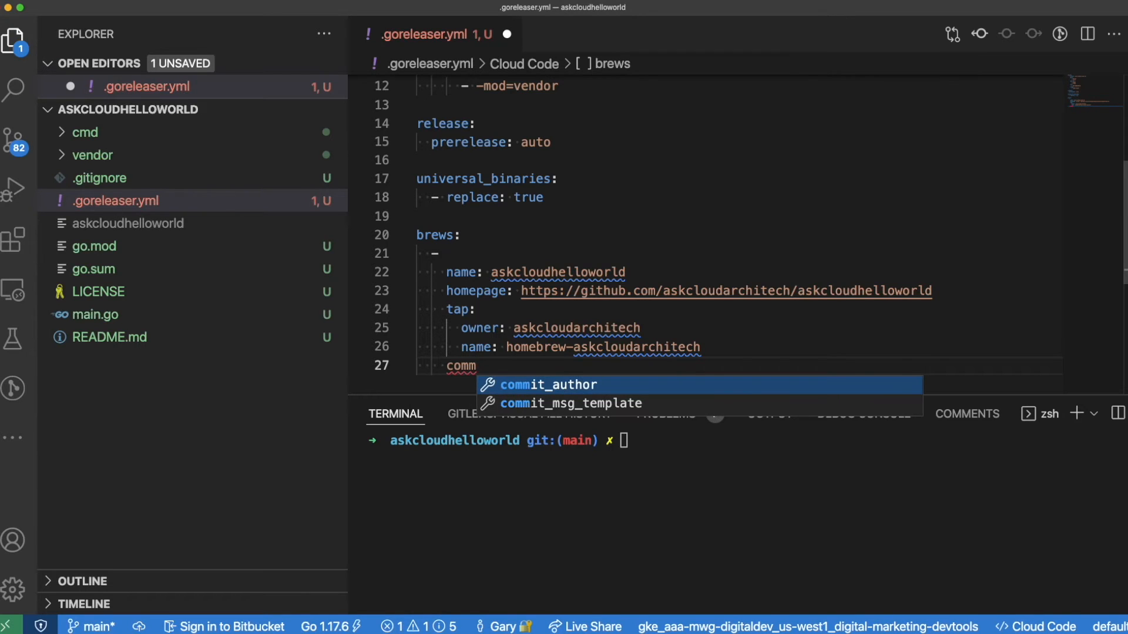
pyautogui.write('it_a')
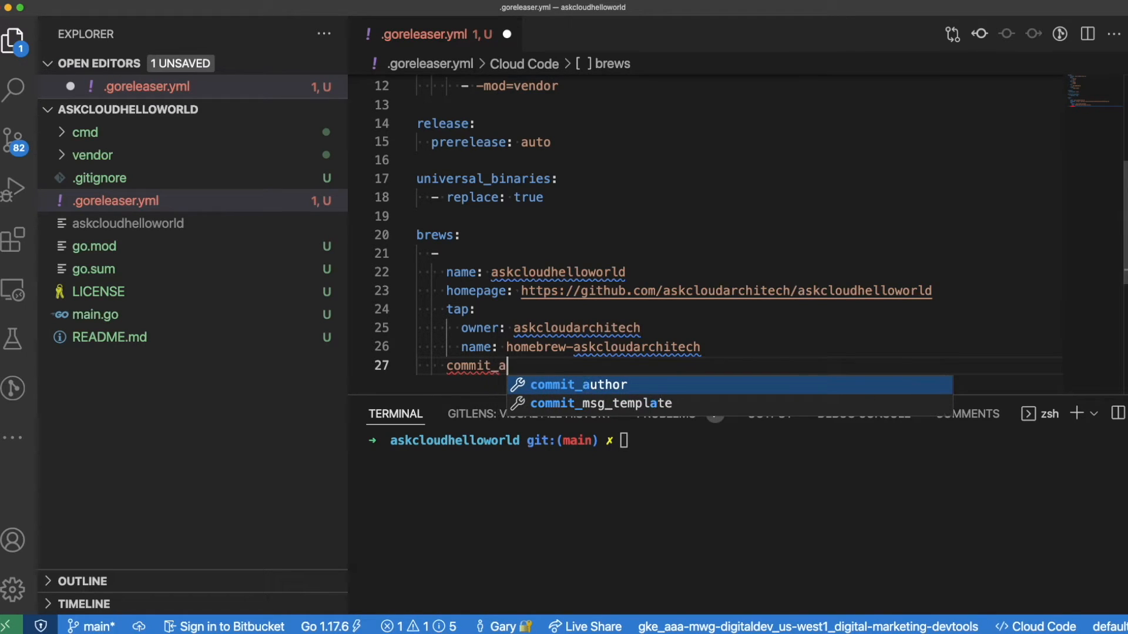
pyautogui.write('uthor:')
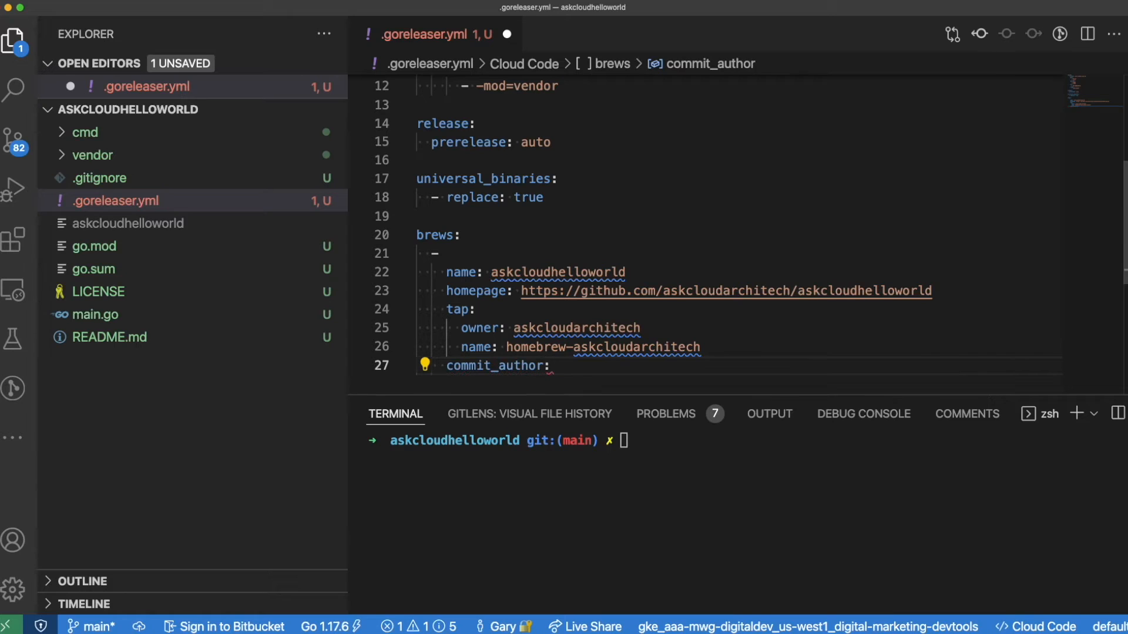
# - Add a commit_author block with indented name and email lines under the tap entry
pyautogui.press('Return')
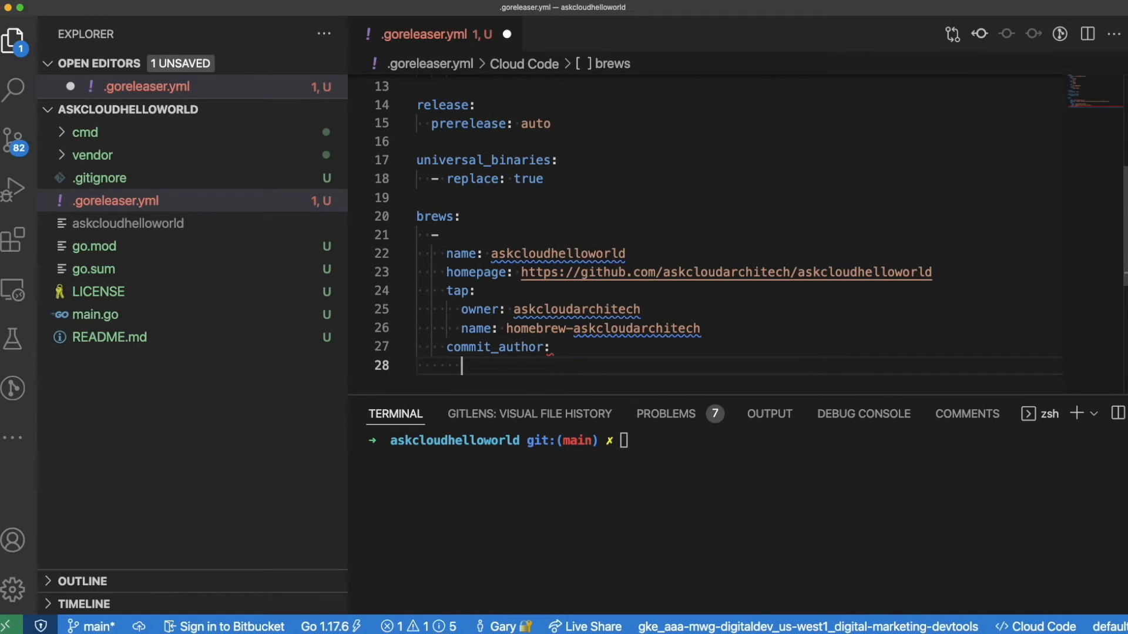
pyautogui.write('name: gmorse81')
pyautogui.press('Return')
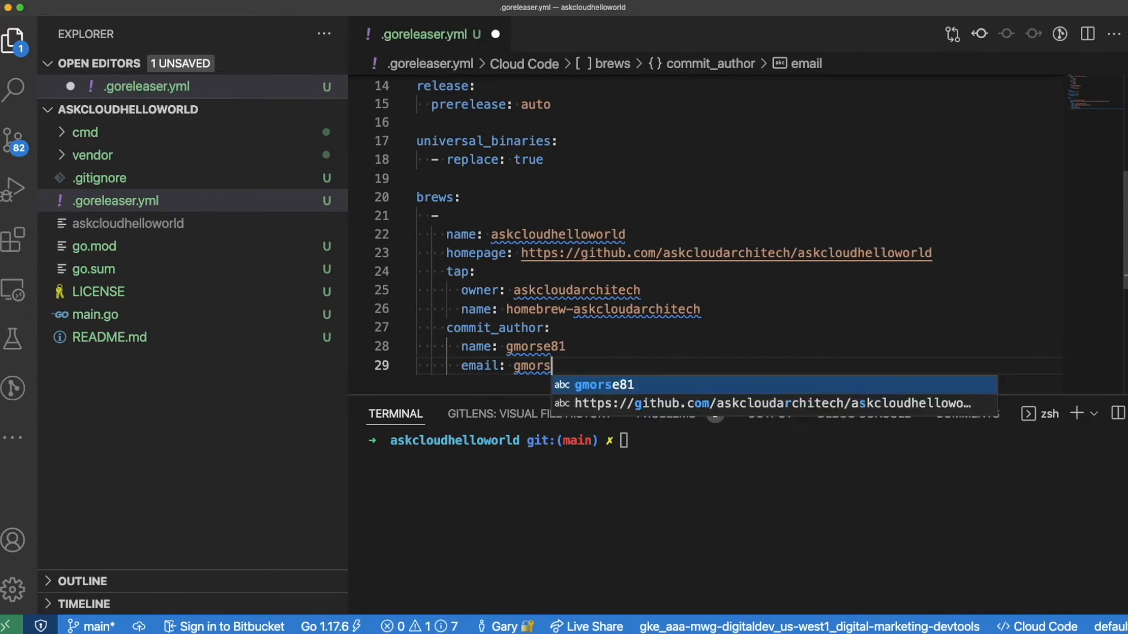
pyautogui.press('Return')
# - Search the GoReleaser docs for 'brews' and review the Homebrew Taps example configuration
pyautogui.press('super+Tab')
pyautogui.click(689, 70)
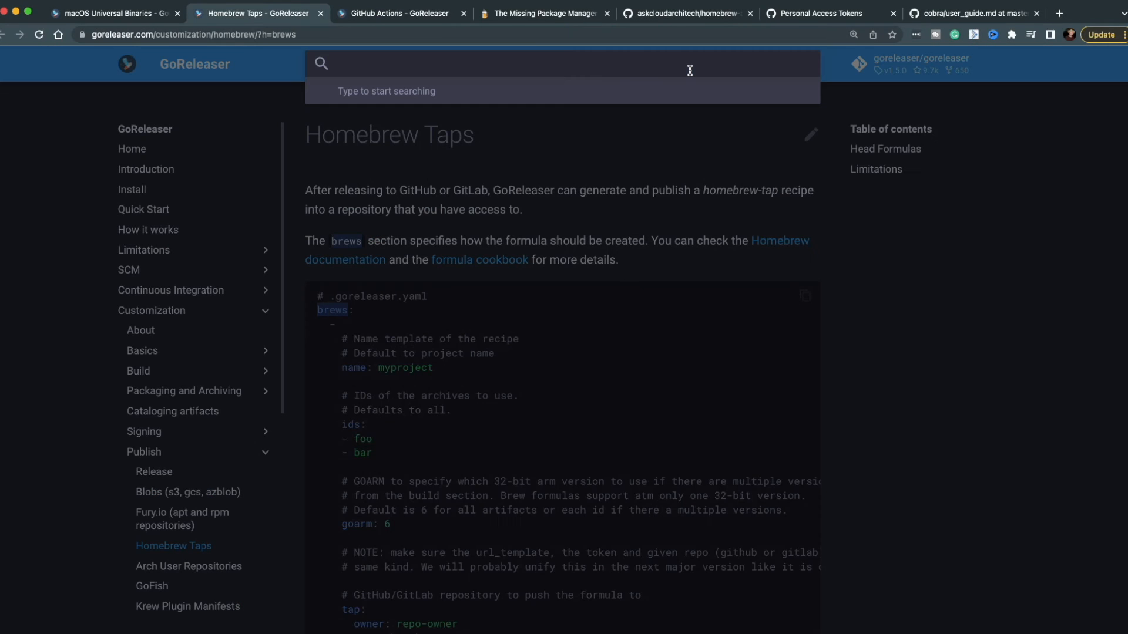
pyautogui.write('b')
pyautogui.write('rews')
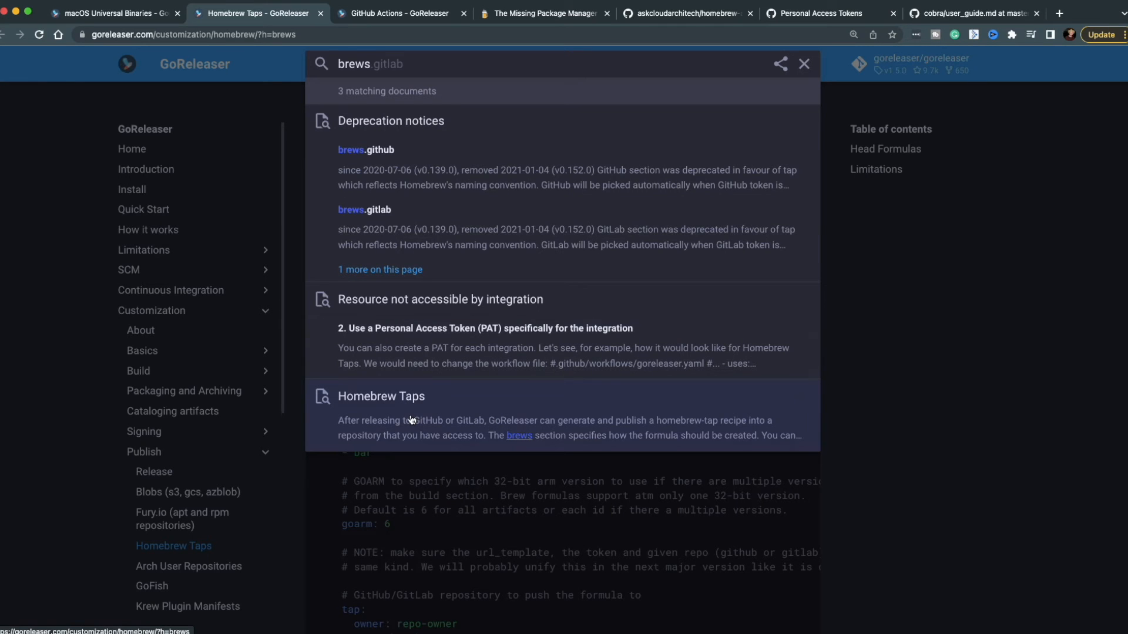
pyautogui.click(395, 399)
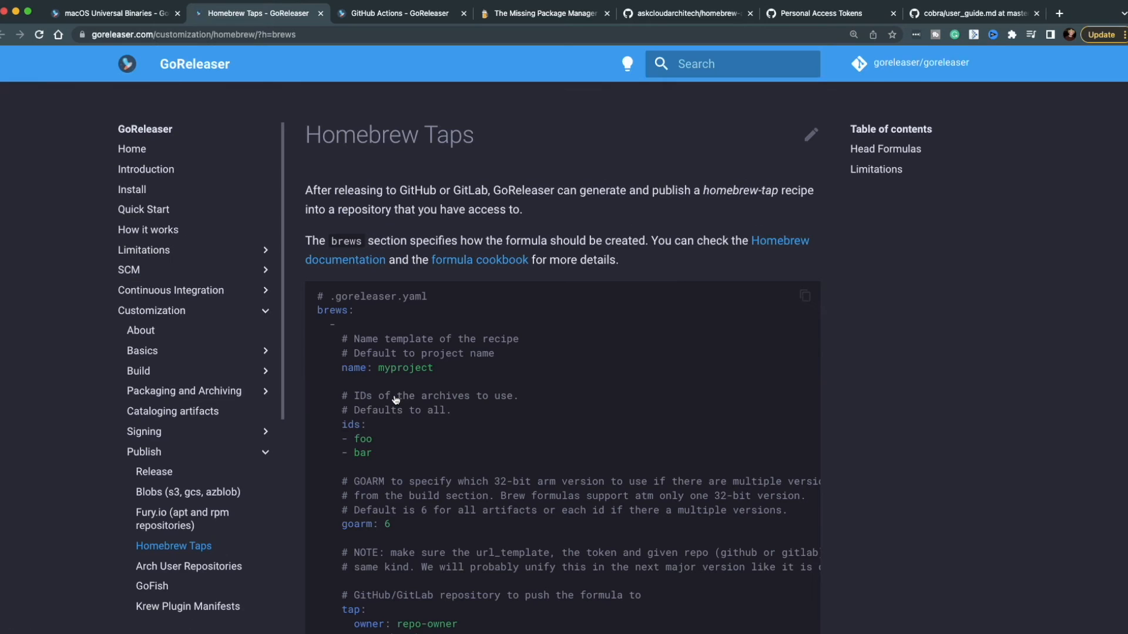
pyautogui.scroll(-2, 514, 378)
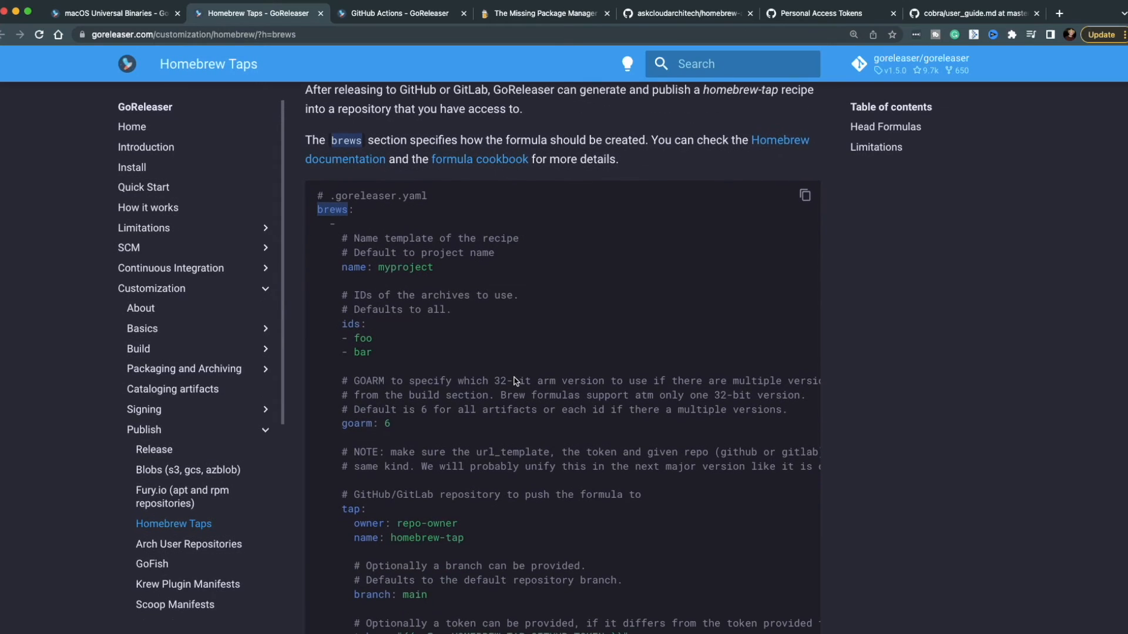
pyautogui.scroll(-1, 513, 379)
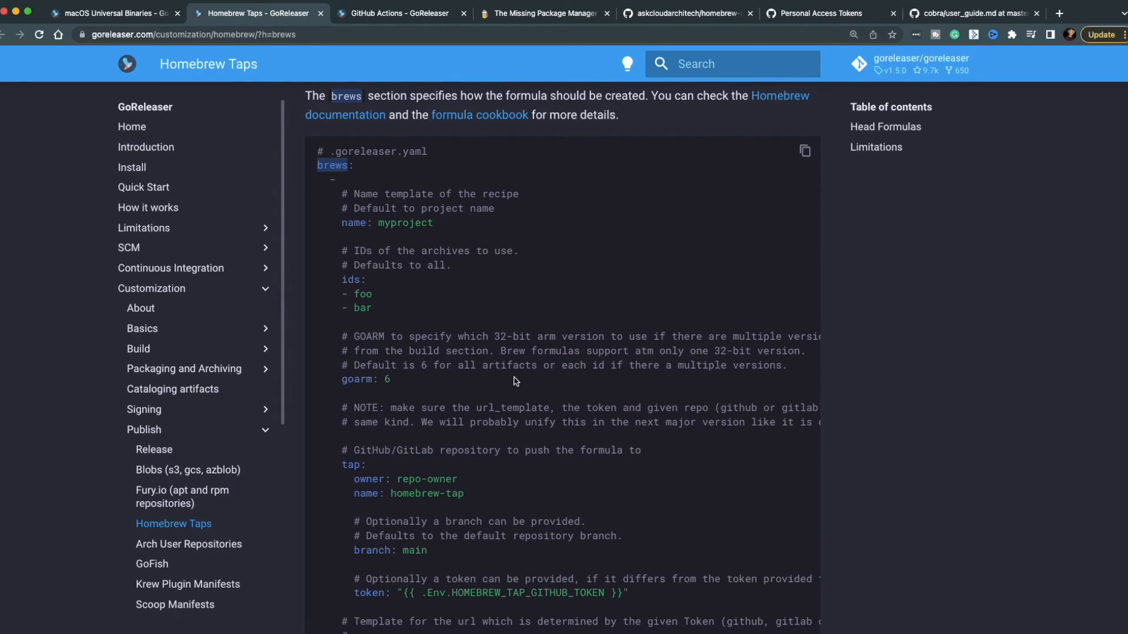
pyautogui.scroll(-2, 515, 381)
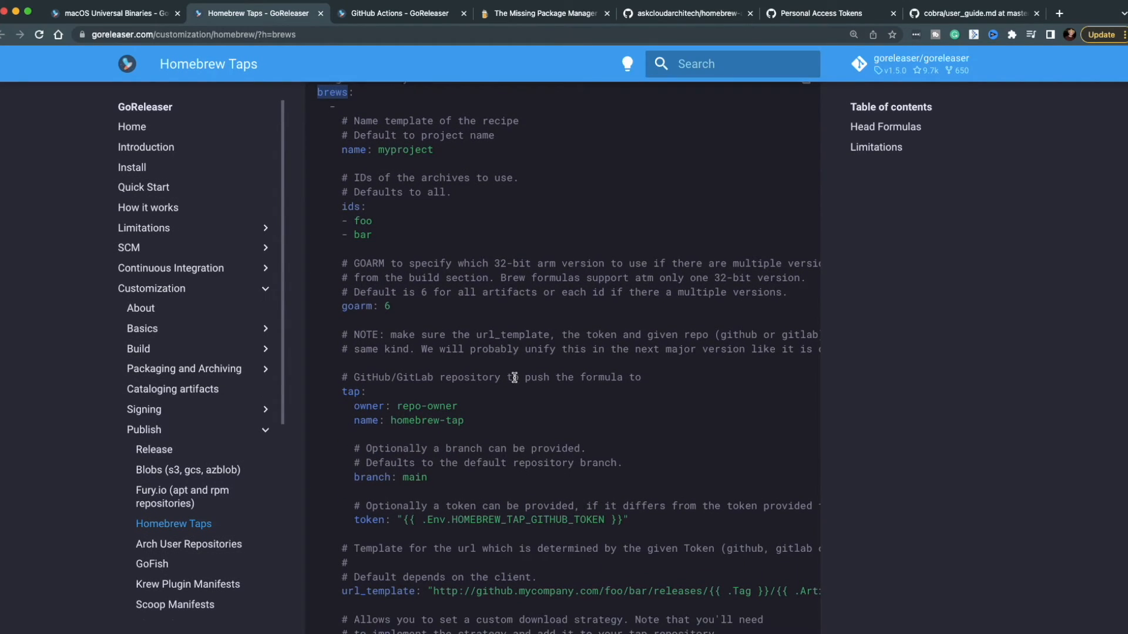
pyautogui.scroll(-3, 514, 379)
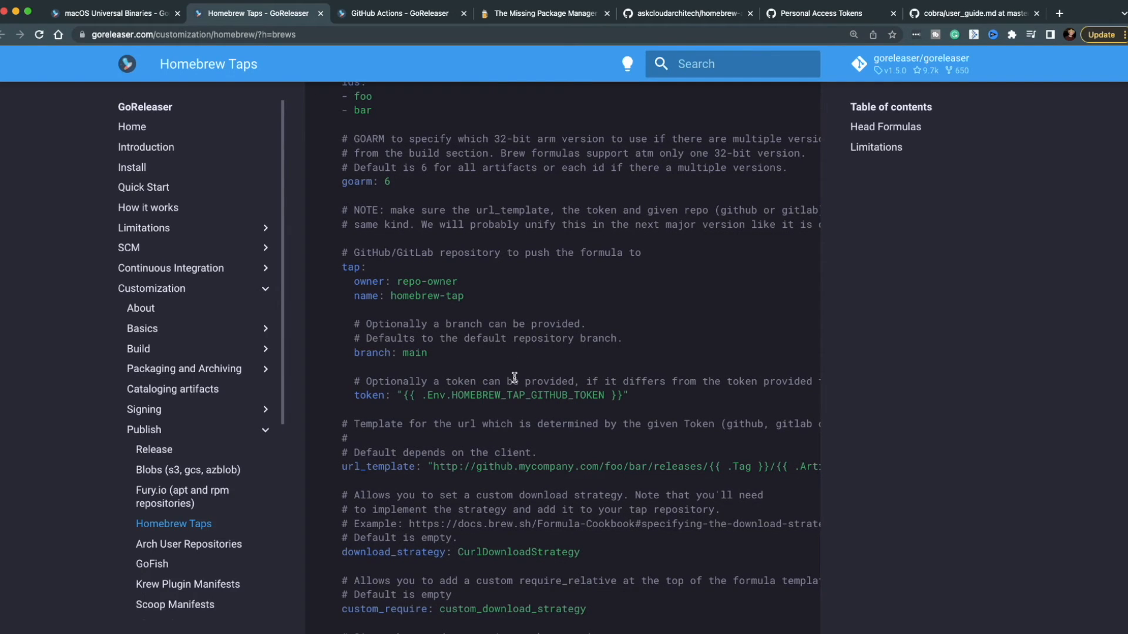
pyautogui.scroll(-1, 514, 379)
pyautogui.scroll(-5, 514, 378)
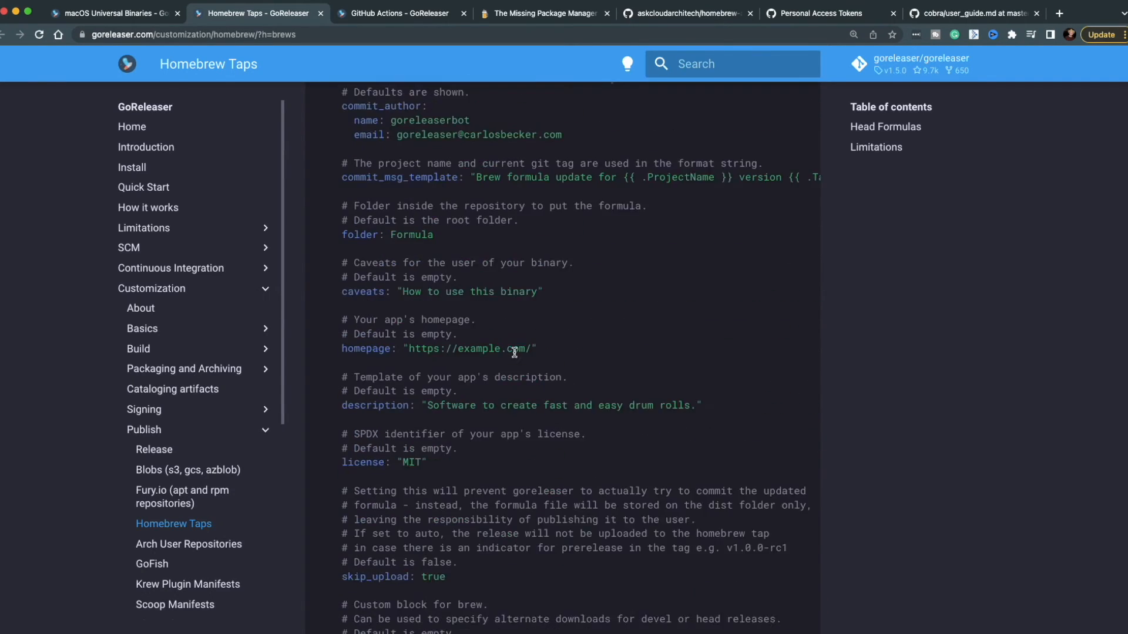
pyautogui.scroll(-5, 514, 378)
pyautogui.write('checksum:')
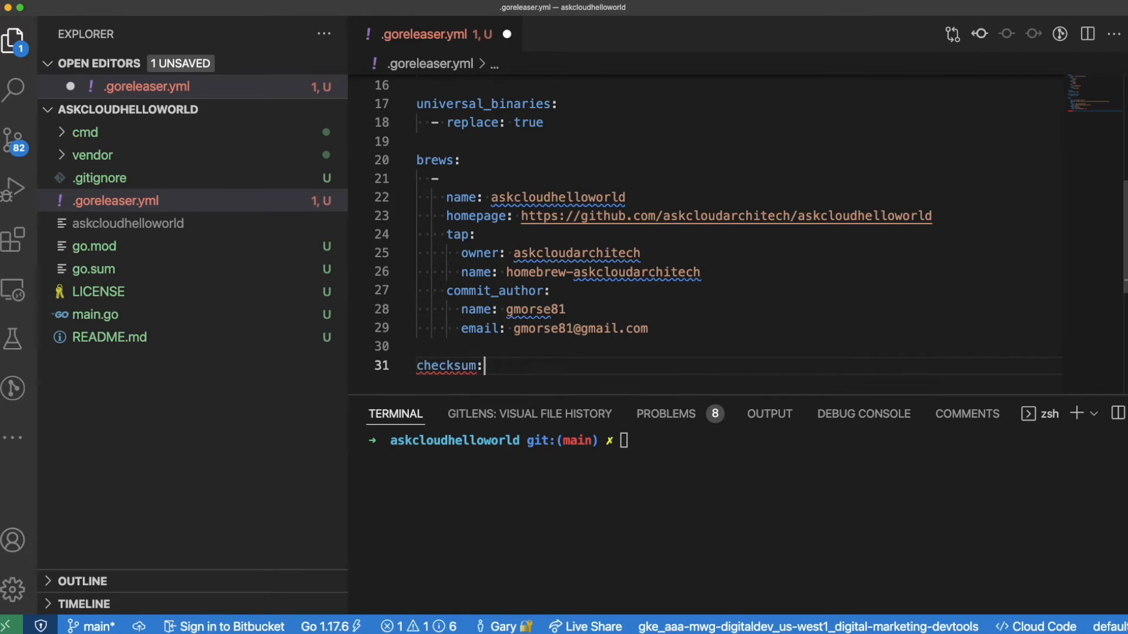
# - Add checksum with name_template 'checksums.txt' to .goreleaser.yml, save, and check the Checksums docs
pyautogui.press('Return')
pyautogui.press('Tab')
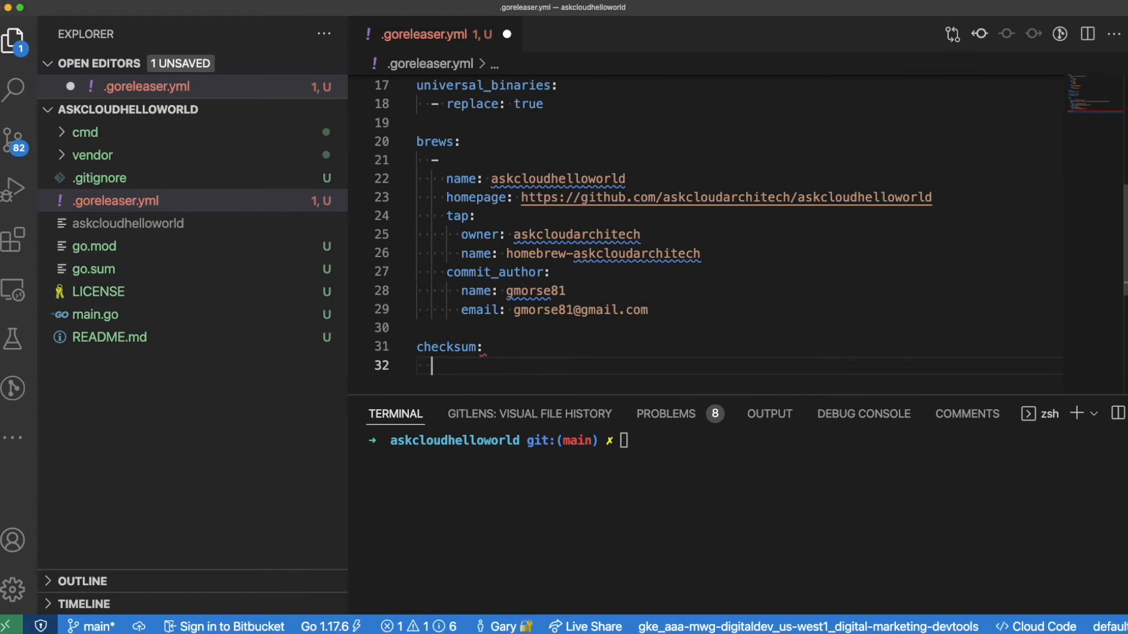
pyautogui.write('name_')
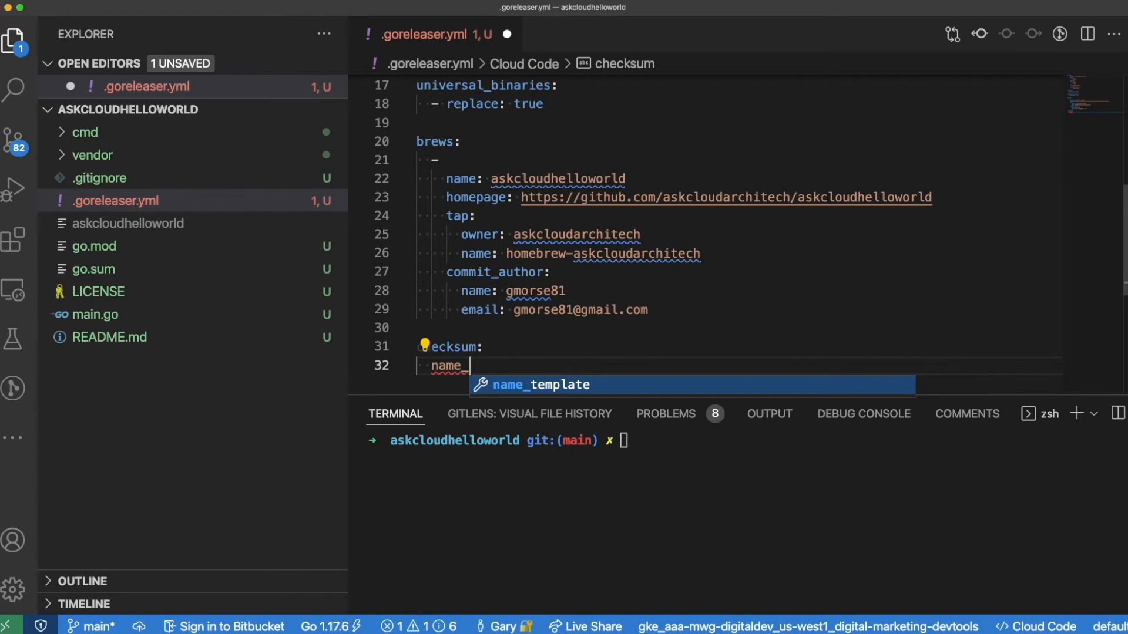
pyautogui.write('template')
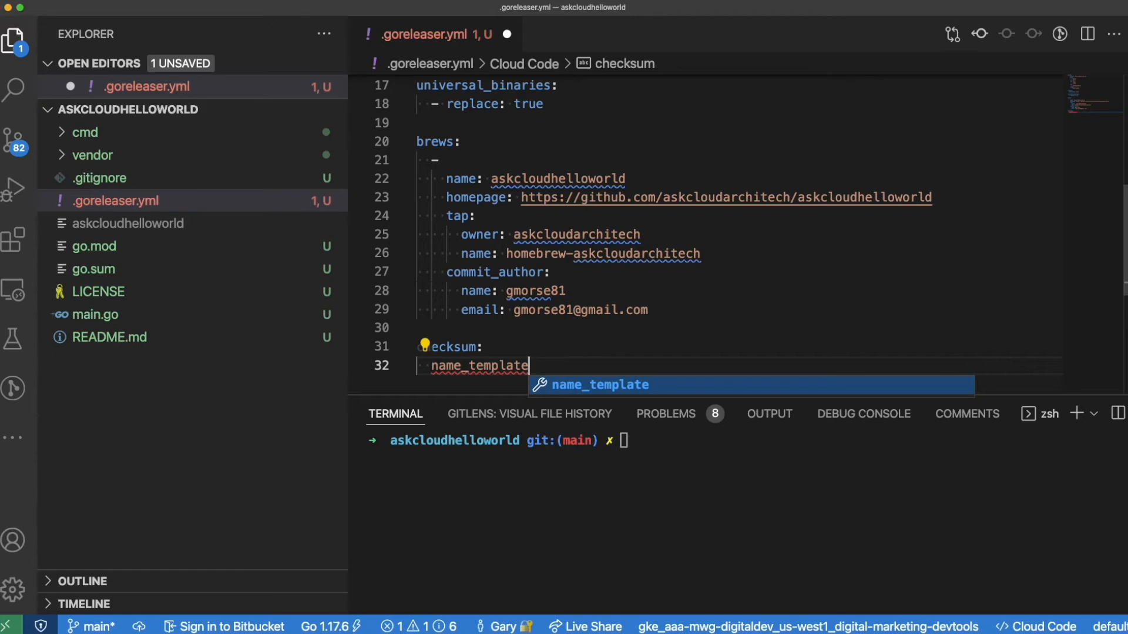
pyautogui.write(": '")
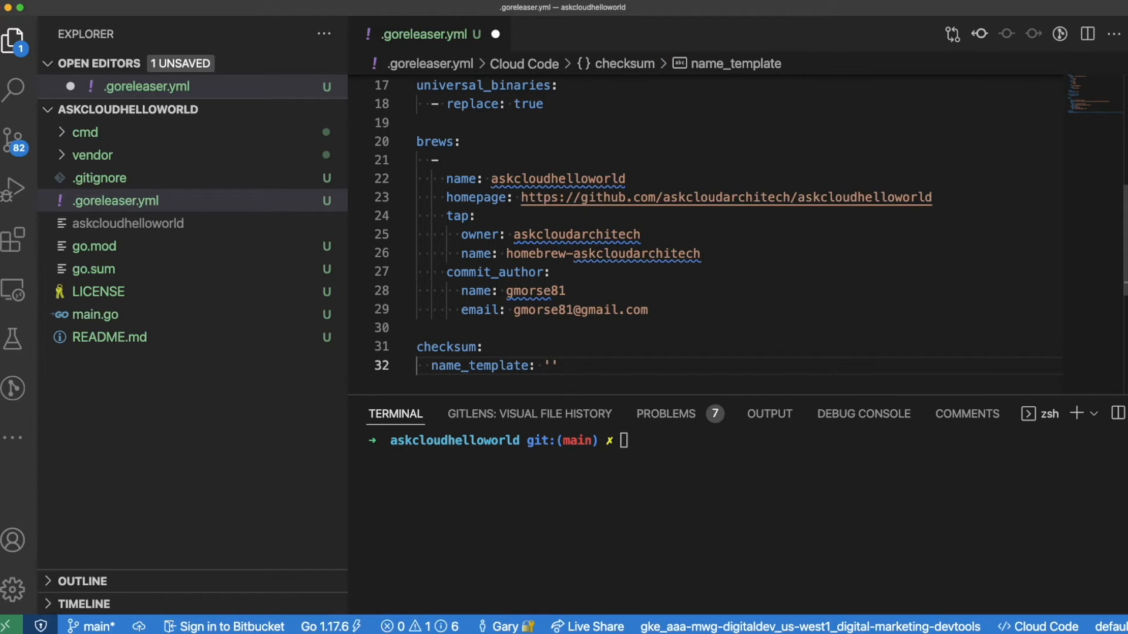
pyautogui.write('checksu')
pyautogui.write('ms.')
pyautogui.write('txt')
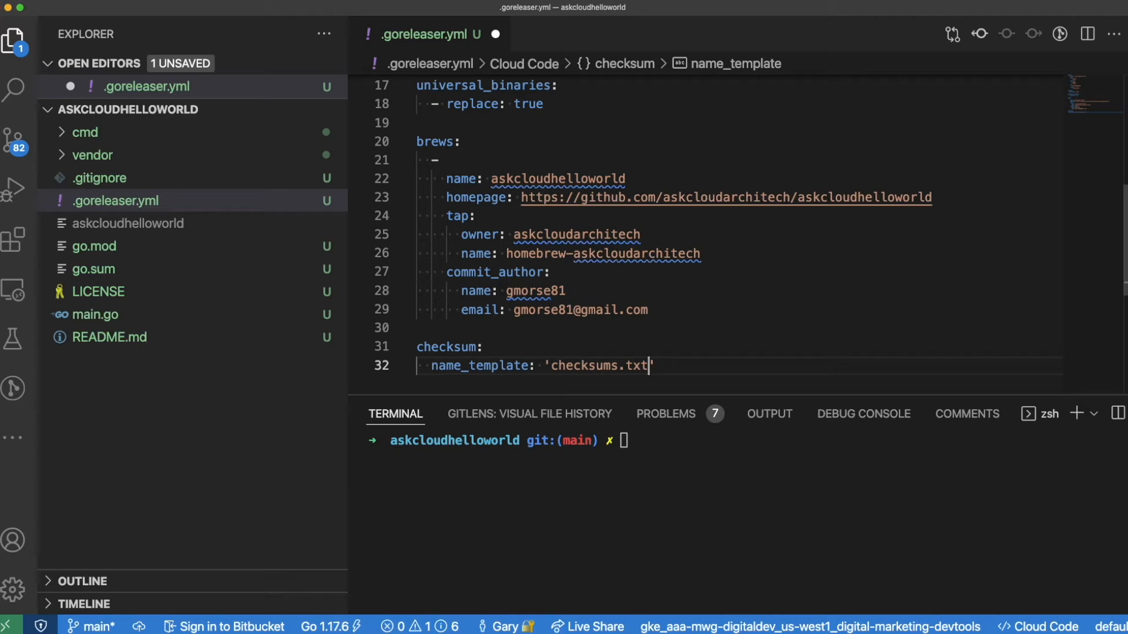
pyautogui.press('super+s')
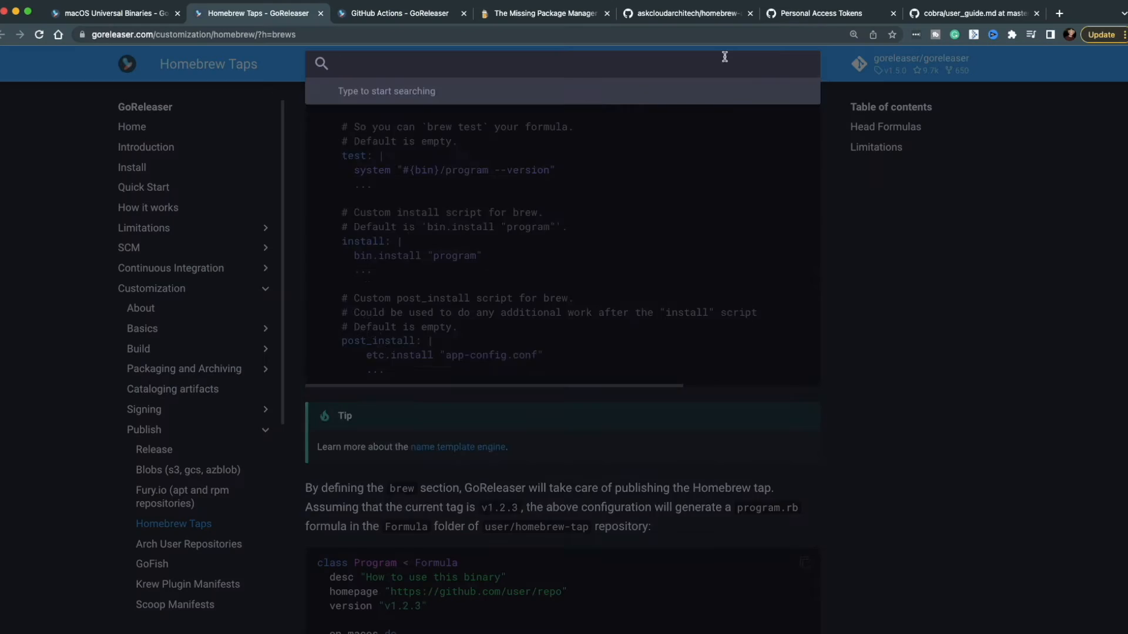
pyautogui.write('checksum')
pyautogui.press('Return')
pyautogui.scroll(-1, 433, 261)
pyautogui.scroll(-1, 433, 262)
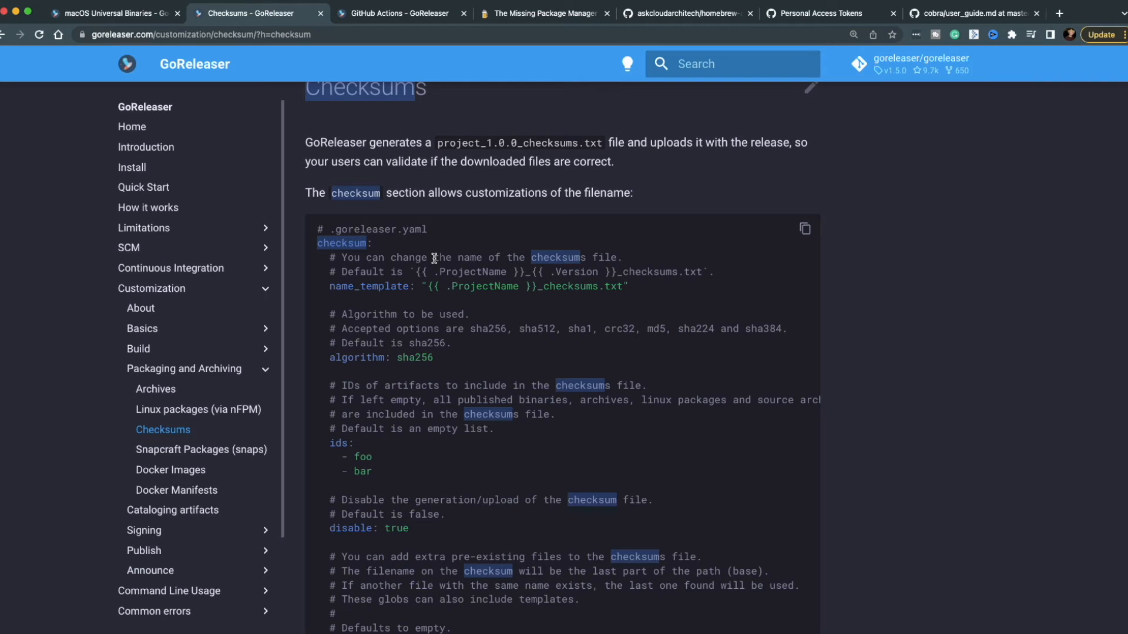
pyautogui.scroll(-3, 433, 259)
pyautogui.scroll(-3, 432, 258)
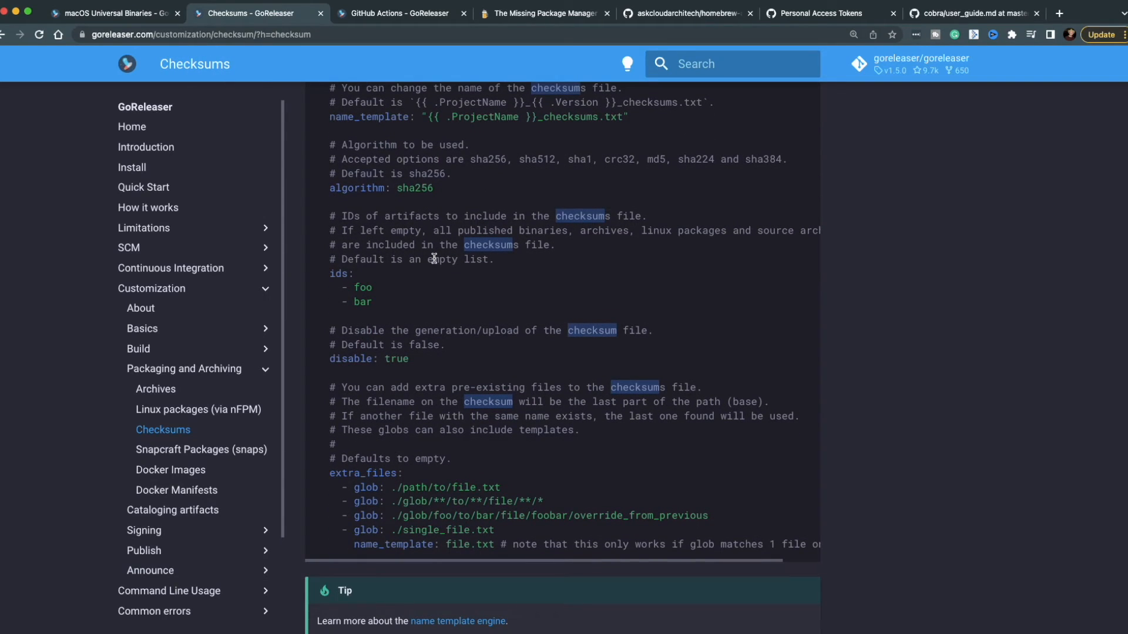
pyautogui.scroll(3, 433, 258)
pyautogui.scroll(2, 433, 260)
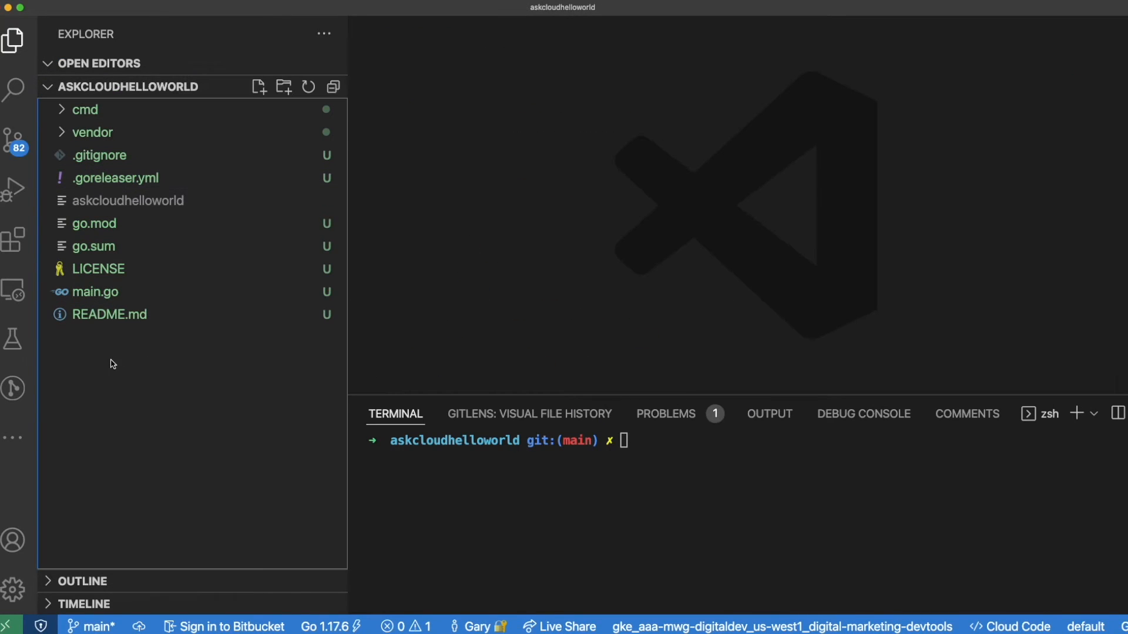
# - Create a .github folder at the project root
pyautogui.rightClick(112, 364)
pyautogui.click(149, 380)
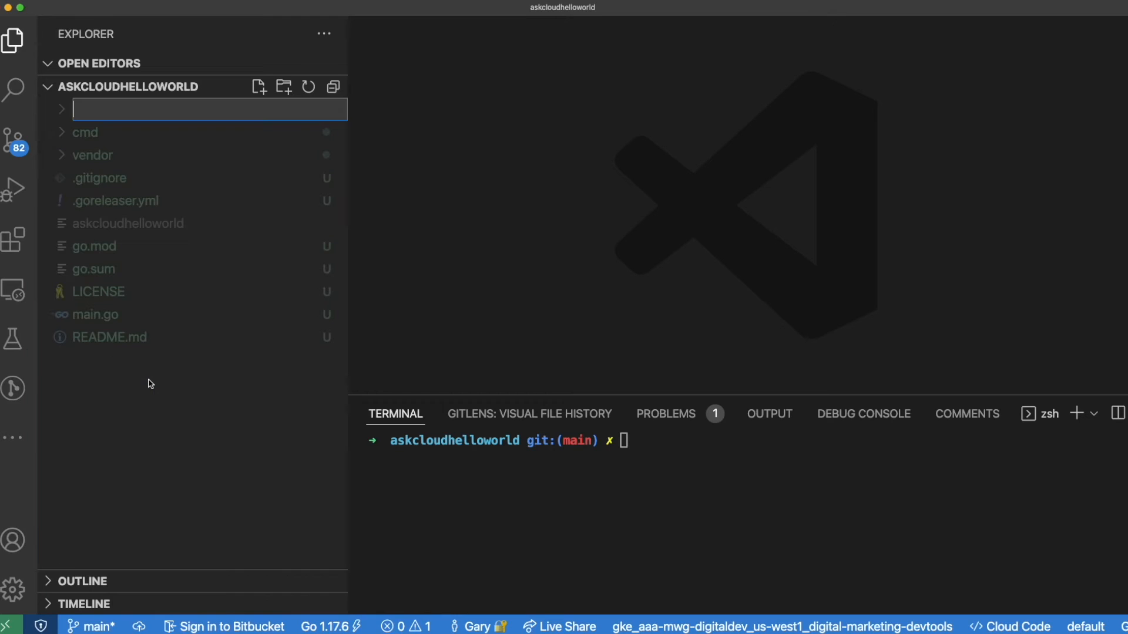
pyautogui.write('.')
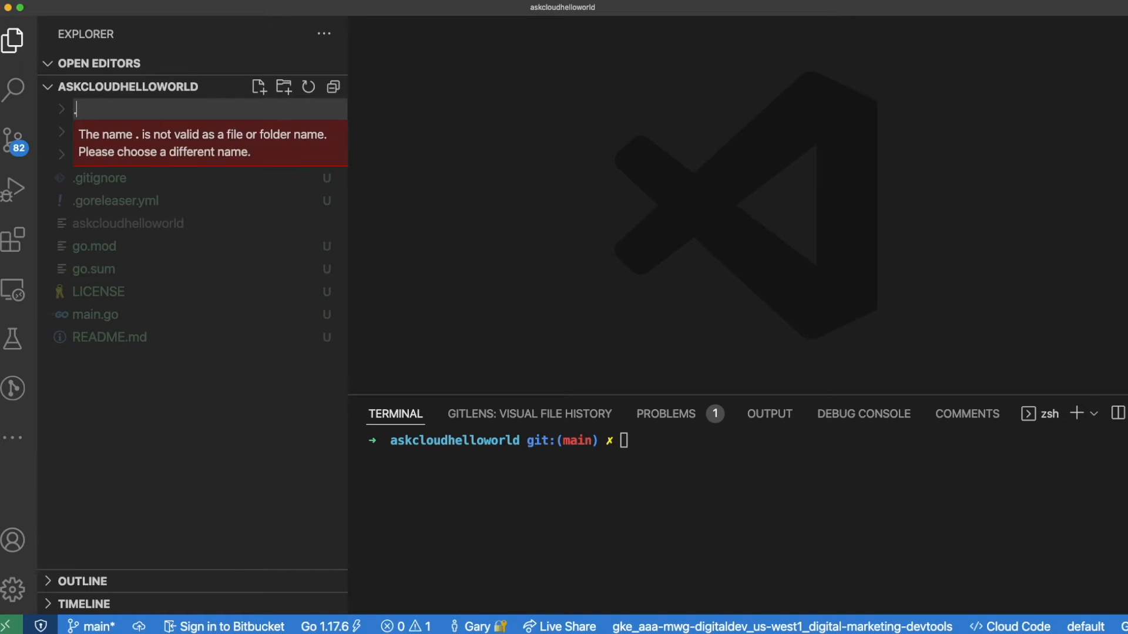
pyautogui.write('github')
pyautogui.press('Return')
# - Create a workflows folder inside .github with a new empty release.yml file
pyautogui.rightClick(106, 107)
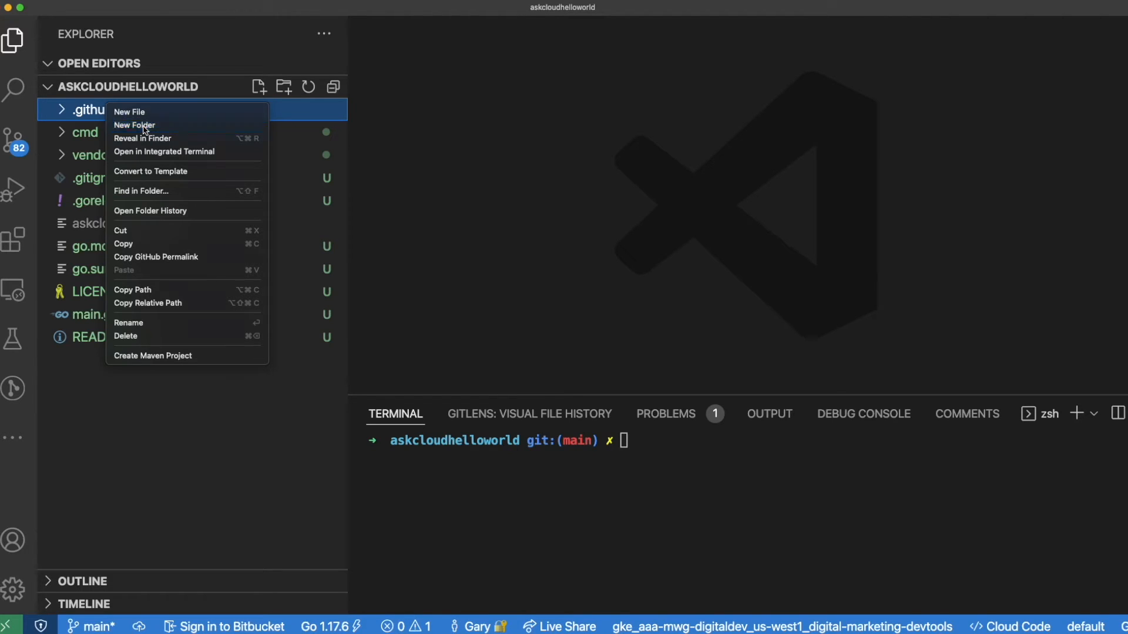
pyautogui.click(145, 128)
pyautogui.write('wo')
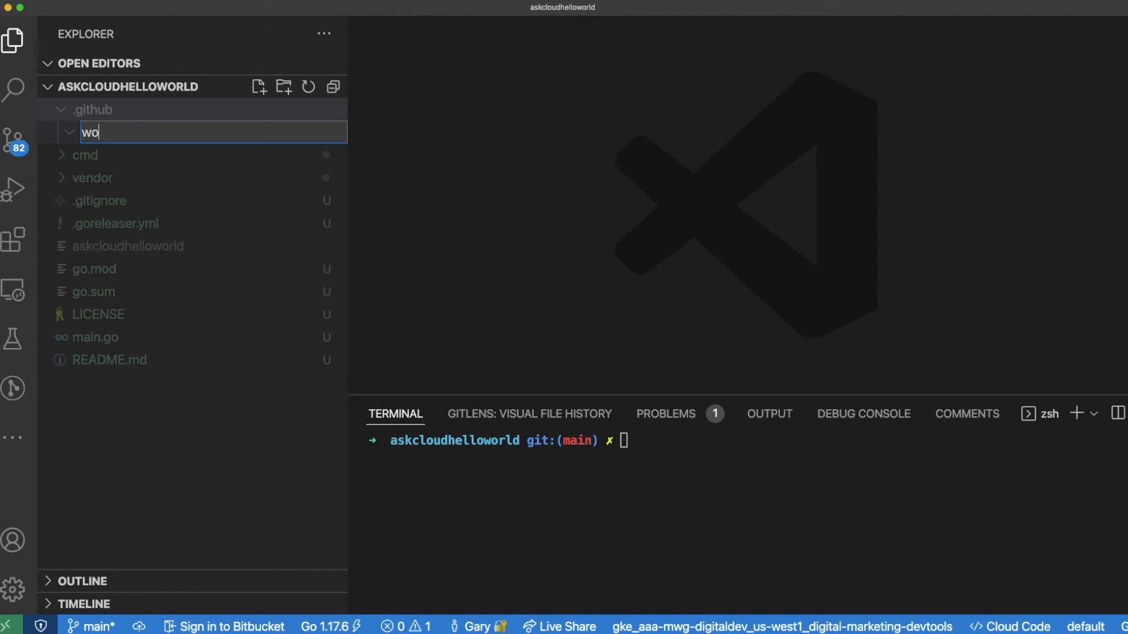
pyautogui.write('rkfl')
pyautogui.write('ows')
pyautogui.press('Return')
pyautogui.write('release.')
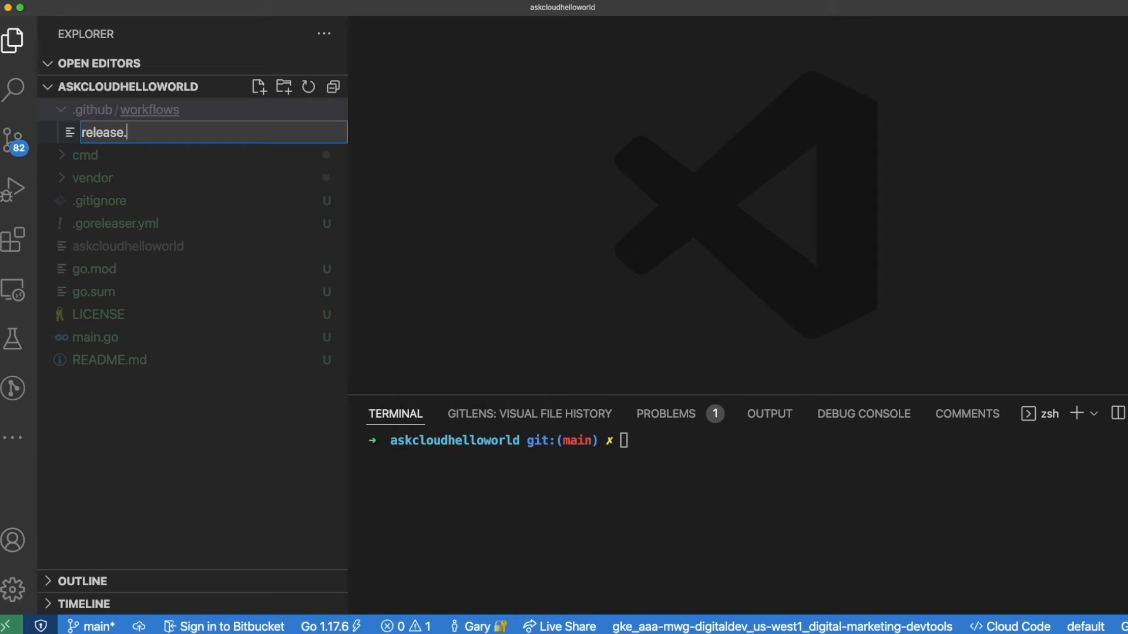
pyautogui.write('yml')
pyautogui.press('Return')
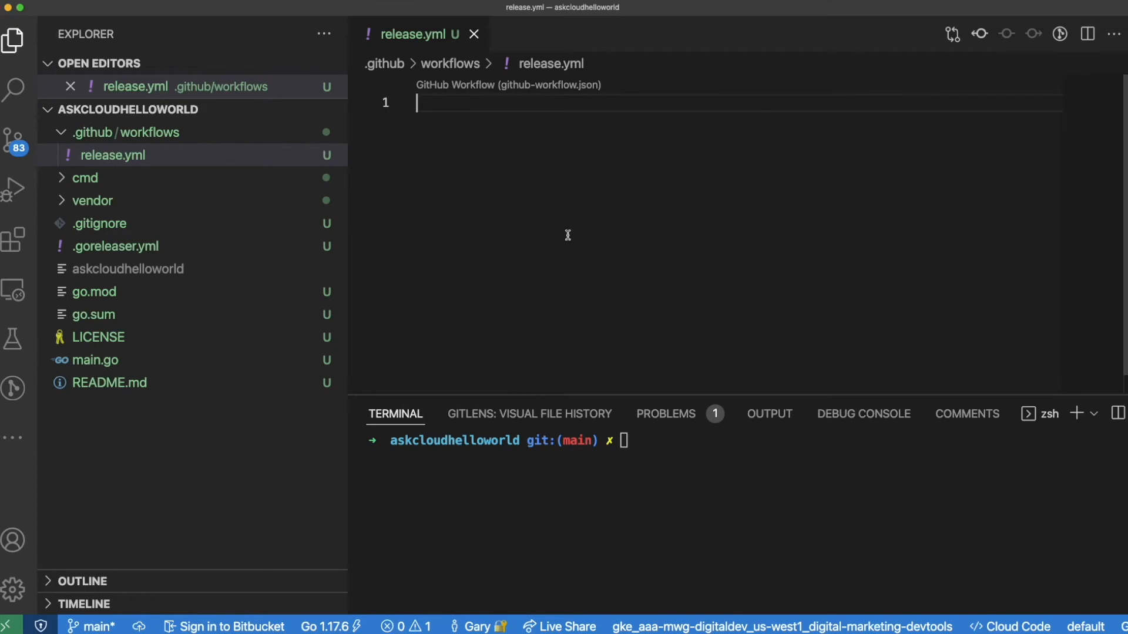
# - Copy the GoReleaser GitHub Actions workflow snippet from the docs and paste it into release.yml
pyautogui.press('Return')
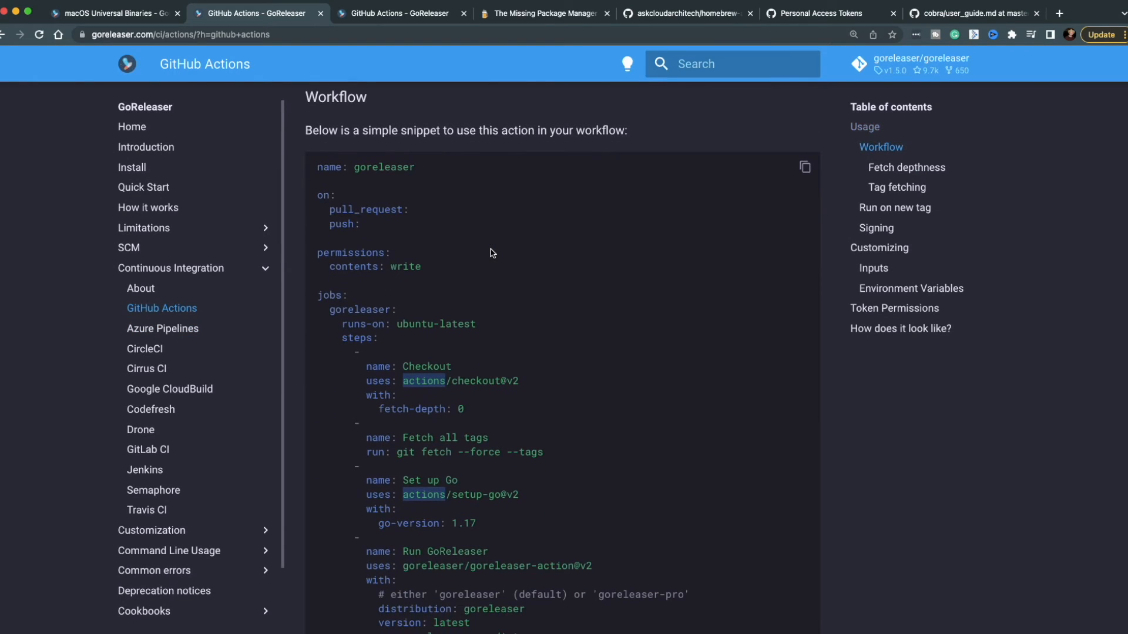
pyautogui.scroll(-5, 491, 253)
pyautogui.scroll(5, 491, 253)
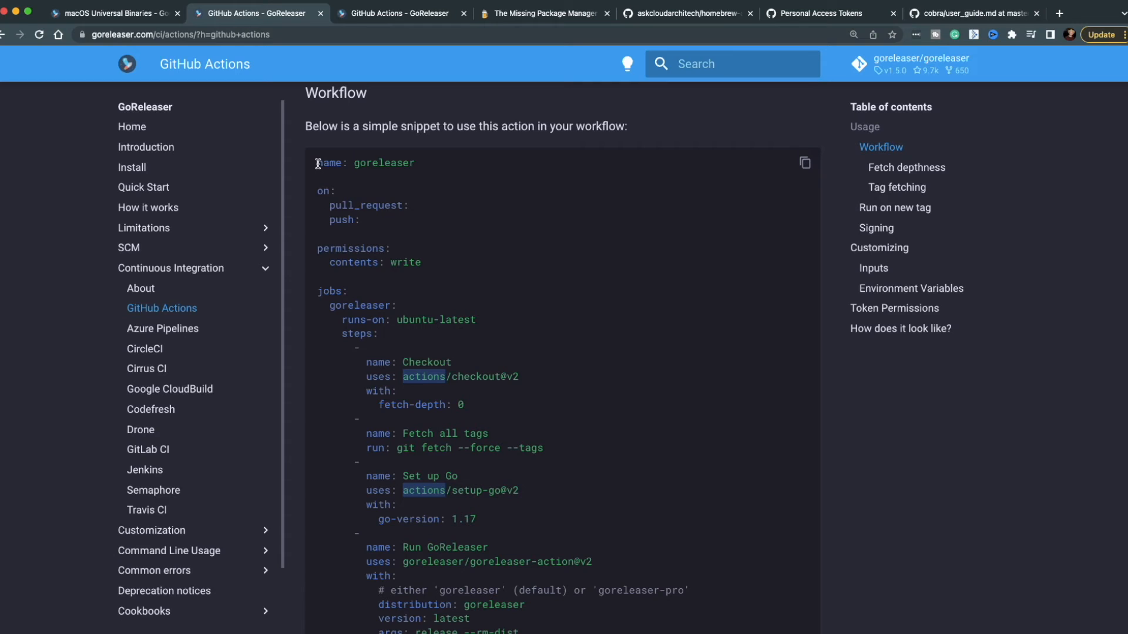
pyautogui.moveTo(318, 163)
pyautogui.mouseDown()
pyautogui.moveTo(449, 286)
pyautogui.moveTo(520, 631)
pyautogui.moveTo(646, 475)
pyautogui.mouseUp()
pyautogui.click(660, 330)
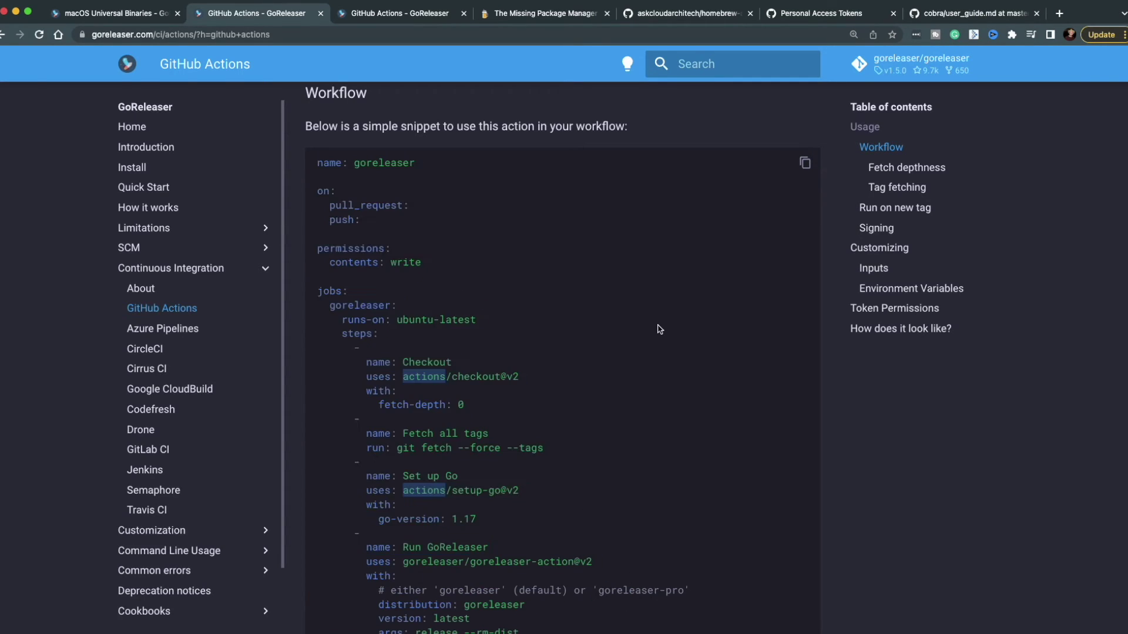
pyautogui.click(804, 163)
pyautogui.press('super+v')
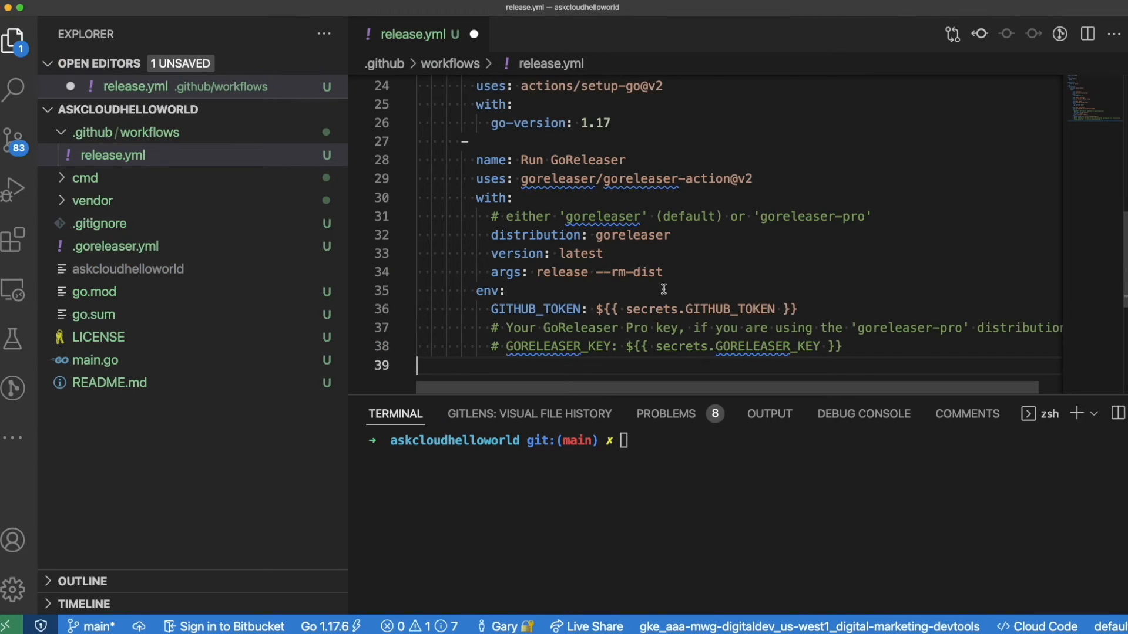
pyautogui.scroll(5, 612, 246)
pyautogui.scroll(5, 611, 247)
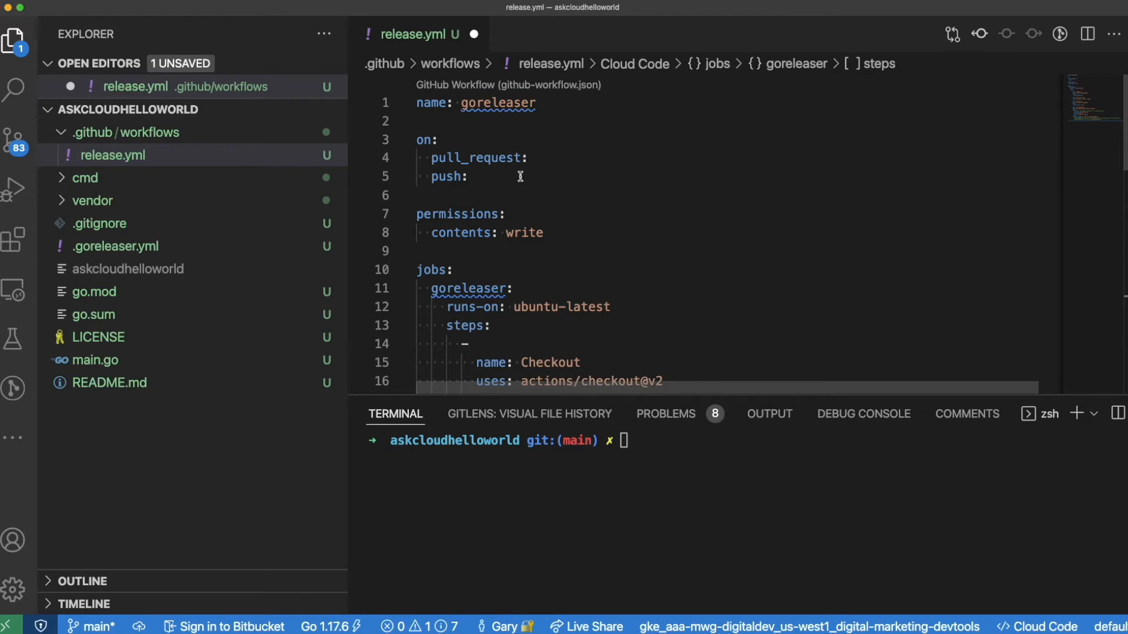
# - Replace the pull_request trigger with a tags entry under push and save release.yml
pyautogui.moveTo(531, 158); pyautogui.dragTo(384, 165)
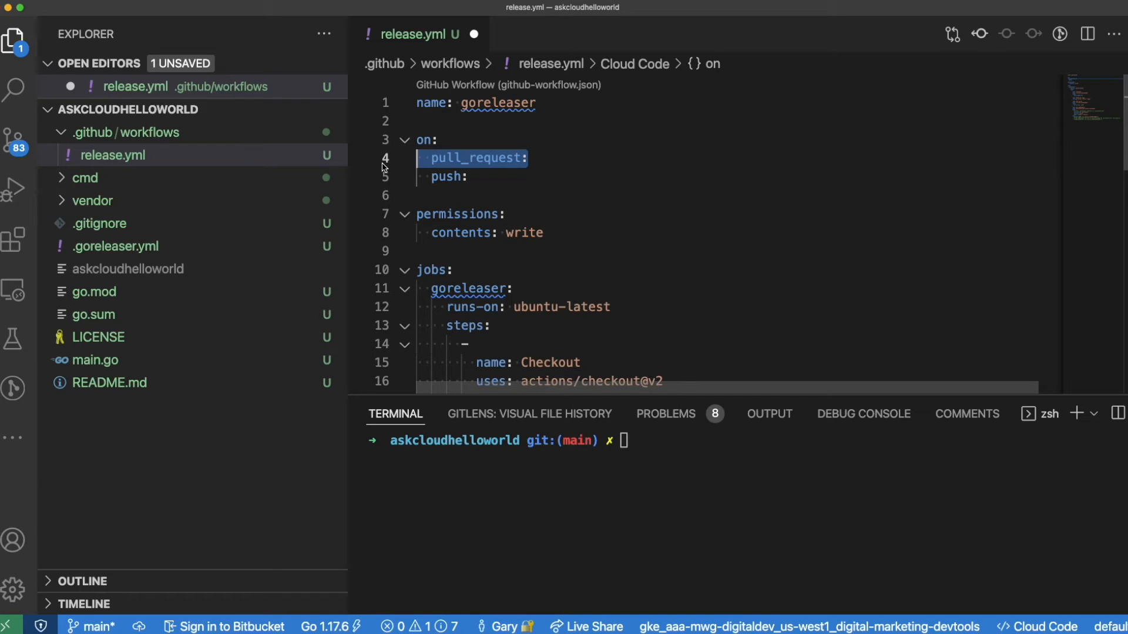
pyautogui.press('BackSpace')
pyautogui.press('BackSpace')
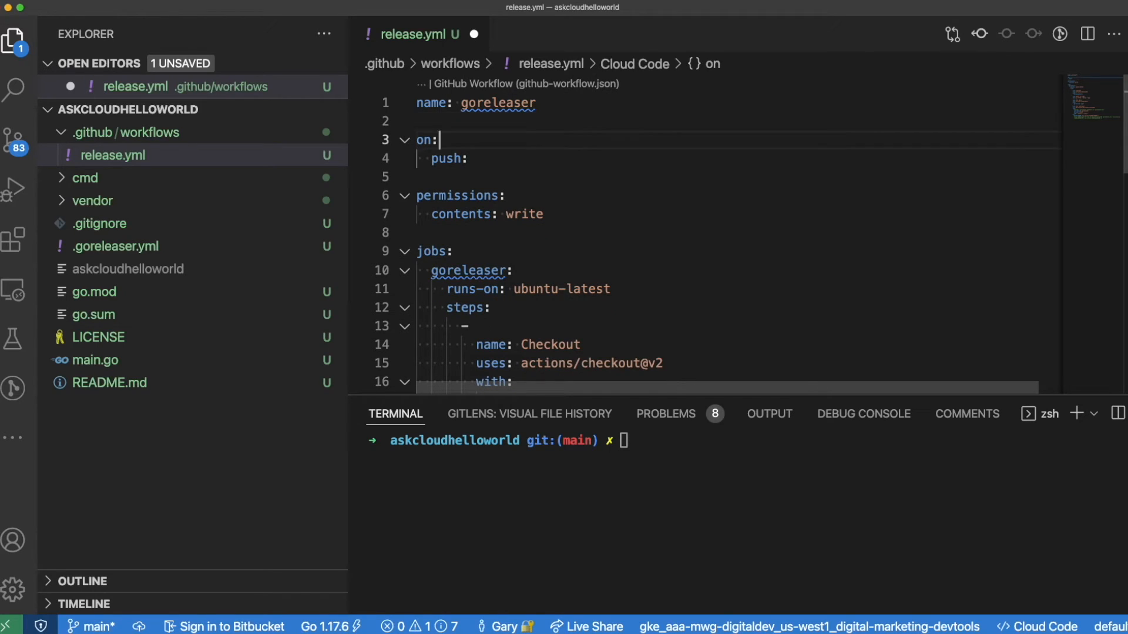
pyautogui.press('Down')
pyautogui.press('Right')
pyautogui.press('Right')
pyautogui.press('Right')
pyautogui.press('Right')
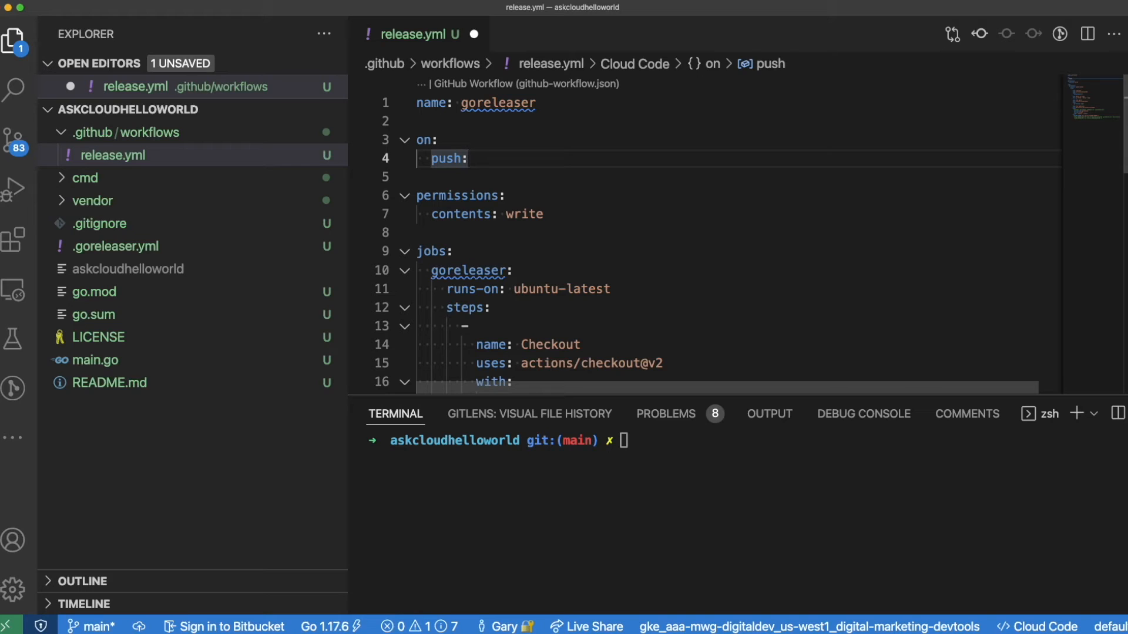
pyautogui.press('Return')
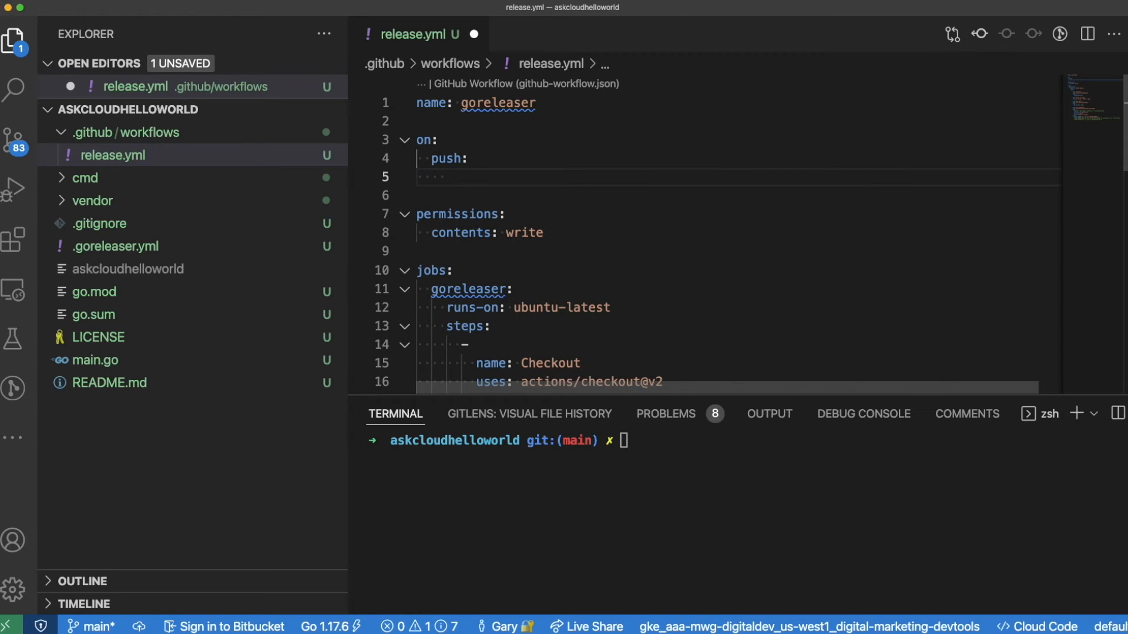
pyautogui.write('tags:')
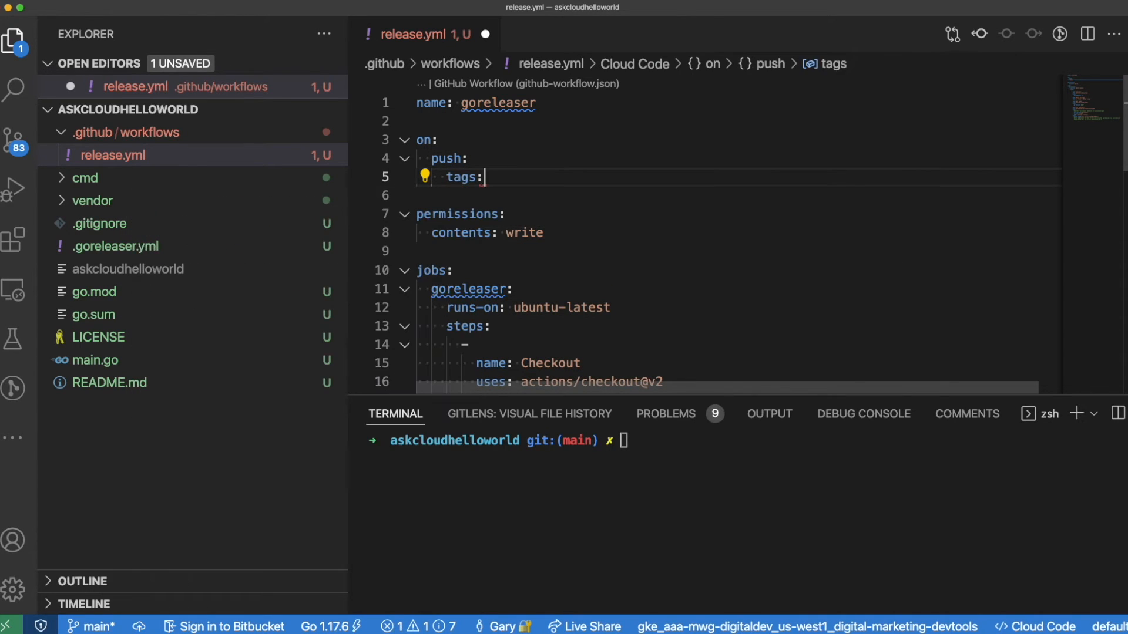
pyautogui.press('Return')
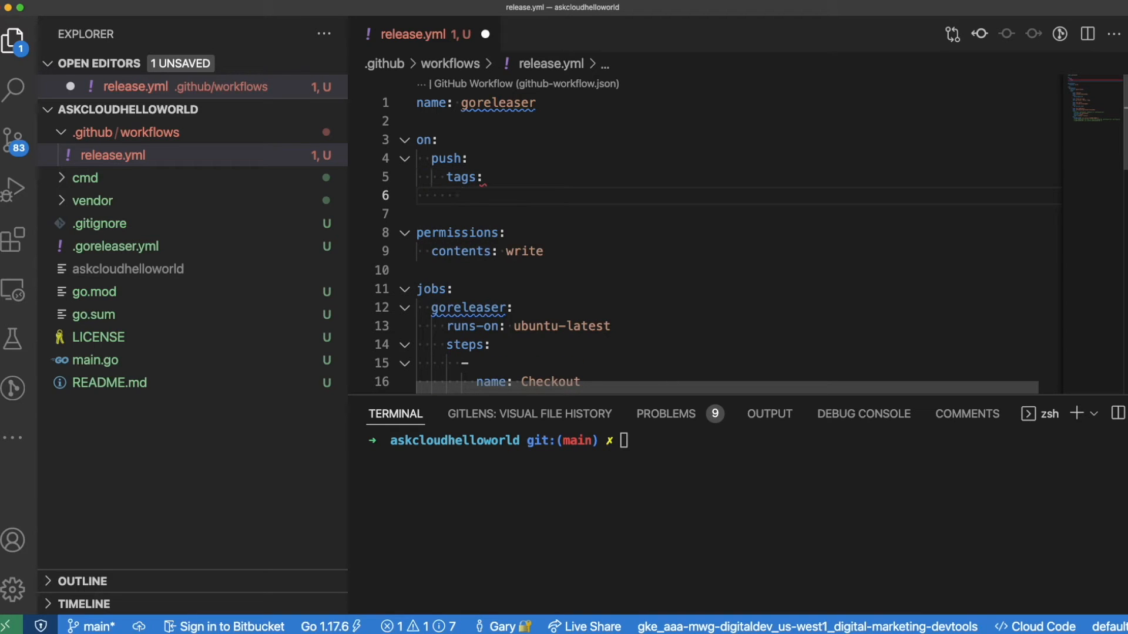
pyautogui.write('-')
pyautogui.press('super+s')
pyautogui.scroll(-5, 493, 184)
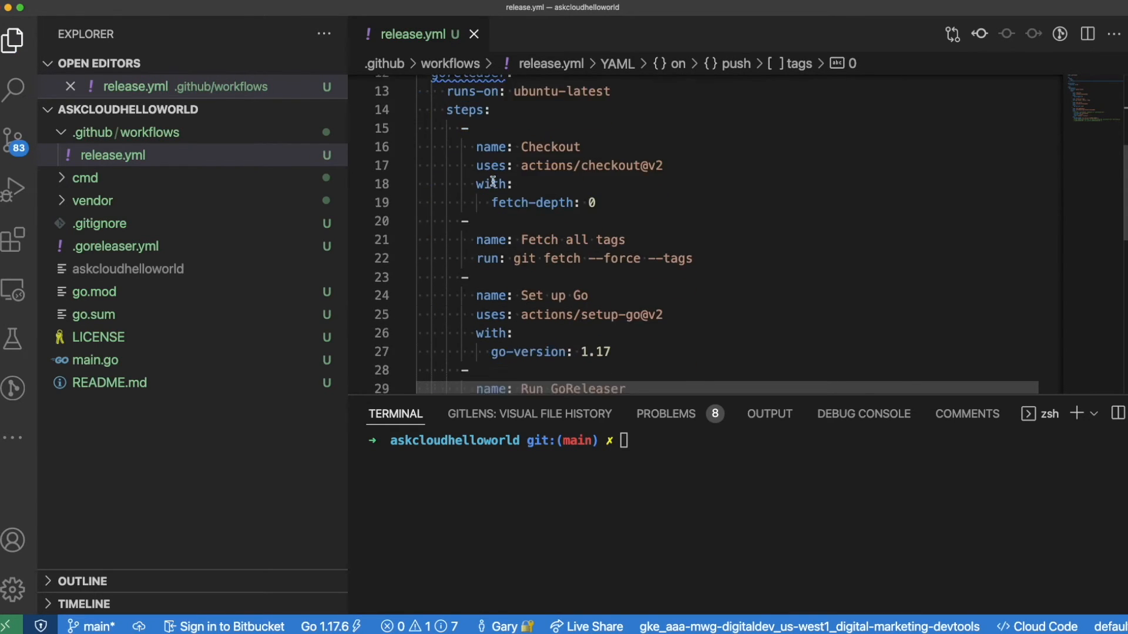
pyautogui.scroll(-5, 493, 183)
pyautogui.scroll(-2, 493, 184)
pyautogui.scroll(-3, 493, 183)
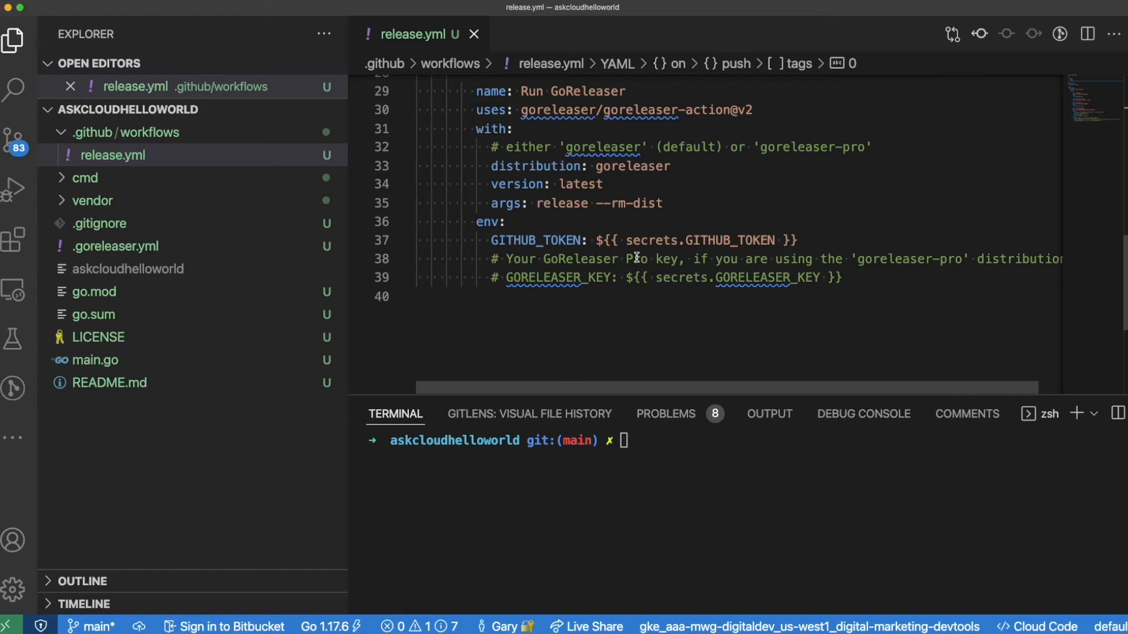
# - Use secrets.PUBLISHER_TOKEN and ${{ env.GITHUB_REF_NAME }} as the GoReleaser version, then save
pyautogui.click(716, 240)
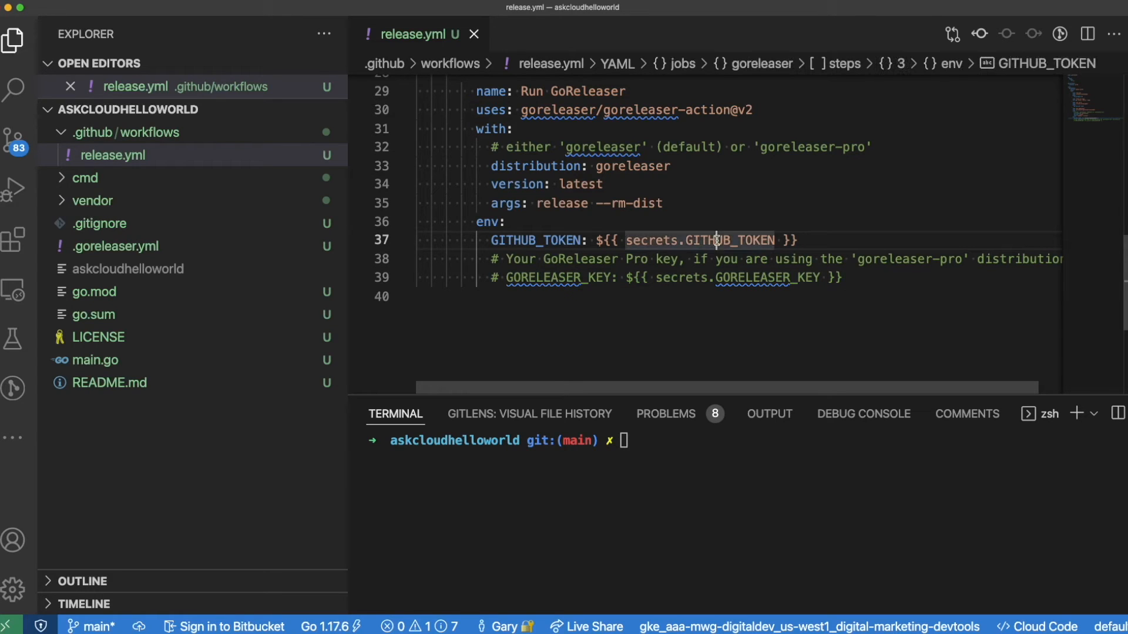
pyautogui.moveTo(775, 241); pyautogui.dragTo(688, 240)
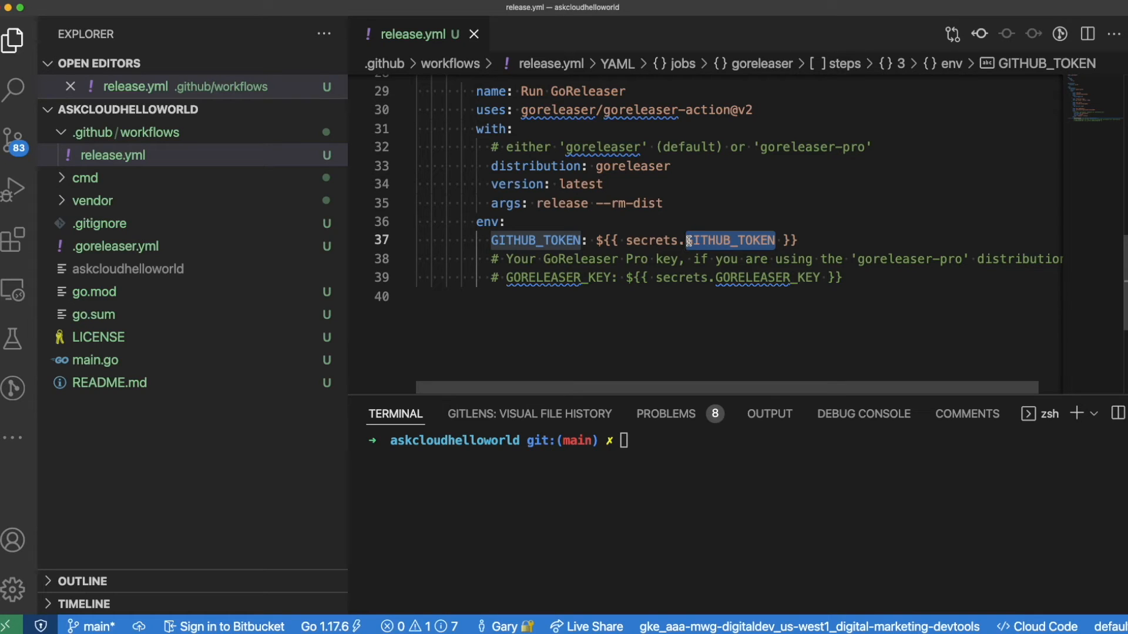
pyautogui.write('PUBL')
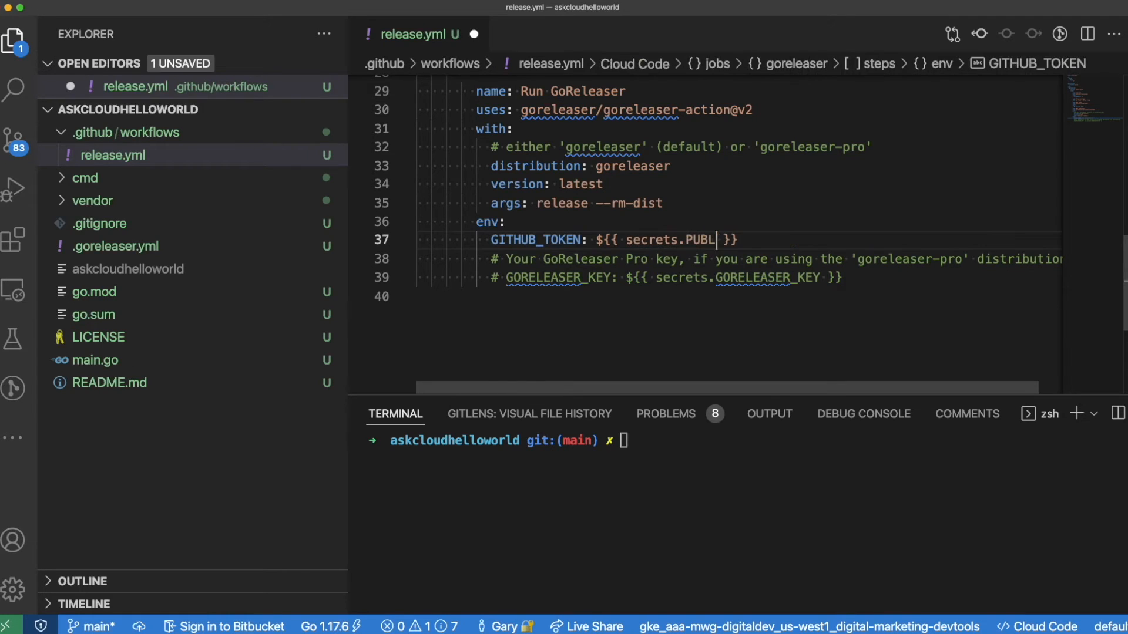
pyautogui.write('ISHER')
pyautogui.write('_TOKEN')
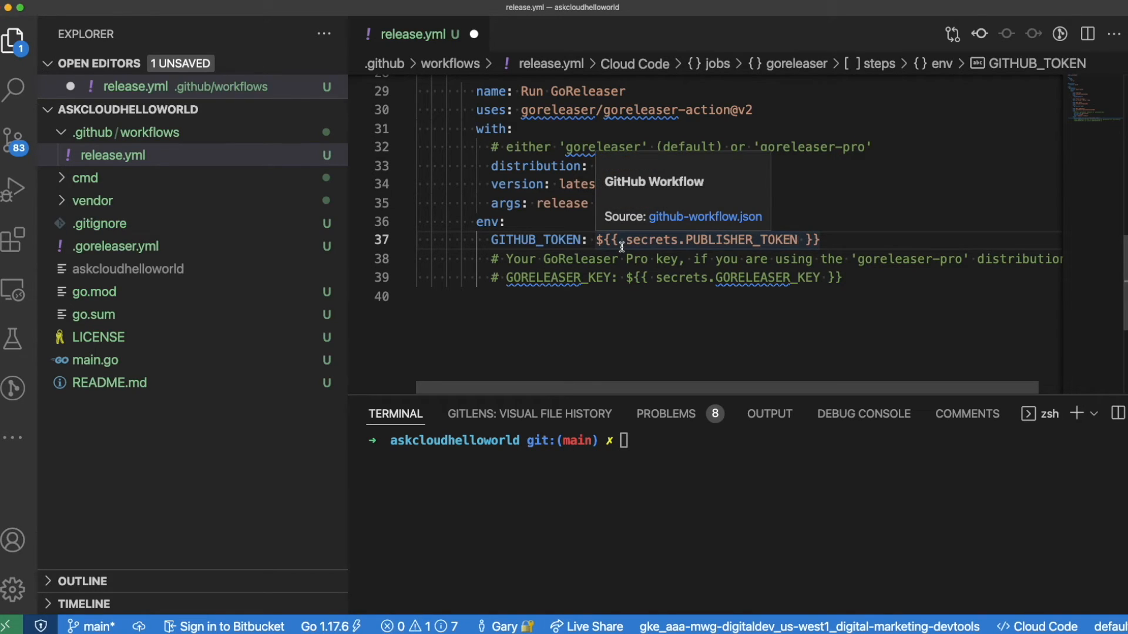
pyautogui.click(558, 223)
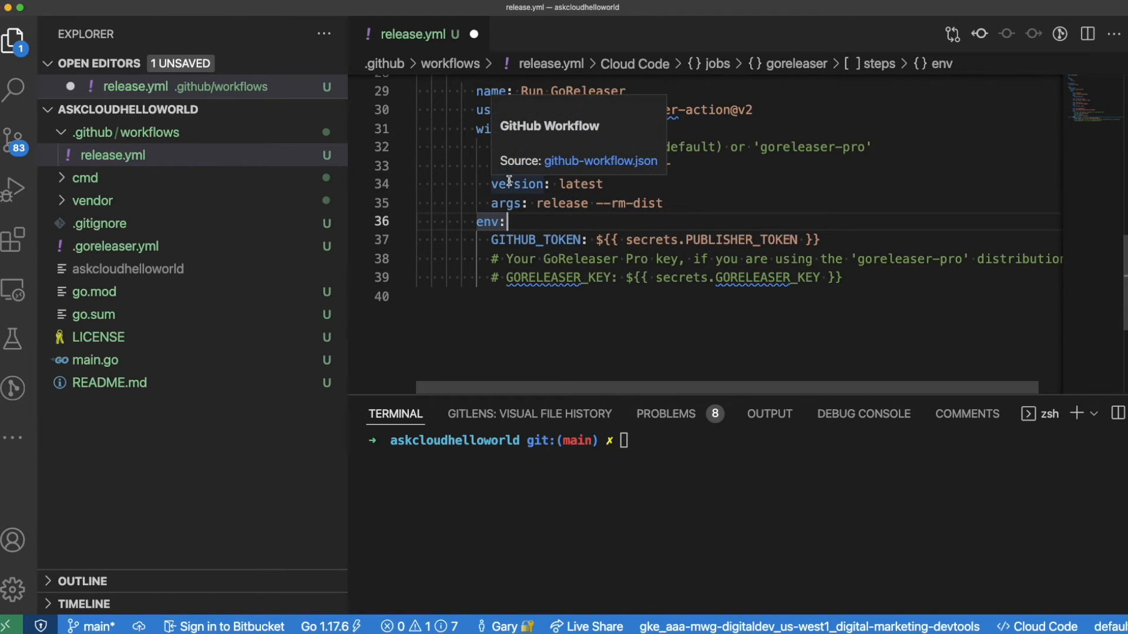
pyautogui.moveTo(614, 184); pyautogui.dragTo(558, 186)
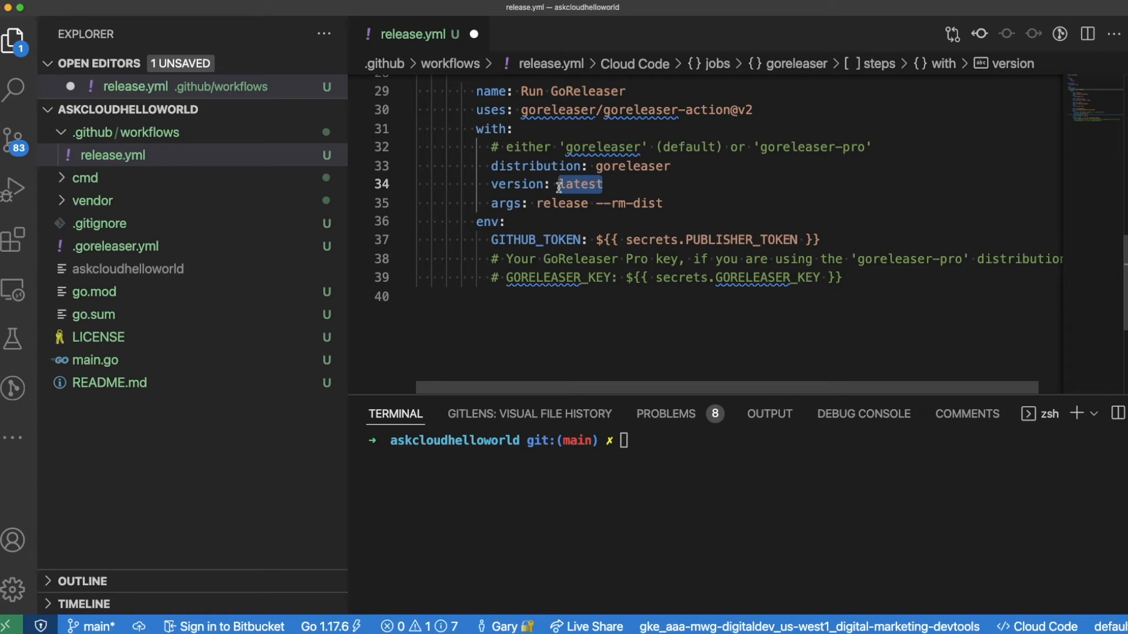
pyautogui.write('${{')
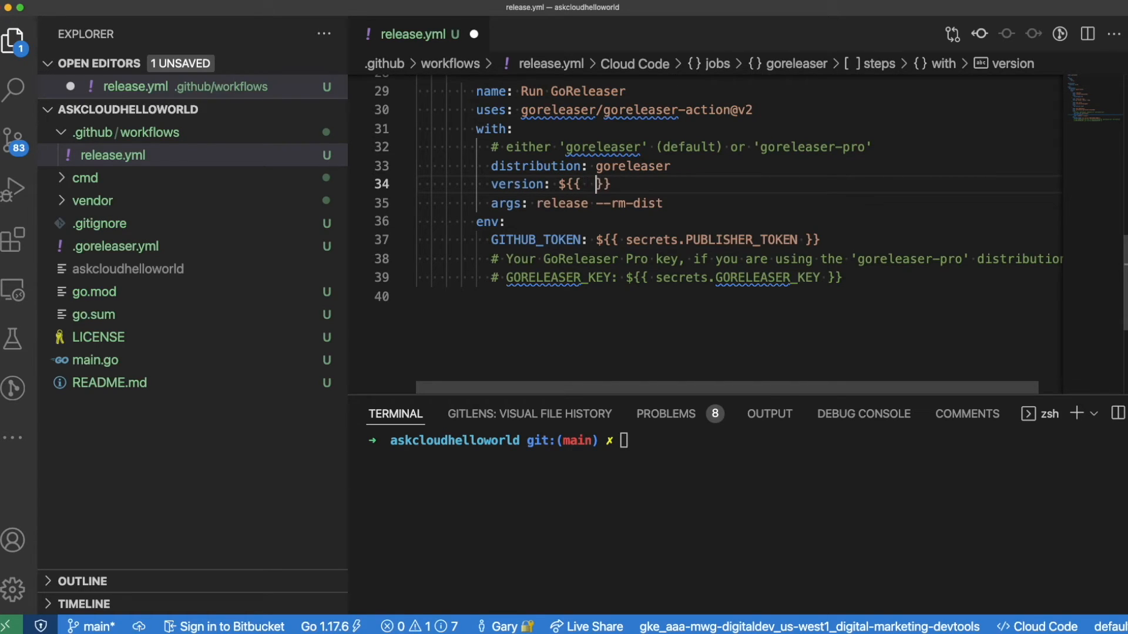
pyautogui.write('  env.')
pyautogui.write('GI')
pyautogui.write('THUB')
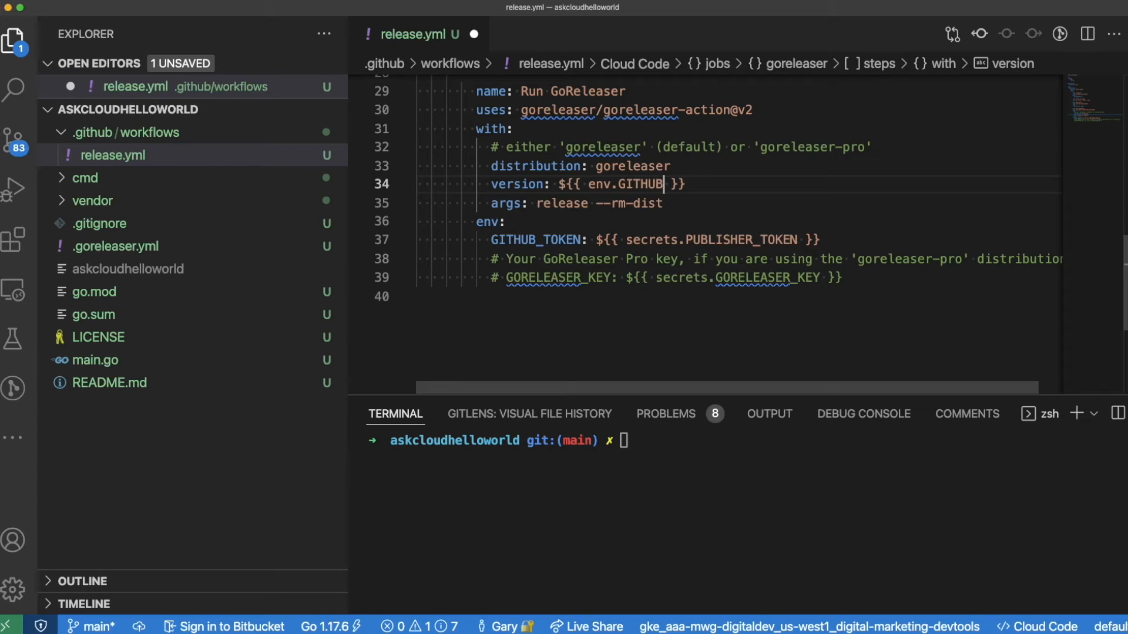
pyautogui.write('_REF_NAME')
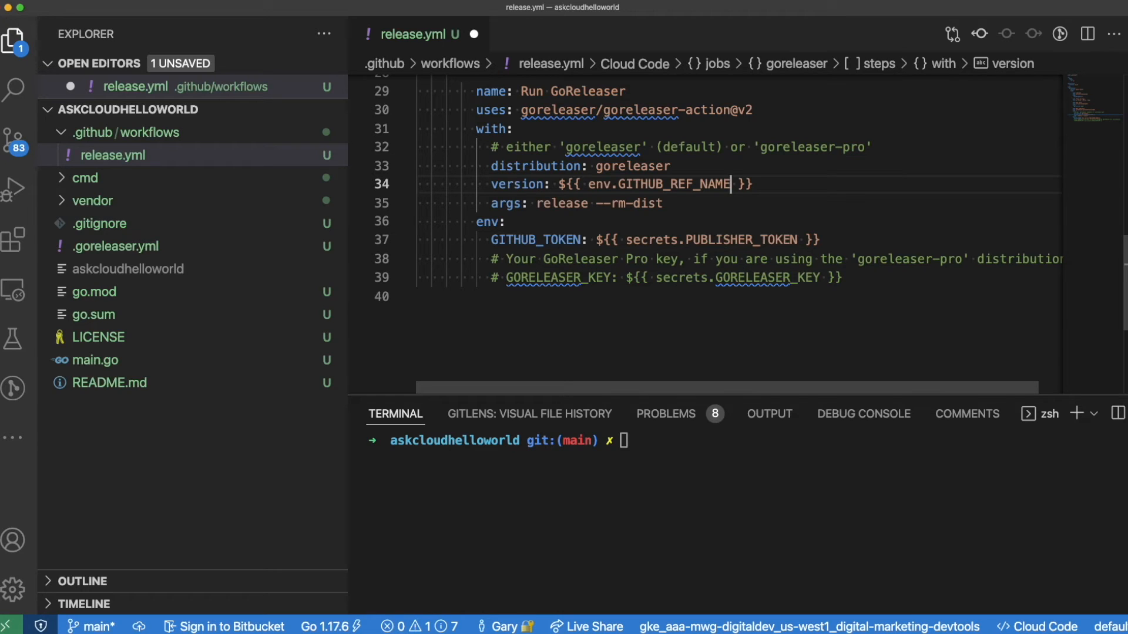
pyautogui.hotkey('ctrl', 's')
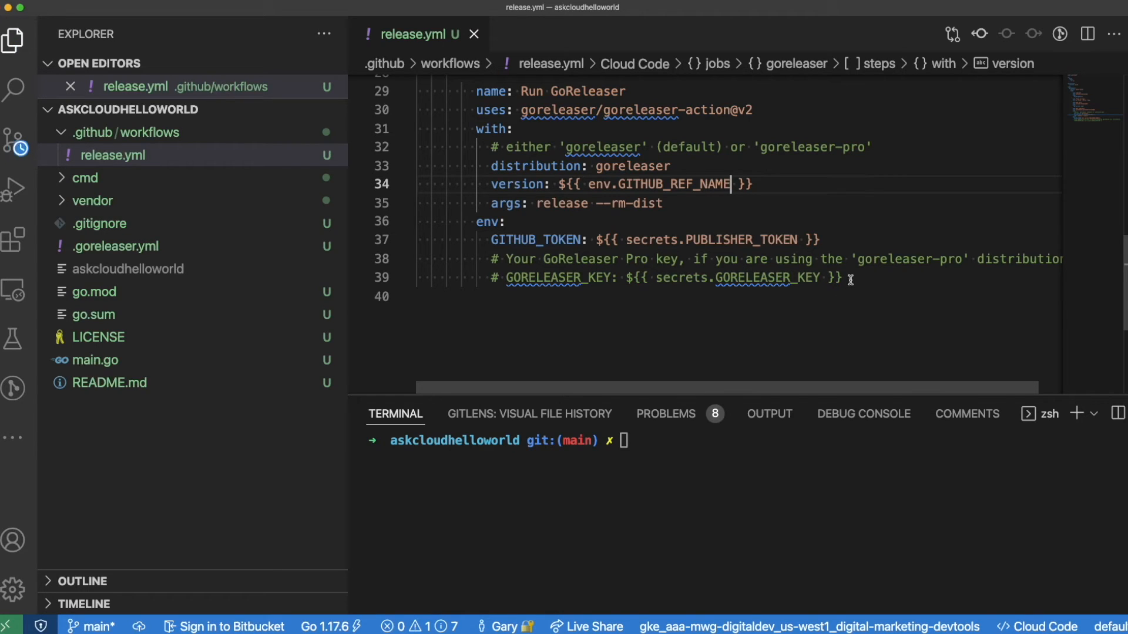
# - Delete the GoReleaser Pro key comment lines and save the workflow
pyautogui.moveTo(842, 278); pyautogui.dragTo(415, 259)
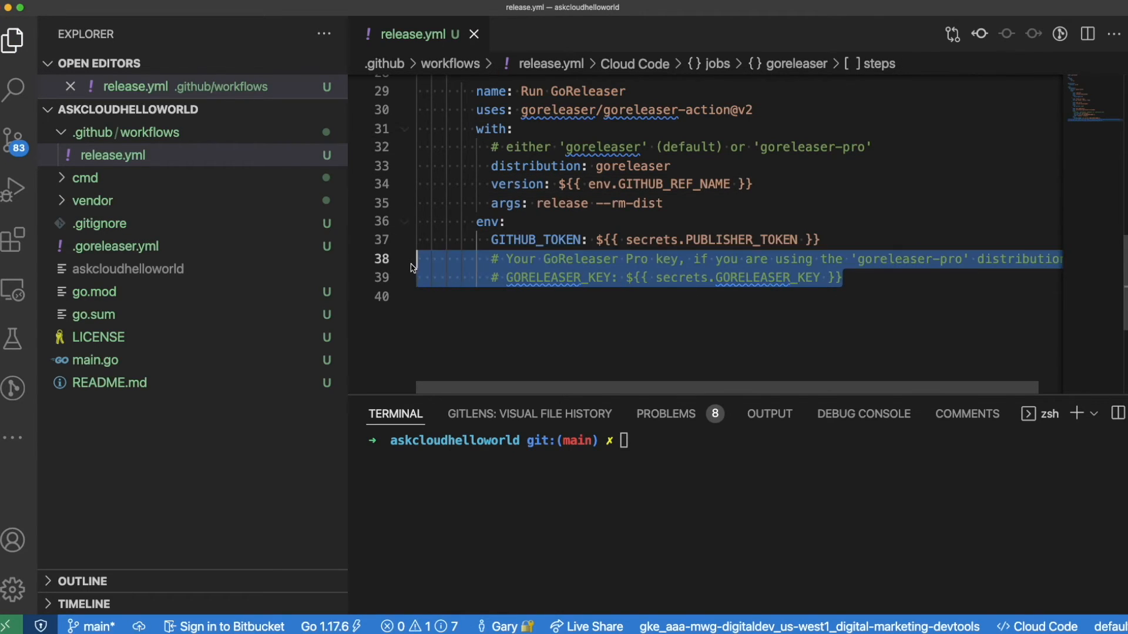
pyautogui.press('BackSpace')
pyautogui.hotkey('ctrl', 's')
pyautogui.scroll(5, 705, 229)
# - Create a new public askcloudhelloworld repository under the askcloudarchitech organization on GitHub
pyautogui.press('super+Tab')
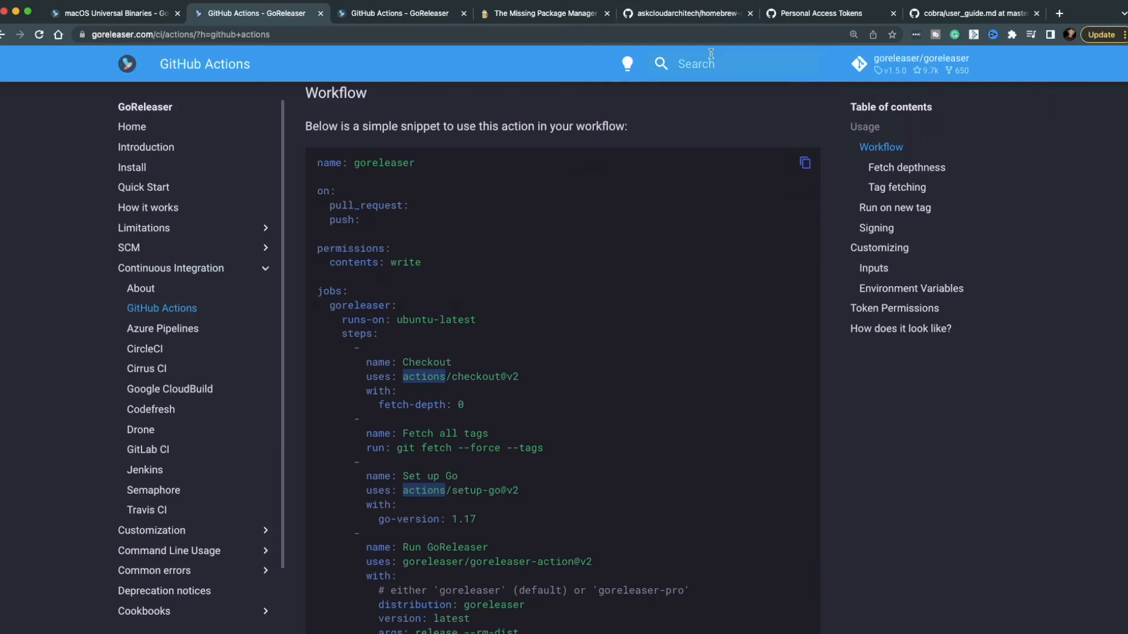
pyautogui.click(669, 13)
pyautogui.click(754, 305)
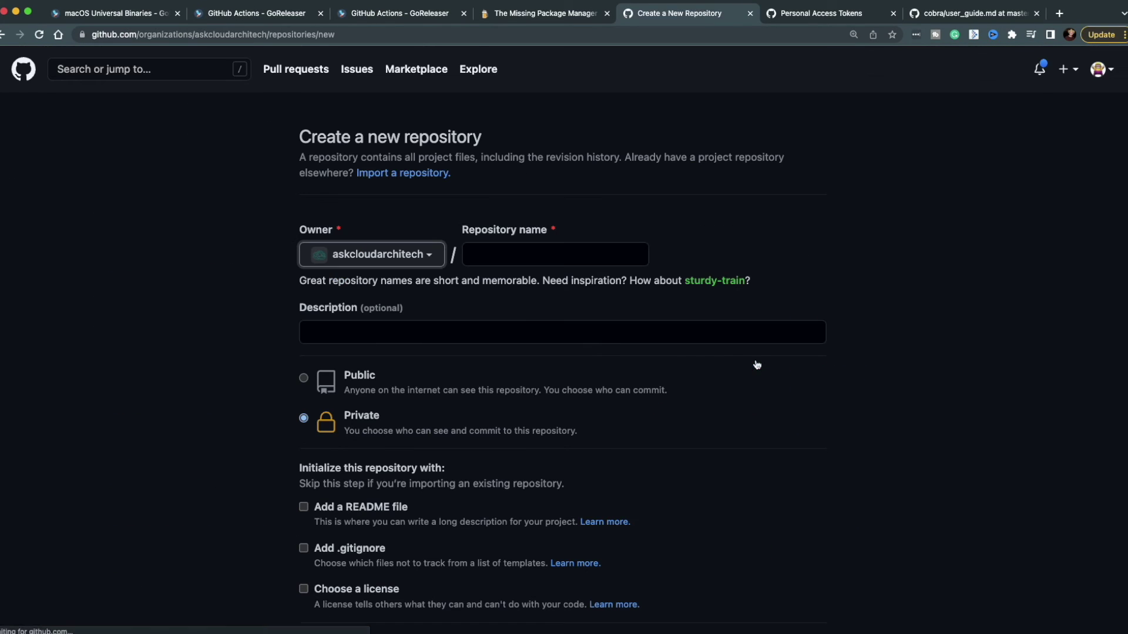
pyautogui.click(494, 256)
pyautogui.write('askclou')
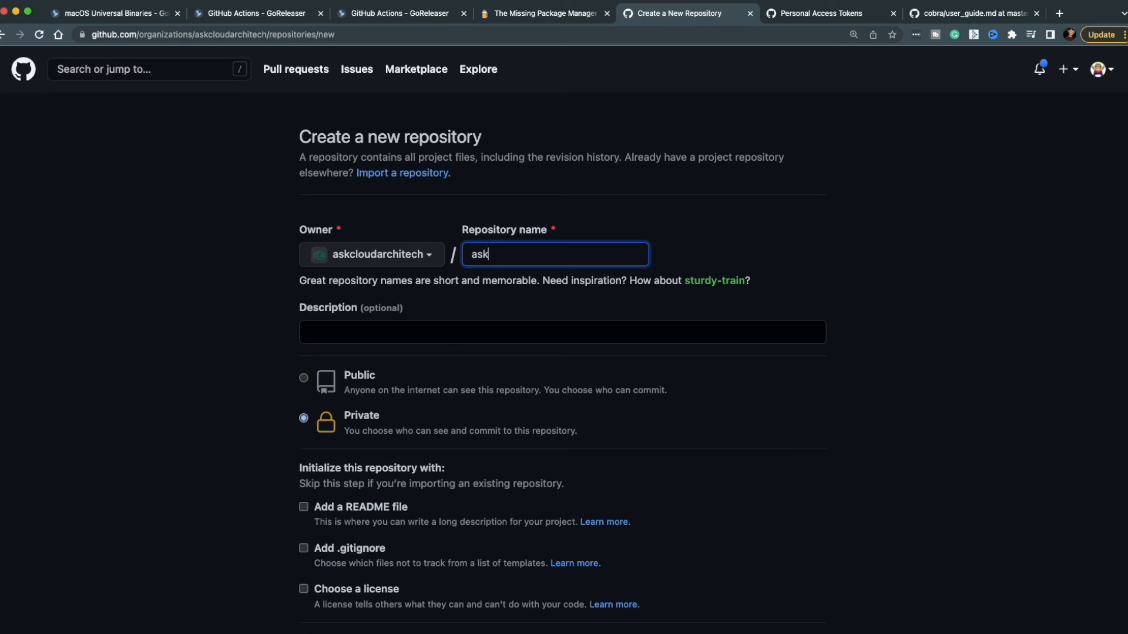
pyautogui.write('dhello')
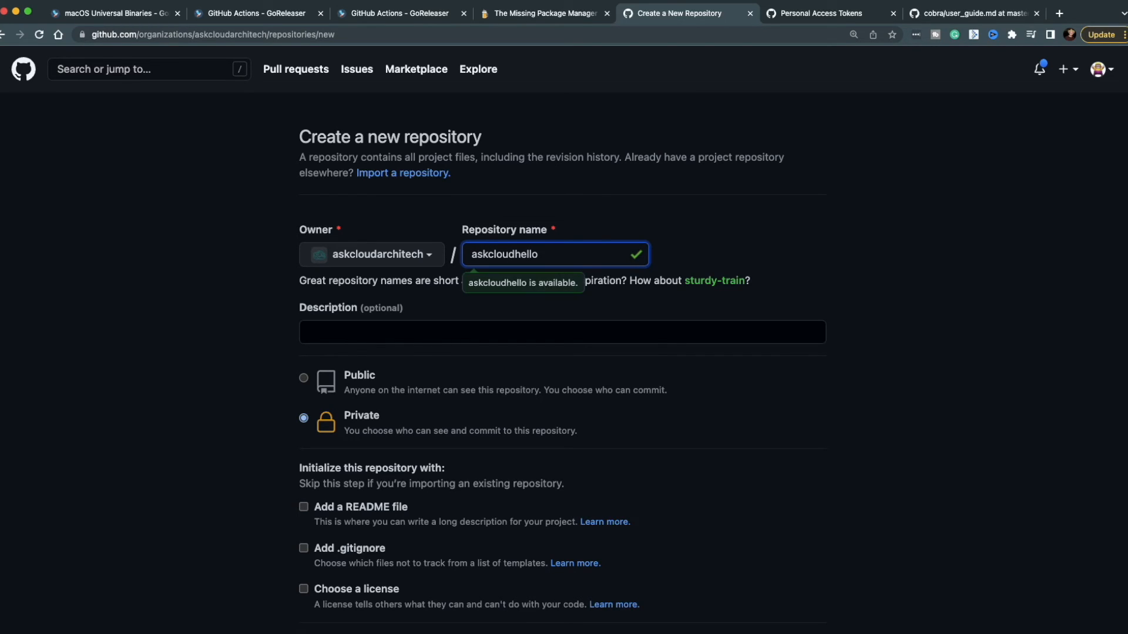
pyautogui.write('world')
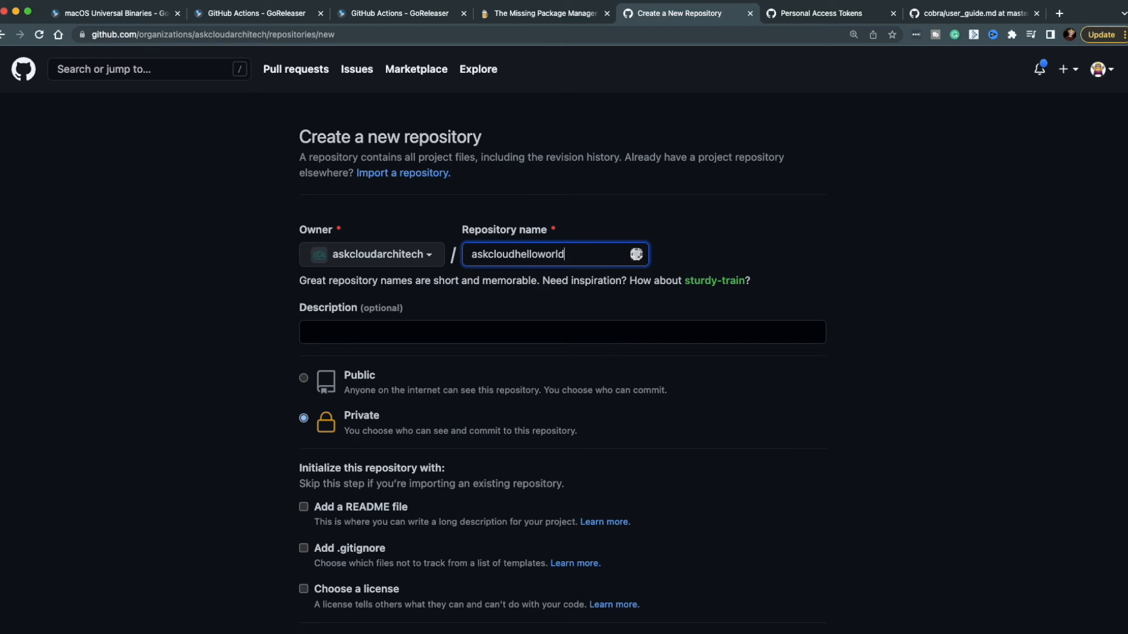
pyautogui.click(400, 339)
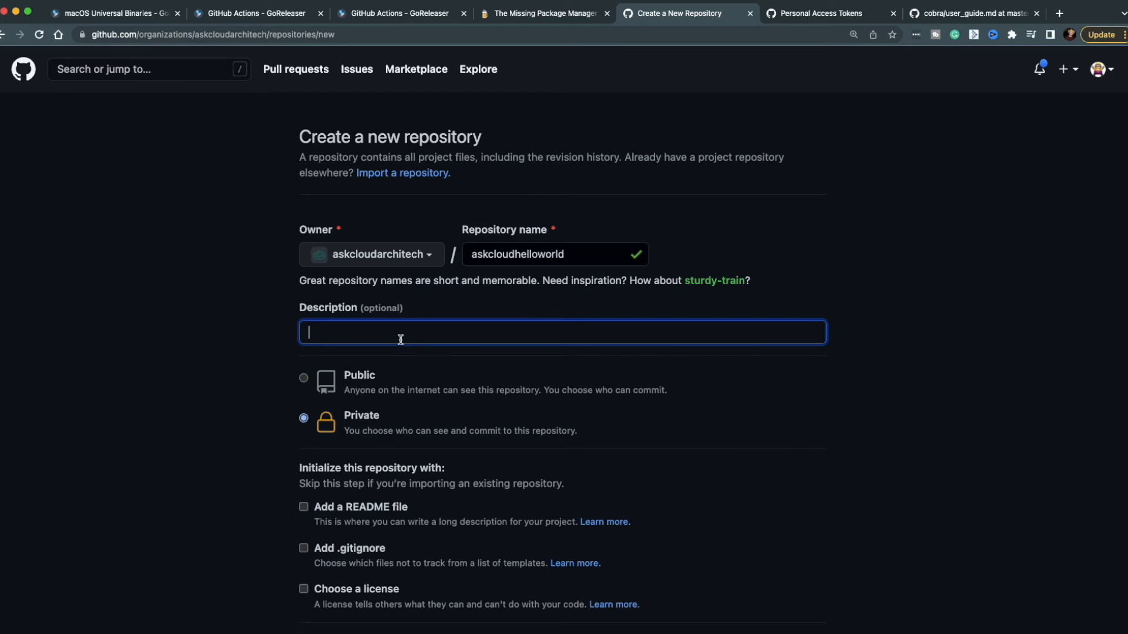
pyautogui.scroll(-1, 283, 406)
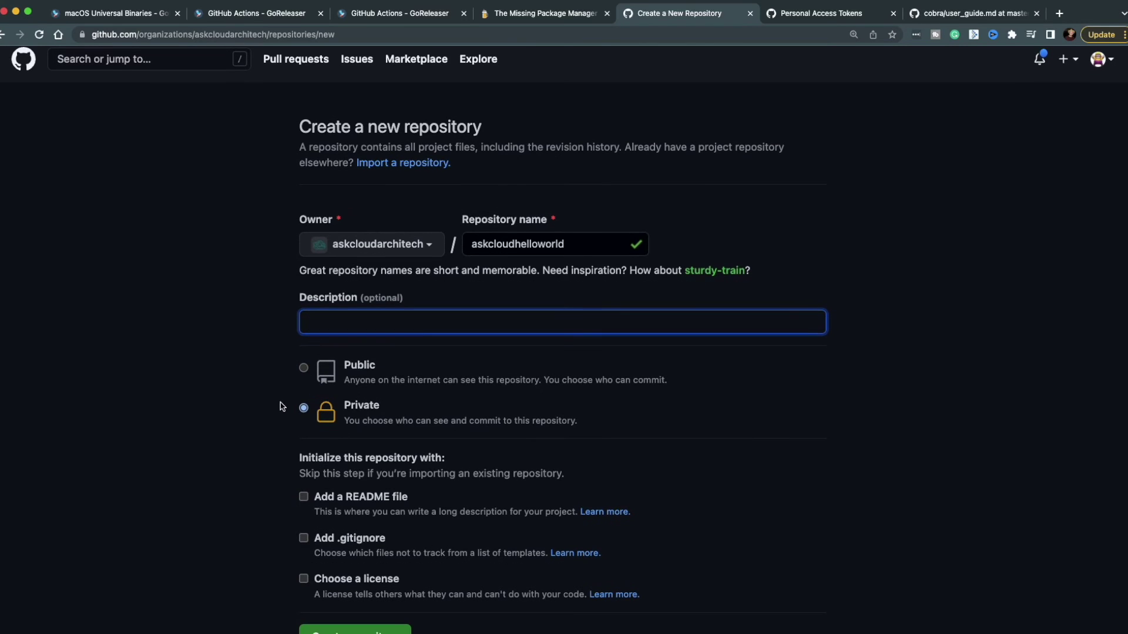
pyautogui.click(305, 370)
pyautogui.scroll(-3, 273, 447)
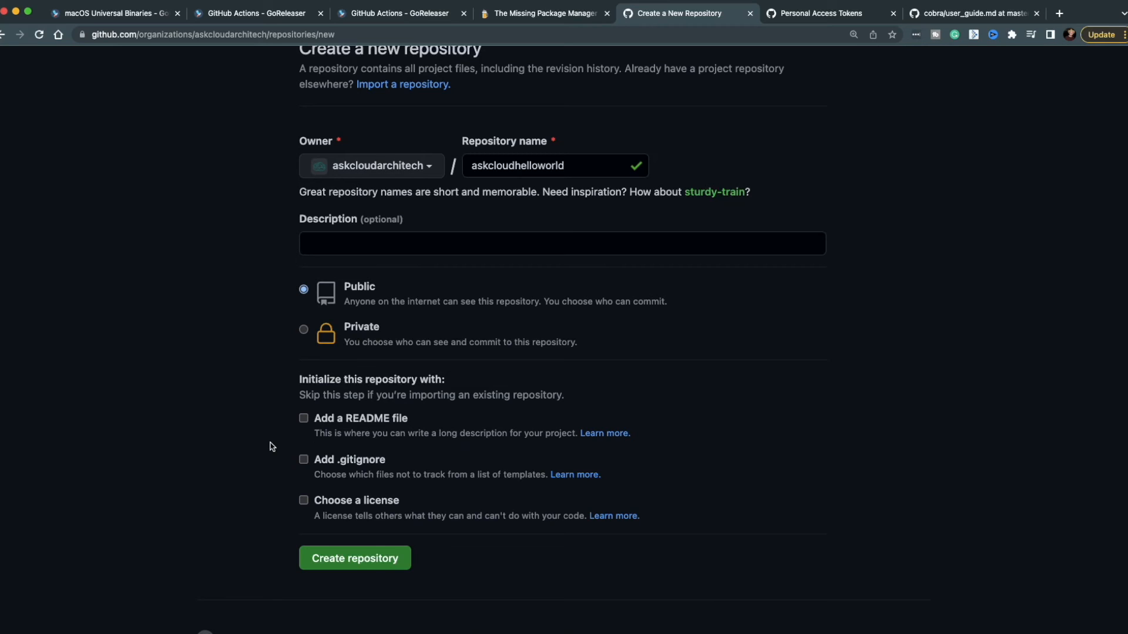
pyautogui.click(364, 560)
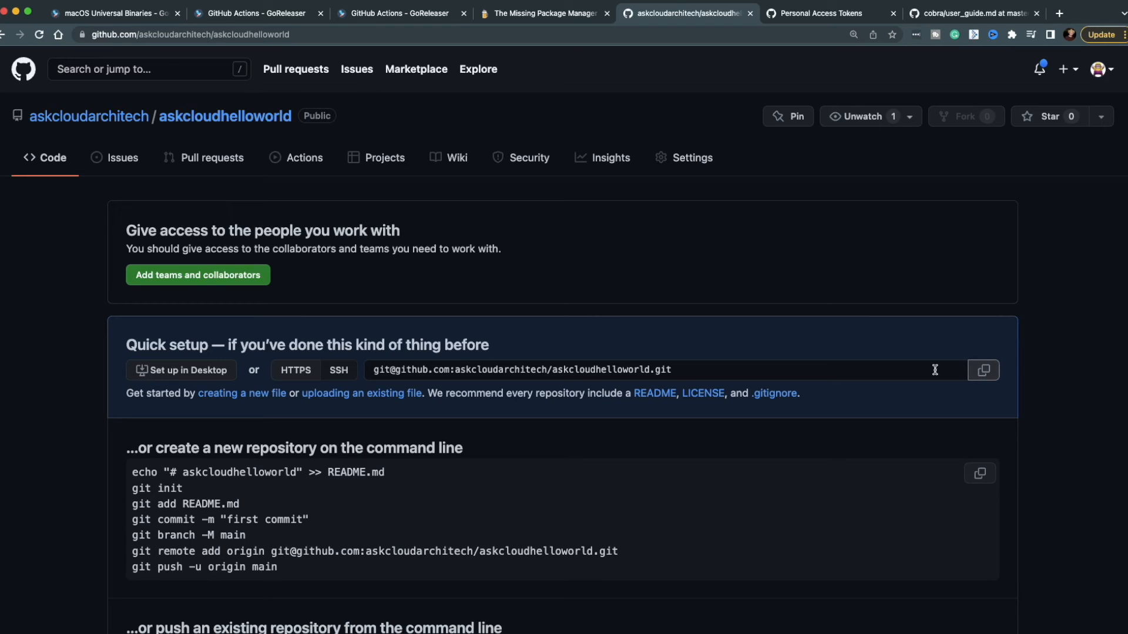
# - Add the new repository's SSH address as a git remote via the Command Palette
pyautogui.press('super+Tab')
pyautogui.press('super+shift+p')
pyautogui.write('remote')
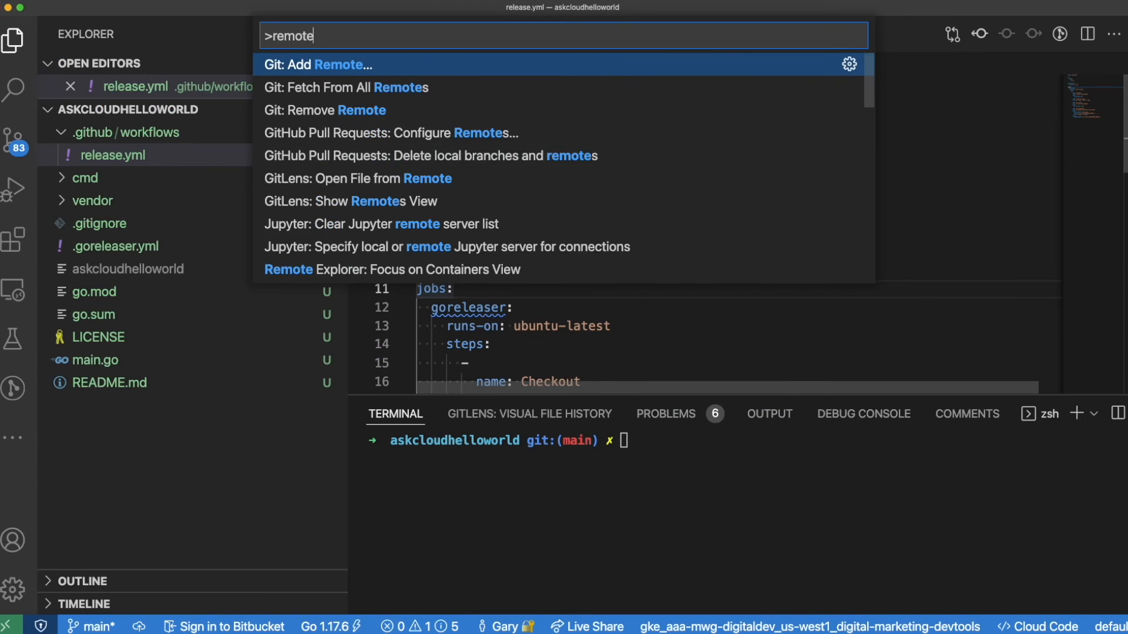
pyautogui.press('Return')
pyautogui.press('super+v')
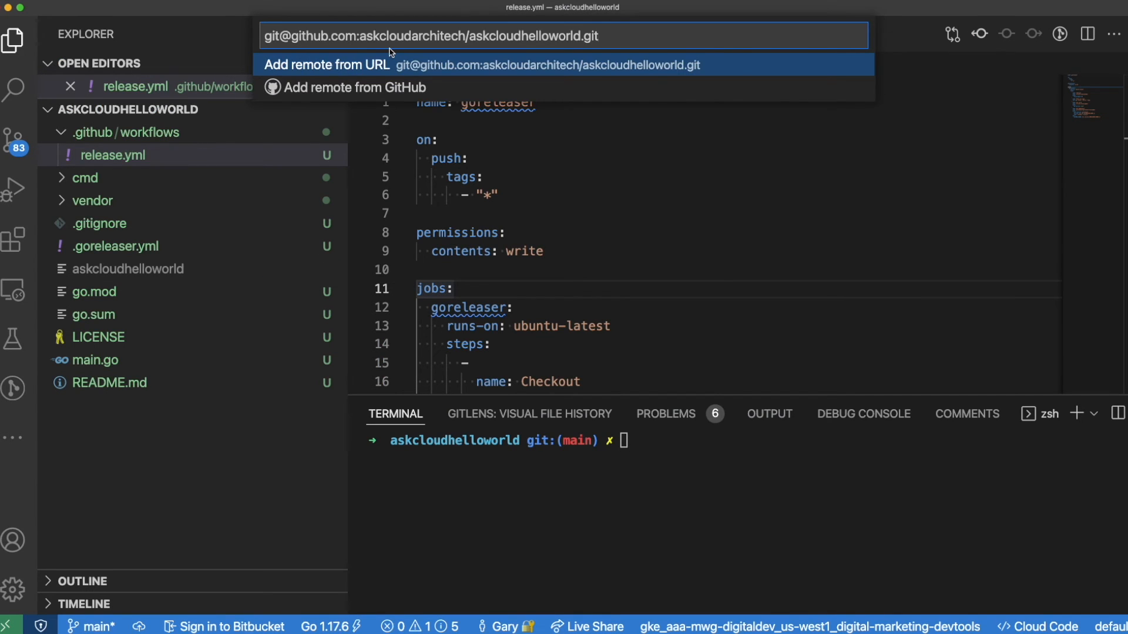
pyautogui.press('Return')
# - Stage all files, record the initial commit, push main with upstream origin, and view the repository on GitHub
pyautogui.click(667, 521)
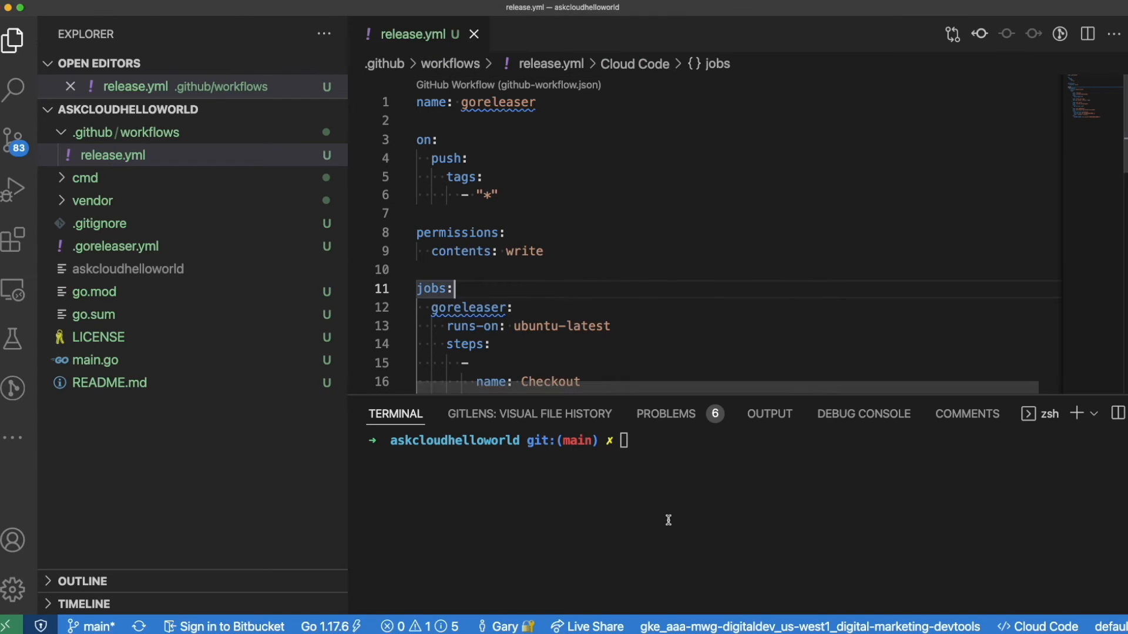
pyautogui.write('git status')
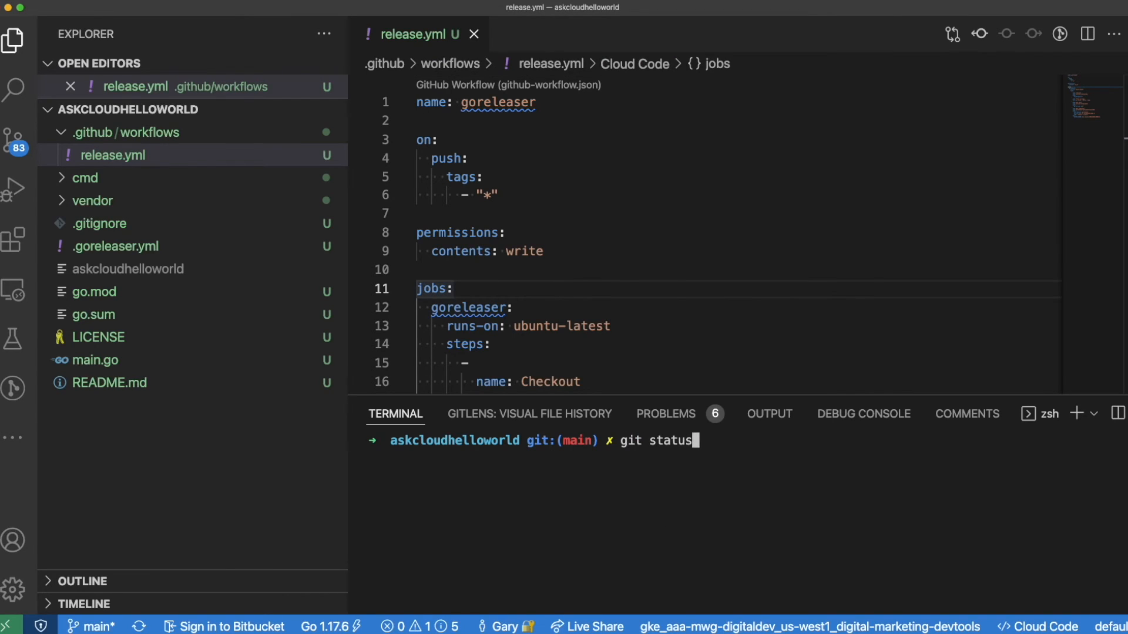
pyautogui.press('Return')
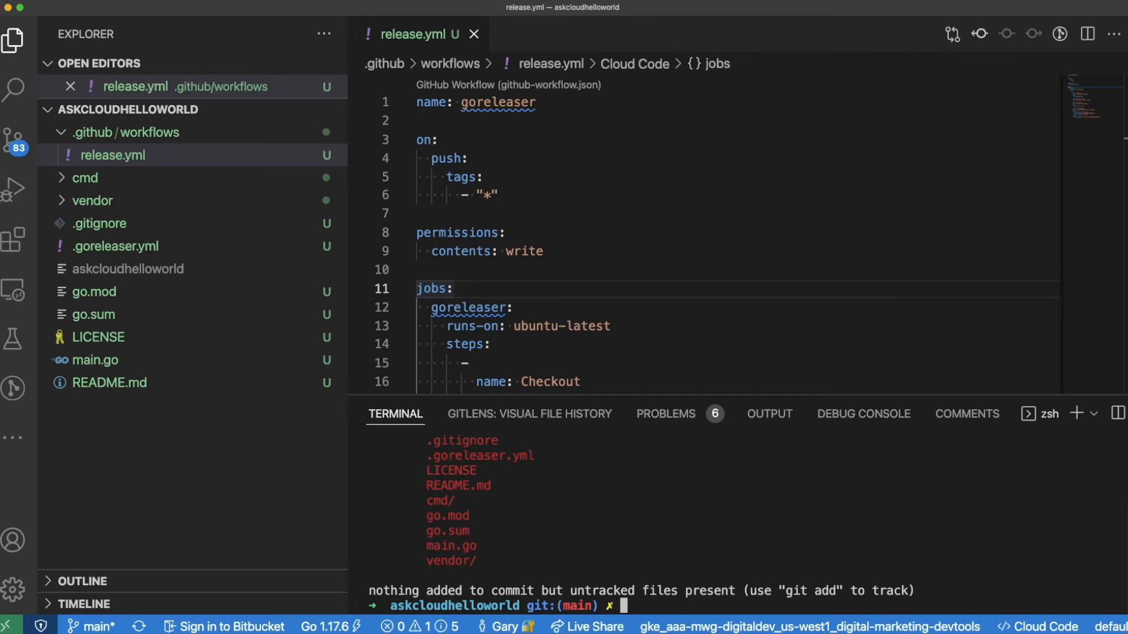
pyautogui.write('git add .')
pyautogui.press('Return')
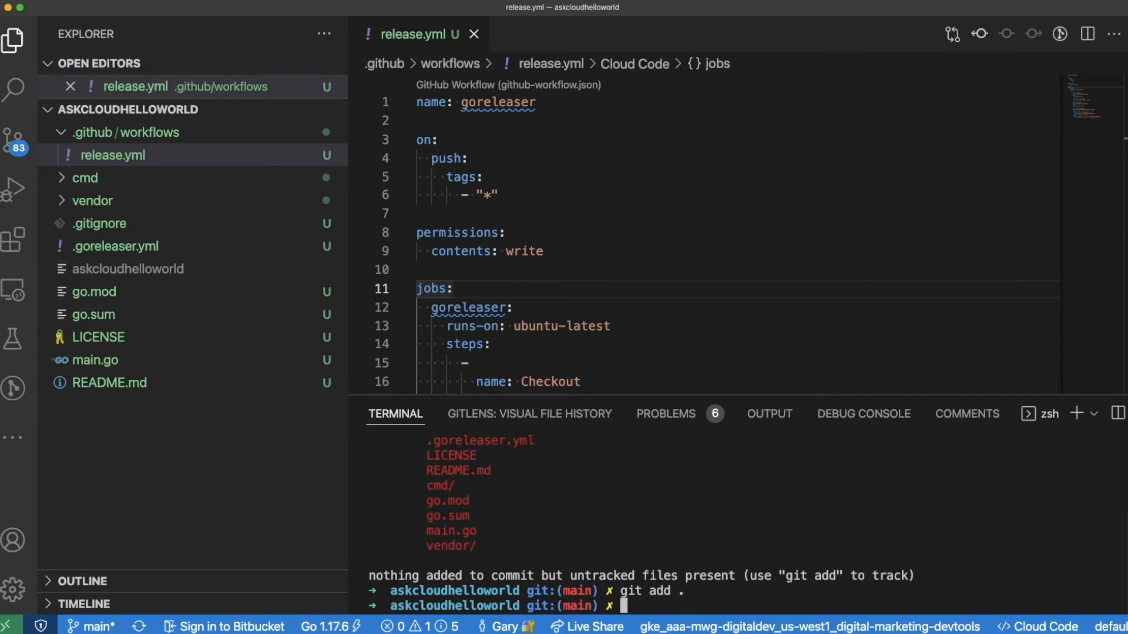
pyautogui.write('git commit ')
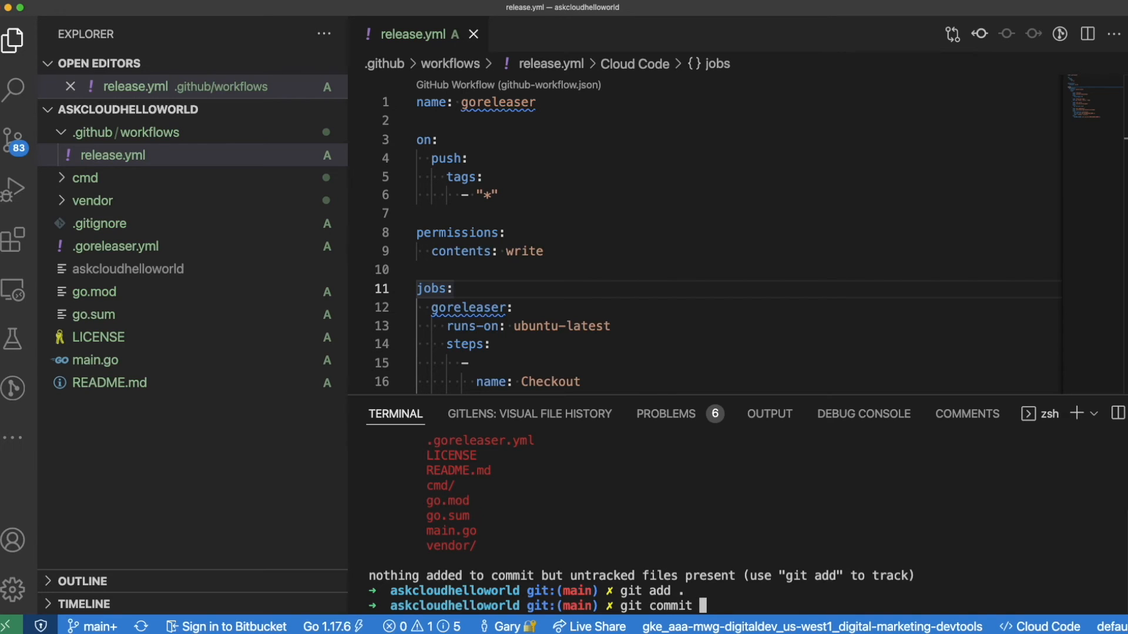
pyautogui.write('-m "i')
pyautogui.write('nitial commit"')
pyautogui.press('Return')
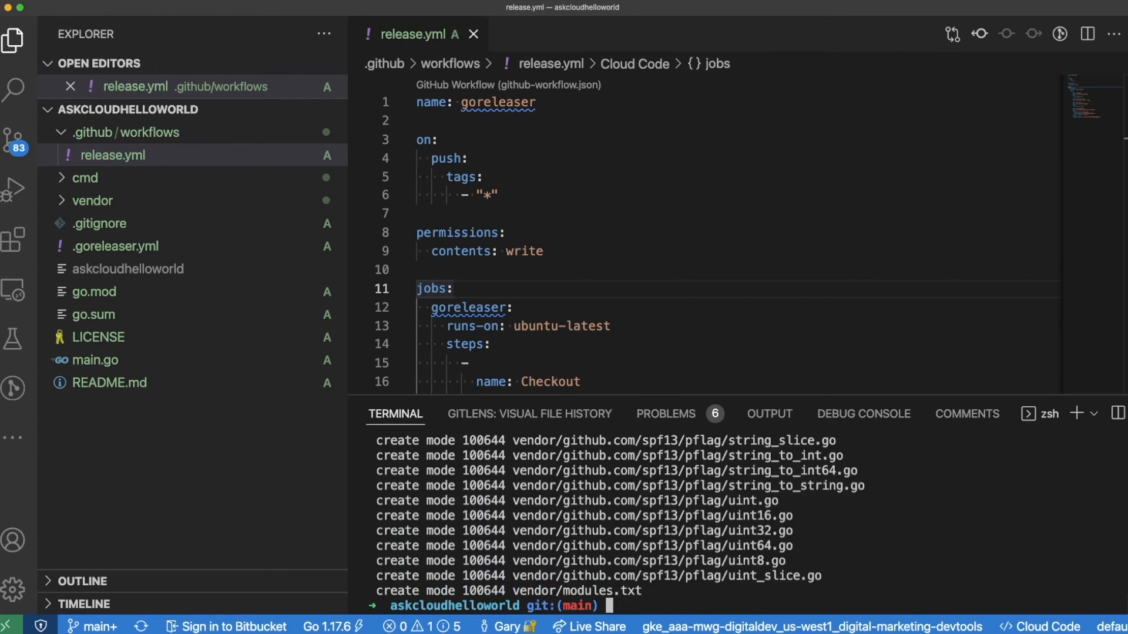
pyautogui.write('git push')
pyautogui.press('Return')
pyautogui.write('git push --set-upstream origin main')
pyautogui.press('Return')
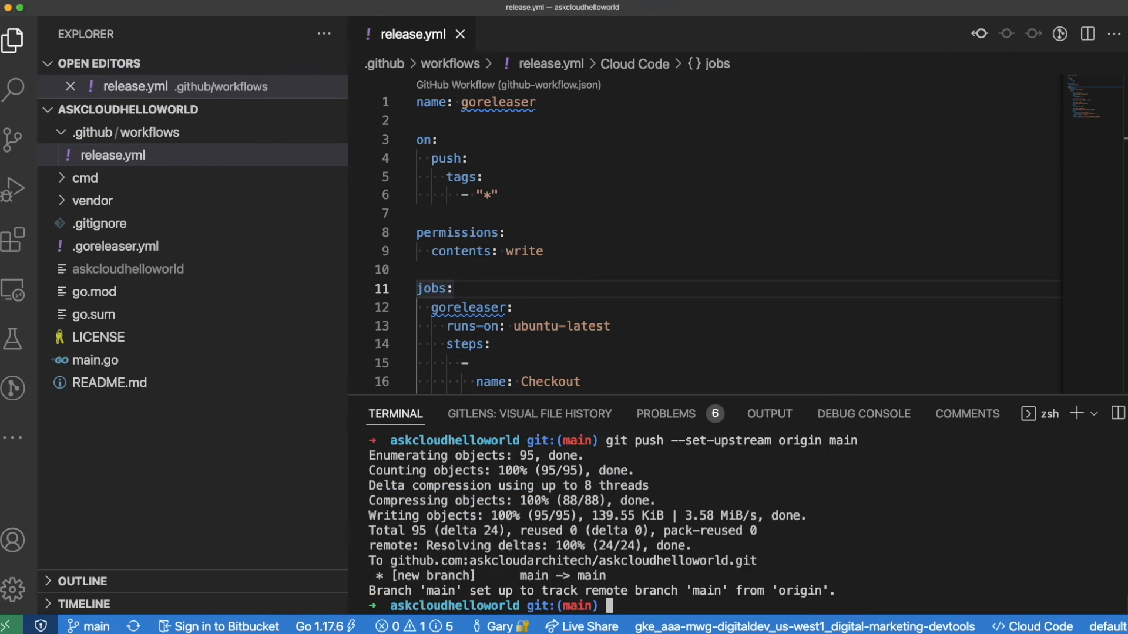
pyautogui.press('super+Tab')
pyautogui.press('super+r')
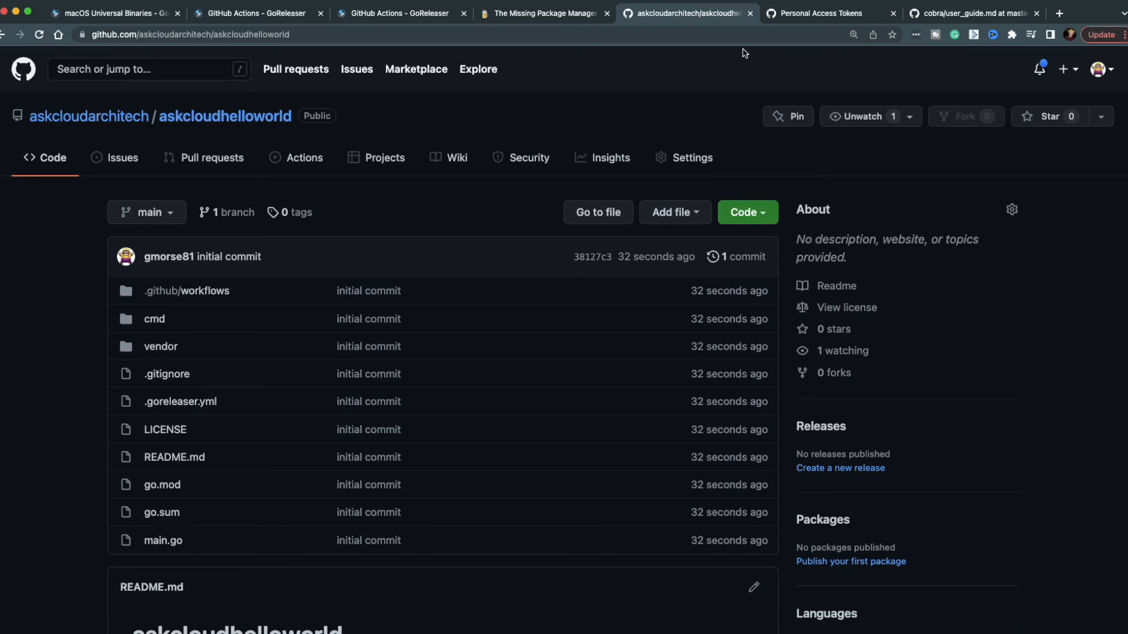
# - Start a new personal access token, confirming the account password
pyautogui.click(809, 15)
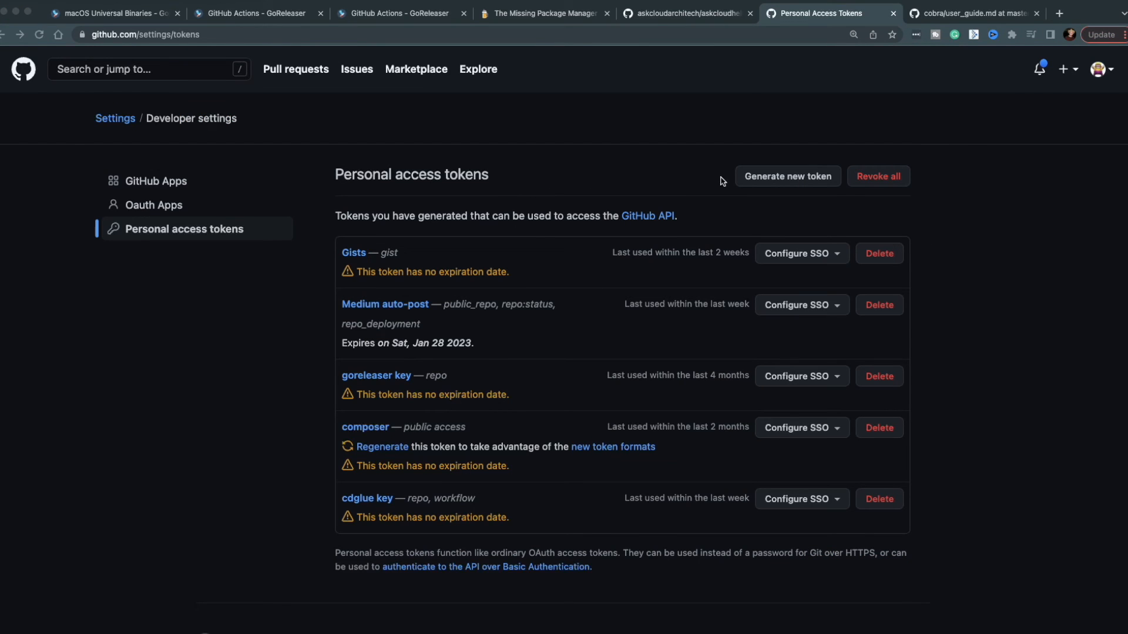
pyautogui.click(780, 181)
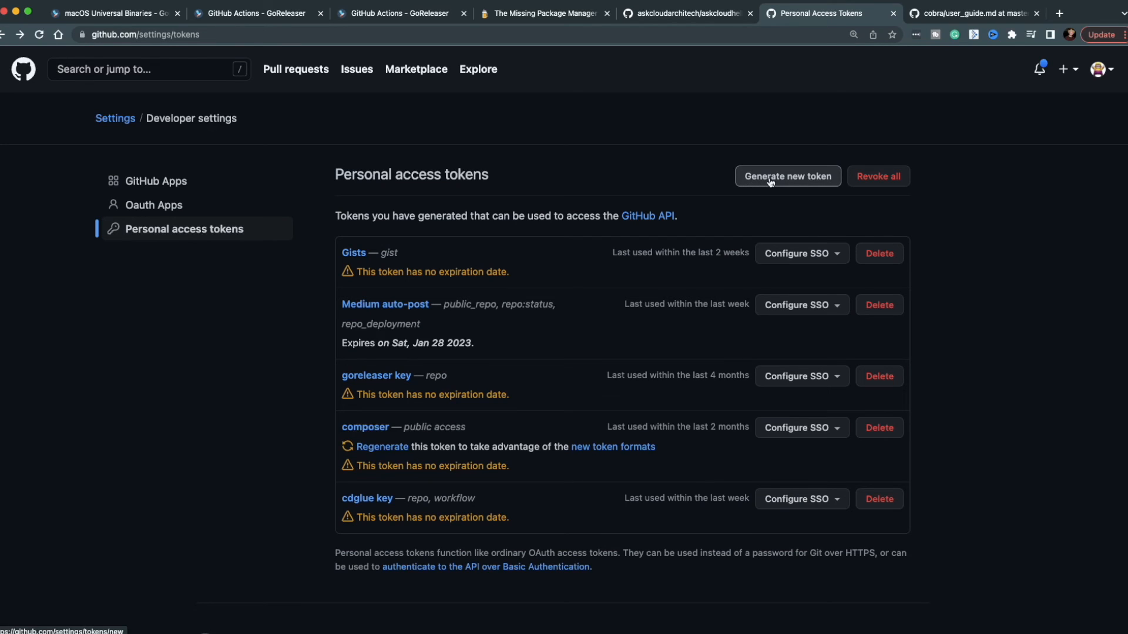
pyautogui.click(770, 179)
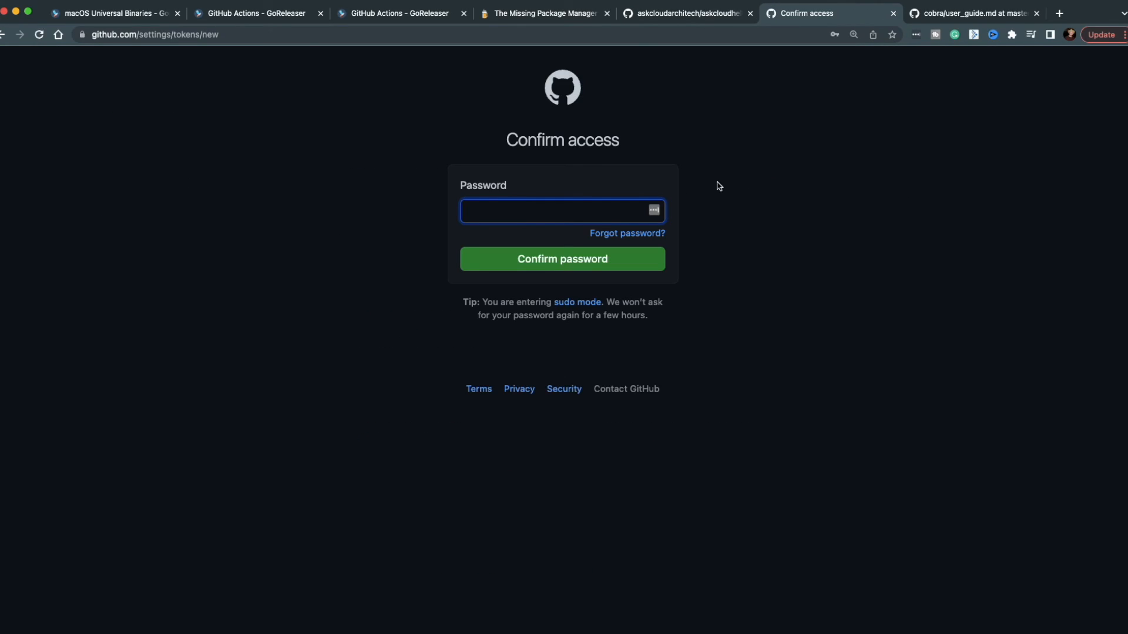
pyautogui.click(523, 212)
pyautogui.press('Return')
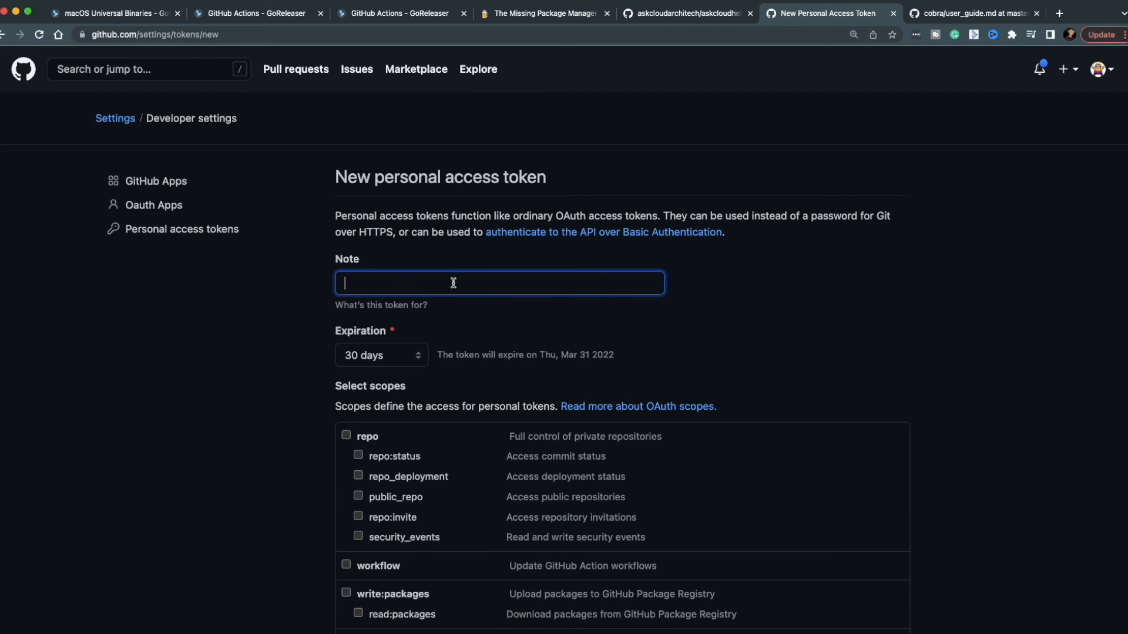
pyautogui.write('askcloudhelloworld')
pyautogui.scroll(-1, 345, 407)
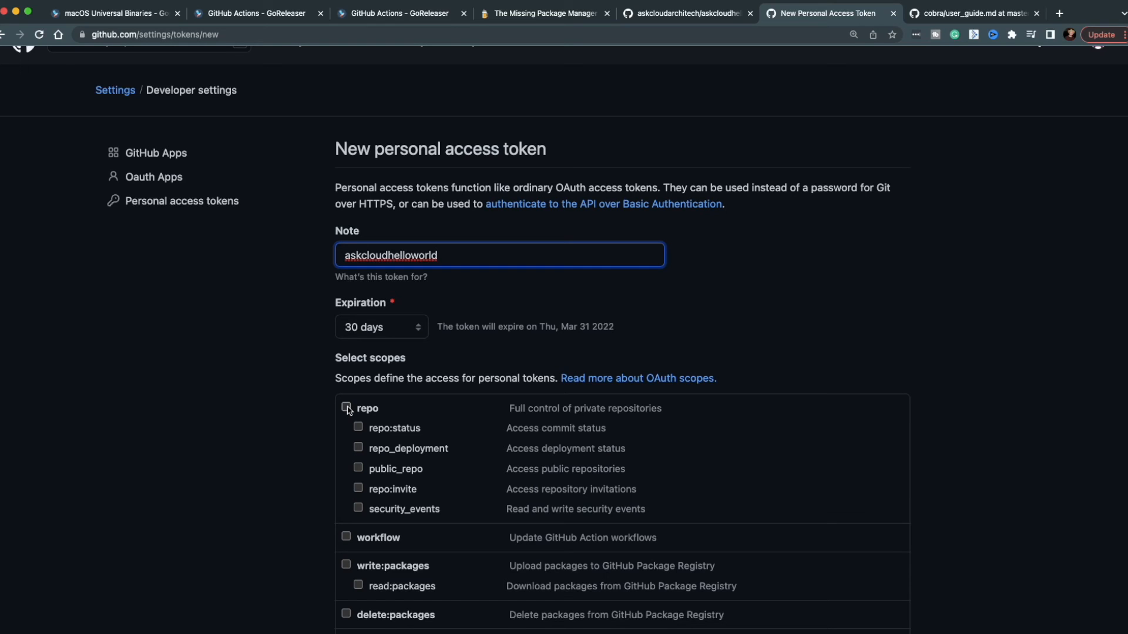
# - Grant the askcloudhelloworld token full repo scope, generate it, and return to the repository page
pyautogui.click(347, 409)
pyautogui.scroll(-2, 304, 492)
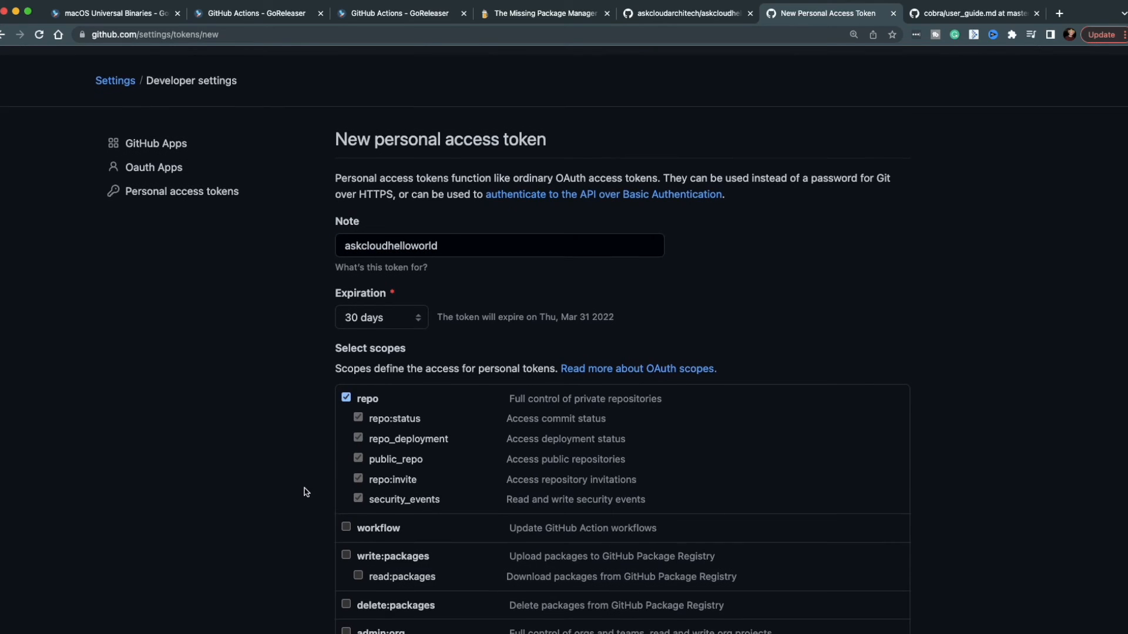
pyautogui.scroll(-1, 304, 491)
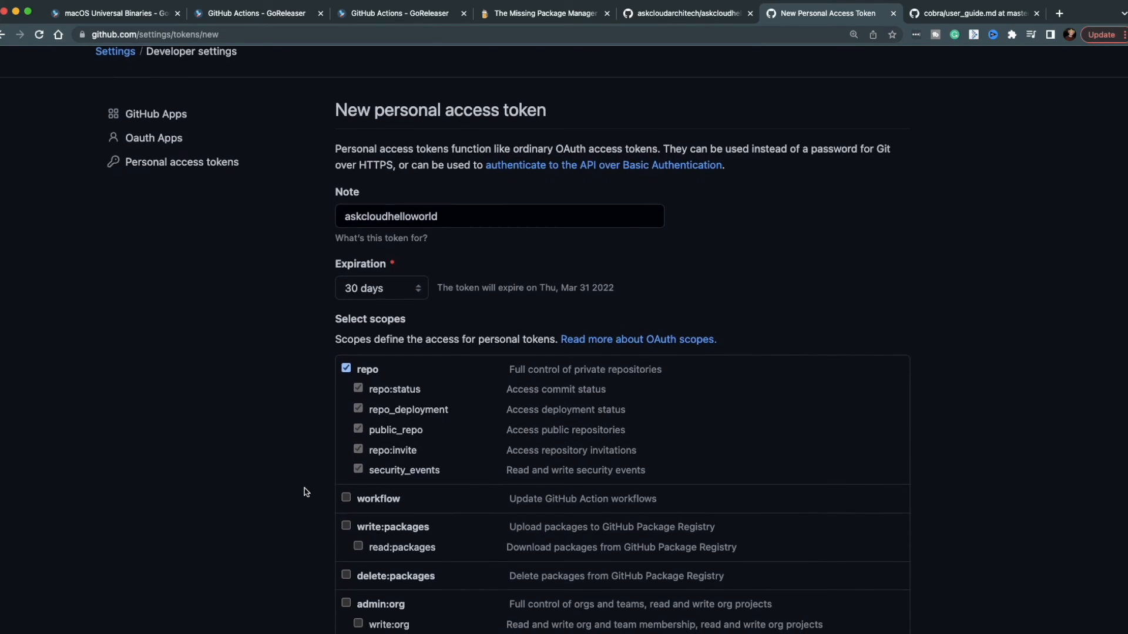
pyautogui.scroll(-2, 303, 493)
pyautogui.scroll(-3, 304, 491)
pyautogui.scroll(-3, 303, 492)
pyautogui.scroll(-5, 304, 492)
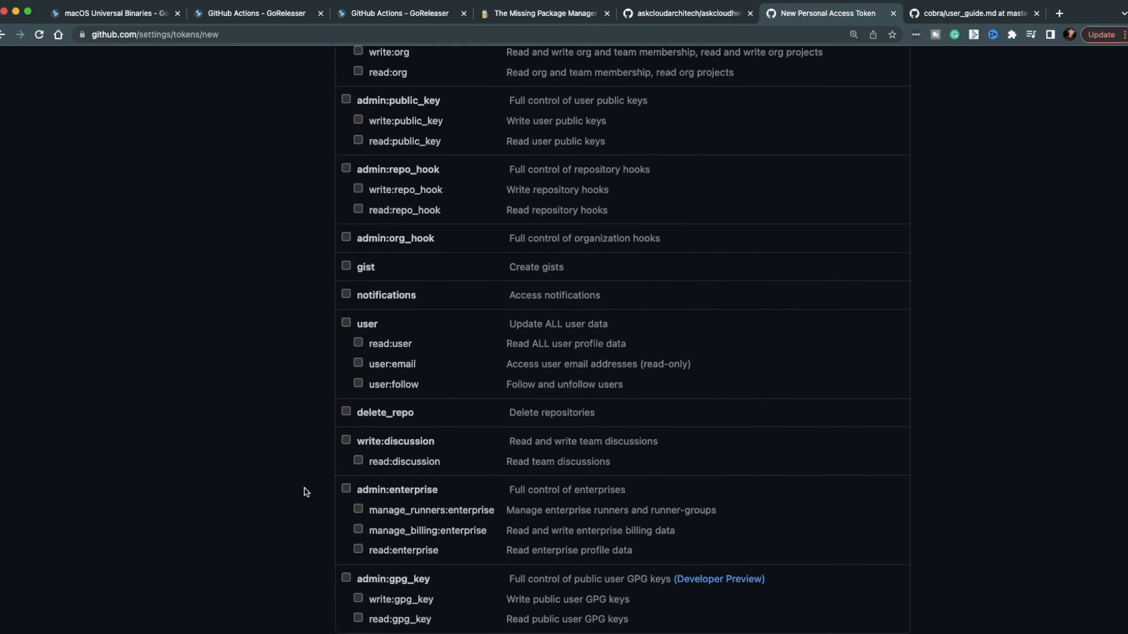
pyautogui.scroll(-1, 304, 491)
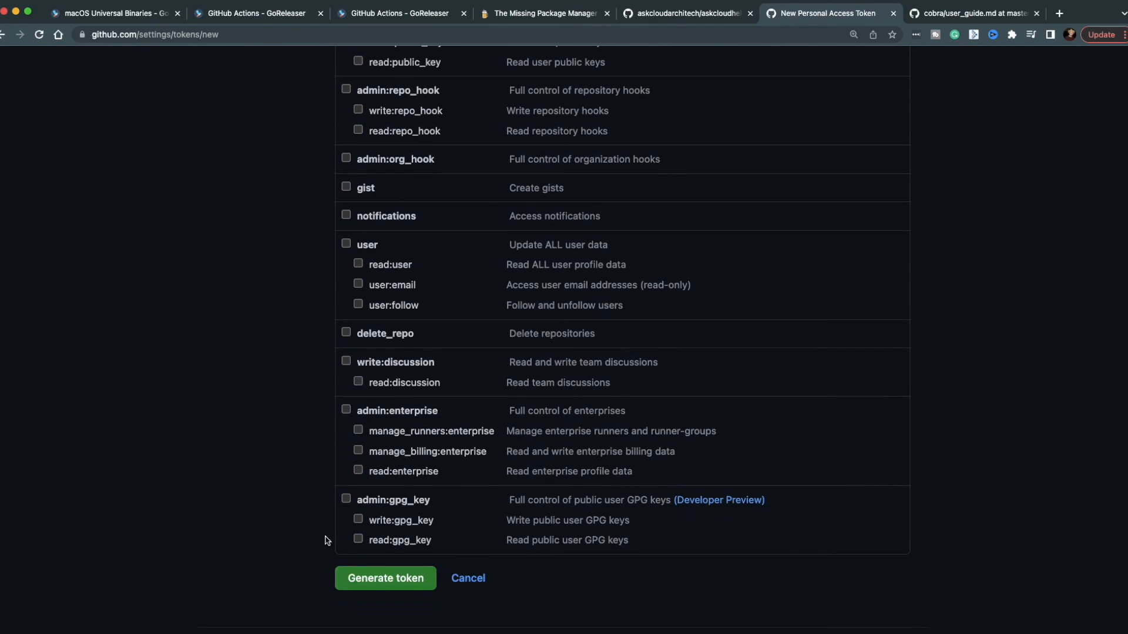
pyautogui.click(381, 577)
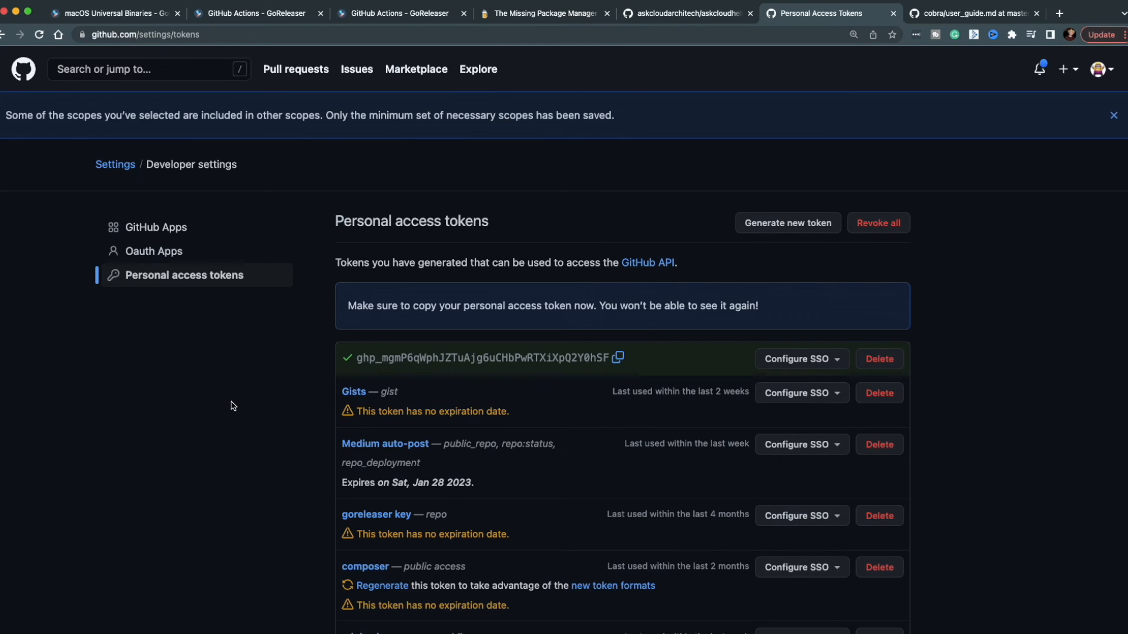
pyautogui.hotkey('ctrl', 'shift', 'Tab')
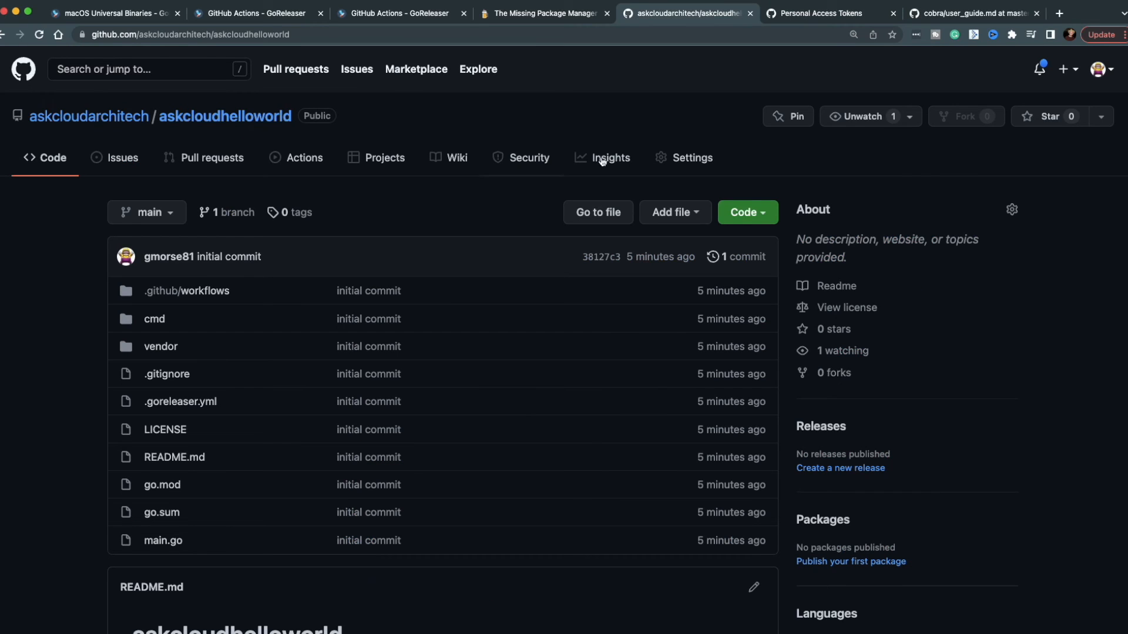
# - Reach the Actions secrets page of askcloudhelloworld and begin a new repository secret
pyautogui.click(680, 159)
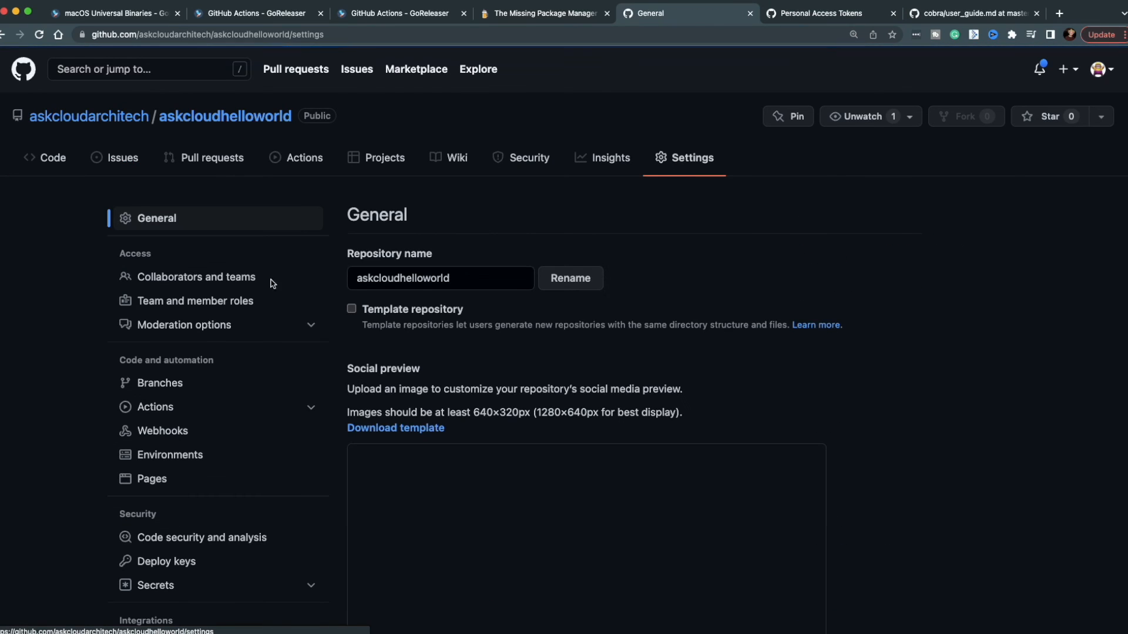
pyautogui.scroll(-2, 185, 384)
pyautogui.click(164, 521)
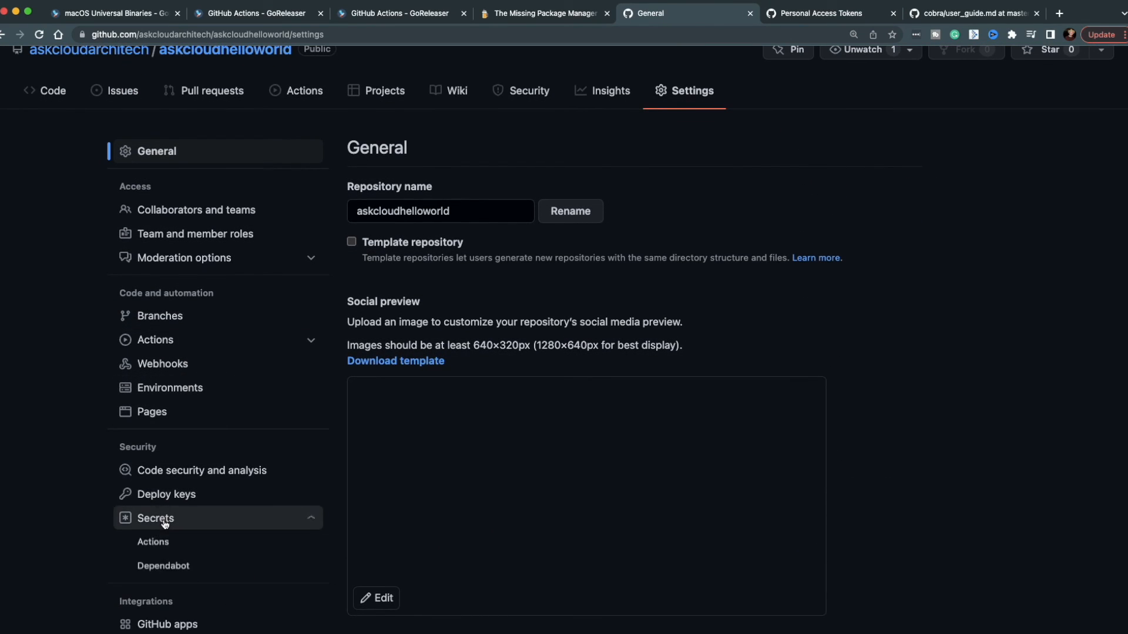
pyautogui.click(155, 545)
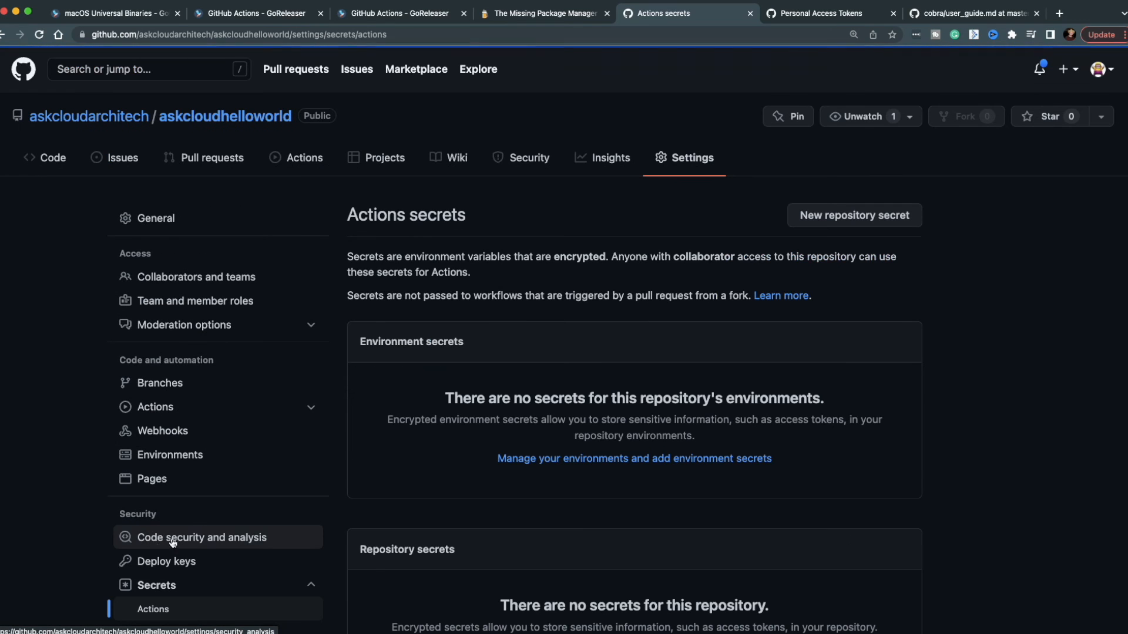
pyautogui.click(882, 219)
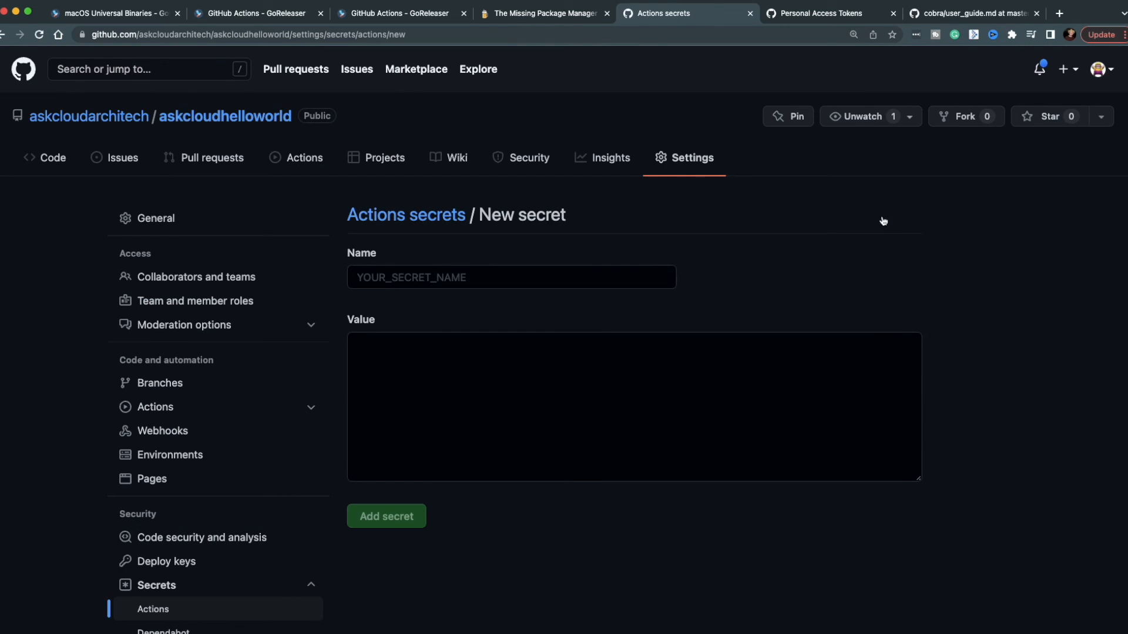
# - Save the secret PUBLISHER_TOKEN with the copied access token as its value
pyautogui.click(483, 280)
pyautogui.write('PUBLISHER')
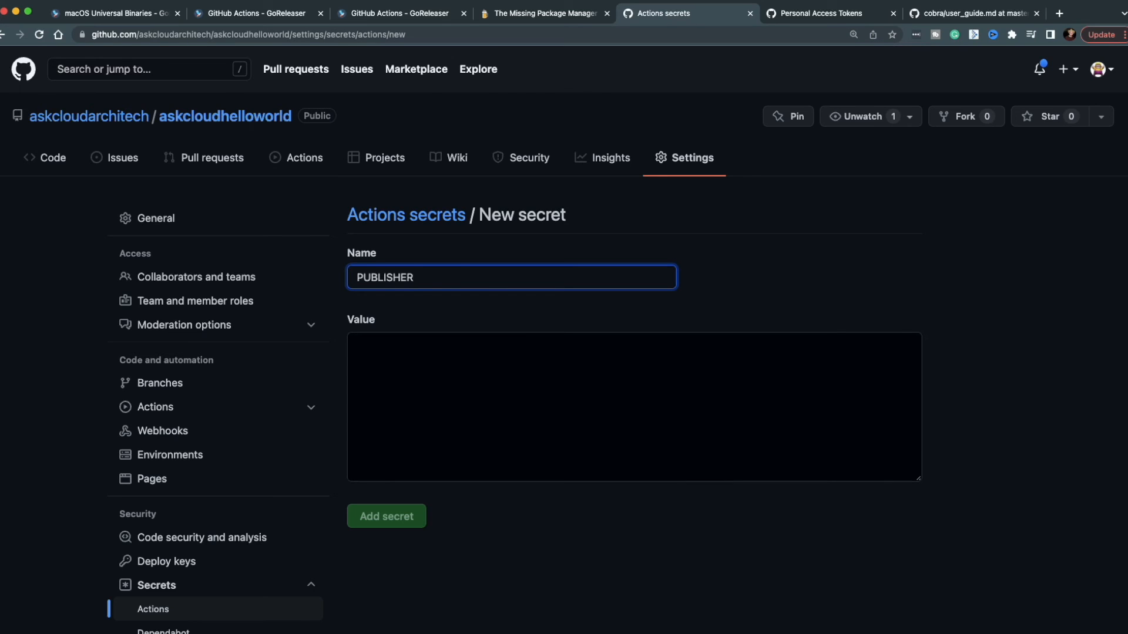
pyautogui.write('_TOKEN')
pyautogui.press('Tab')
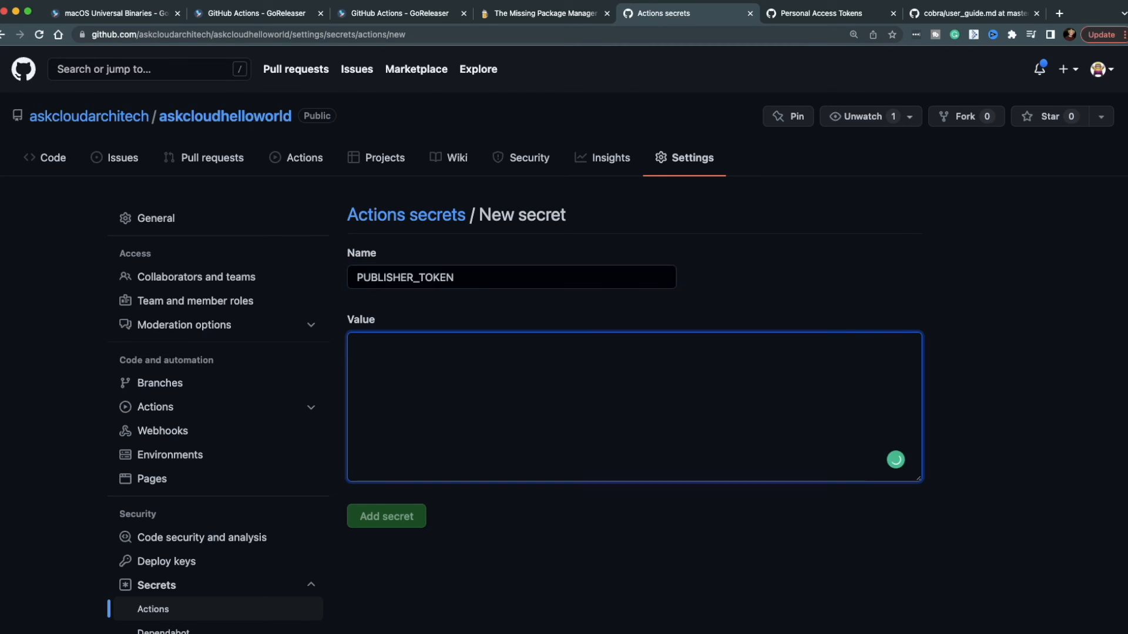
pyautogui.press('super+v')
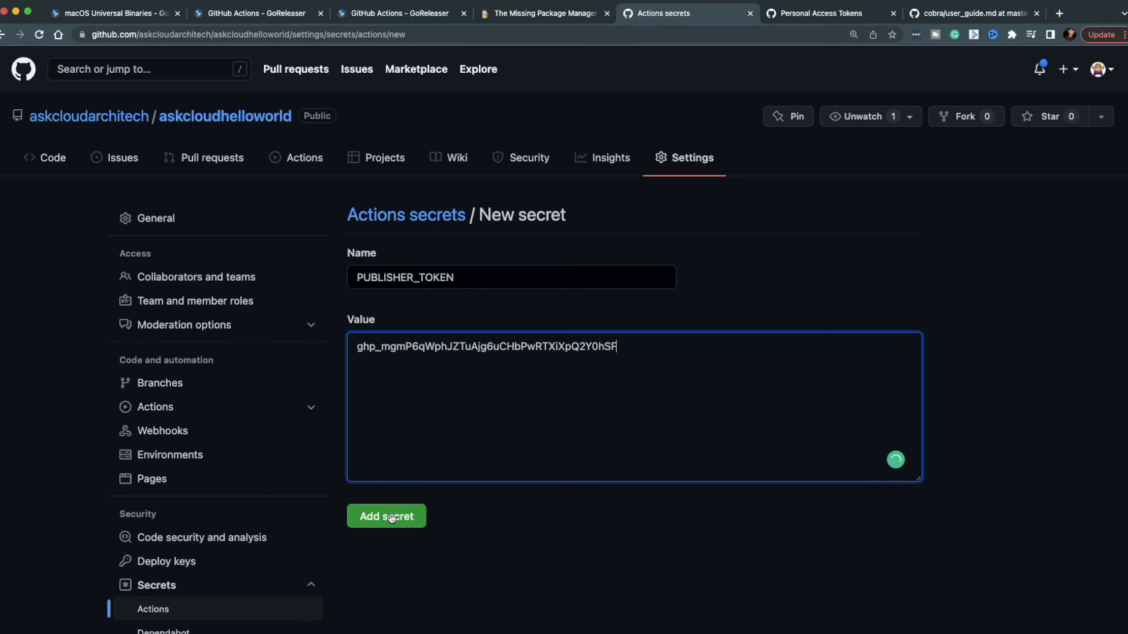
pyautogui.click(391, 519)
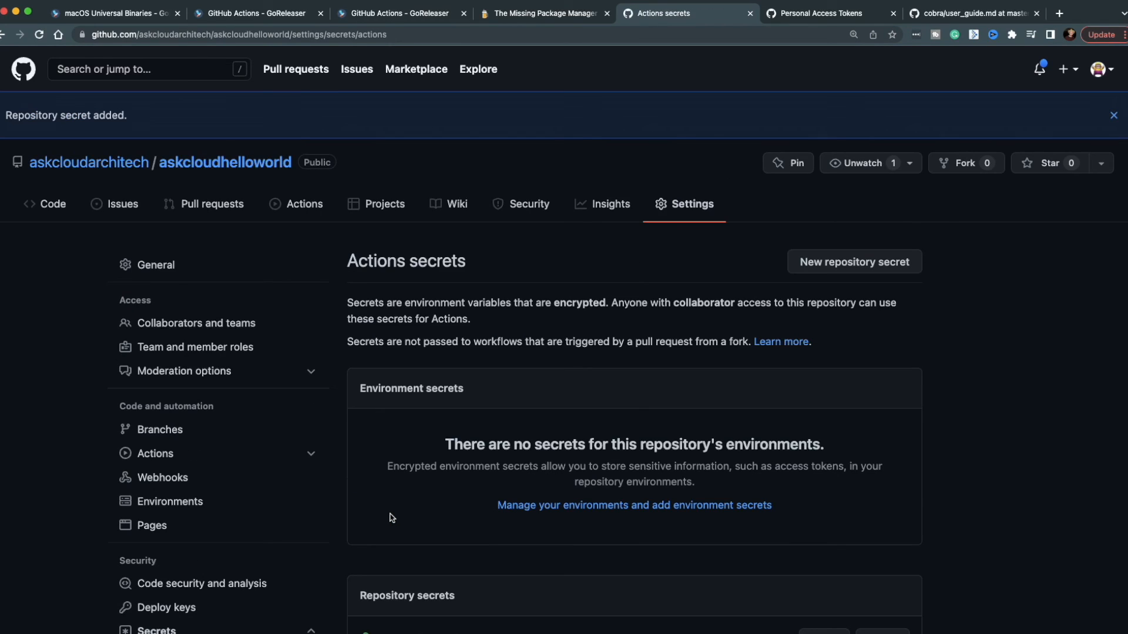
pyautogui.scroll(-3, 391, 518)
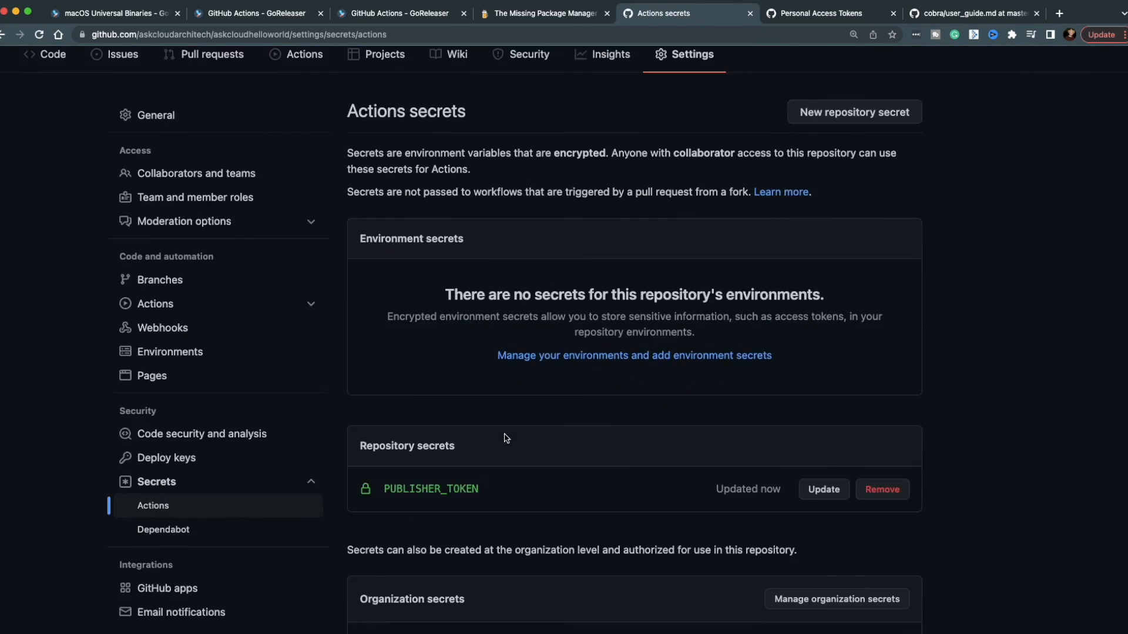
# - Recall the old git tag command and rerun it as git tag -a v0.1 -m "Initial deploy"
pyautogui.press('super+Tab')
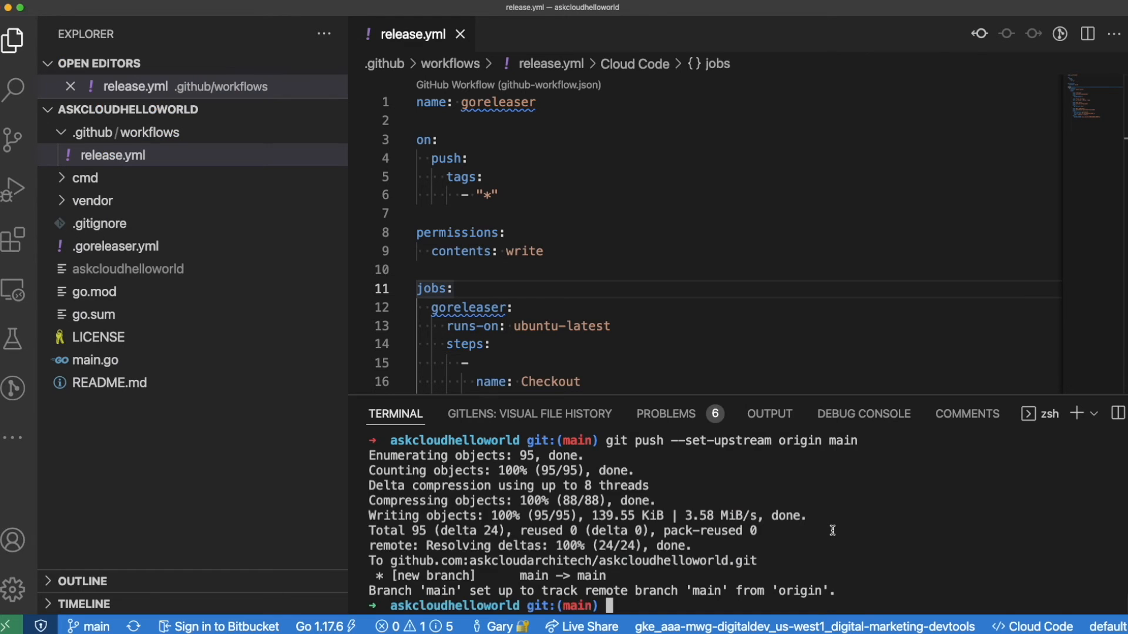
pyautogui.press('super+k')
pyautogui.hotkey('ctrl', 'r')
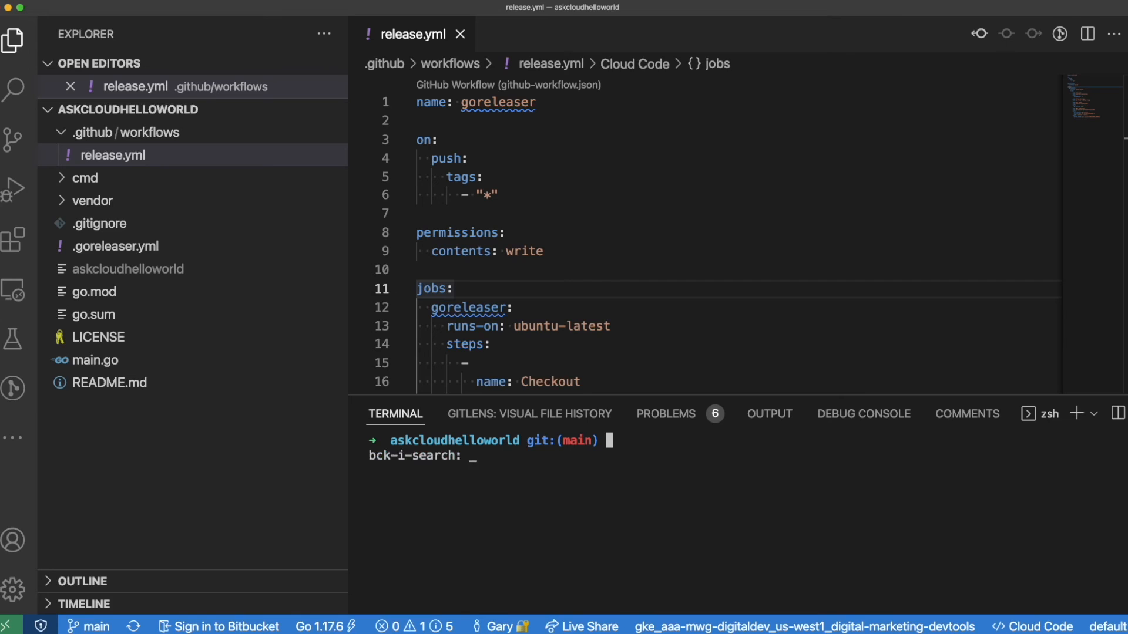
pyautogui.write('git t')
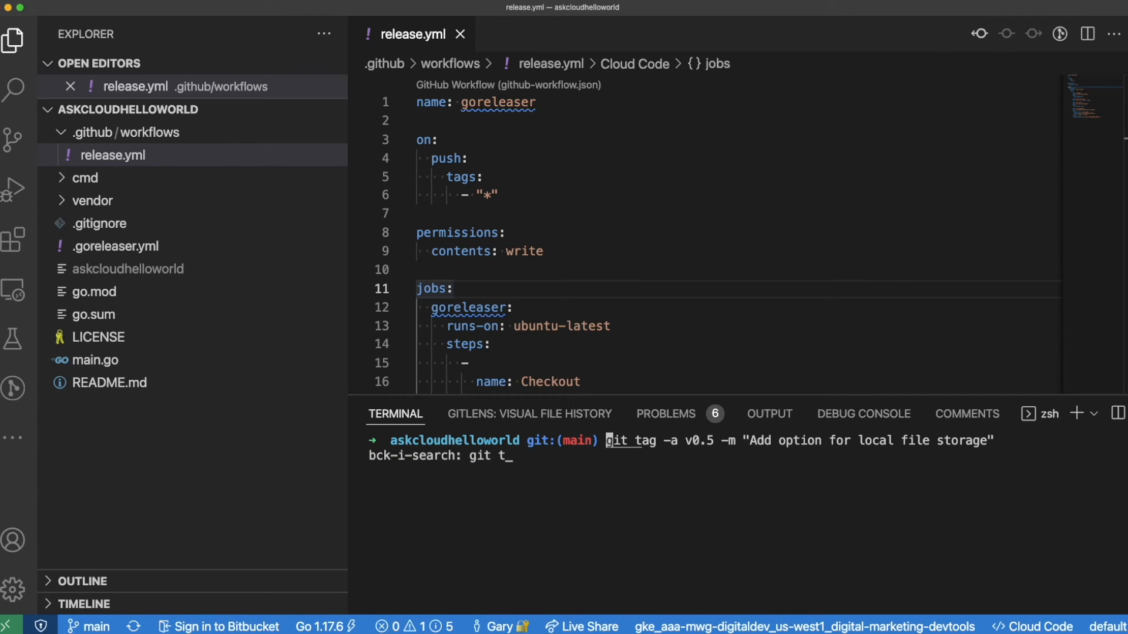
pyautogui.press('Right')
pyautogui.press('Right')
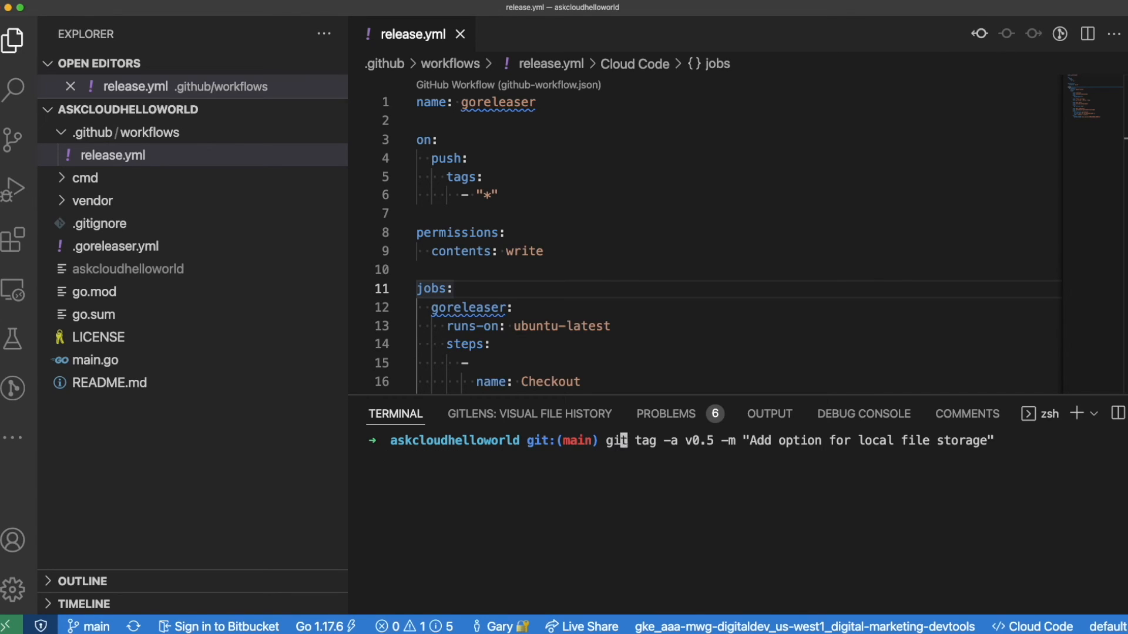
pyautogui.press('Right')
pyautogui.press('Right')
pyautogui.press('Right')
pyautogui.press('Right')
pyautogui.press('Right')
pyautogui.press('Right')
pyautogui.press('Right')
pyautogui.press('Right')
pyautogui.press('BackSpace')
pyautogui.write('1')
pyautogui.press('Right')
pyautogui.press('Right')
pyautogui.press('Right')
pyautogui.press('Right')
pyautogui.press('Right')
pyautogui.press('Right')
pyautogui.press('Right')
pyautogui.press('Right')
pyautogui.press('Right')
pyautogui.press('Right')
pyautogui.press('Right')
pyautogui.press('Right')
pyautogui.press('Right')
pyautogui.press('Right')
pyautogui.press('Right')
pyautogui.press('Right')
pyautogui.press('Right')
pyautogui.press('Right')
pyautogui.press('Right')
pyautogui.press('Right')
pyautogui.press('Right')
pyautogui.press('Right')
pyautogui.press('BackSpace')
pyautogui.press('BackSpace')
pyautogui.press('BackSpace')
pyautogui.press('BackSpace')
pyautogui.press('BackSpace')
pyautogui.press('BackSpace')
pyautogui.press('BackSpace')
pyautogui.press('BackSpace')
pyautogui.press('BackSpace')
pyautogui.press('BackSpace')
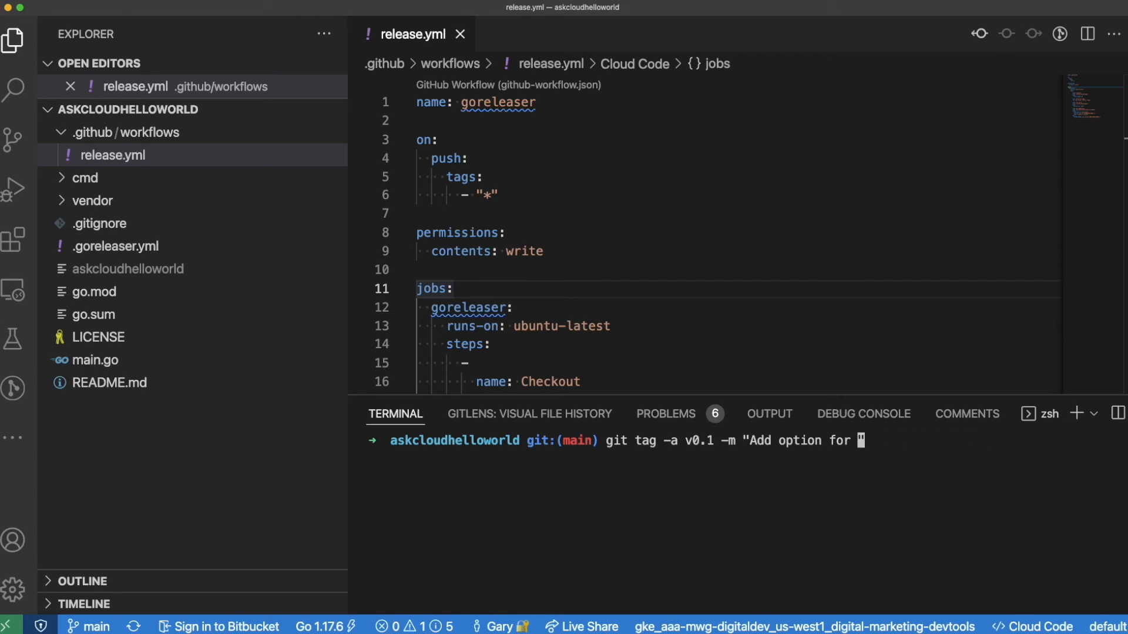
pyautogui.press('BackSpace')
pyautogui.press('BackSpace')
pyautogui.press('BackSpace')
pyautogui.press('BackSpace')
pyautogui.press('BackSpace')
pyautogui.press('BackSpace')
pyautogui.press('BackSpace')
pyautogui.press('BackSpace')
pyautogui.press('BackSpace')
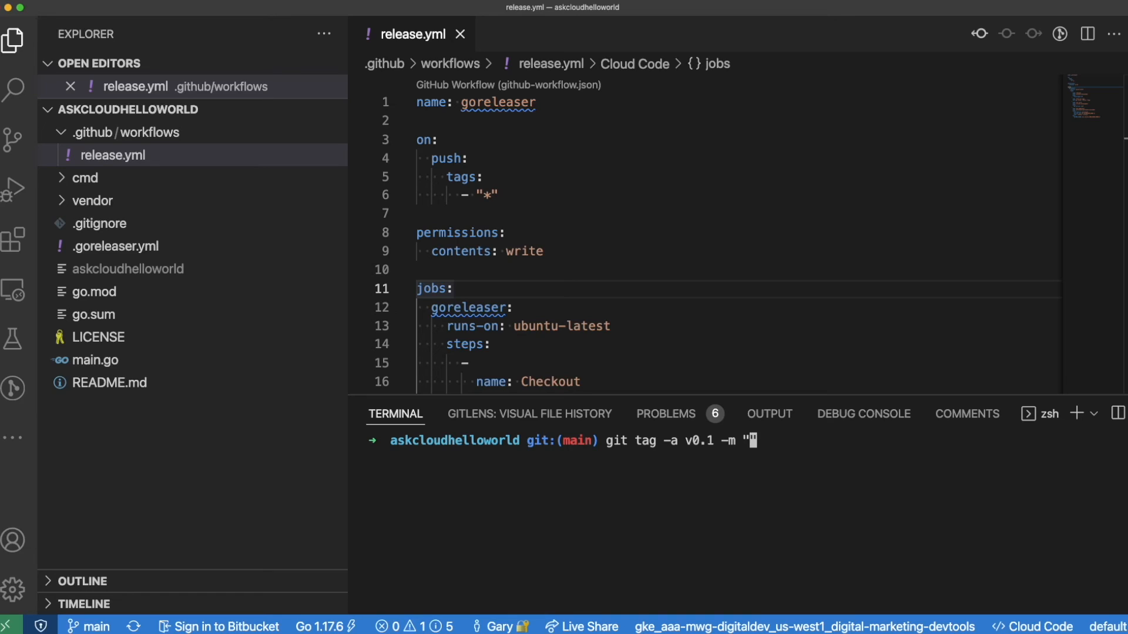
pyautogui.write('Initial de')
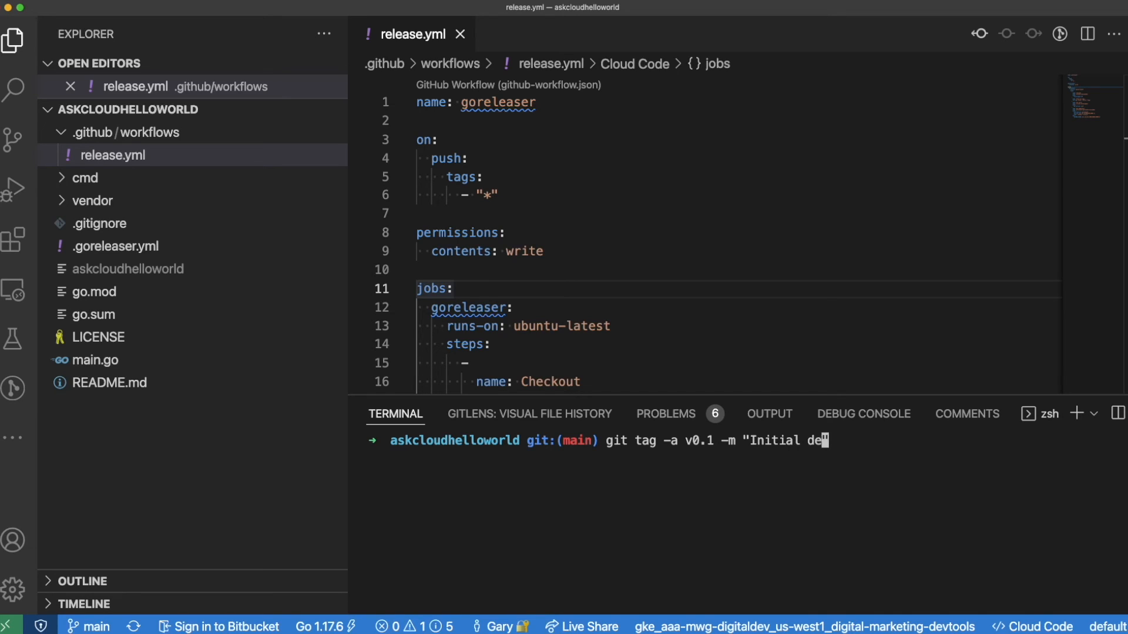
pyautogui.write('ploy')
pyautogui.press('Return')
# - Recall git push and run git push origin v0.1, then return to the GitHub repository page
pyautogui.hotkey('ctrl', 'r')
pyautogui.write('git ')
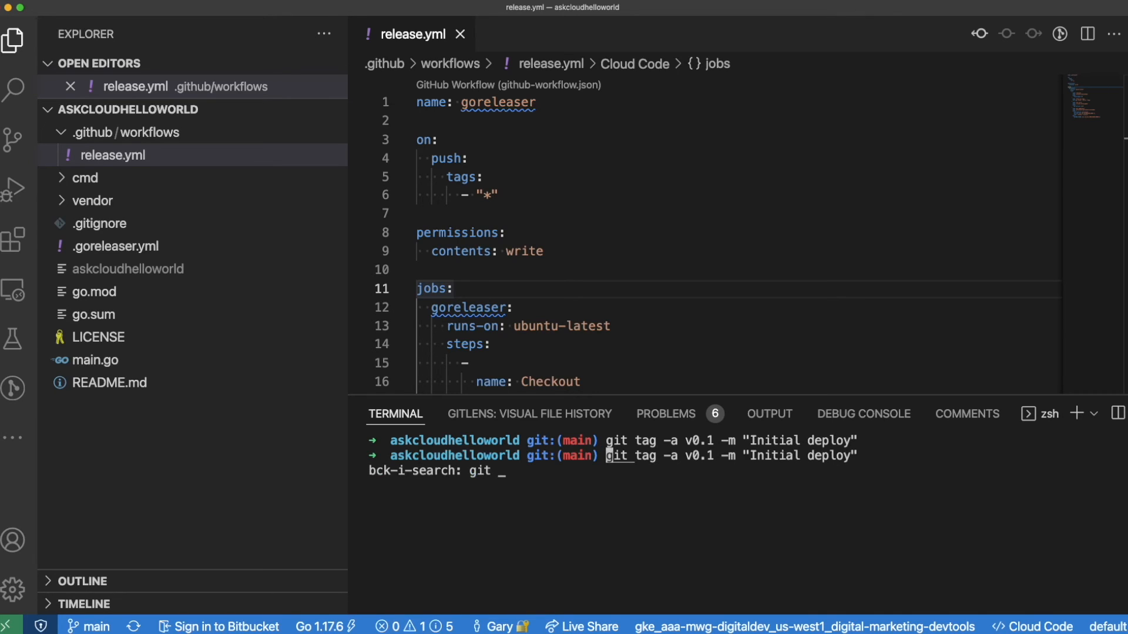
pyautogui.write('pus')
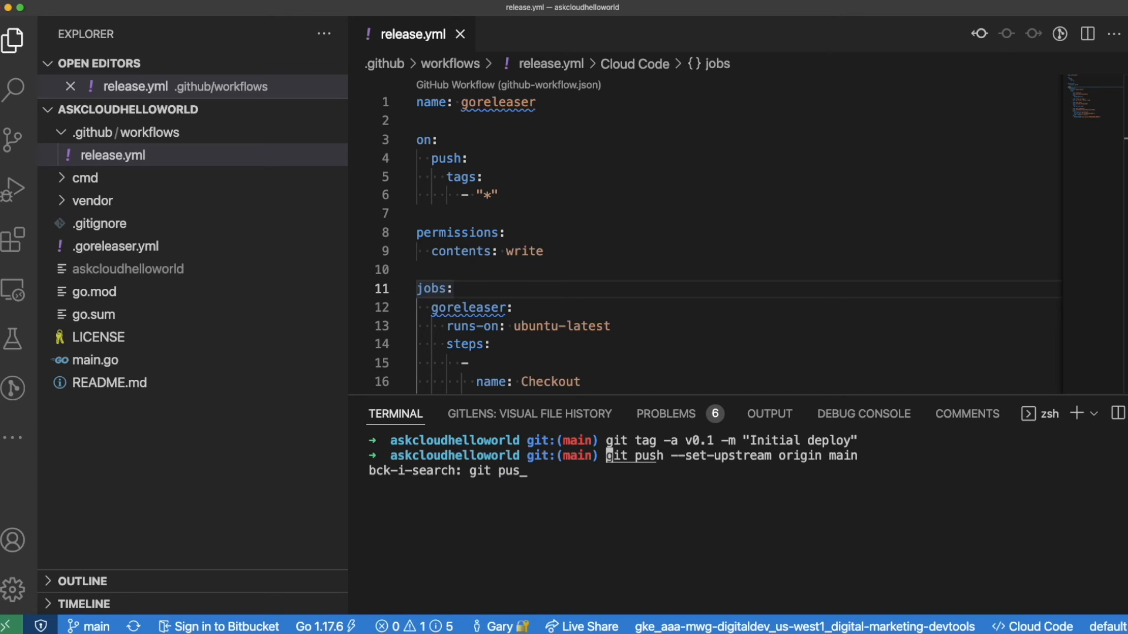
pyautogui.hotkey('ctrl', 'r')
pyautogui.press('Escape')
pyautogui.press('End')
pyautogui.press('BackSpace')
pyautogui.write('1')
pyautogui.press('Return')
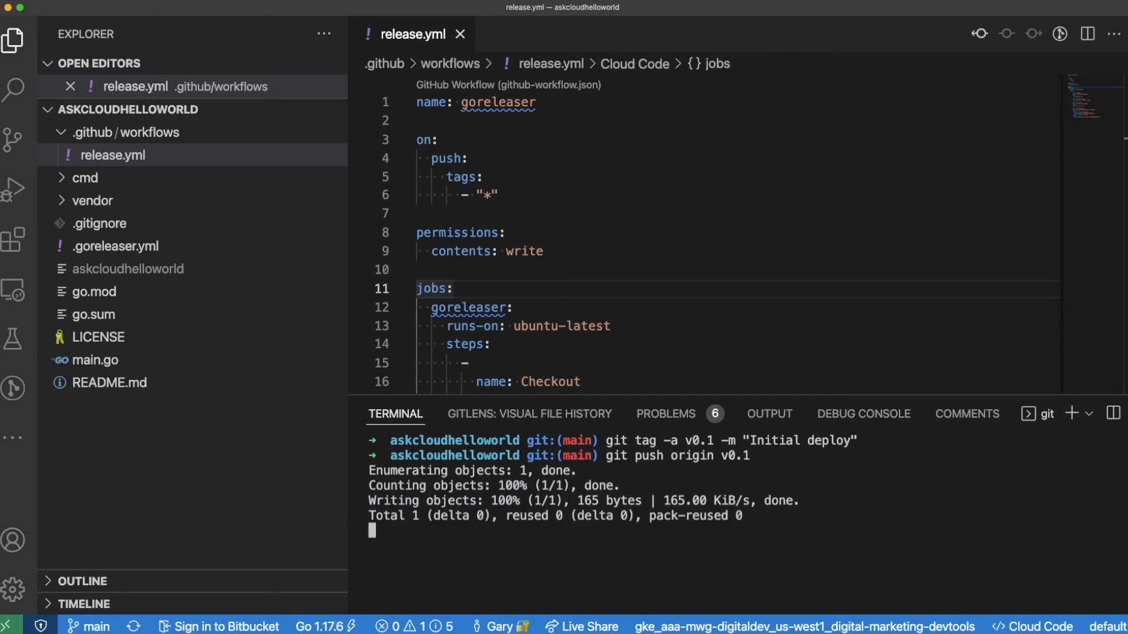
pyautogui.press('super+Tab')
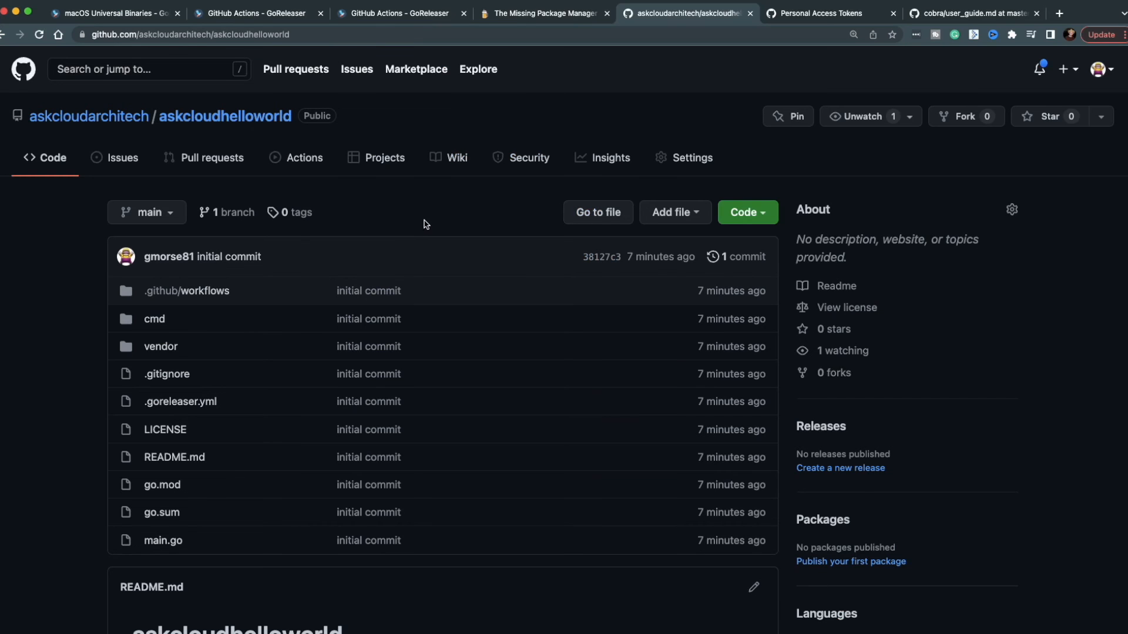
# - Reload the repository page and view details of the goreleaser check on the tagged commit
pyautogui.click(329, 34)
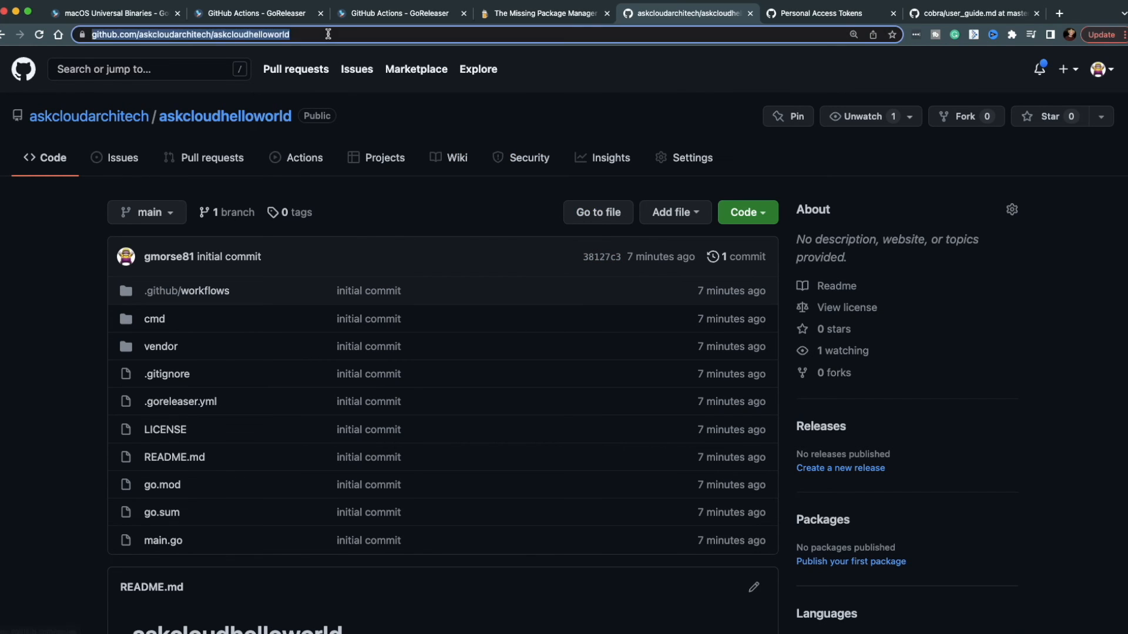
pyautogui.press('Return')
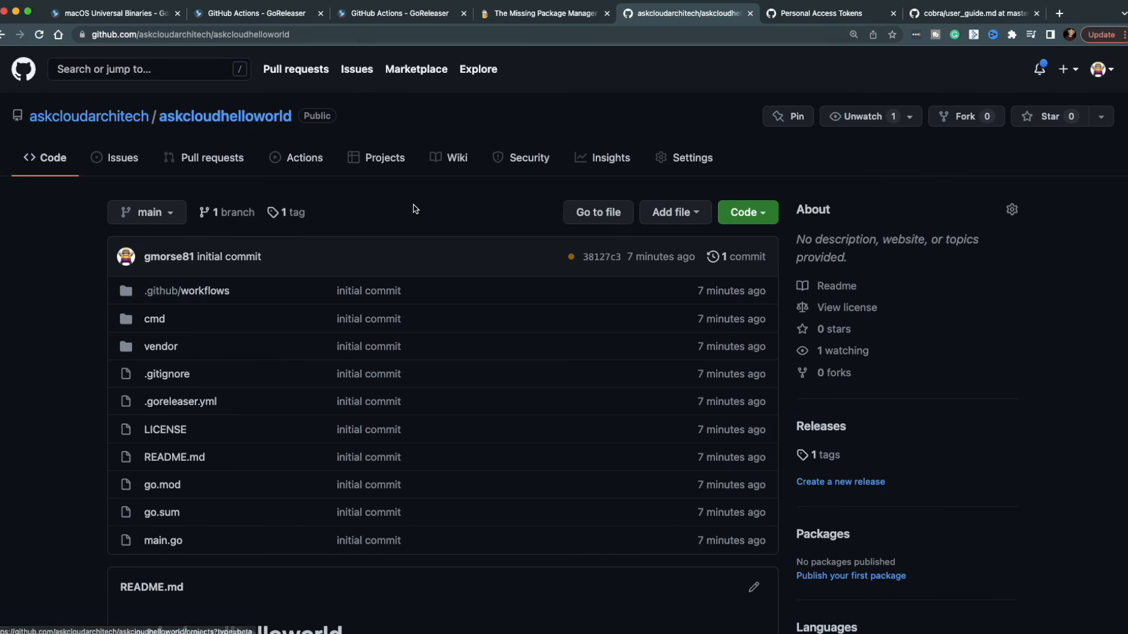
pyautogui.click(571, 258)
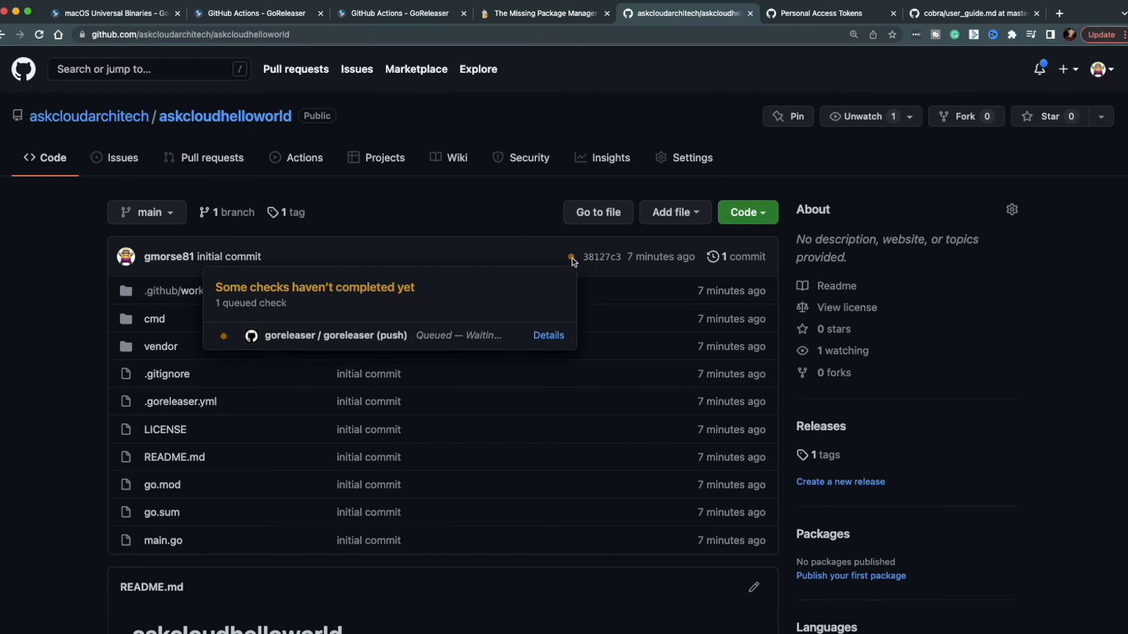
pyautogui.click(547, 336)
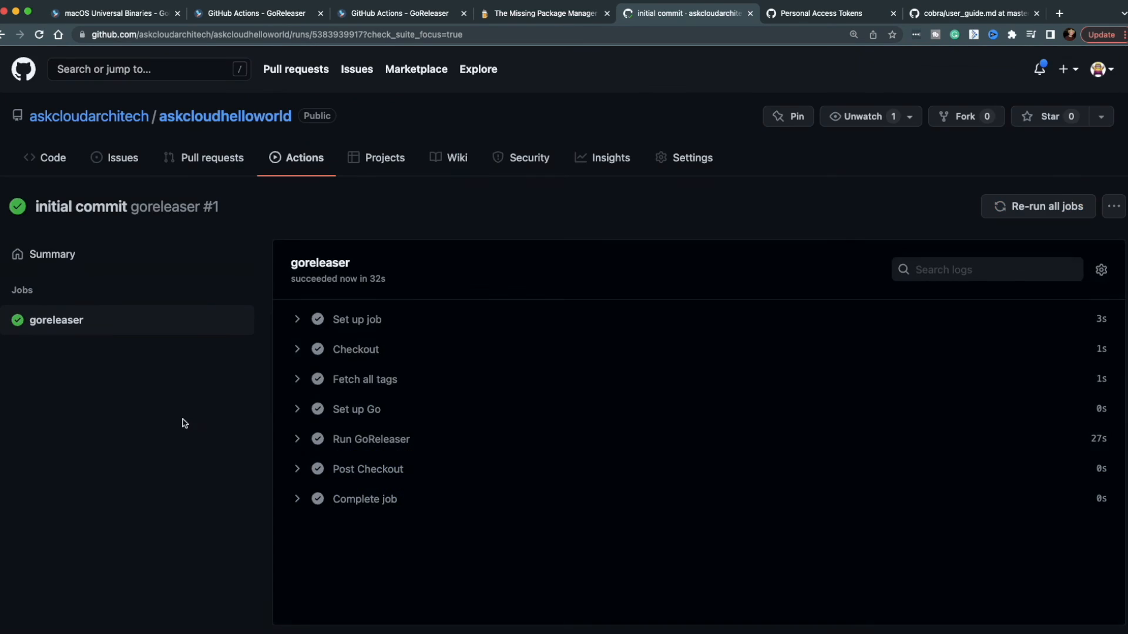
# - Browse from the repo's tags to the Releases list and review the v0.1 release assets
pyautogui.click(49, 162)
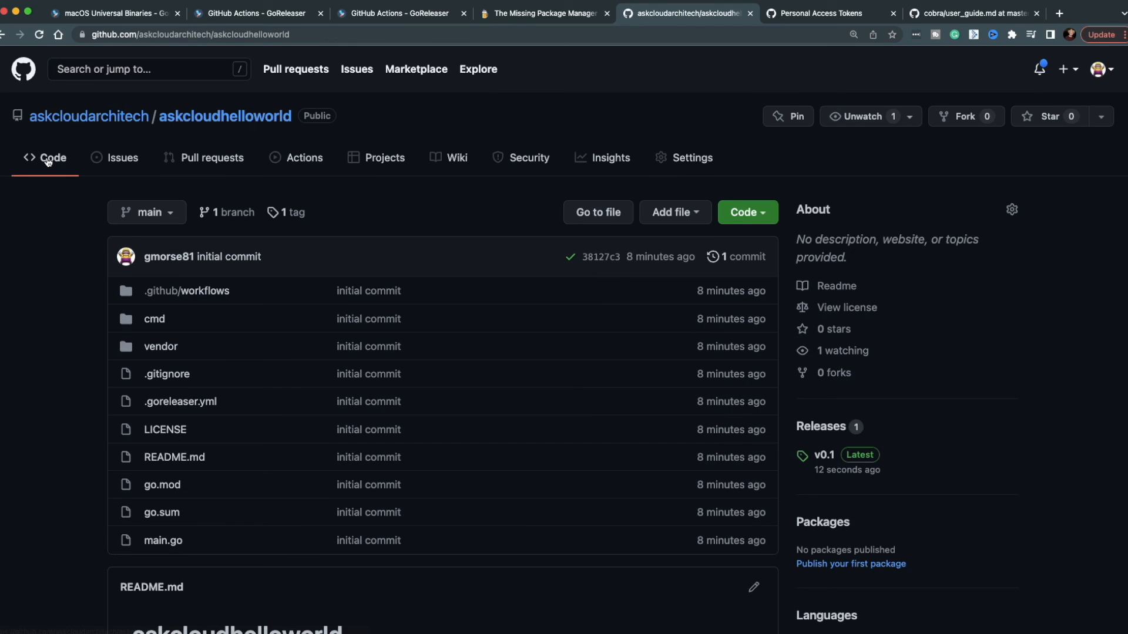
pyautogui.click(236, 144)
pyautogui.click(138, 215)
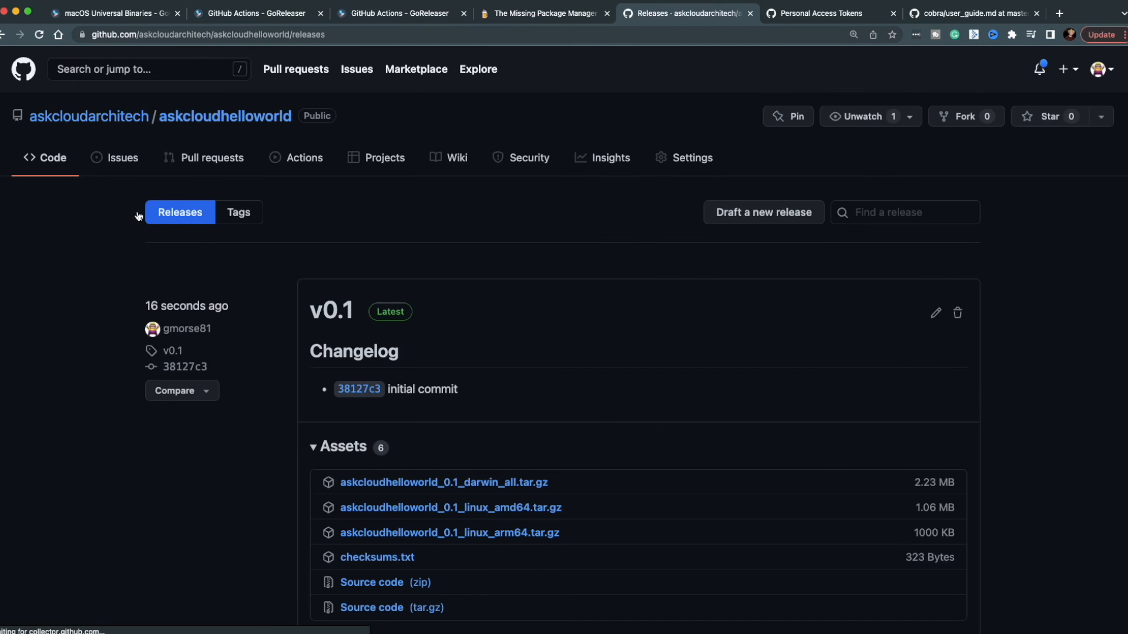
pyautogui.scroll(-2, 523, 375)
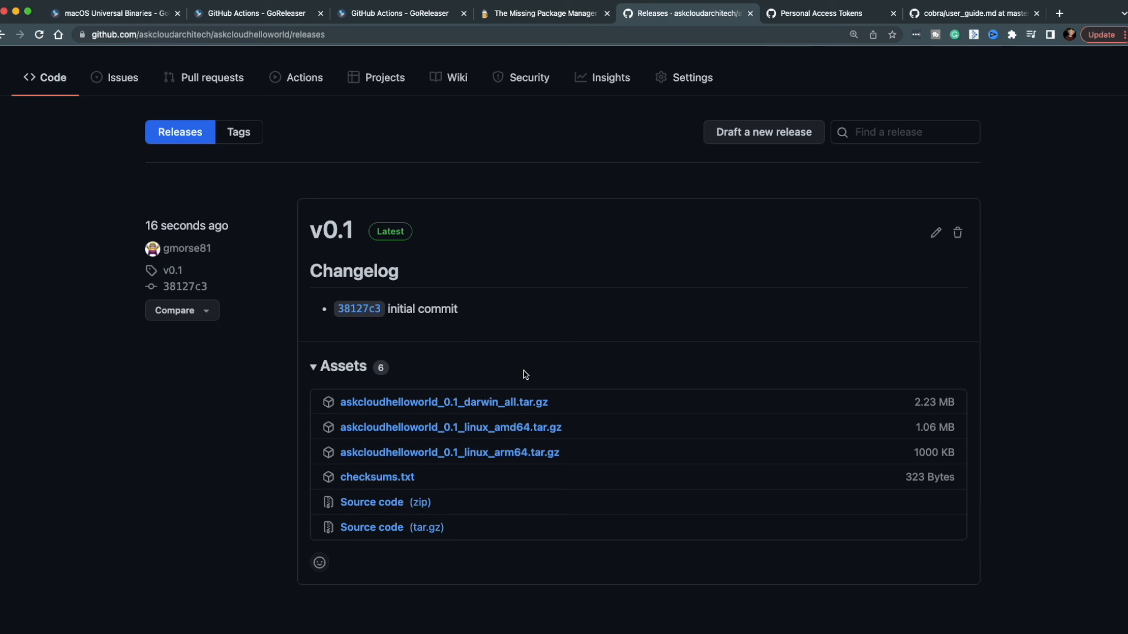
pyautogui.scroll(2, 522, 375)
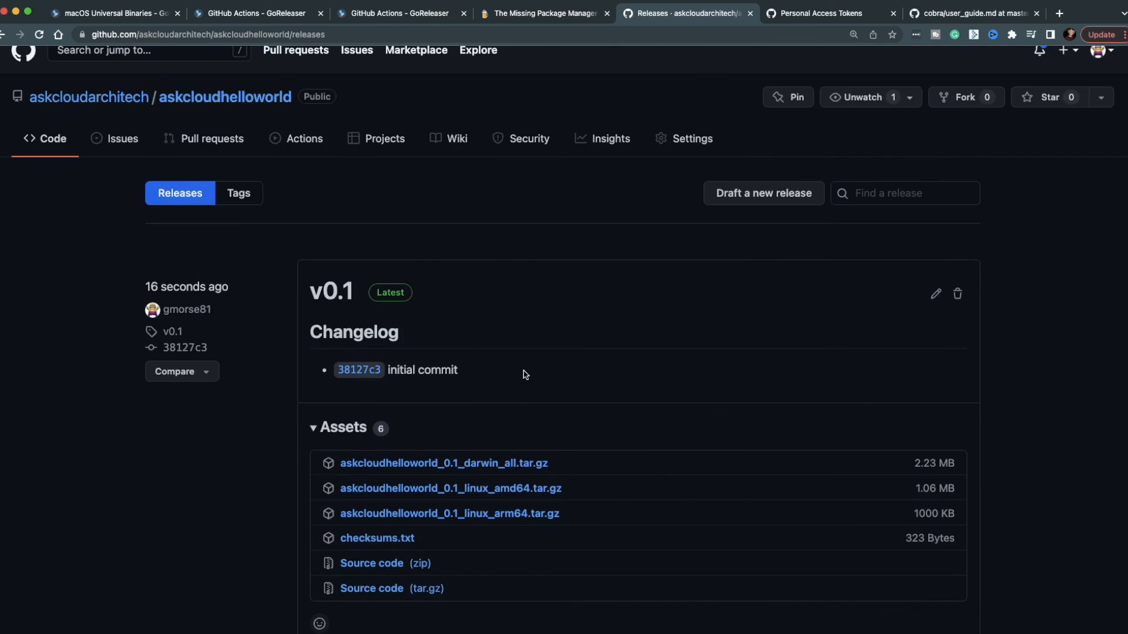
pyautogui.hotkey('ctrl', 'l')
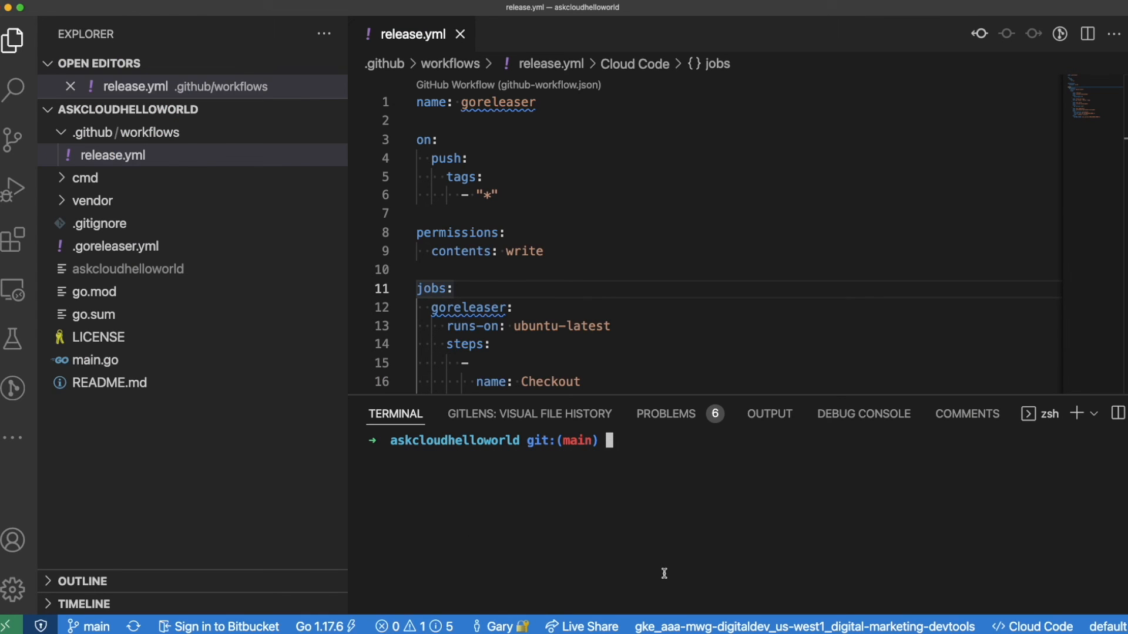
pyautogui.write('brew ta')
pyautogui.write('p ')
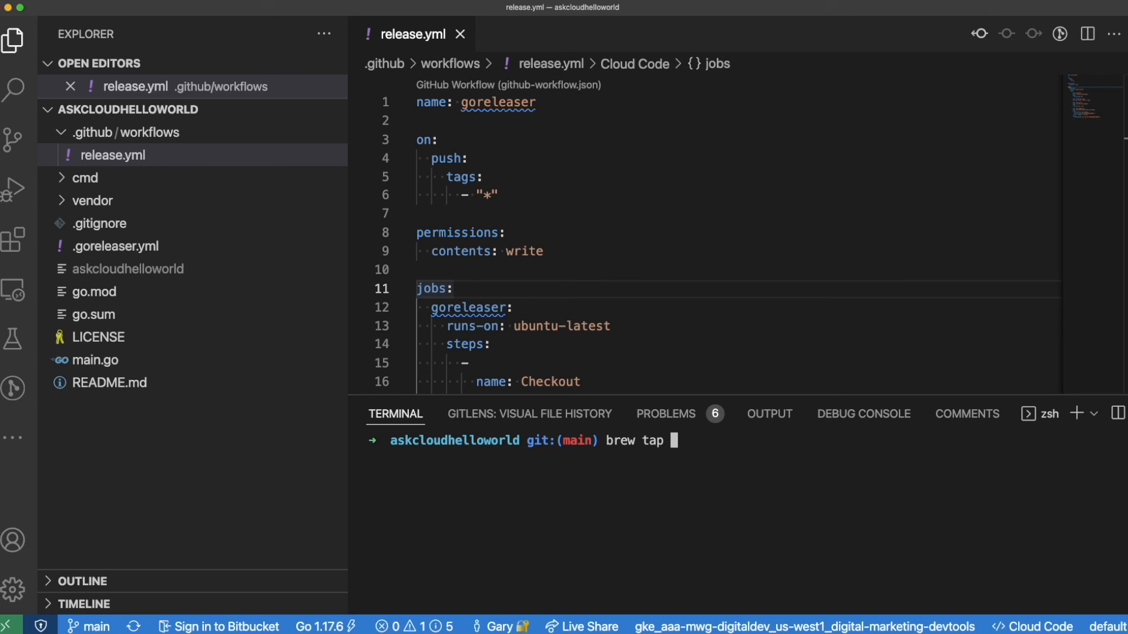
pyautogui.write('askcloud')
pyautogui.write('arth')
# - Run brew tap for askcloudarchitech, then attempt brew install askcloudhelloworld
pyautogui.press('BackSpace')
pyautogui.press('BackSpace')
pyautogui.write('chitech/askcloudarchitech')
pyautogui.press('Return')
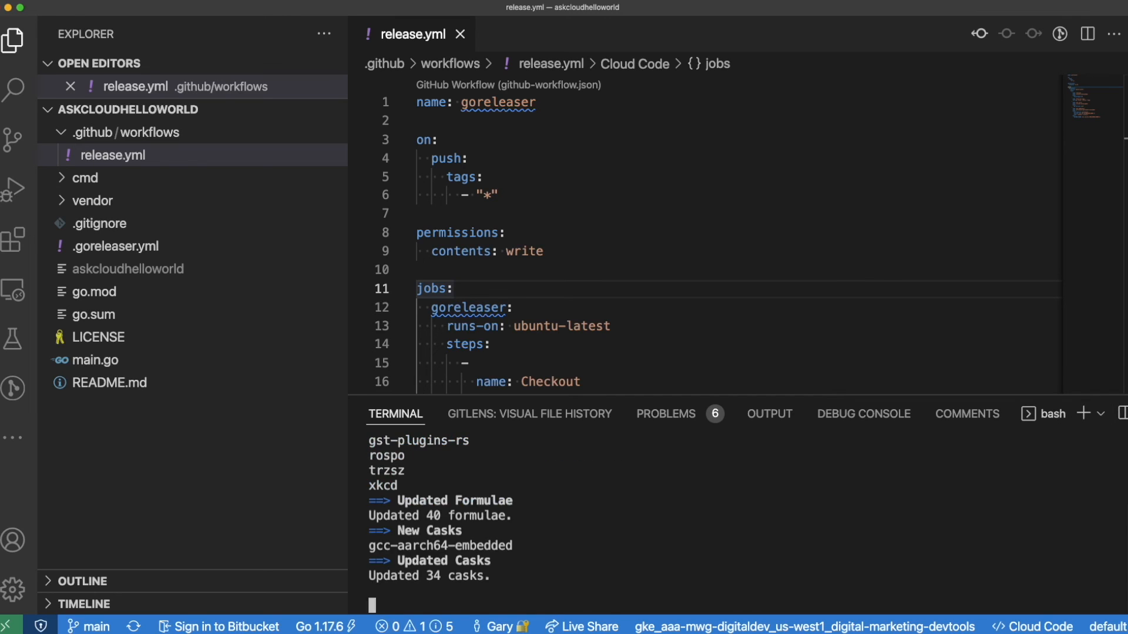
pyautogui.hotkey('ctrl', 'l')
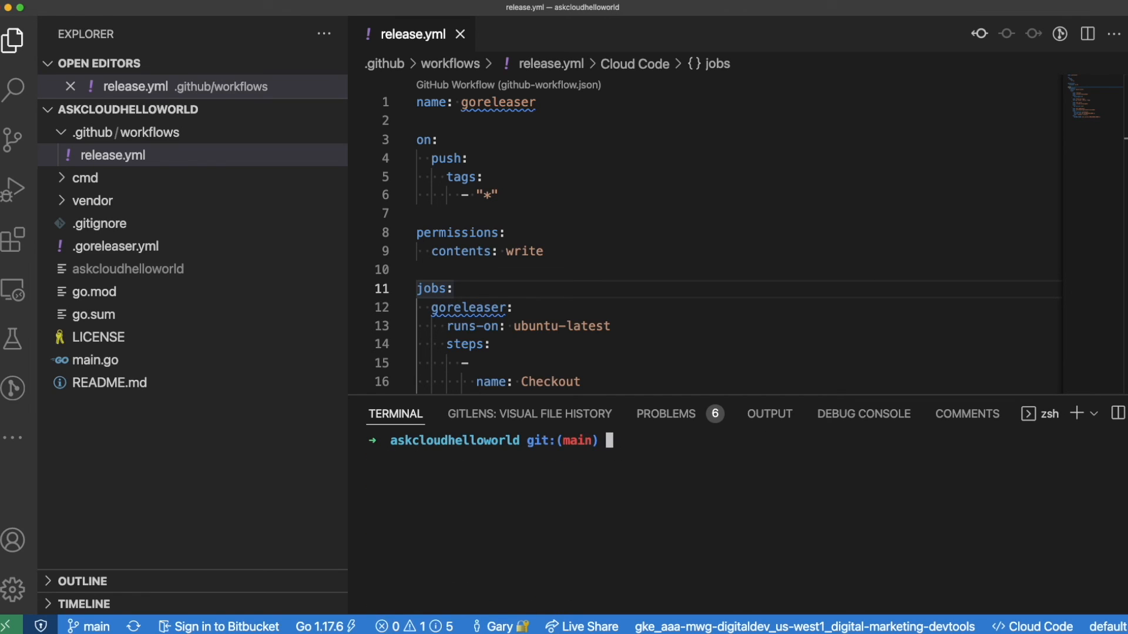
pyautogui.write('brew install askcloudar')
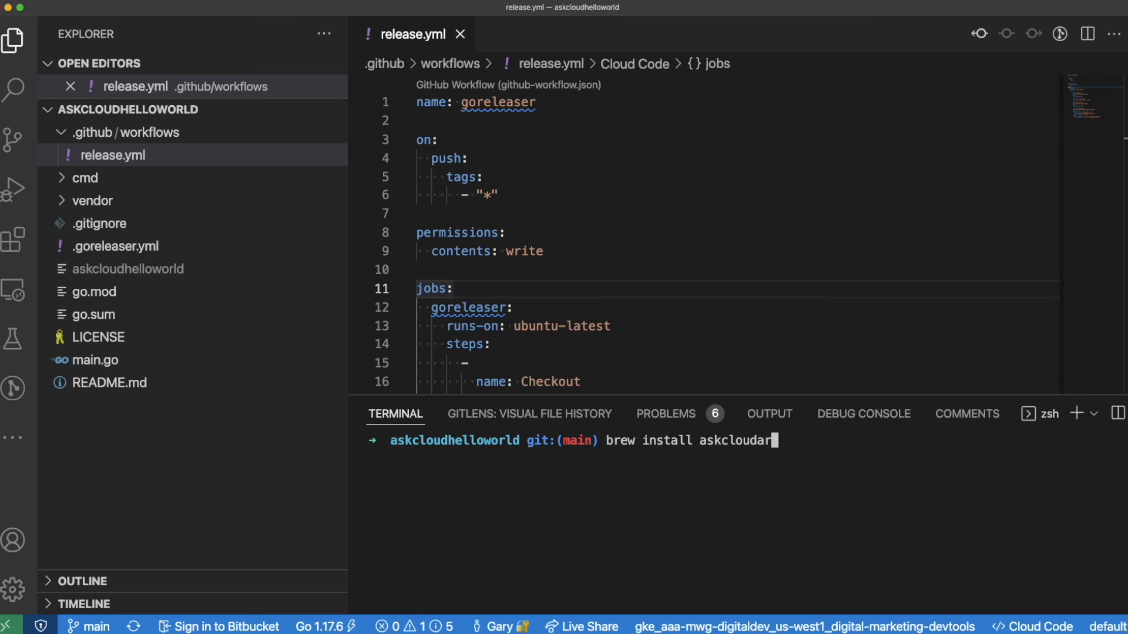
pyautogui.write('chitech/askcloudhelloworld')
pyautogui.press('Return')
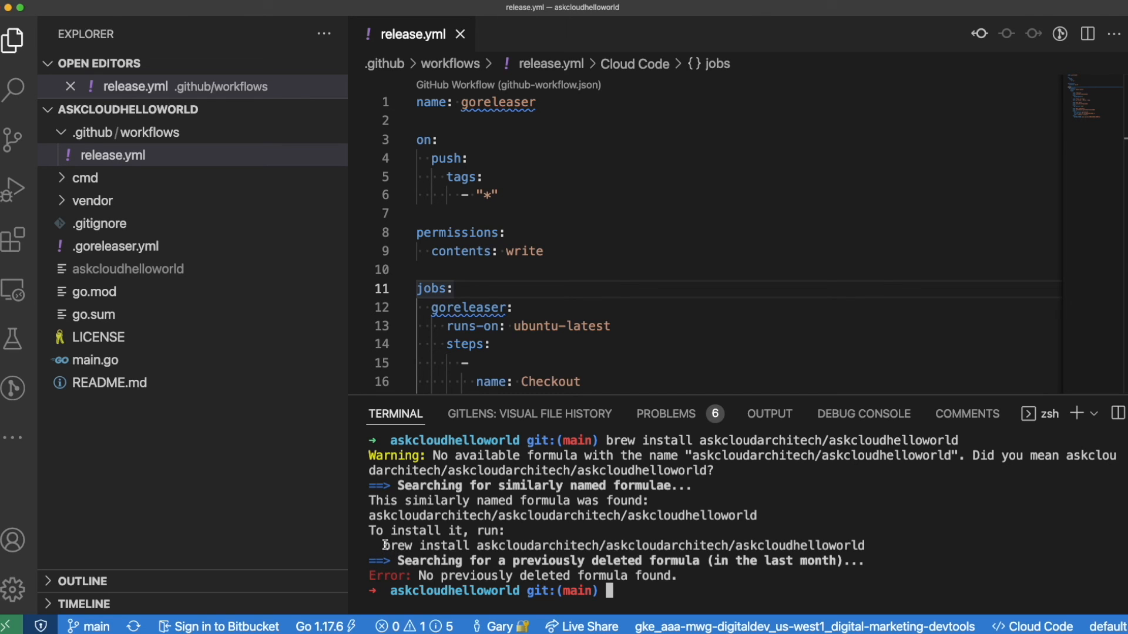
# - Copy and run the suggested full brew install command for askcloudhelloworld
pyautogui.moveTo(383, 545); pyautogui.dragTo(864, 546)
pyautogui.press('super+c')
pyautogui.press('super+v')
pyautogui.press('Return')
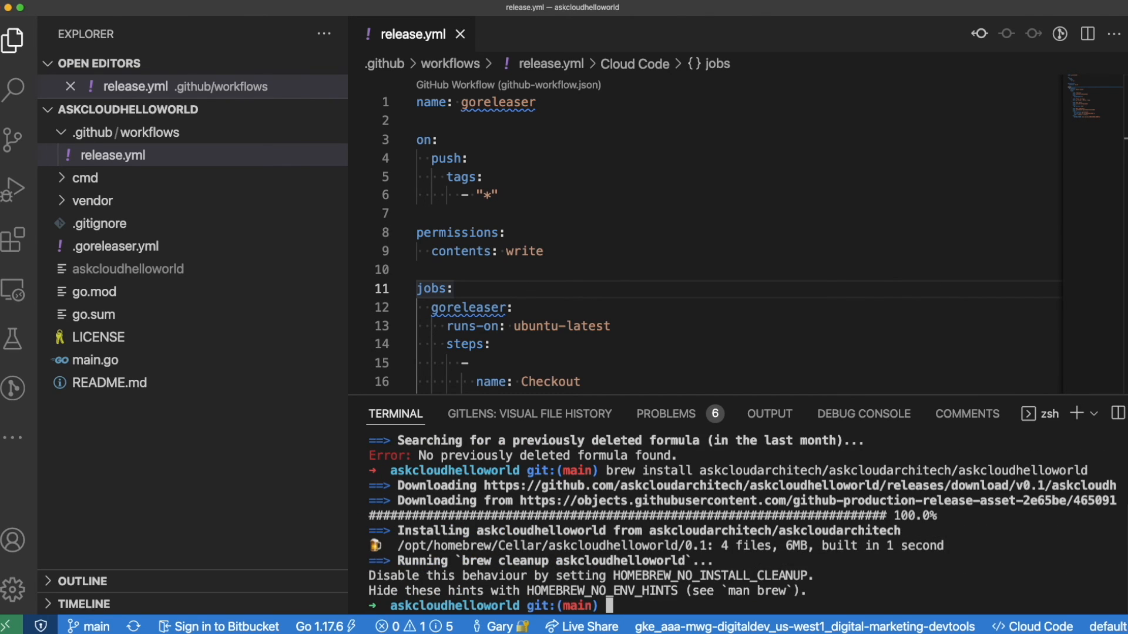
pyautogui.press('super+k')
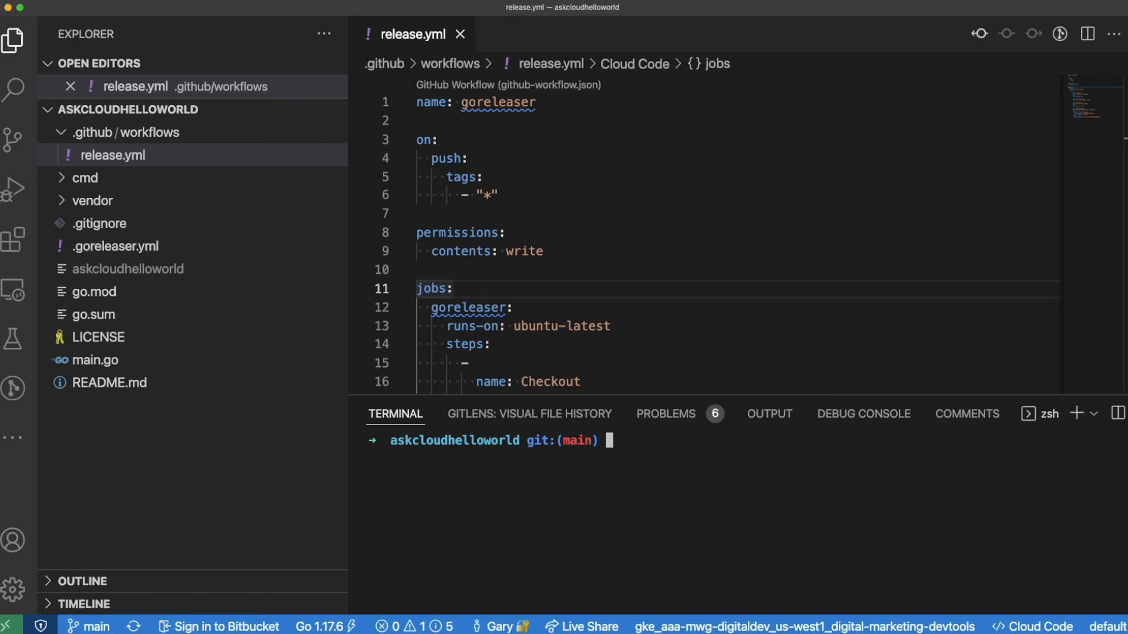
# - Delete the local binary, run askcloudhelloworld to print Hello World!, and check its path with which
pyautogui.rightClick(128, 273)
pyautogui.click(176, 470)
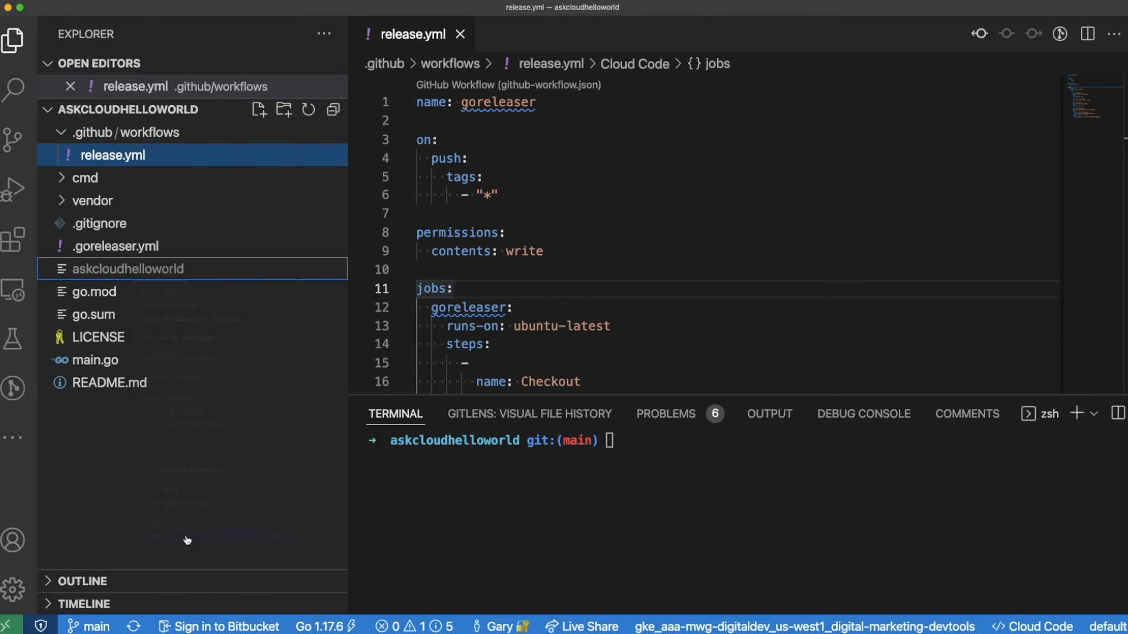
pyautogui.write('ask')
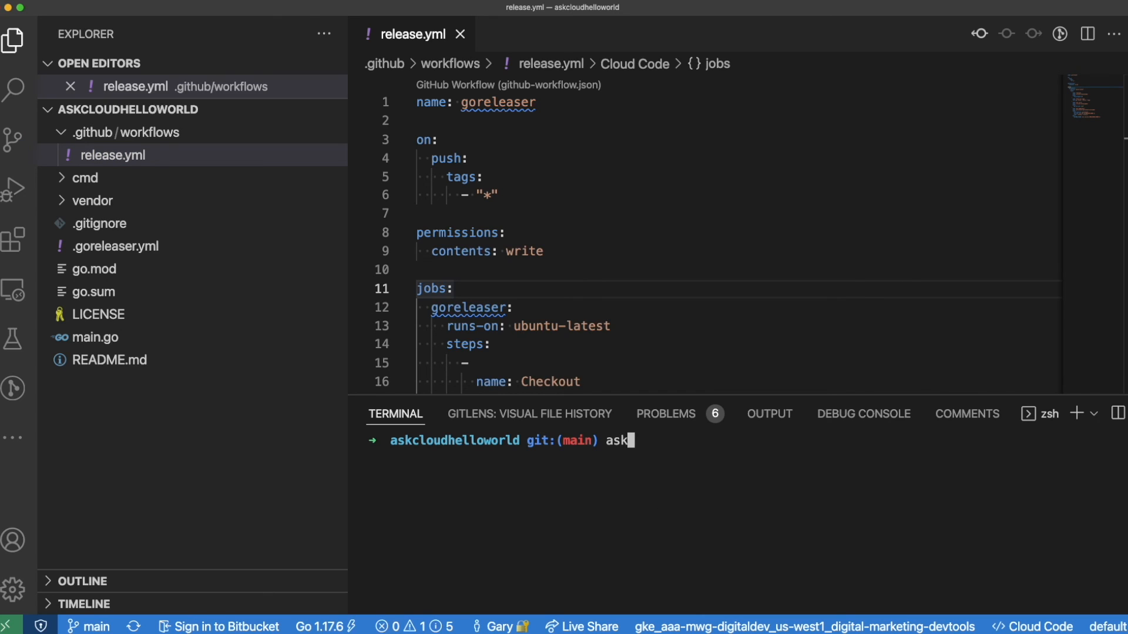
pyautogui.write('cloudhelloworld')
pyautogui.press('Return')
pyautogui.write('whc')
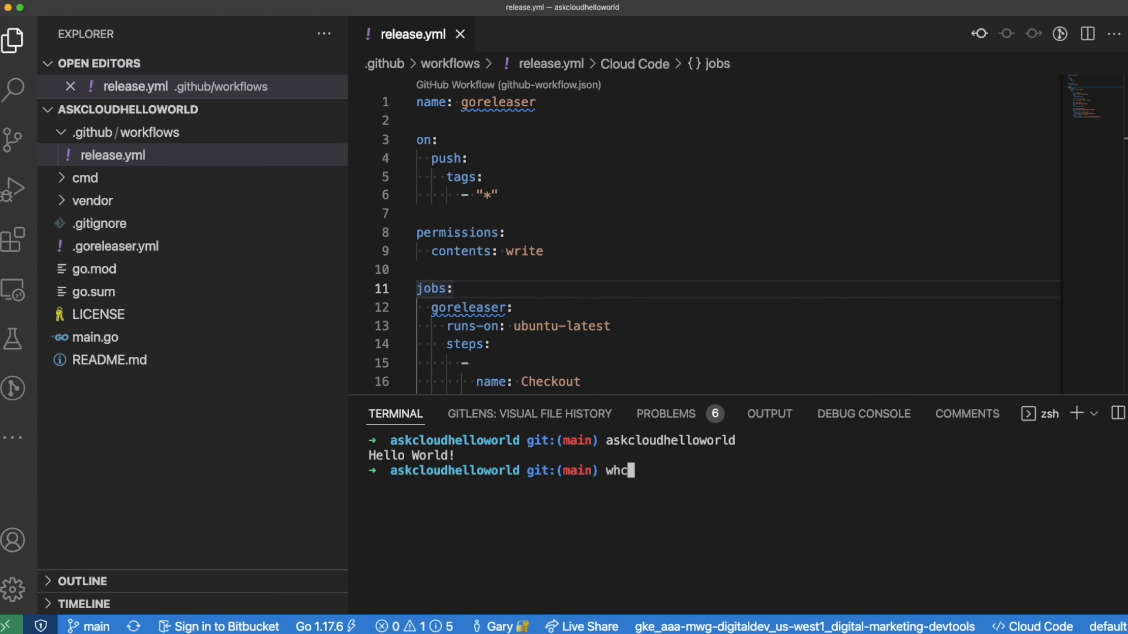
pyautogui.press('BackSpace')
pyautogui.write('ich as')
pyautogui.write('kcloudhello')
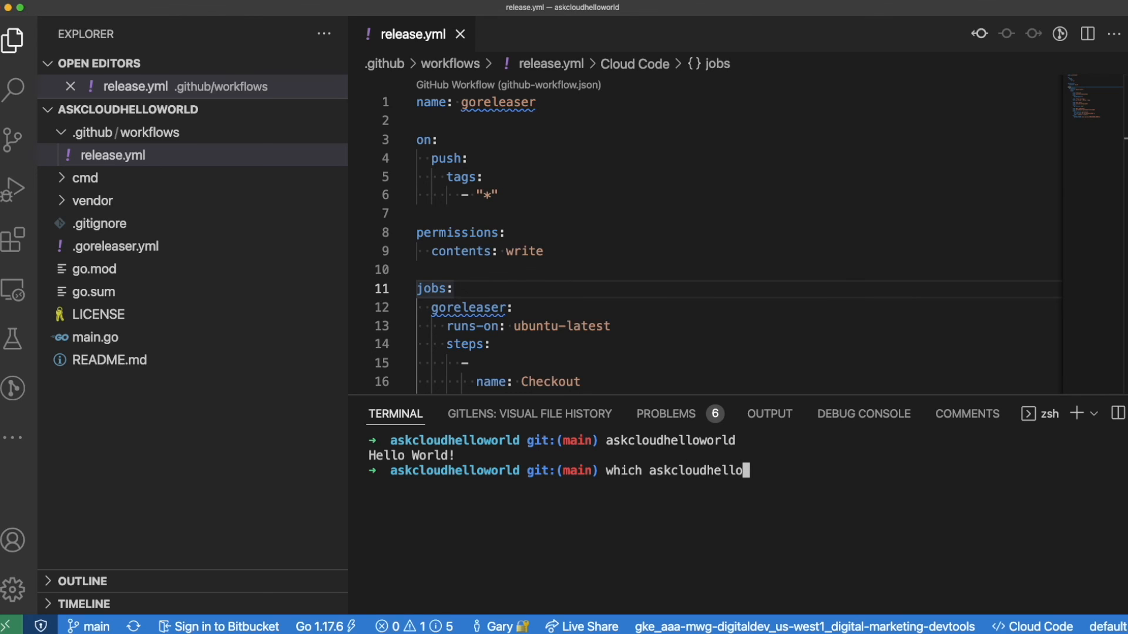
pyautogui.write('world')
pyautogui.press('Return')
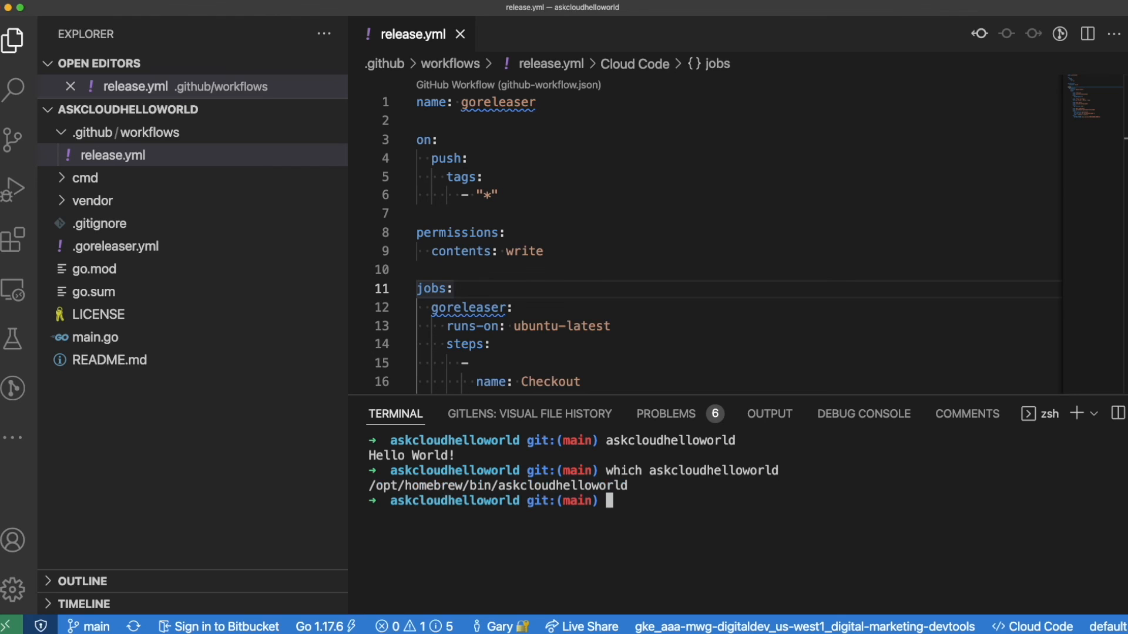
# - View the askcloudhelloworld.rb formula inside the homebrew-askcloudarchitech tap repository
pyautogui.press('super+Tab')
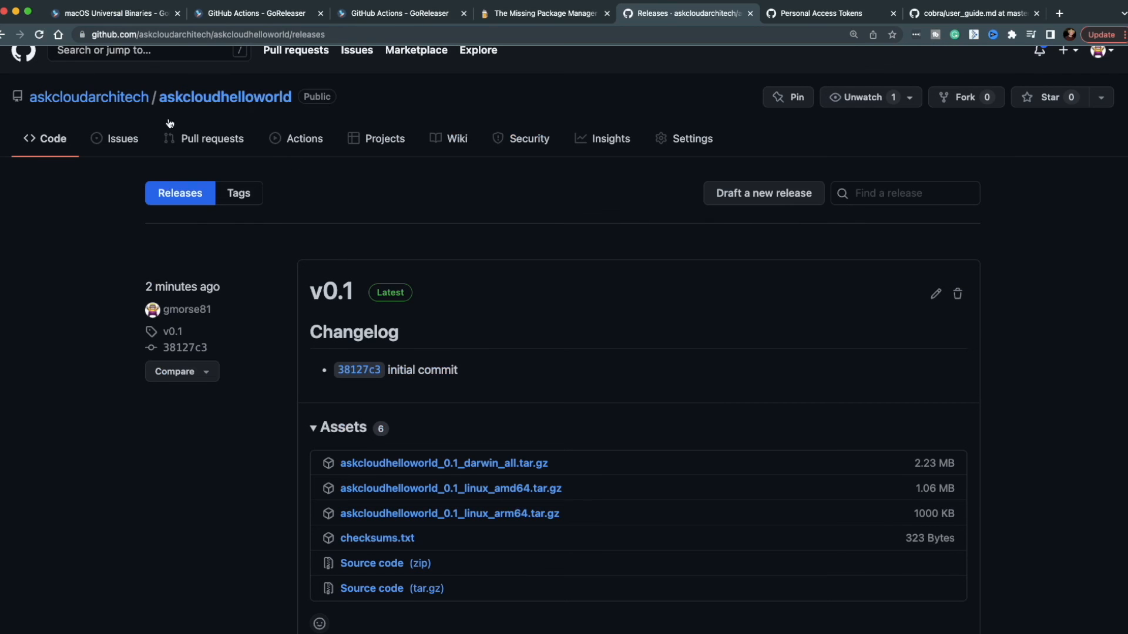
pyautogui.click(115, 109)
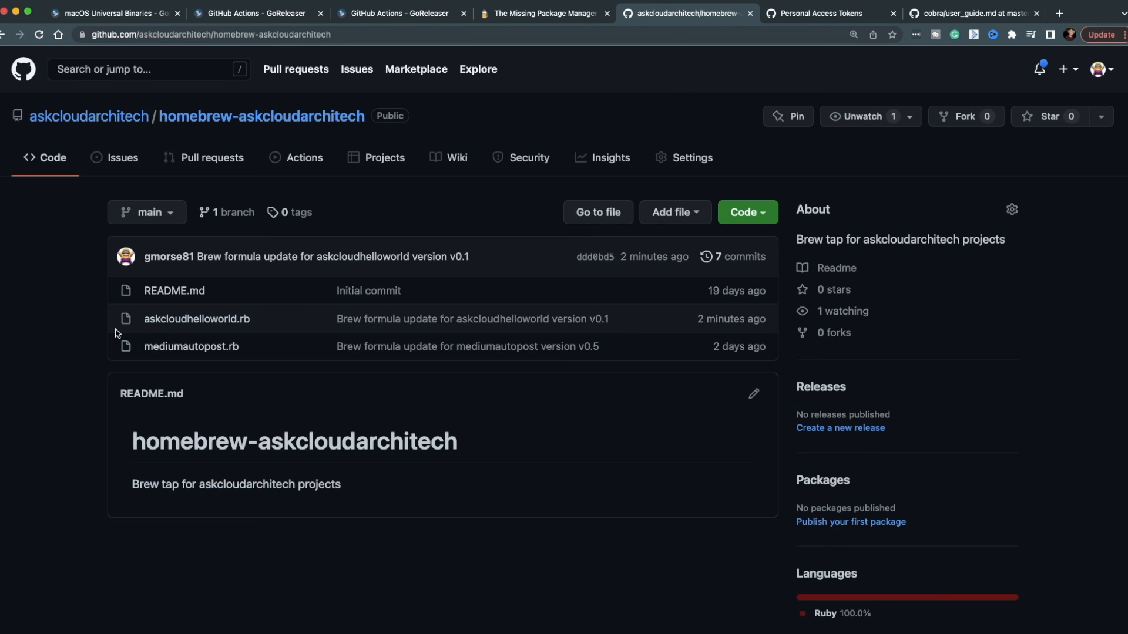
pyautogui.click(191, 321)
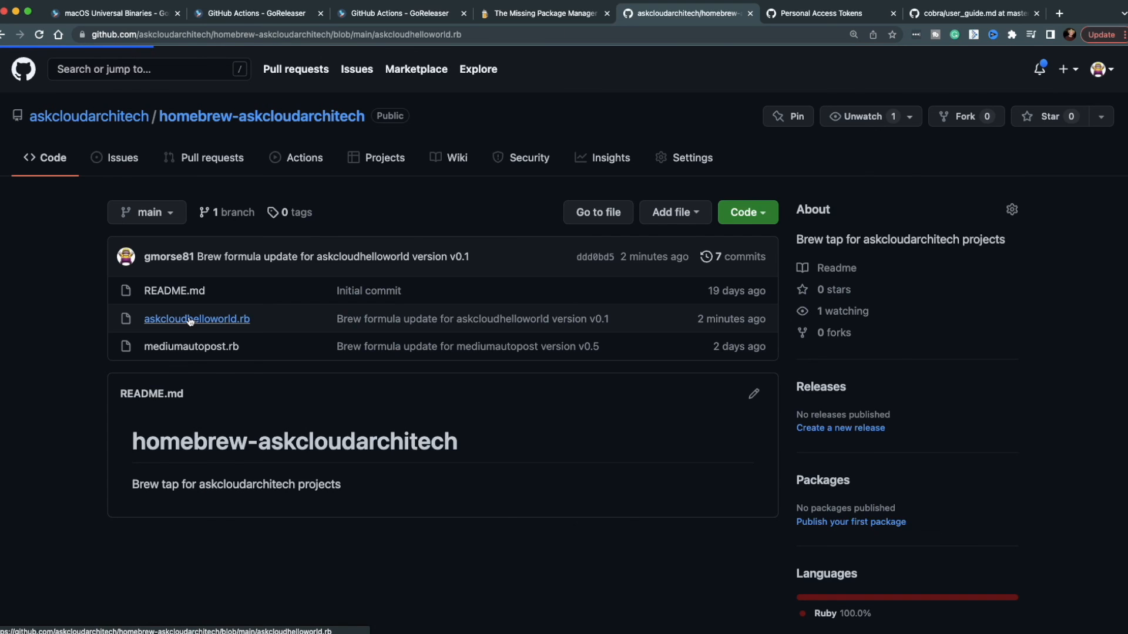
pyautogui.scroll(-3, 332, 359)
pyautogui.scroll(-1, 332, 359)
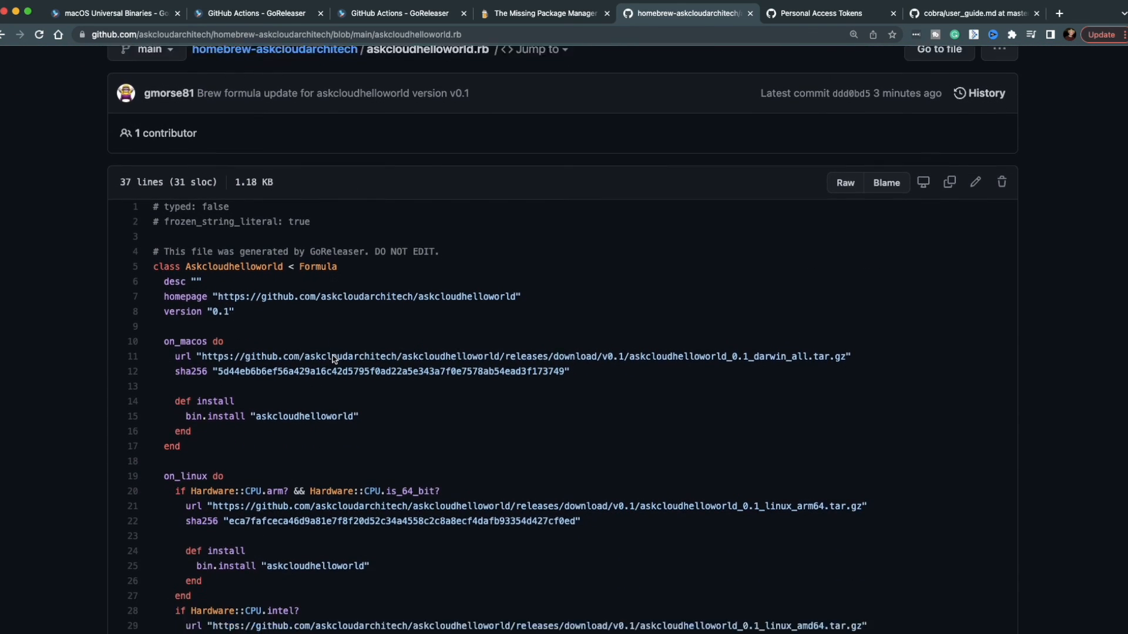
pyautogui.scroll(-2, 332, 359)
pyautogui.scroll(-2, 333, 359)
pyautogui.scroll(1, 333, 358)
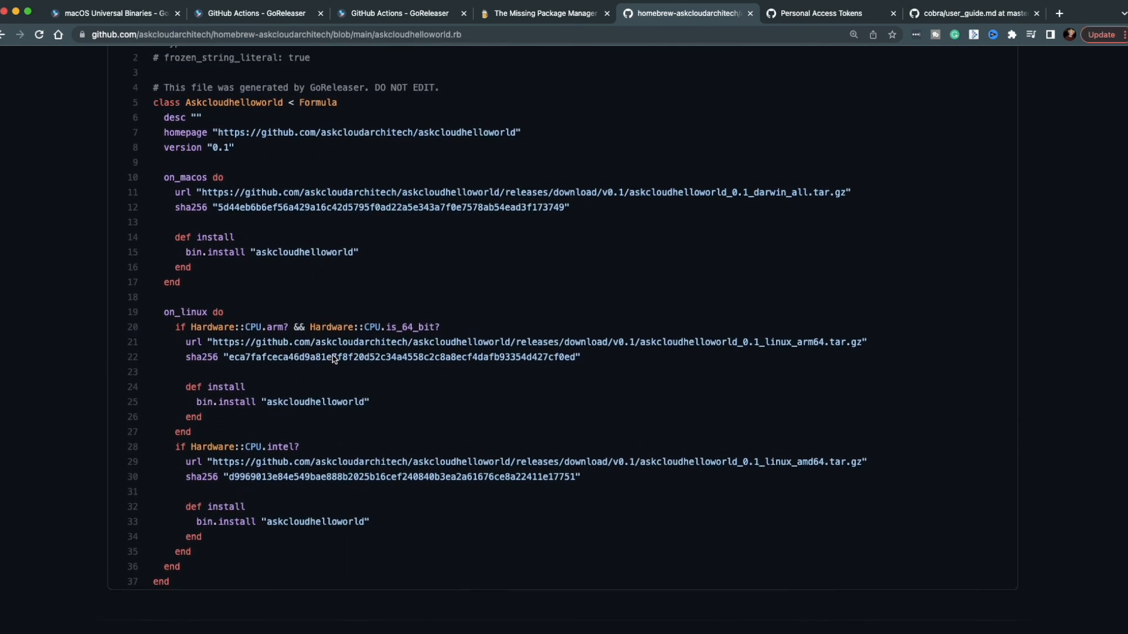
pyautogui.scroll(2, 332, 359)
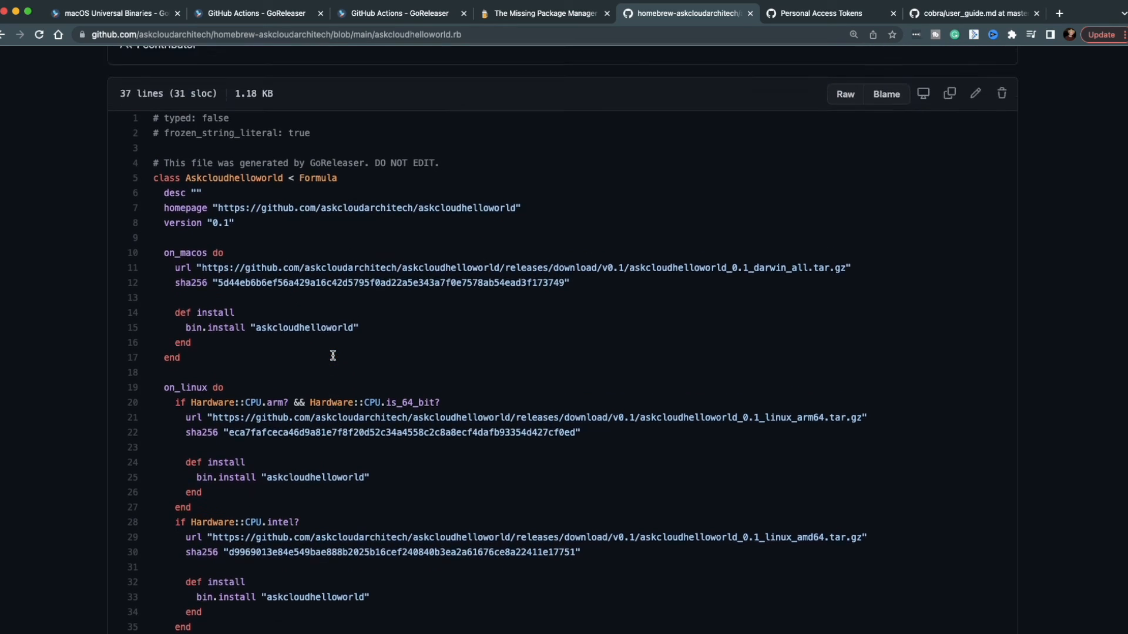
pyautogui.scroll(5, 332, 359)
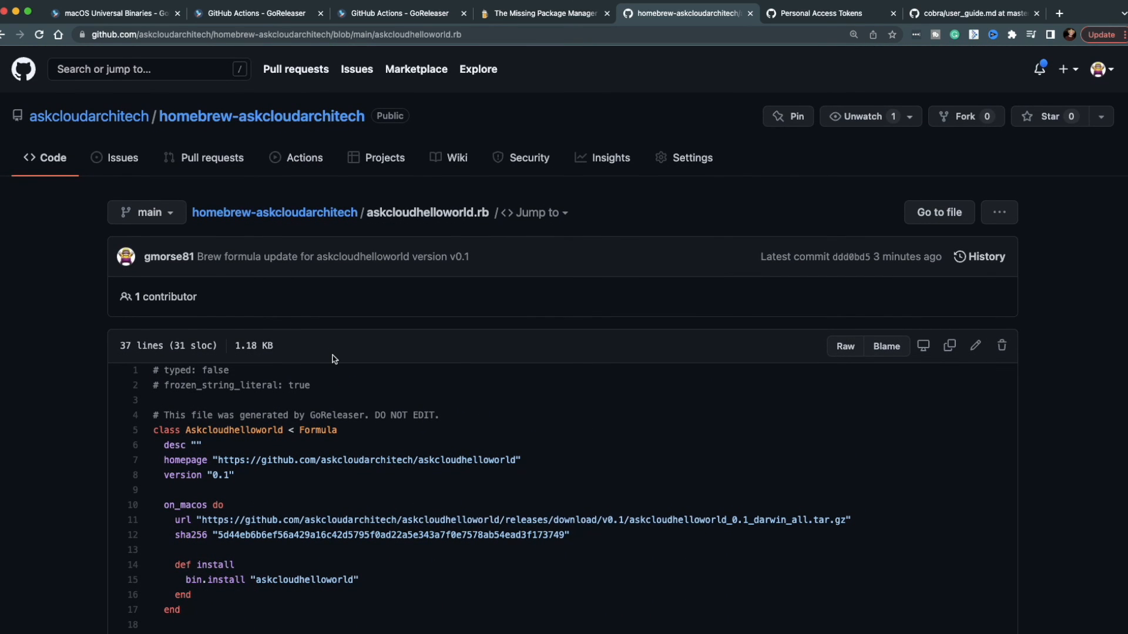